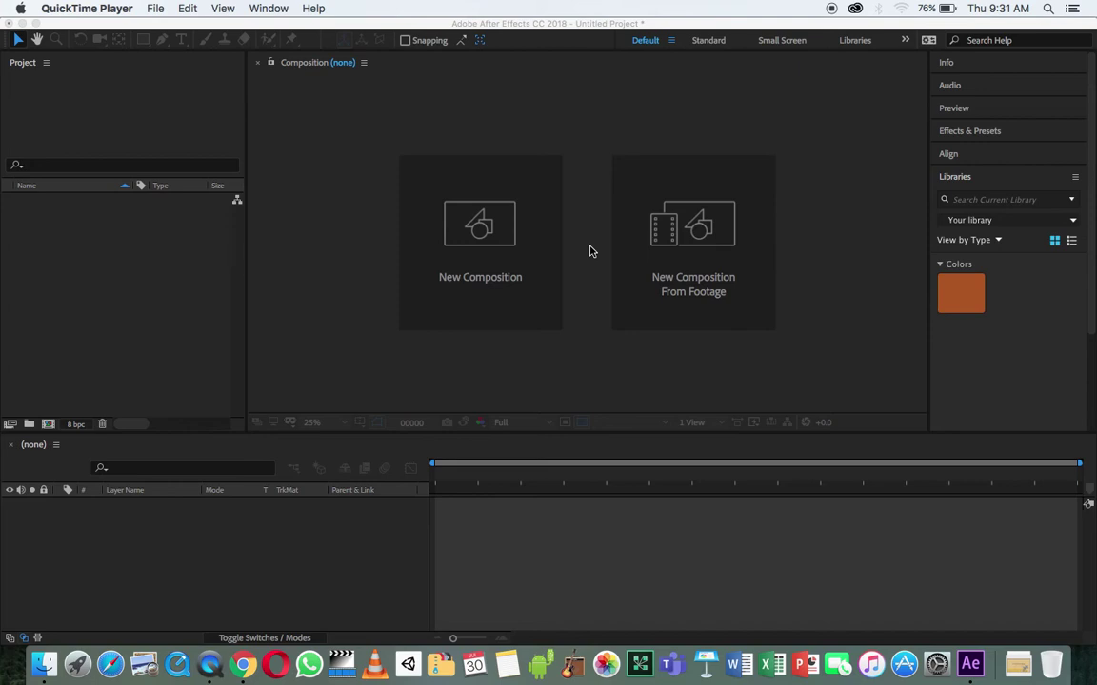
# Choose LaSalle.psd to import as Composition - Retain Layer Sizes.
pyautogui.doubleClick(172, 256)
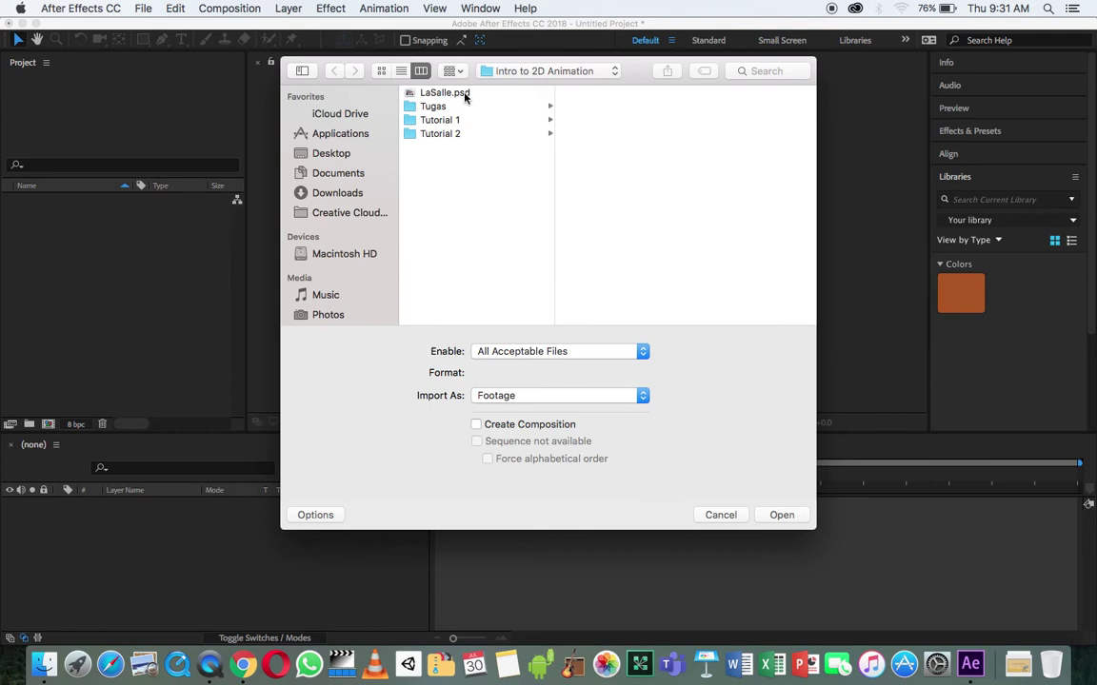
pyautogui.click(464, 94)
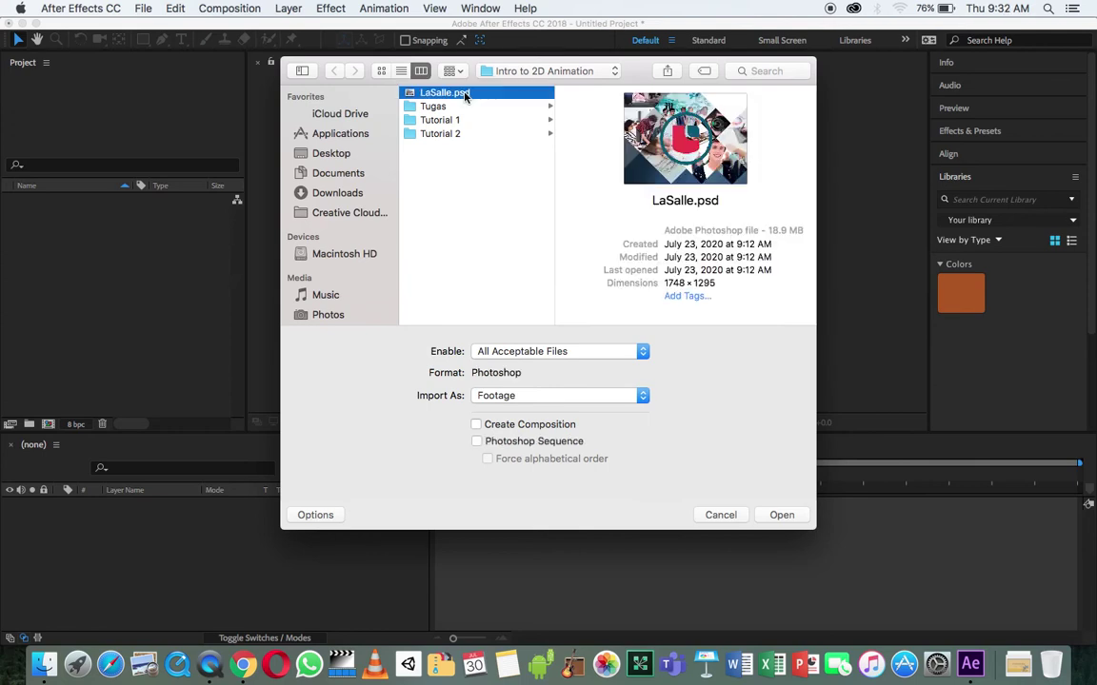
pyautogui.click(543, 397)
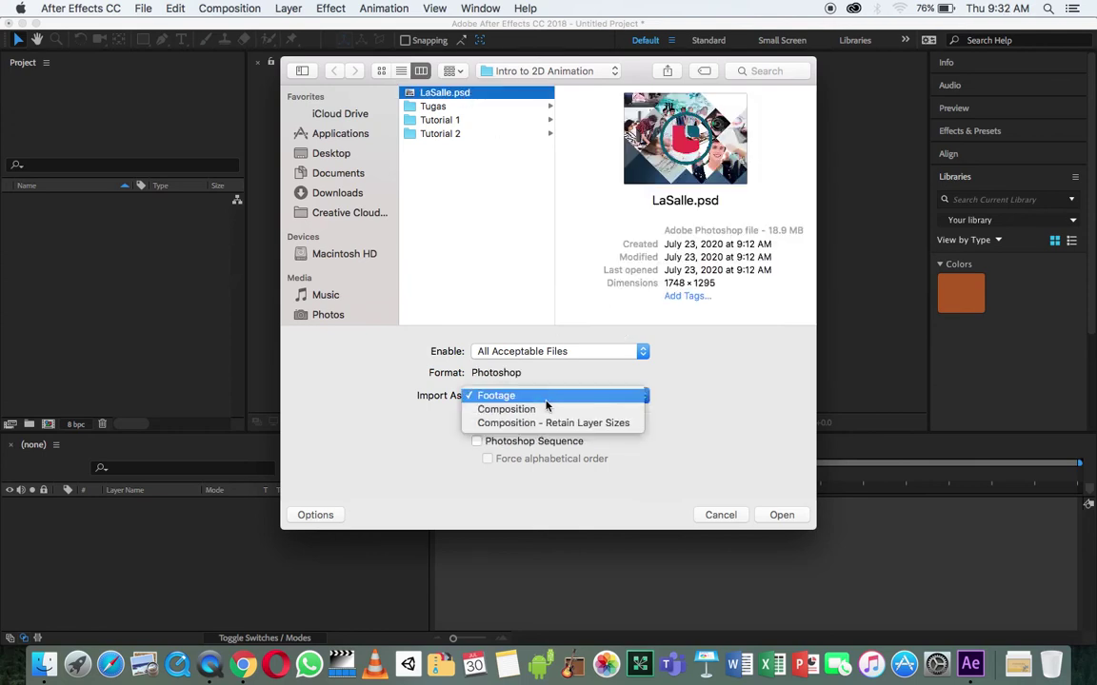
pyautogui.click(553, 423)
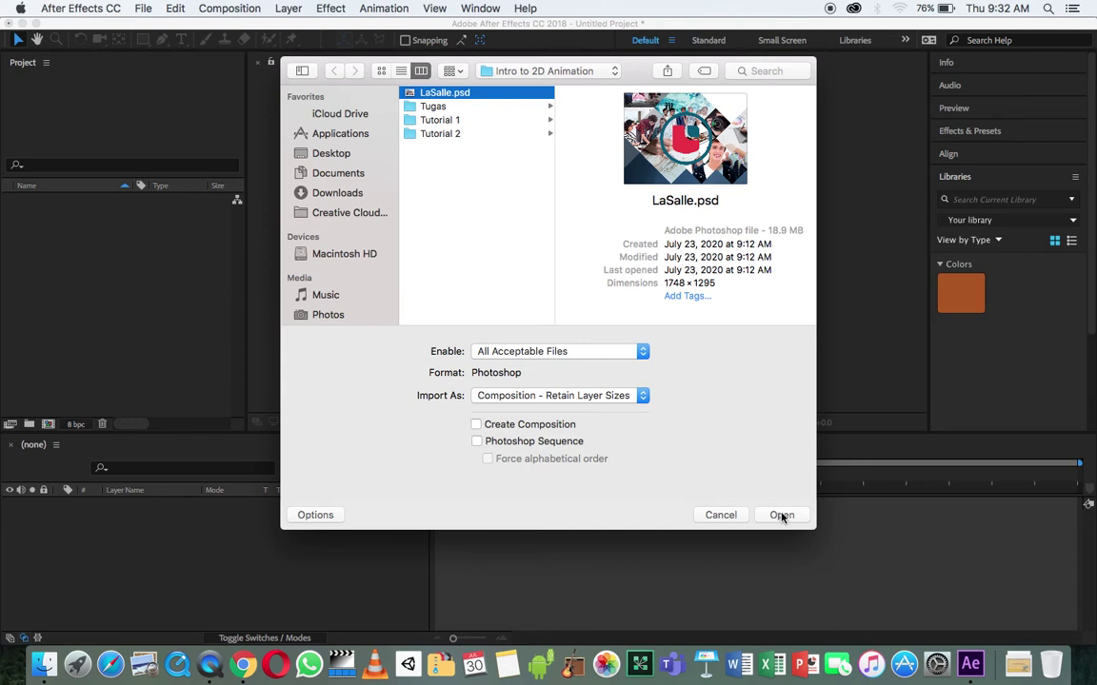
pyautogui.click(781, 515)
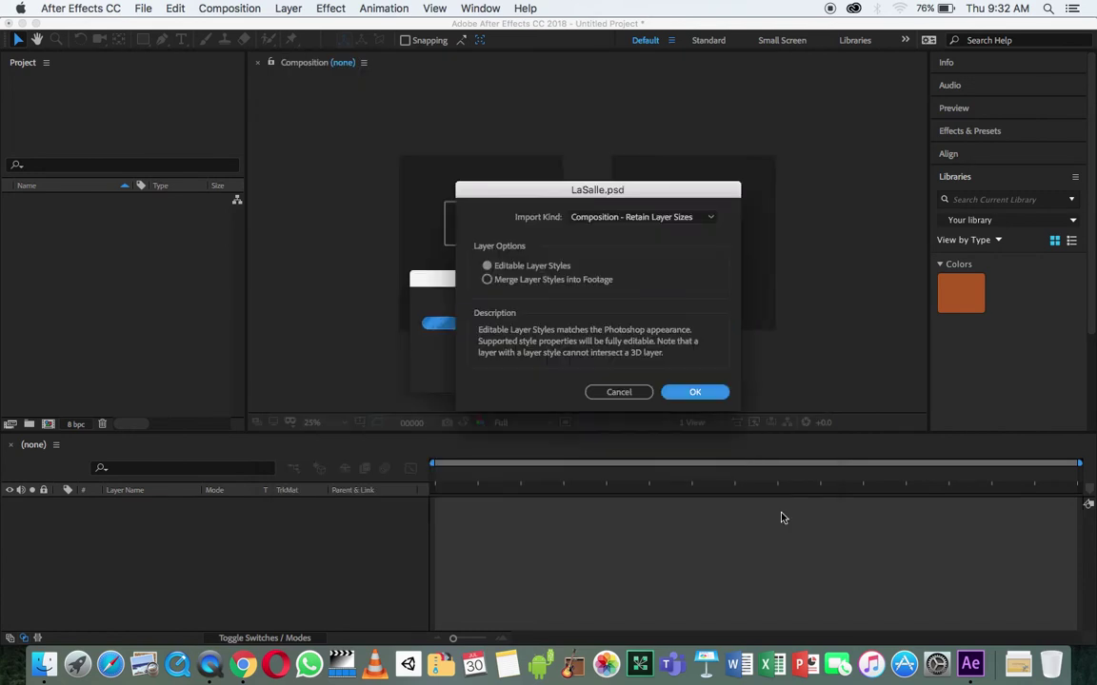
# Confirm the import with Composition - Retain Layer Sizes and open the LaSalle comp.
pyautogui.click(655, 219)
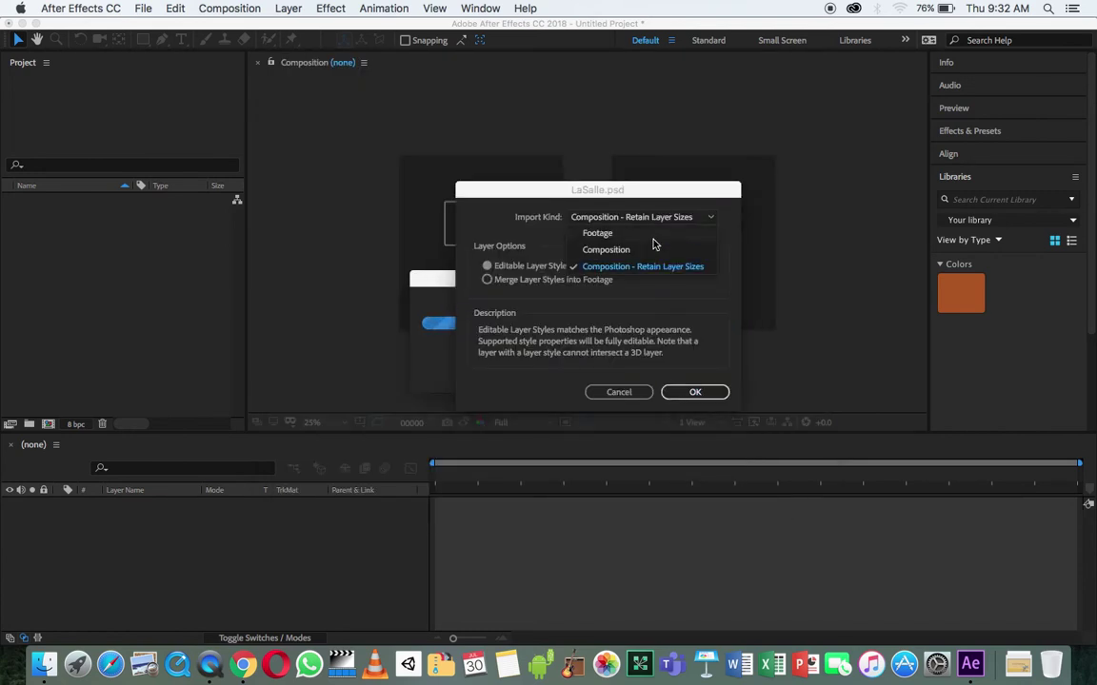
pyautogui.click(651, 267)
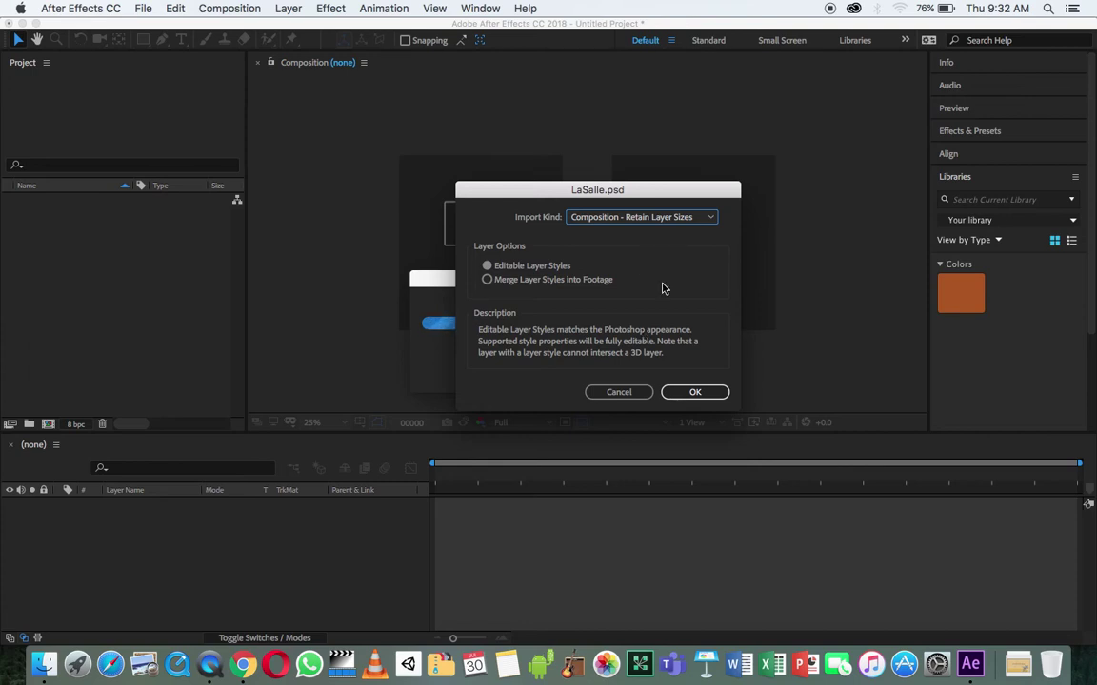
pyautogui.click(648, 217)
pyautogui.click(669, 252)
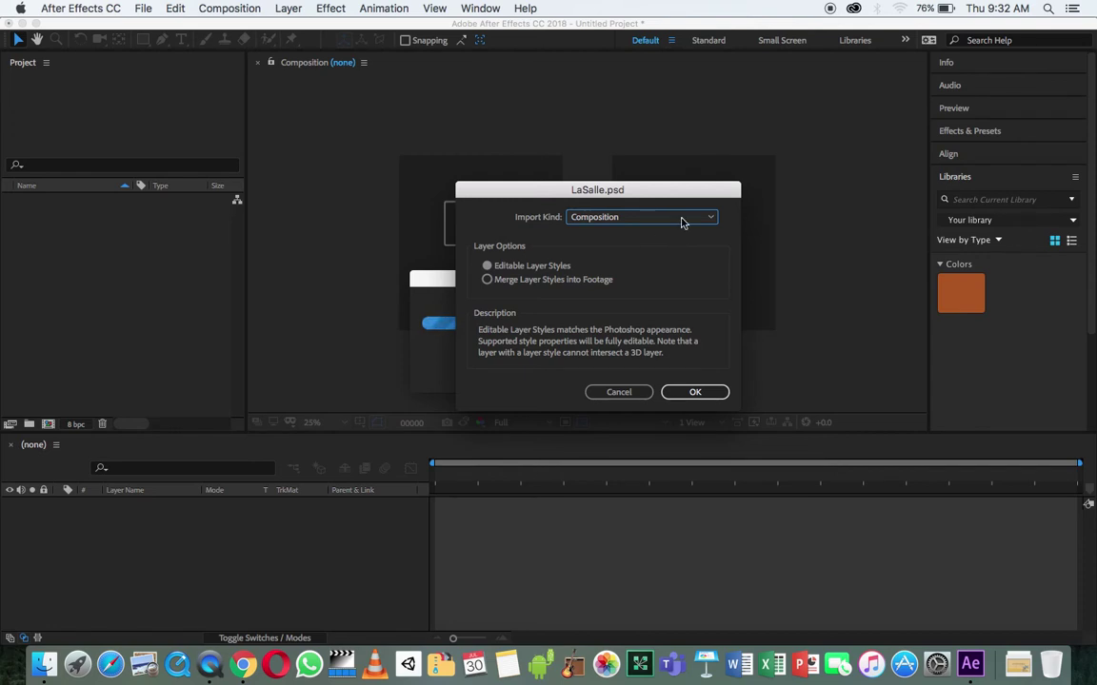
pyautogui.click(681, 222)
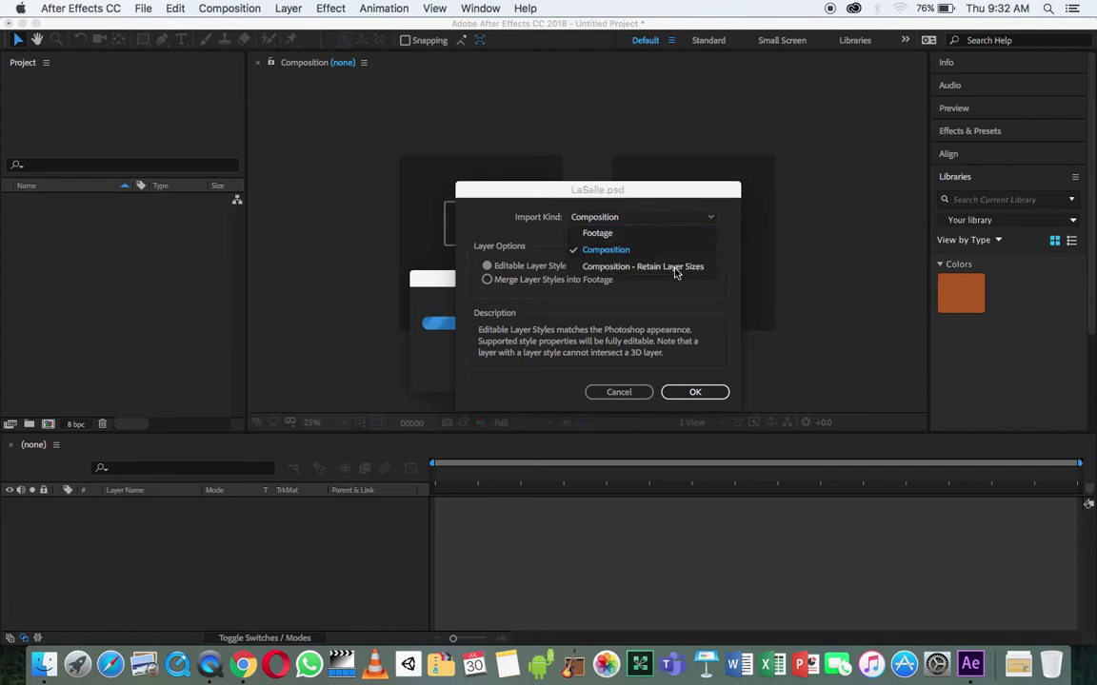
pyautogui.click(609, 238)
pyautogui.click(694, 392)
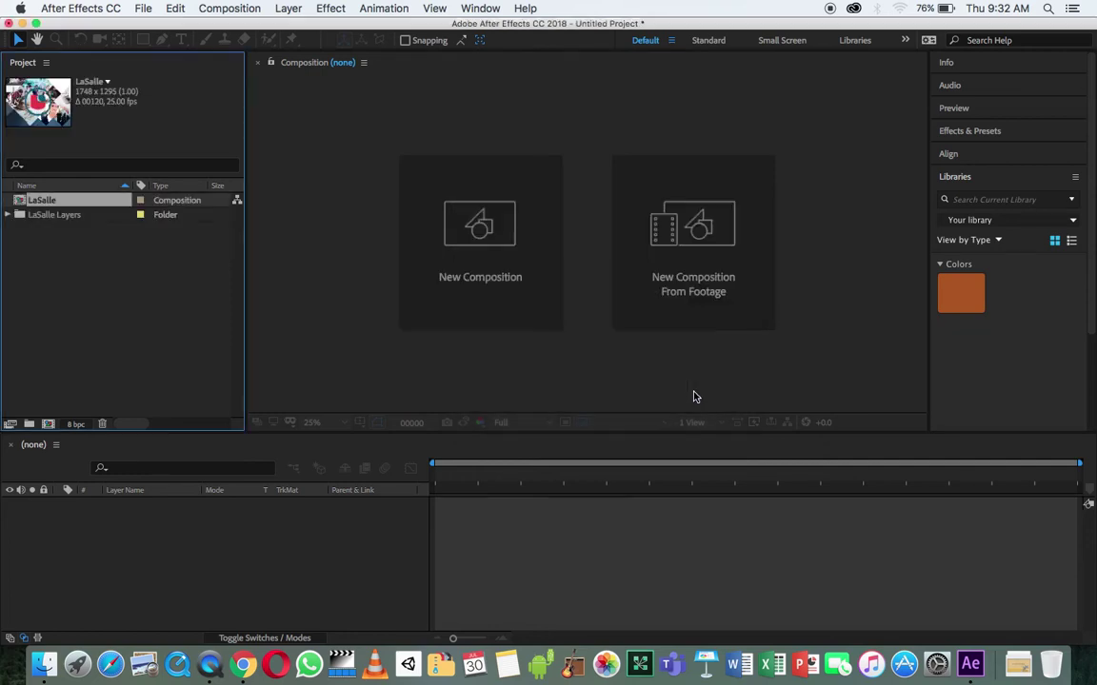
pyautogui.doubleClick(35, 202)
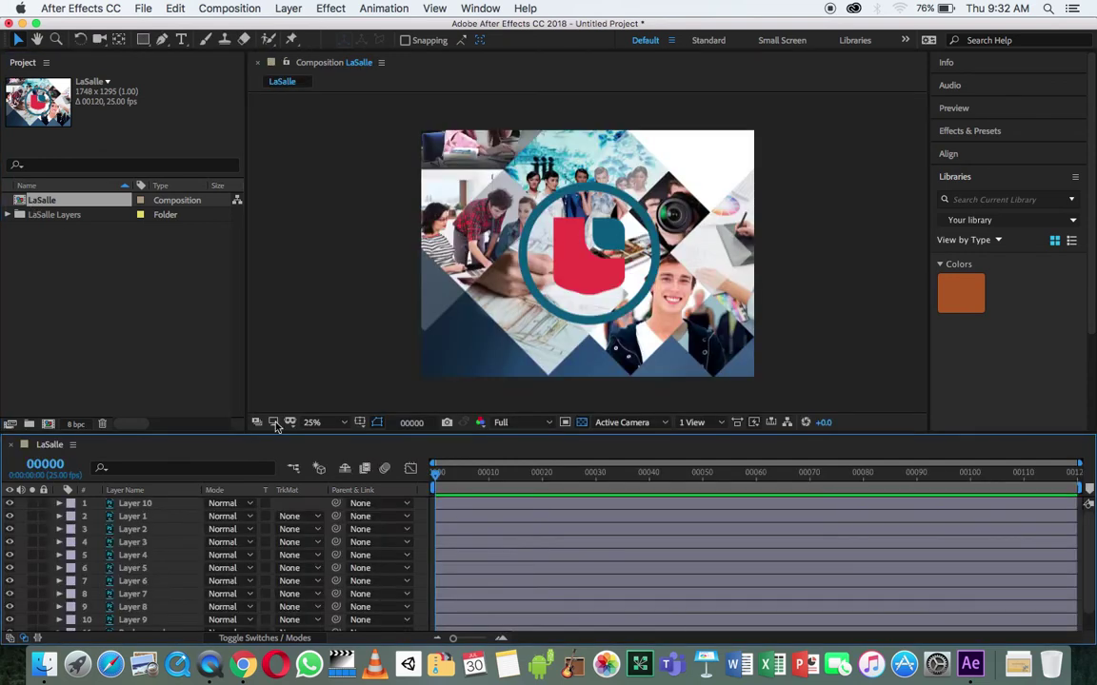
# Inspect Layers 10, 1 and 2, briefly soloing the logo and the portrait tile.
pyautogui.click(184, 504)
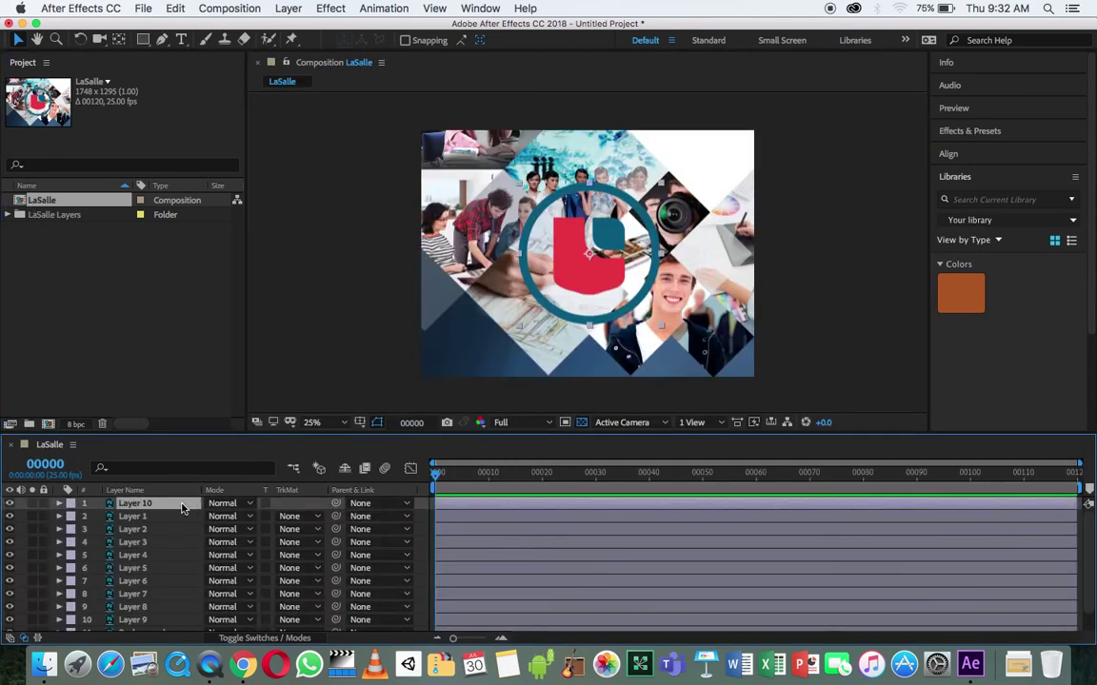
pyautogui.click(134, 516)
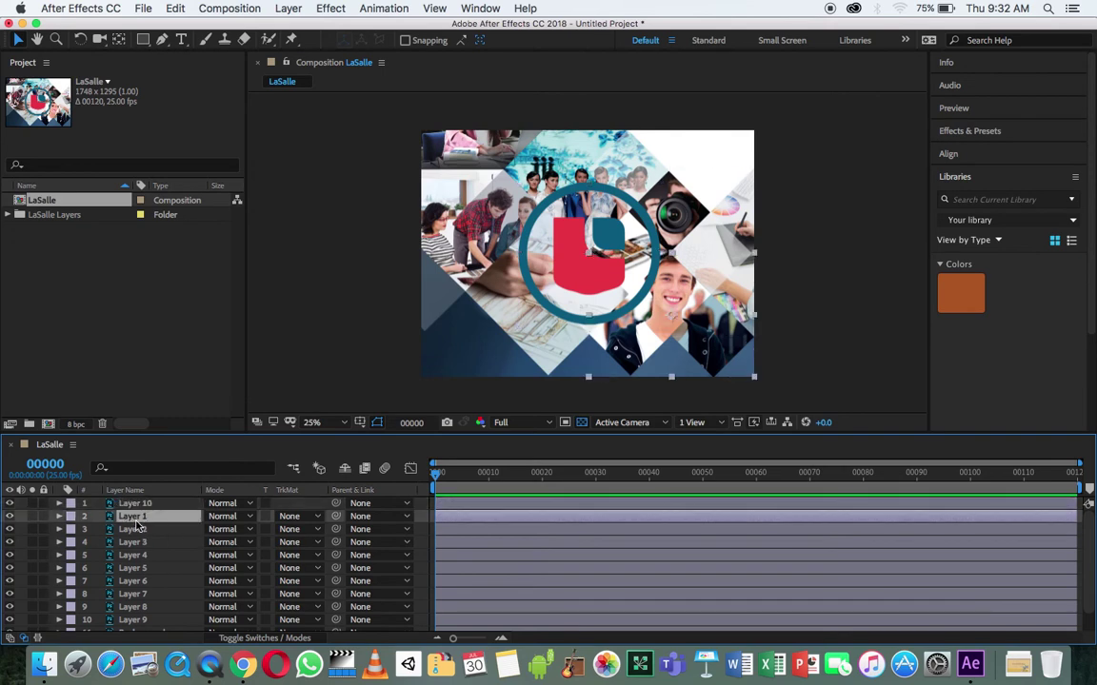
pyautogui.click(132, 529)
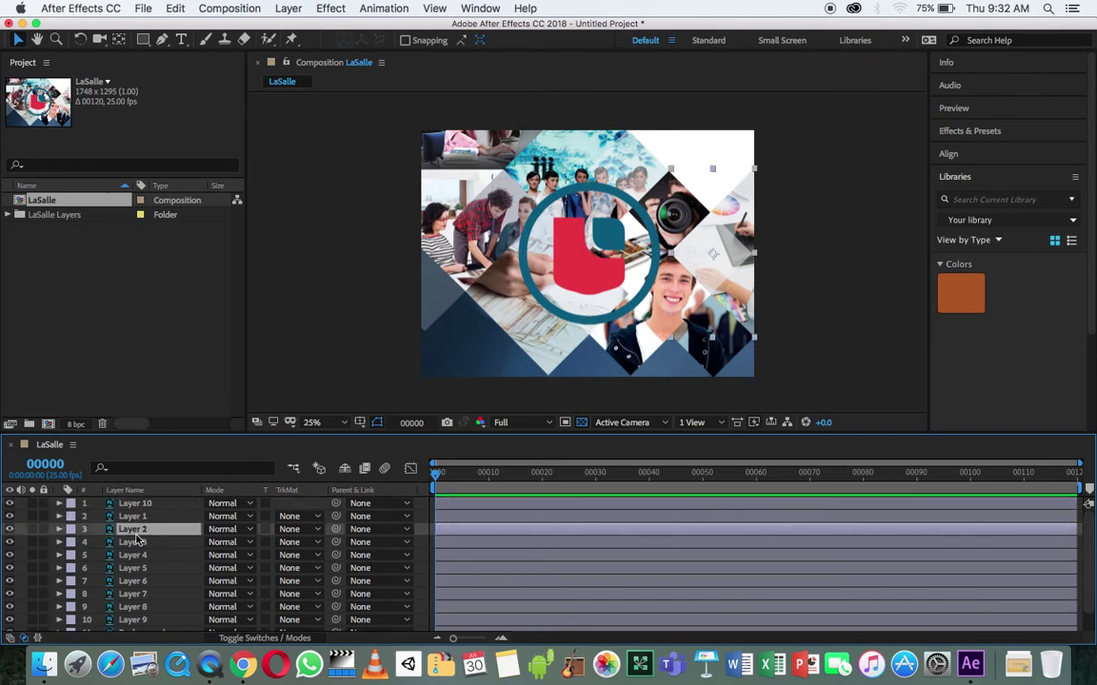
pyautogui.click(34, 504)
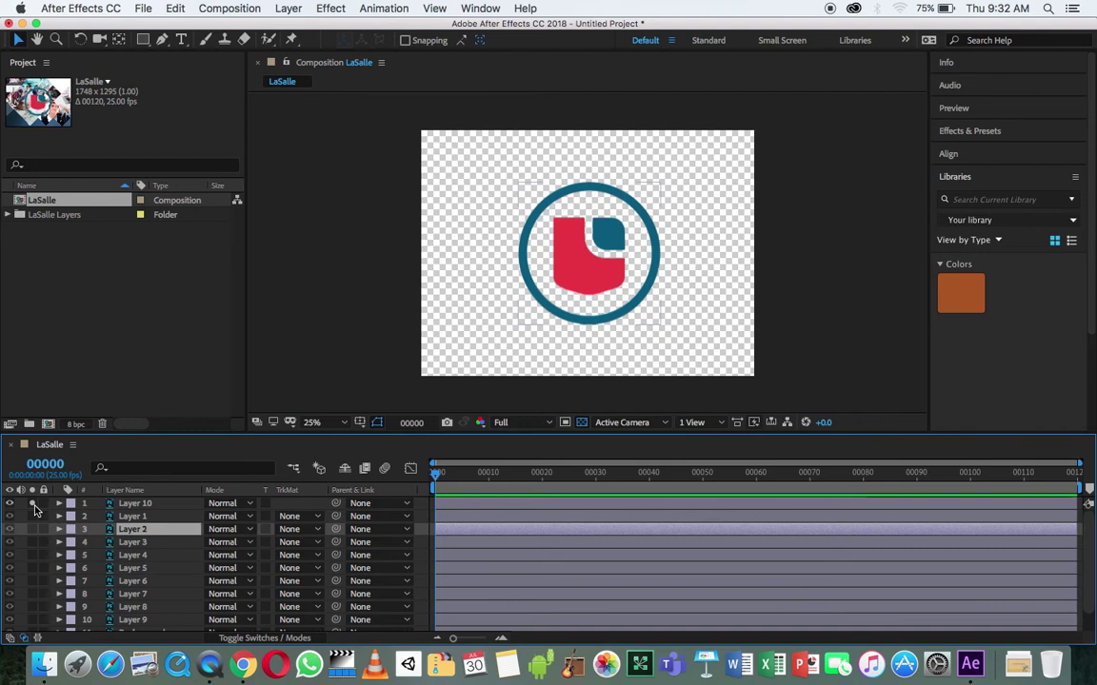
pyautogui.click(34, 505)
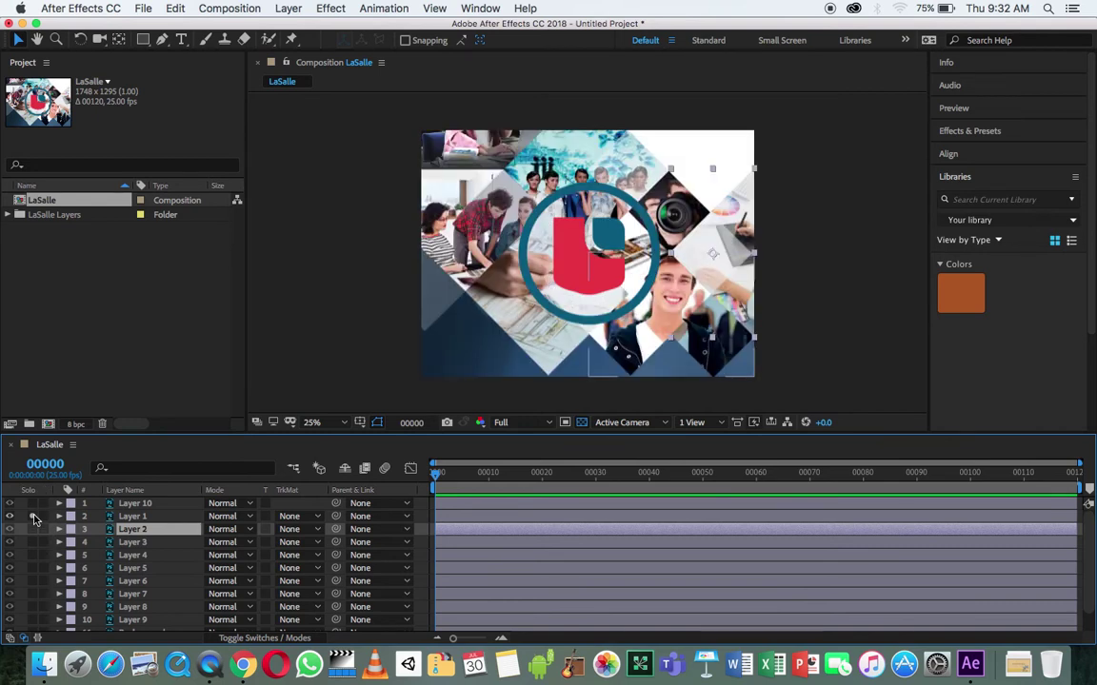
pyautogui.click(33, 516)
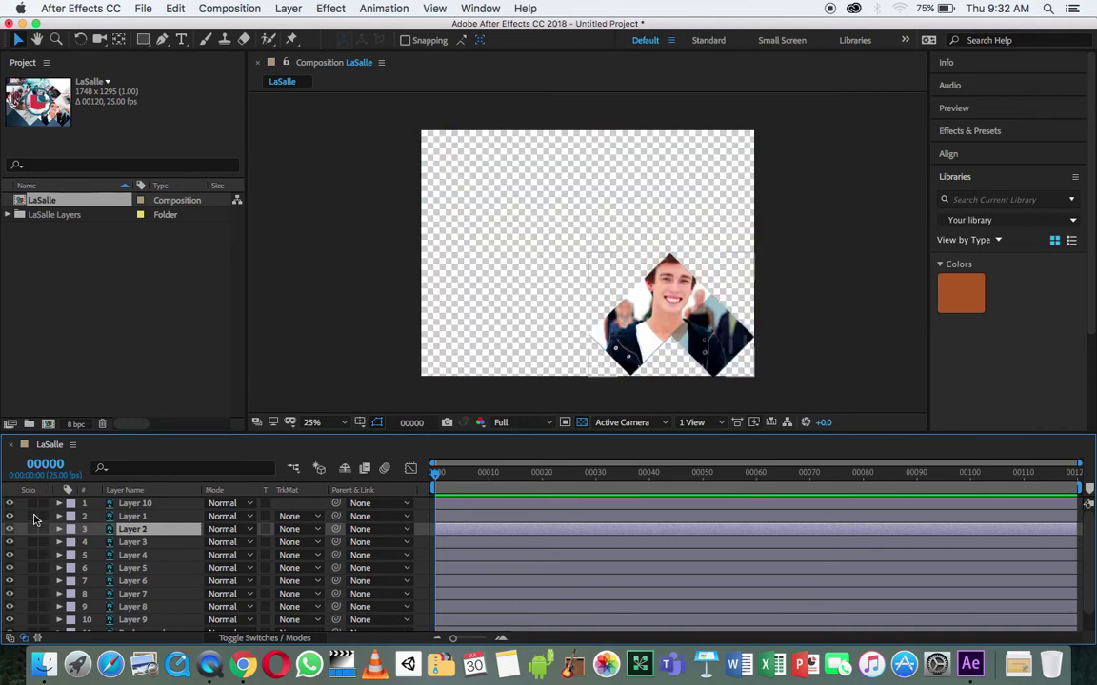
pyautogui.click(33, 517)
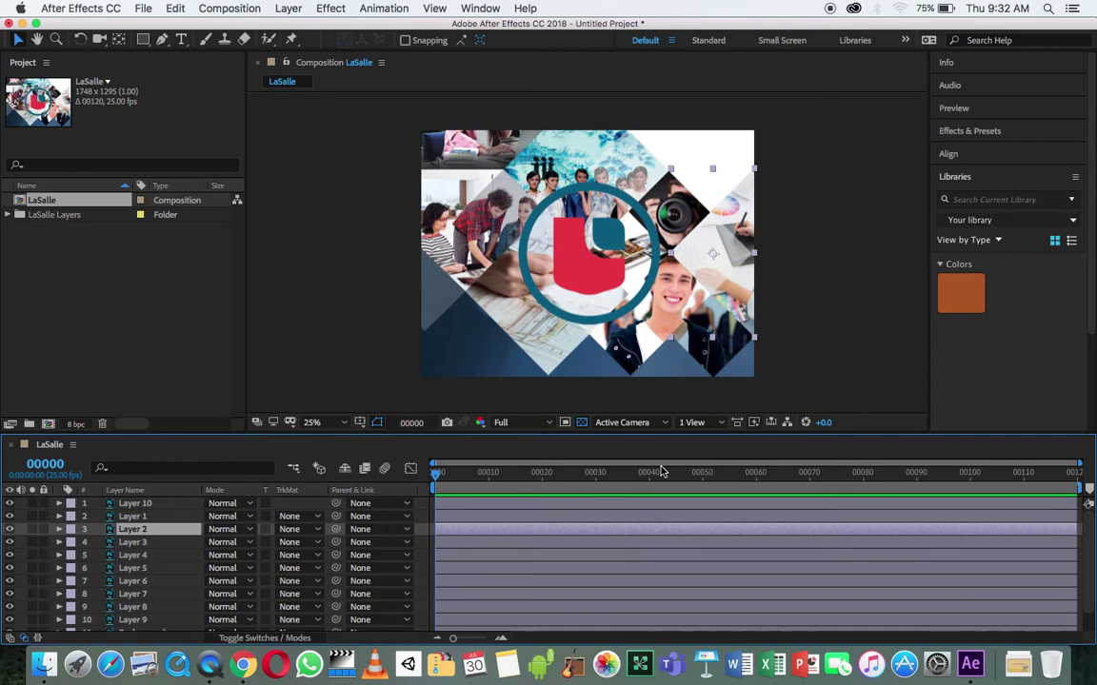
# Turn on the 3D Layer switch for every layer in the comp.
pyautogui.click(150, 504)
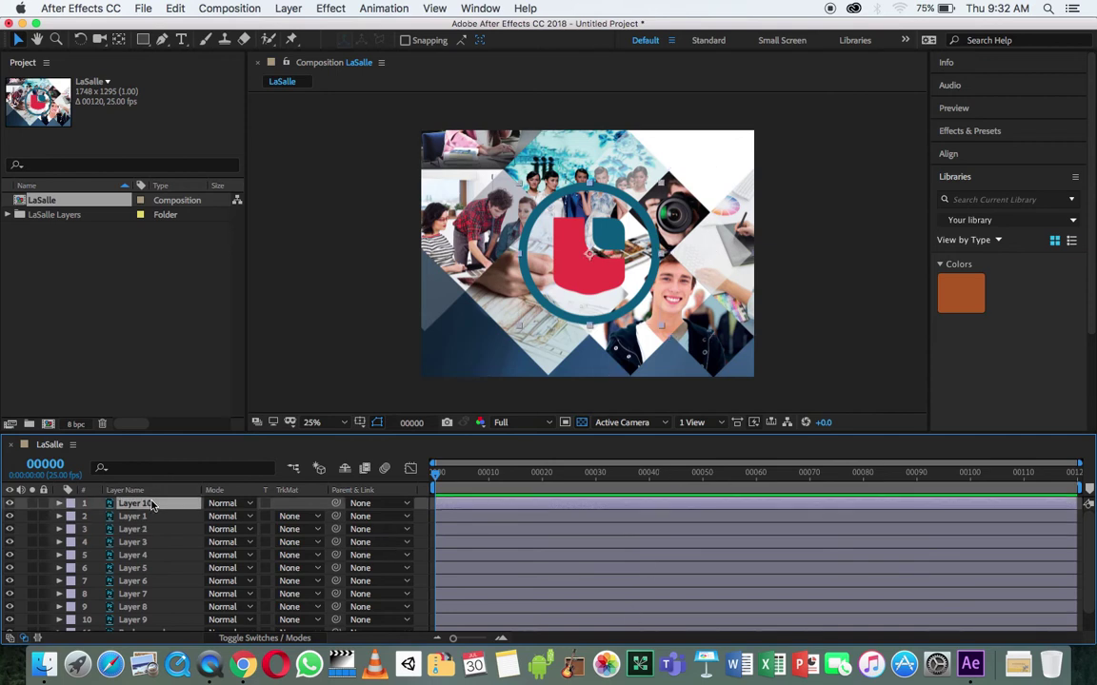
pyautogui.click(246, 638)
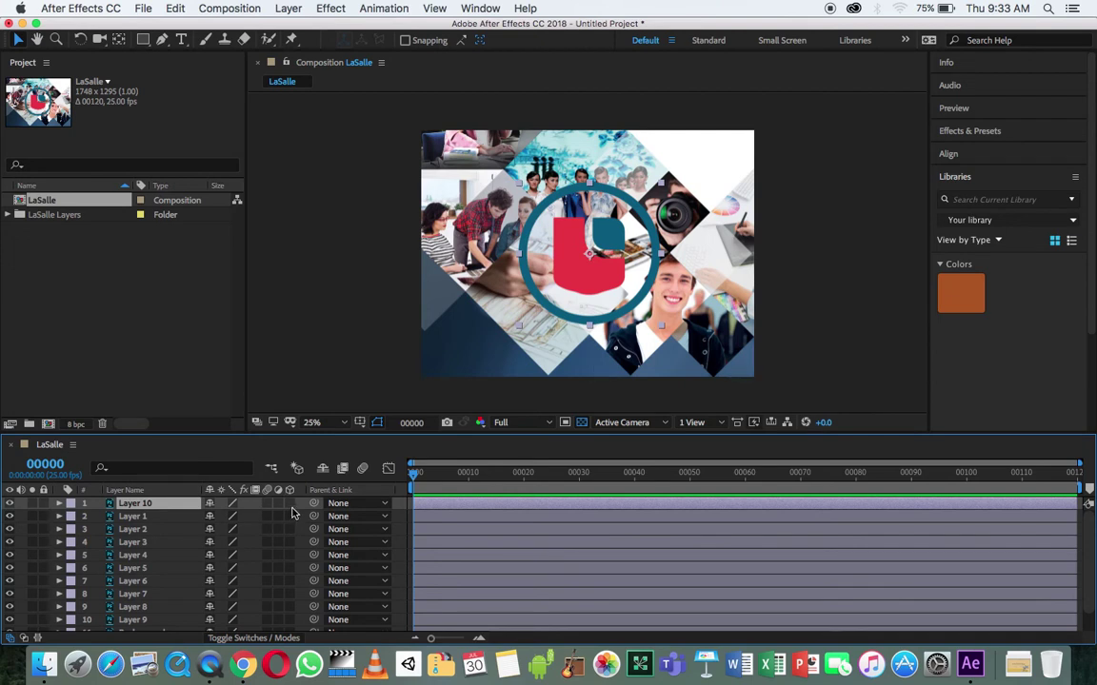
pyautogui.moveTo(290, 505); pyautogui.dragTo(292, 624)
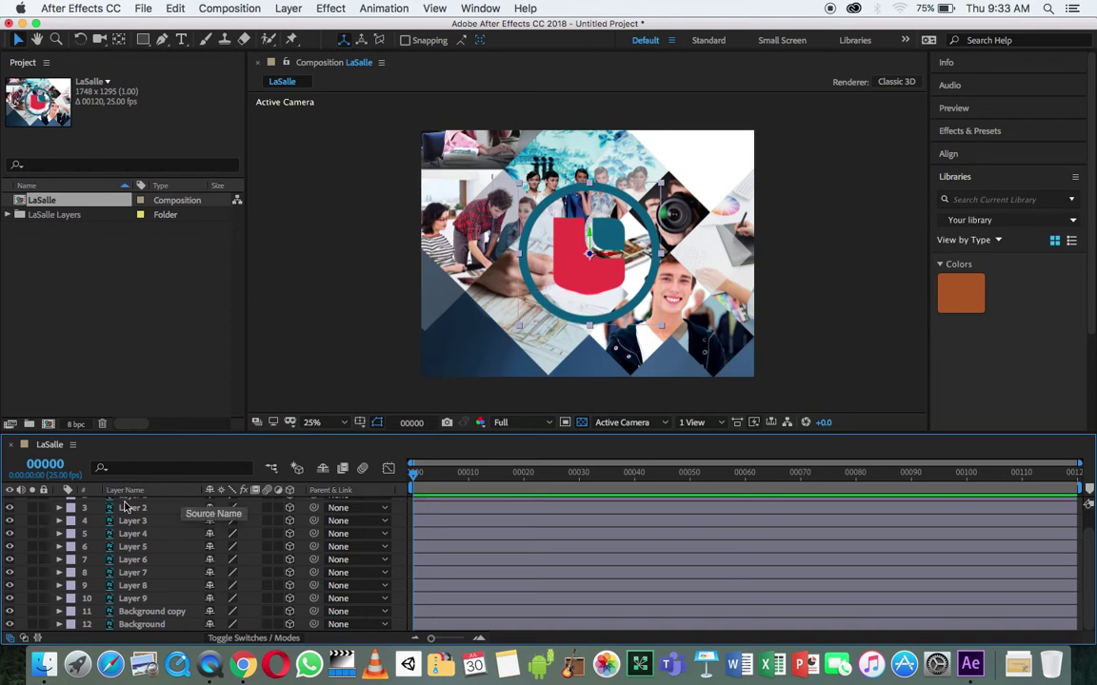
# Preview the Background layer solo, select it, and bring up the 3D View choices.
pyautogui.click(32, 626)
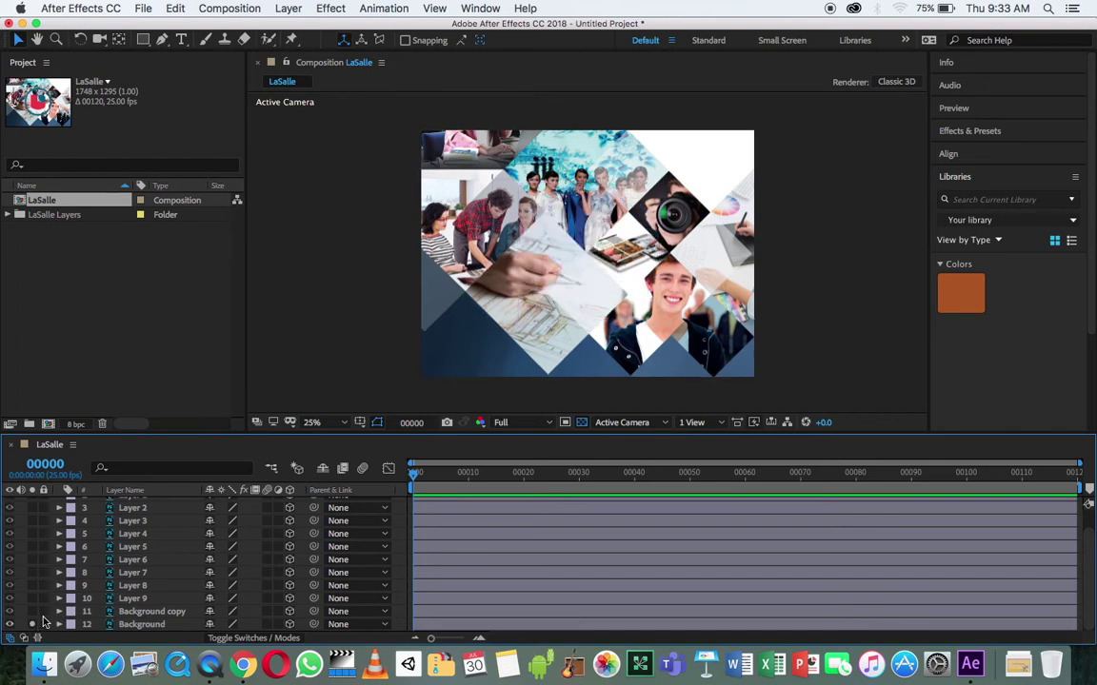
pyautogui.click(32, 623)
pyautogui.click(31, 619)
pyautogui.click(31, 623)
pyautogui.click(32, 623)
pyautogui.click(109, 625)
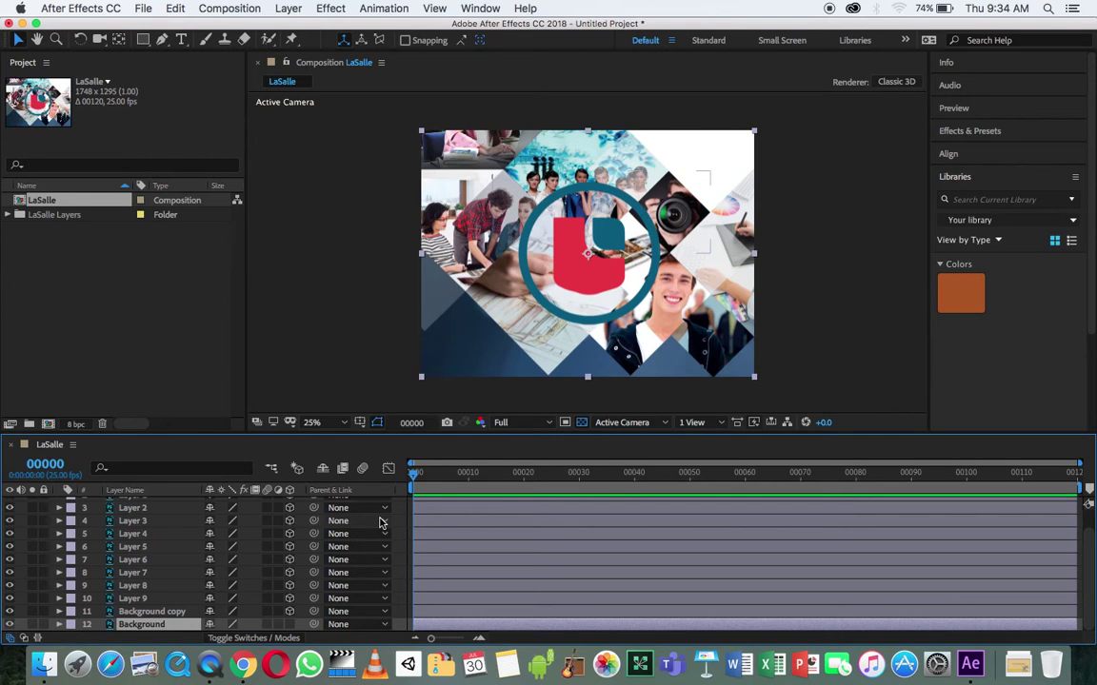
pyautogui.click(627, 422)
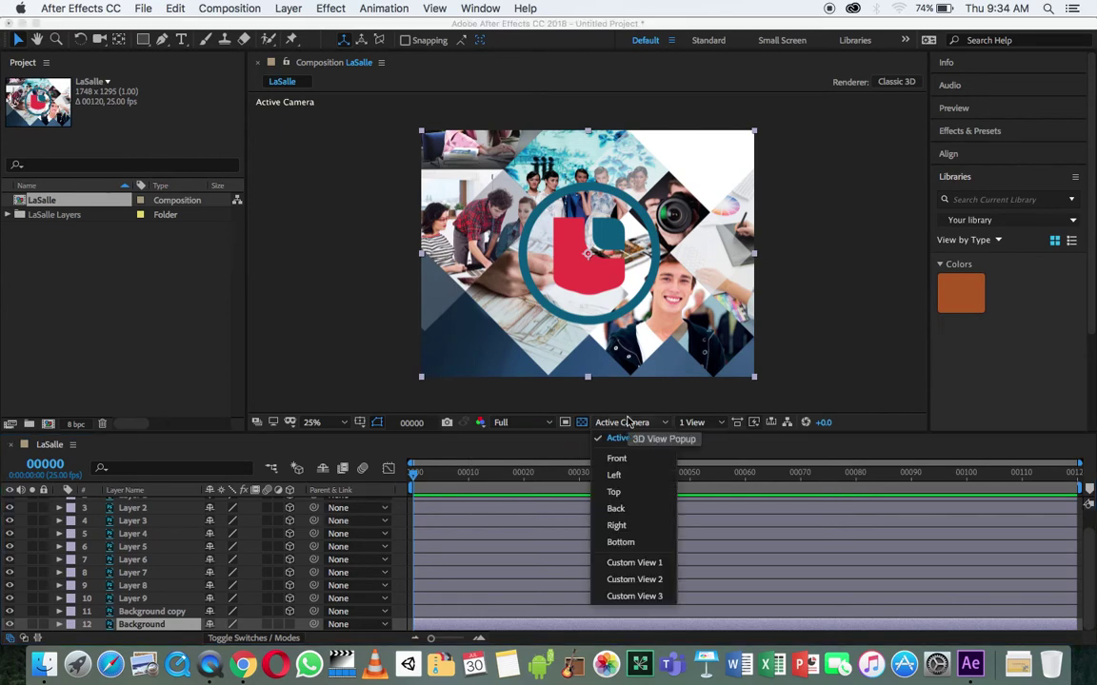
# Check layer depth from Custom View 1 and Left views, ending in Custom View 1.
pyautogui.click(632, 563)
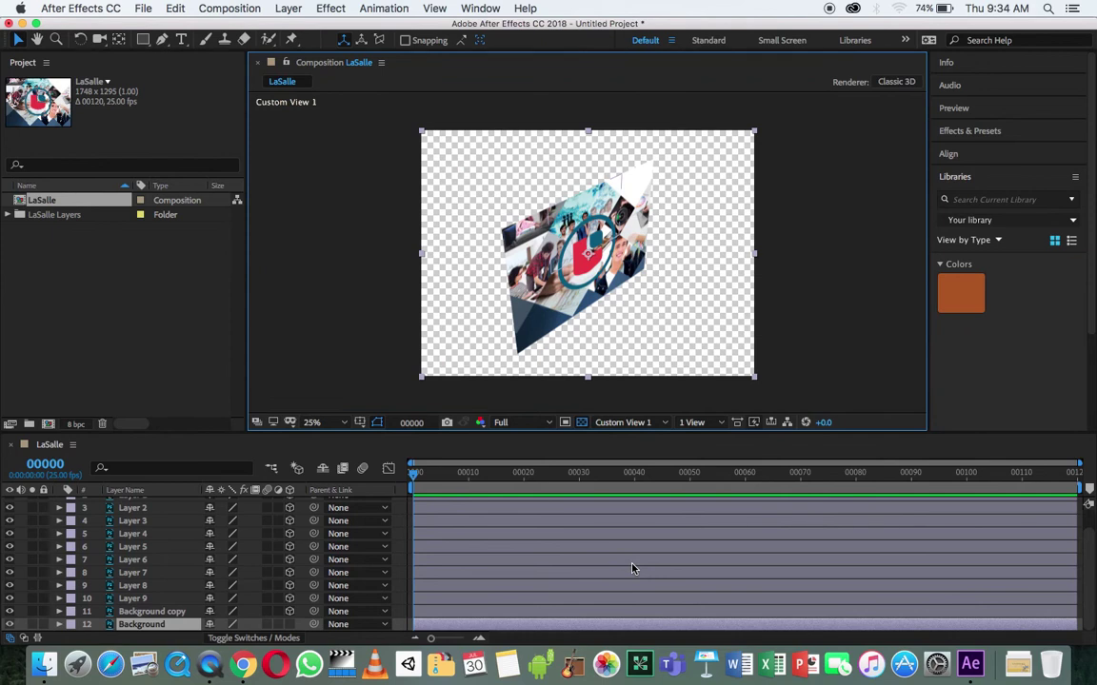
pyautogui.click(625, 421)
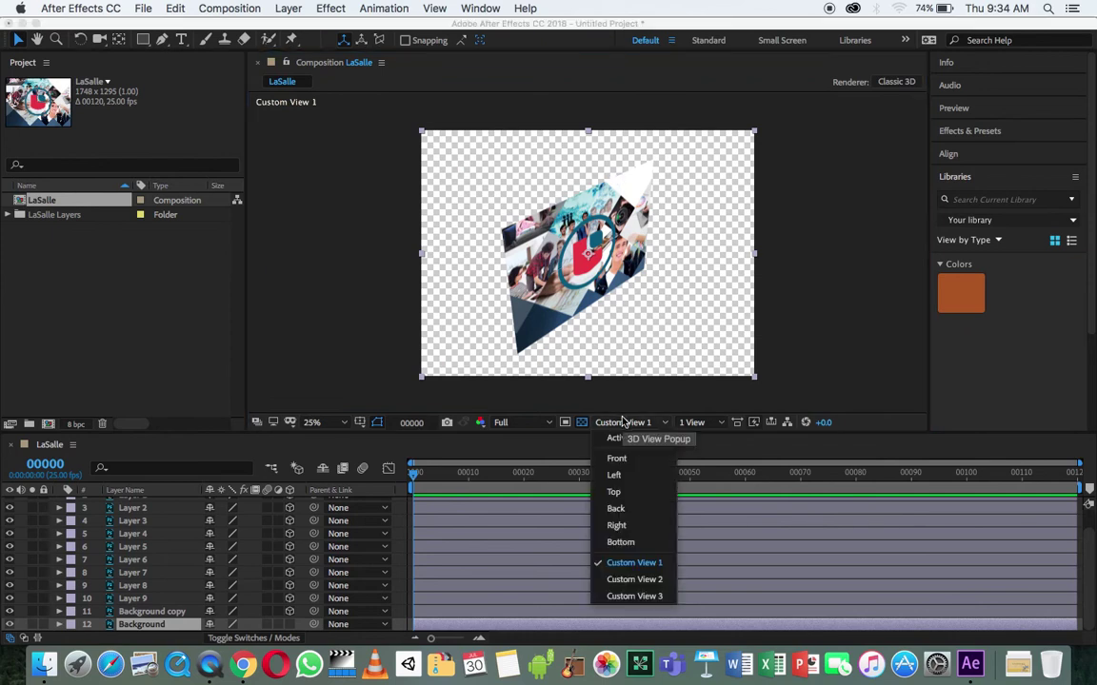
pyautogui.click(641, 476)
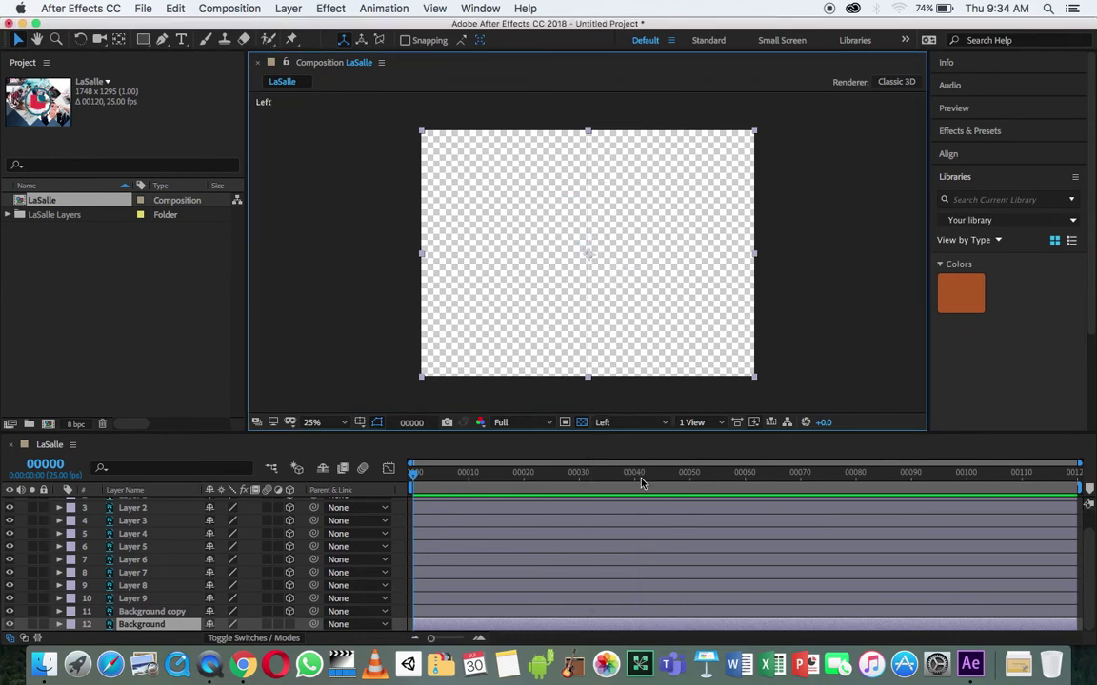
pyautogui.click(127, 521)
pyautogui.press('F2')
pyautogui.moveTo(133, 507); pyautogui.dragTo(158, 600)
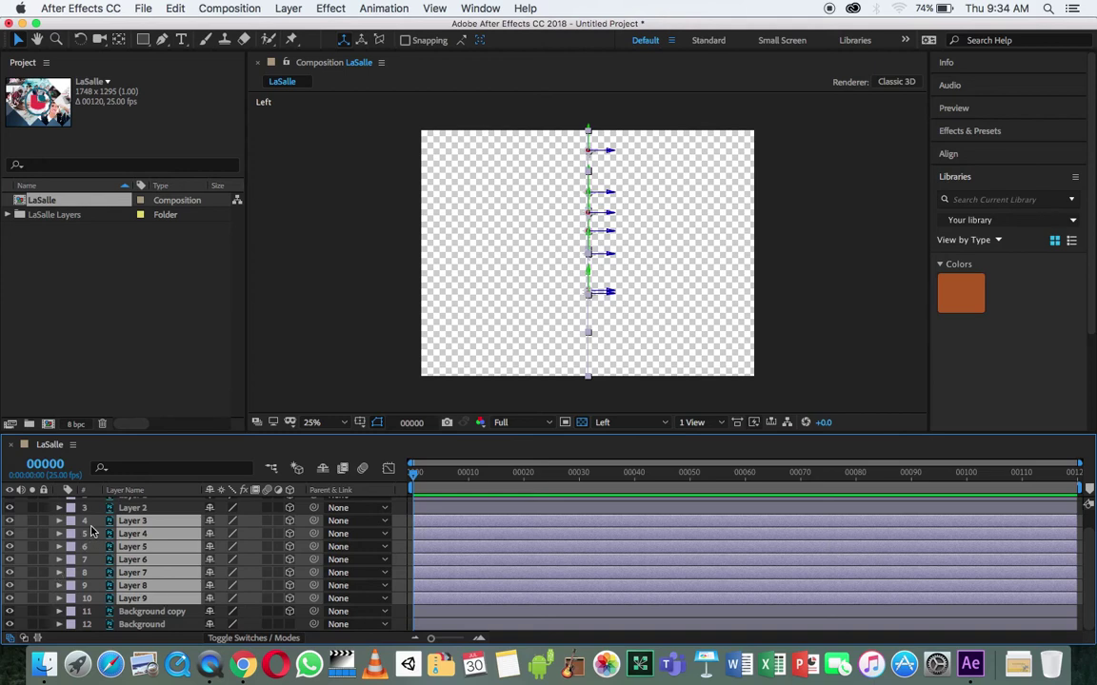
pyautogui.press('F2')
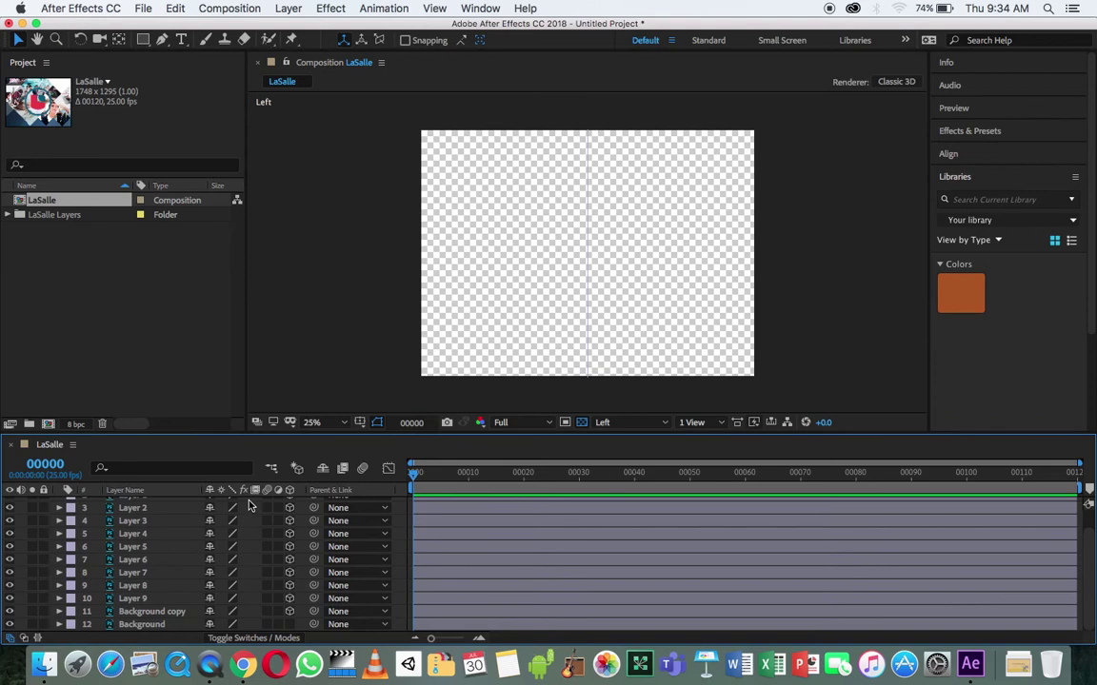
pyautogui.click(605, 423)
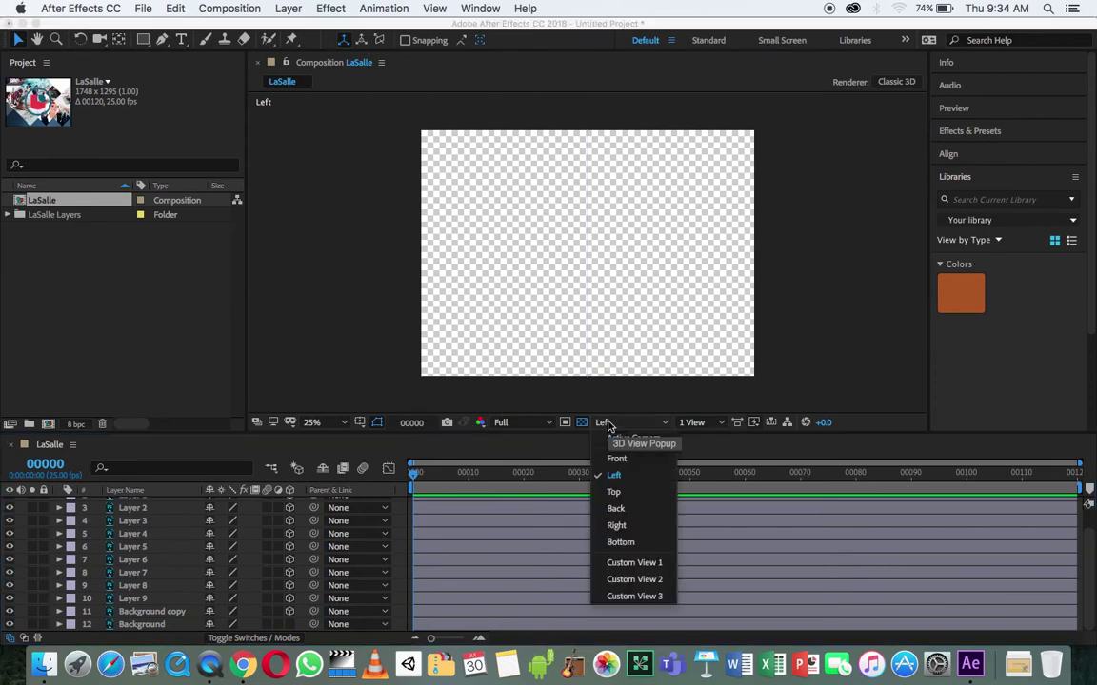
pyautogui.click(628, 562)
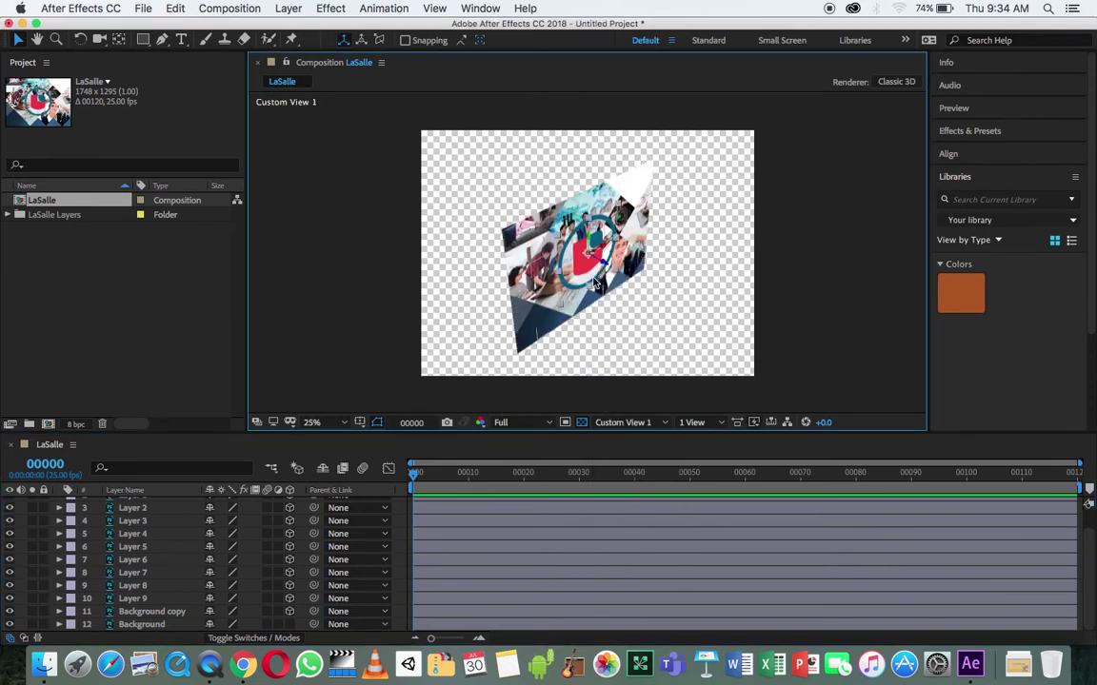
# Offset the red logo, Background copy and Layer 1 to different depths.
pyautogui.scroll(2, 166, 558)
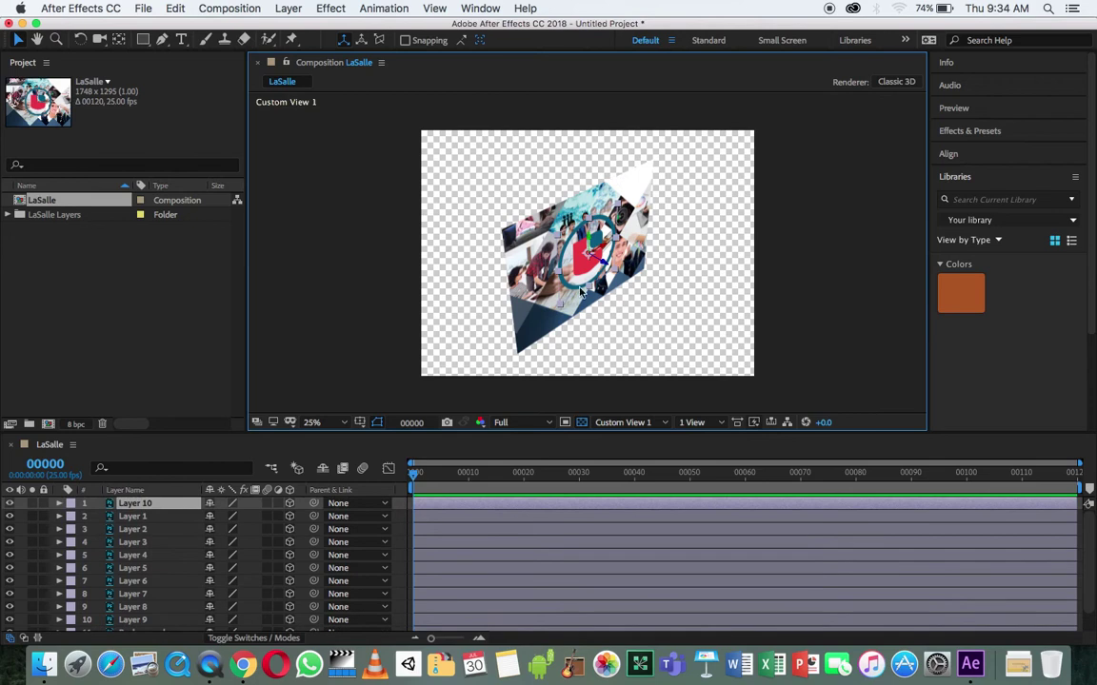
pyautogui.moveTo(601, 270); pyautogui.dragTo(840, 455)
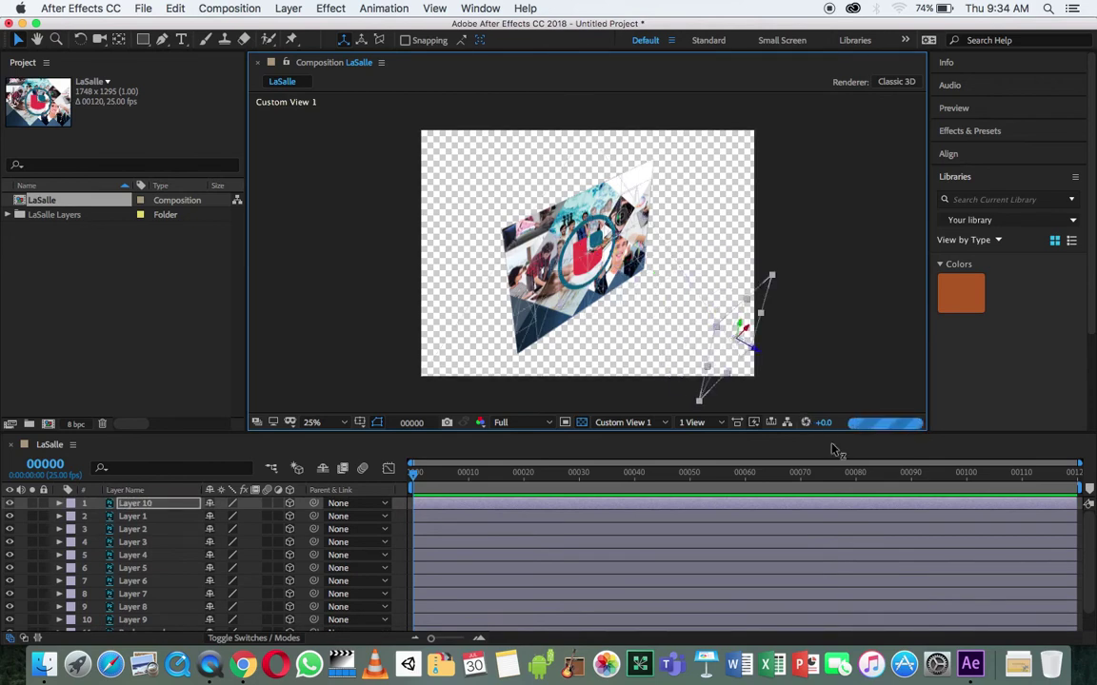
pyautogui.scroll(-1, 136, 614)
pyautogui.click(136, 612)
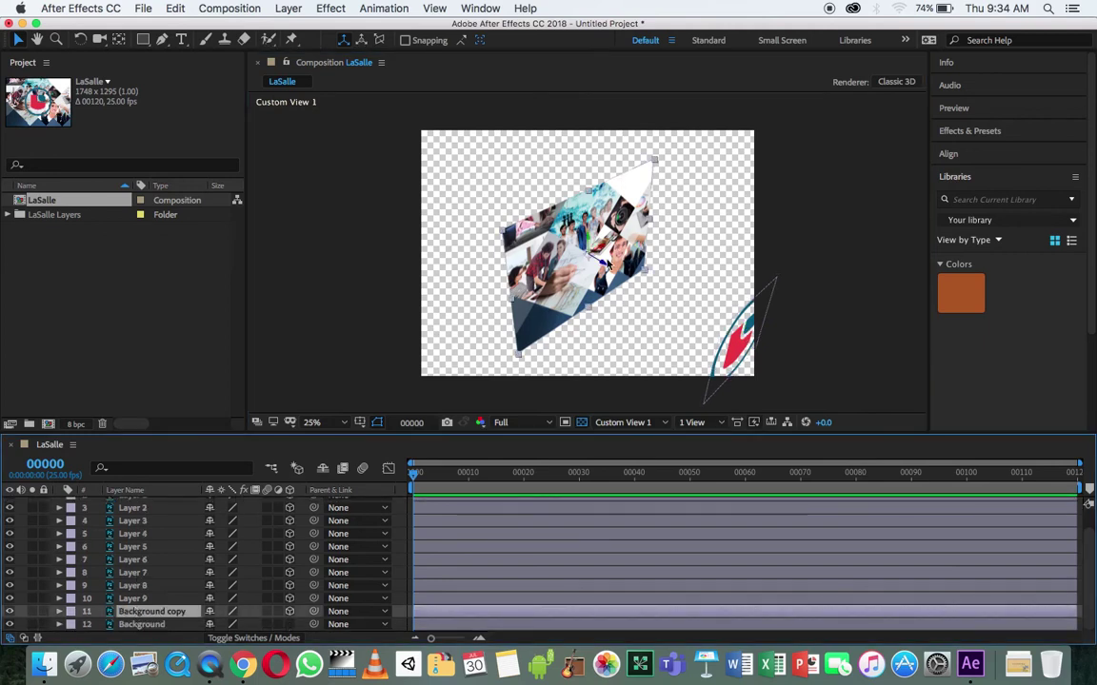
pyautogui.moveTo(606, 270)
pyautogui.mouseDown()
pyautogui.moveTo(365, 129)
pyautogui.moveTo(260, 87)
pyautogui.mouseUp()
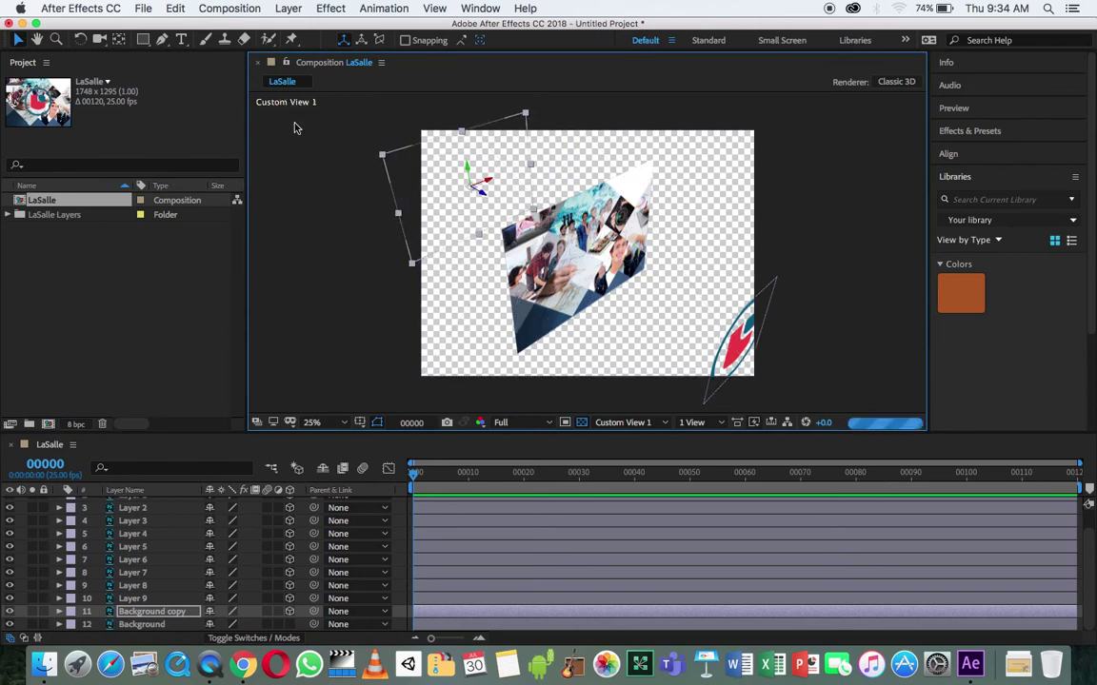
pyautogui.scroll(2, 145, 528)
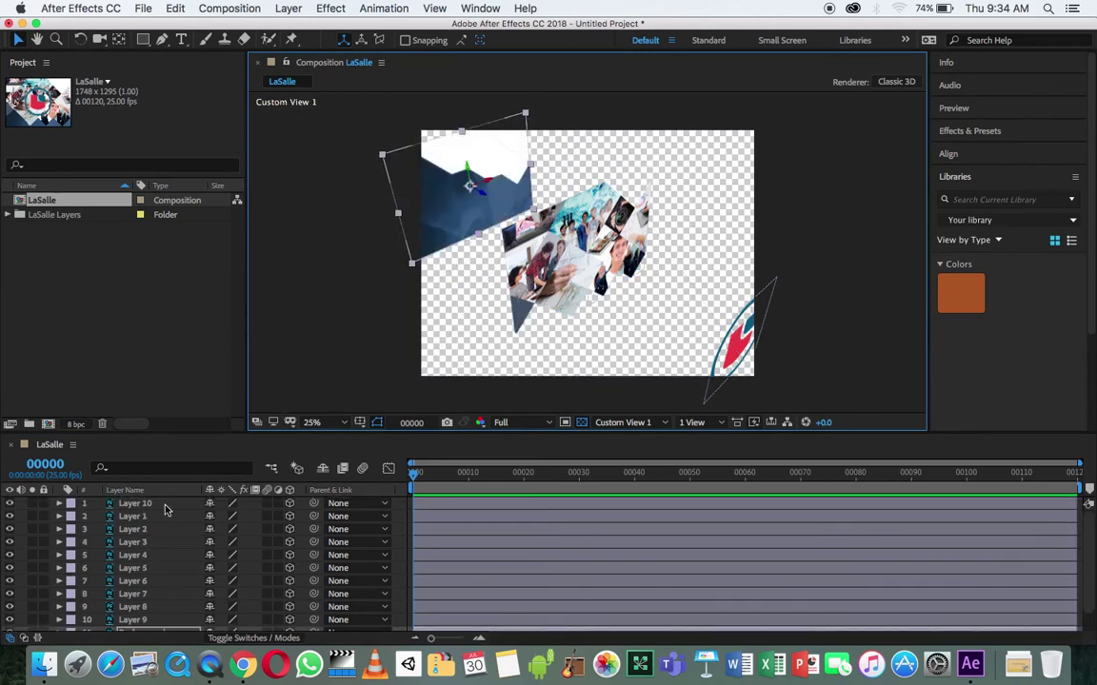
pyautogui.click(167, 506)
pyautogui.click(162, 519)
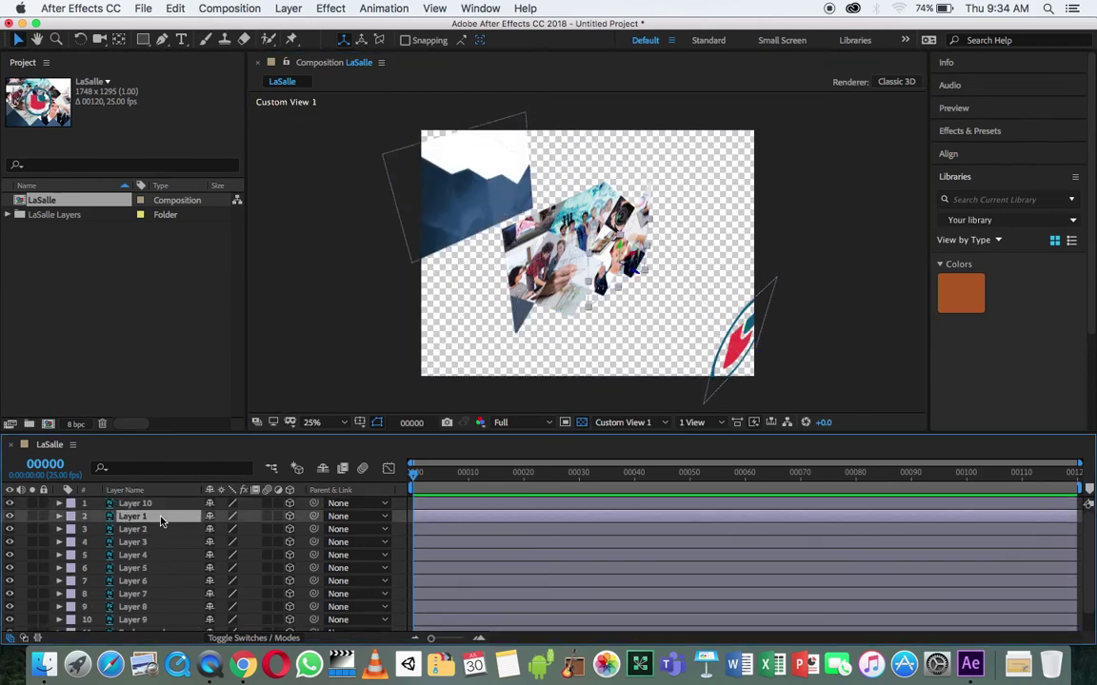
pyautogui.click(643, 278)
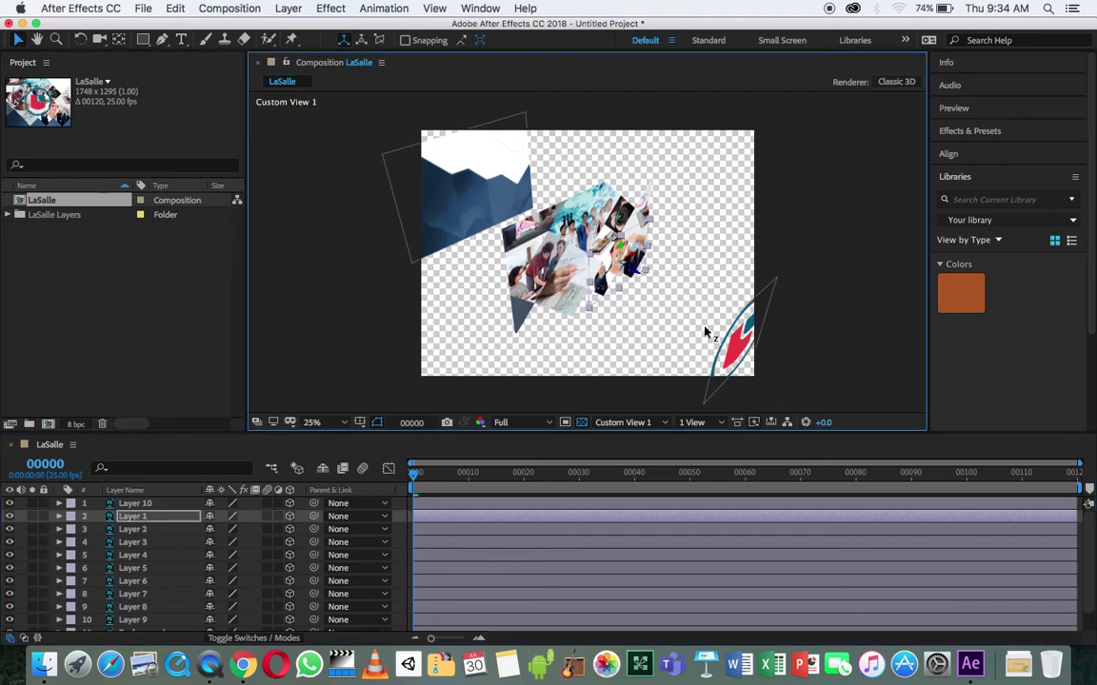
pyautogui.moveTo(643, 278); pyautogui.dragTo(778, 389)
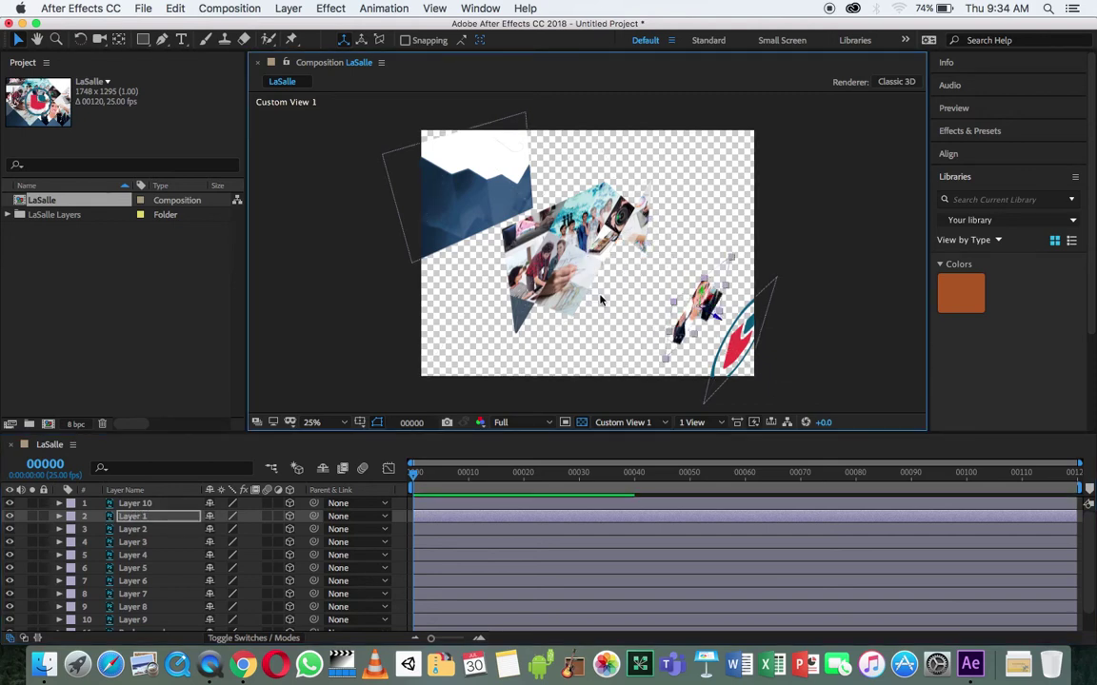
# Offset Layers 7, 5, 6, 2 and Layer 9's grey triangle to different depths.
pyautogui.click(540, 276)
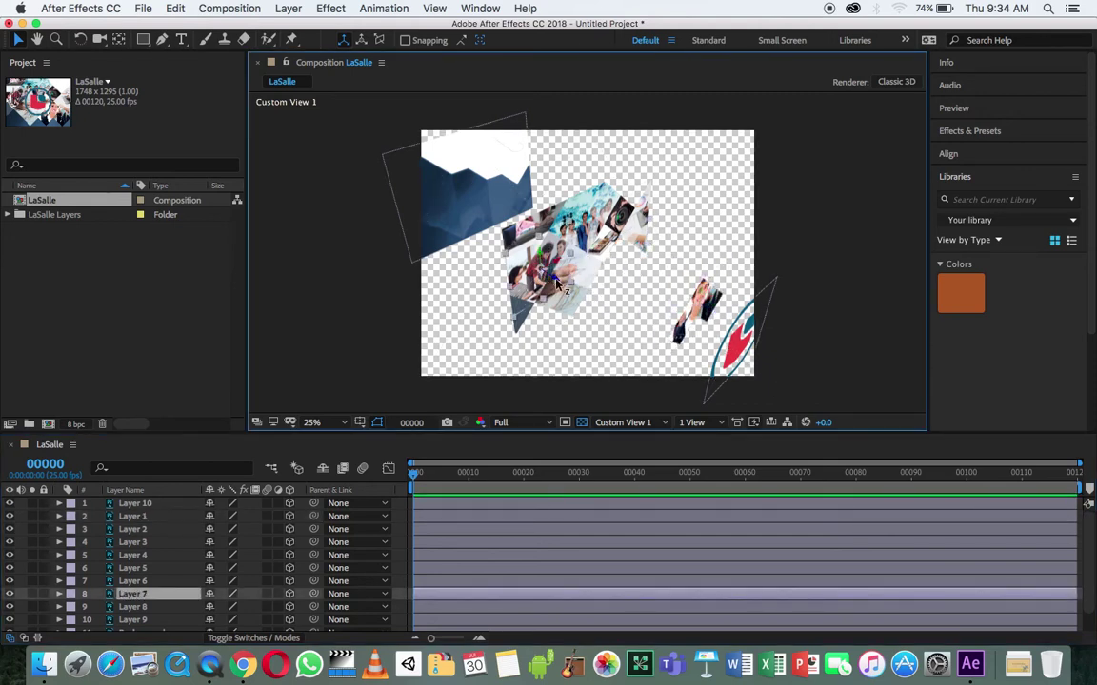
pyautogui.moveTo(556, 284); pyautogui.dragTo(446, 258)
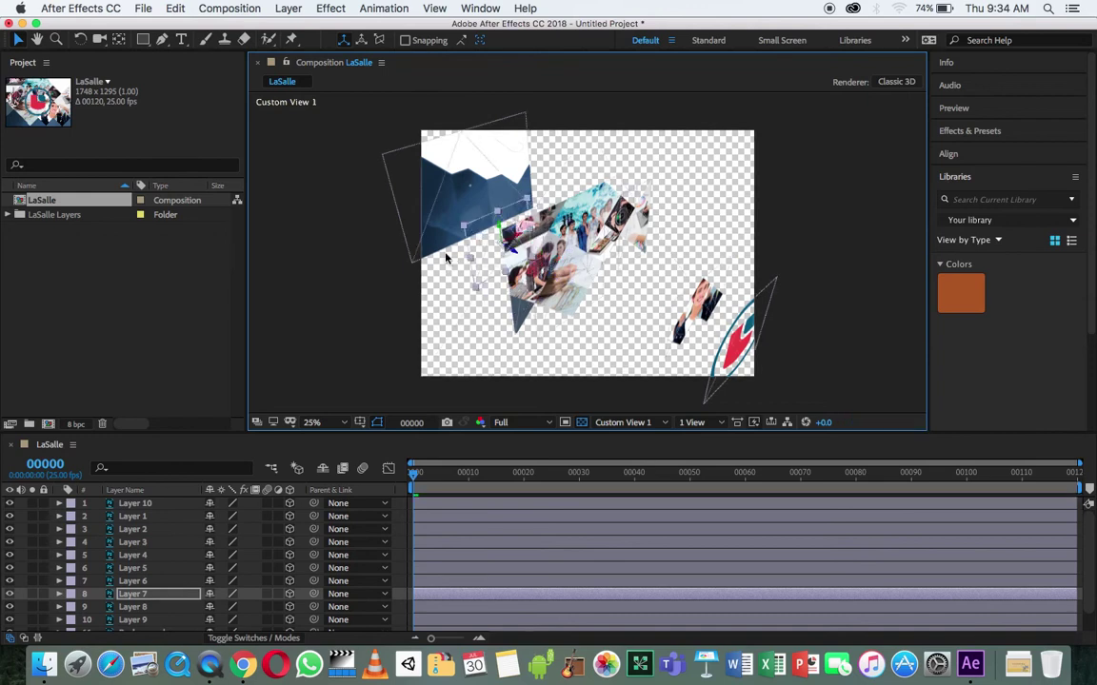
pyautogui.click(571, 295)
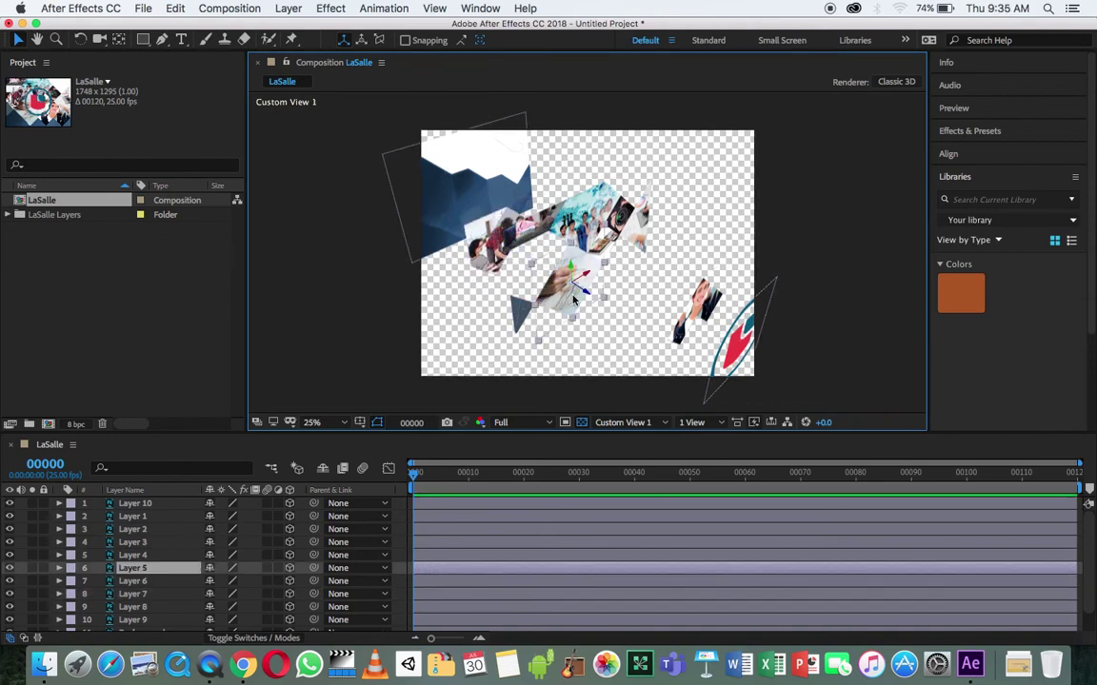
pyautogui.moveTo(583, 296); pyautogui.dragTo(519, 288)
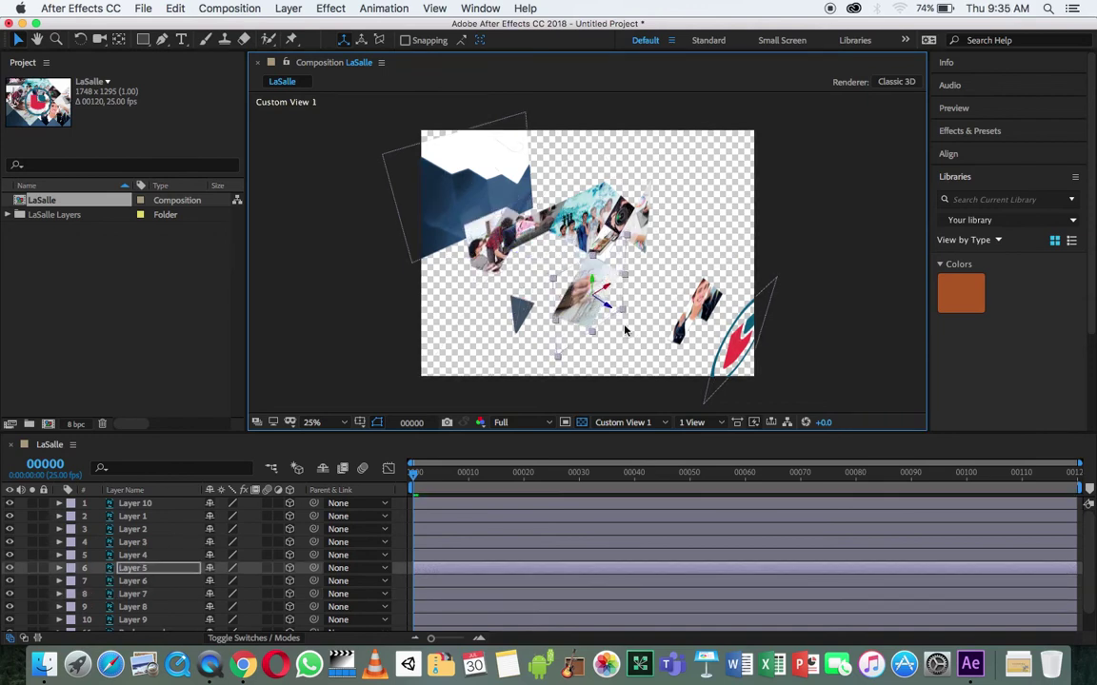
pyautogui.click(590, 229)
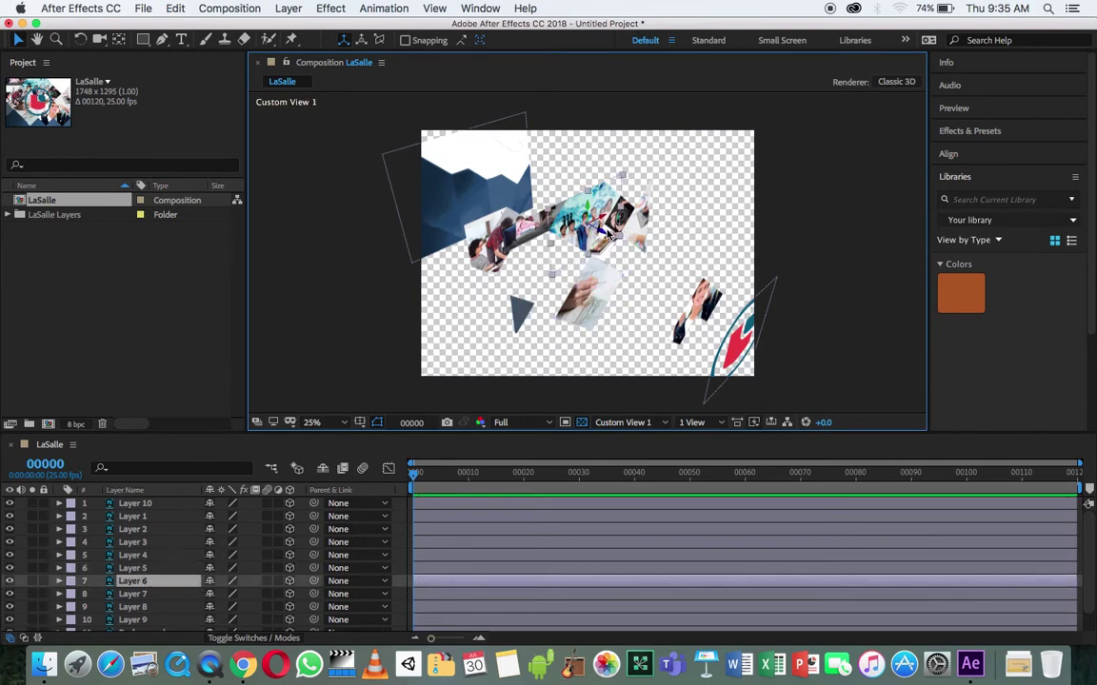
pyautogui.moveTo(598, 228); pyautogui.dragTo(579, 221)
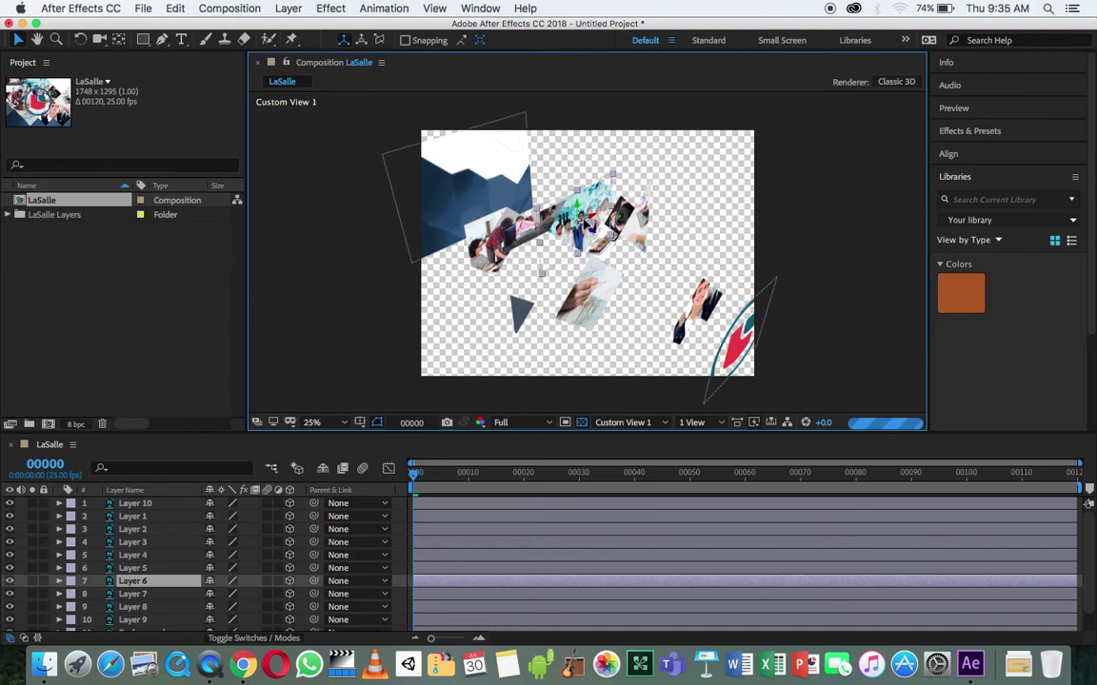
pyautogui.click(643, 226)
pyautogui.moveTo(651, 238)
pyautogui.mouseDown()
pyautogui.moveTo(693, 273)
pyautogui.moveTo(521, 238)
pyautogui.mouseUp()
pyautogui.click(520, 238)
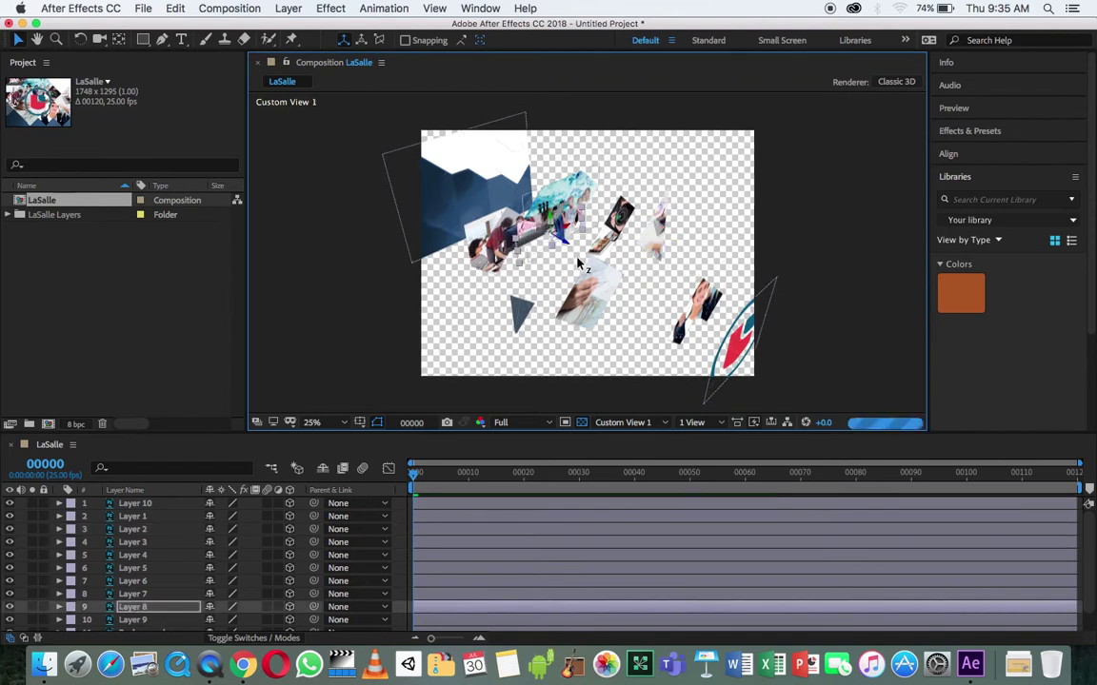
pyautogui.click(525, 319)
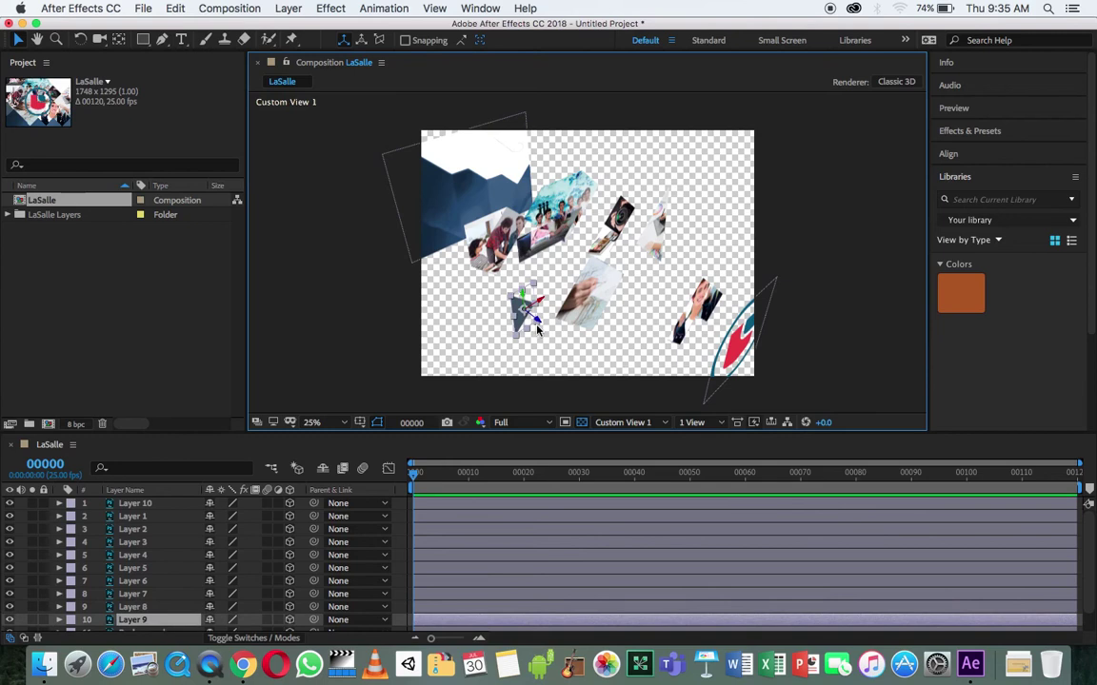
pyautogui.moveTo(540, 327); pyautogui.dragTo(531, 319)
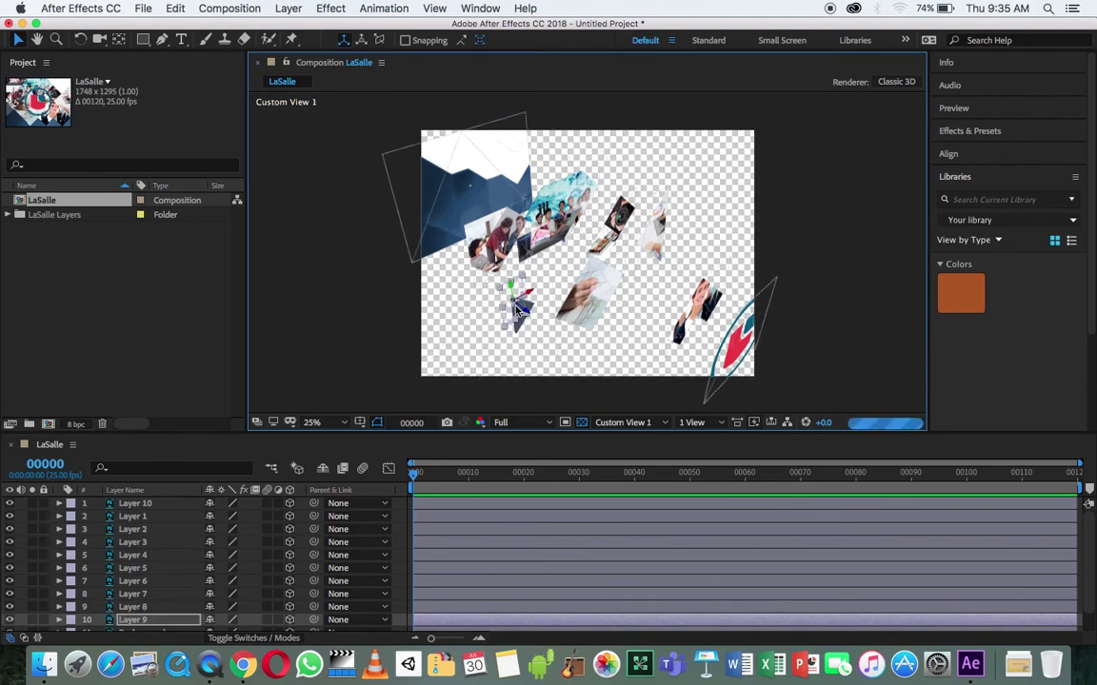
# In Custom View 2, raise Layer 4's image slightly.
pyautogui.click(618, 422)
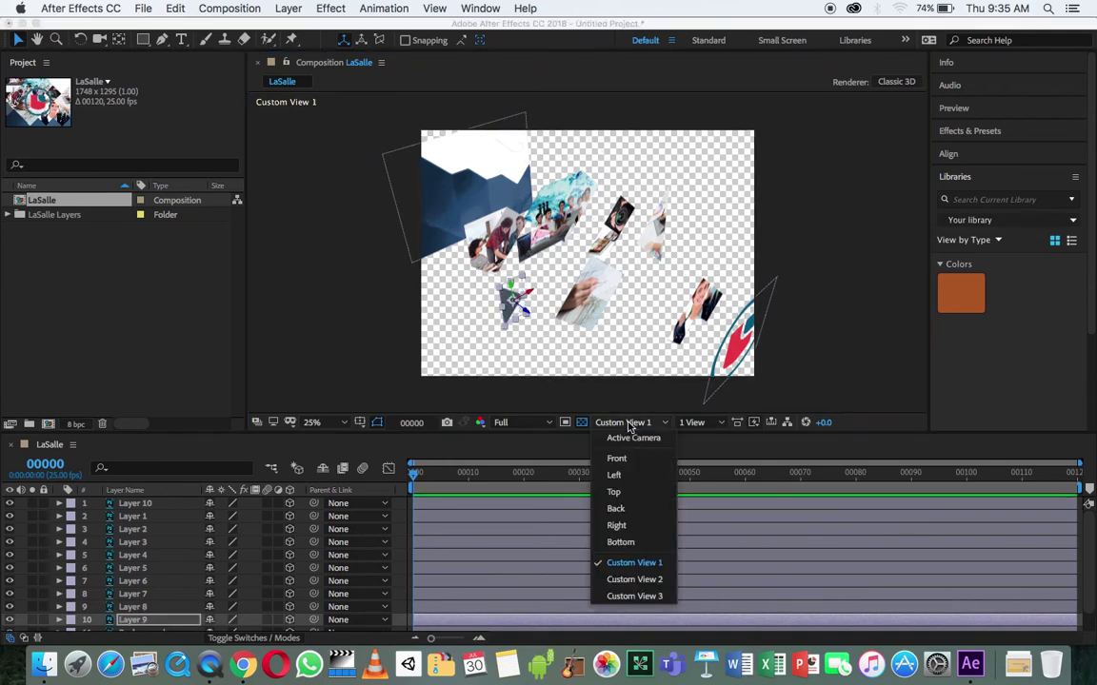
pyautogui.click(635, 579)
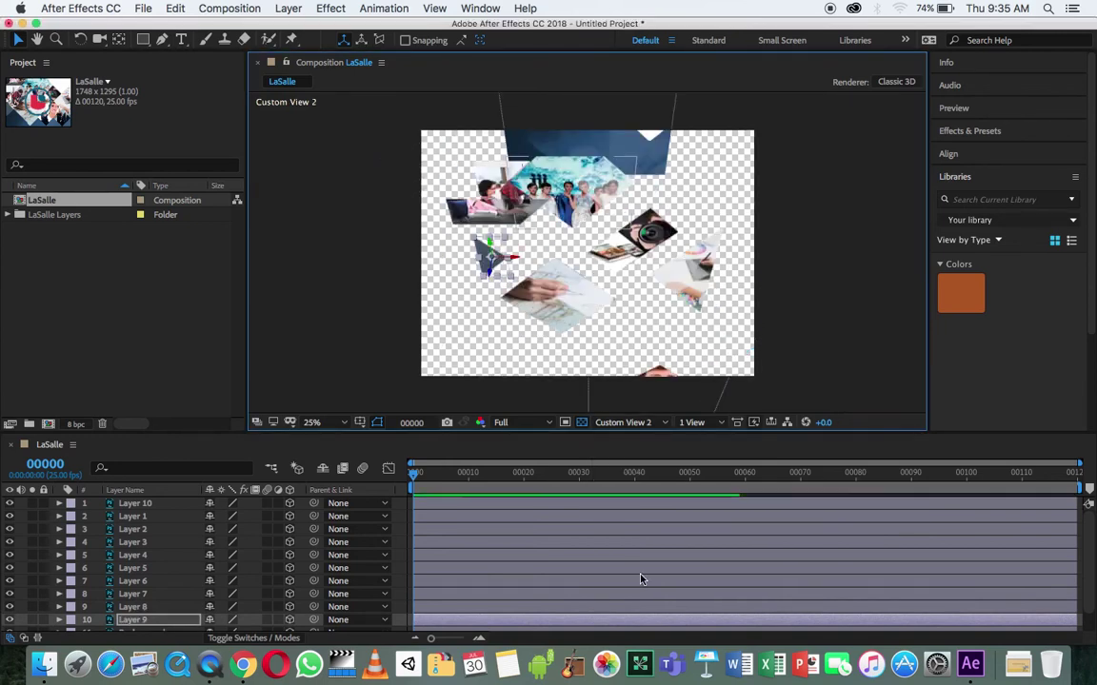
pyautogui.click(625, 232)
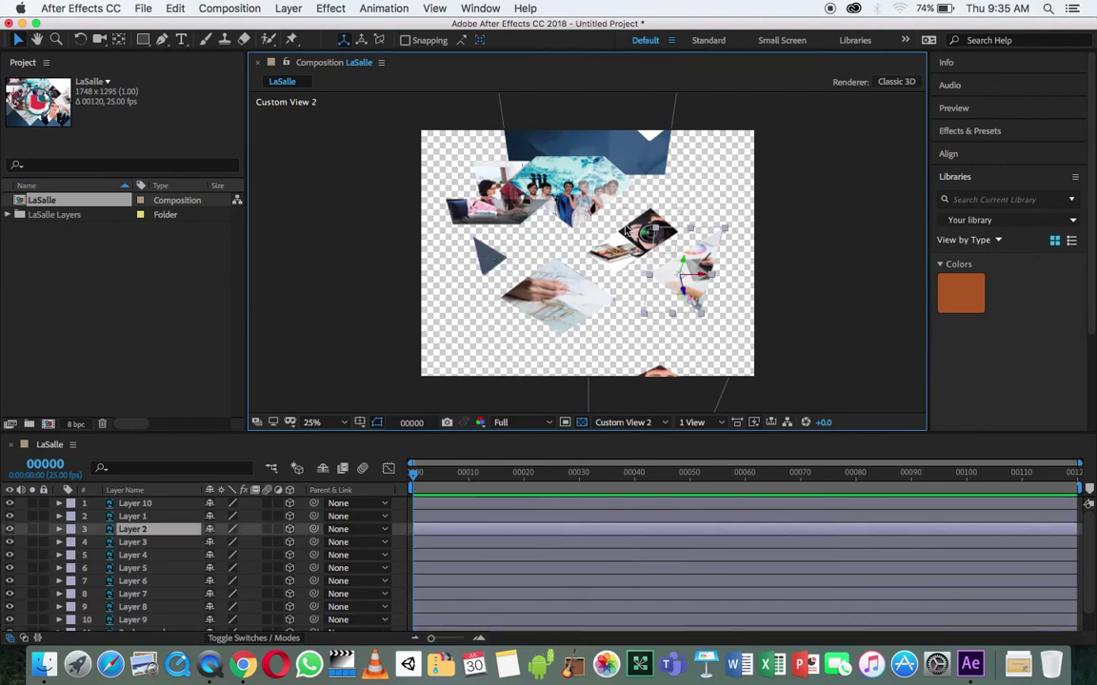
pyautogui.click(613, 265)
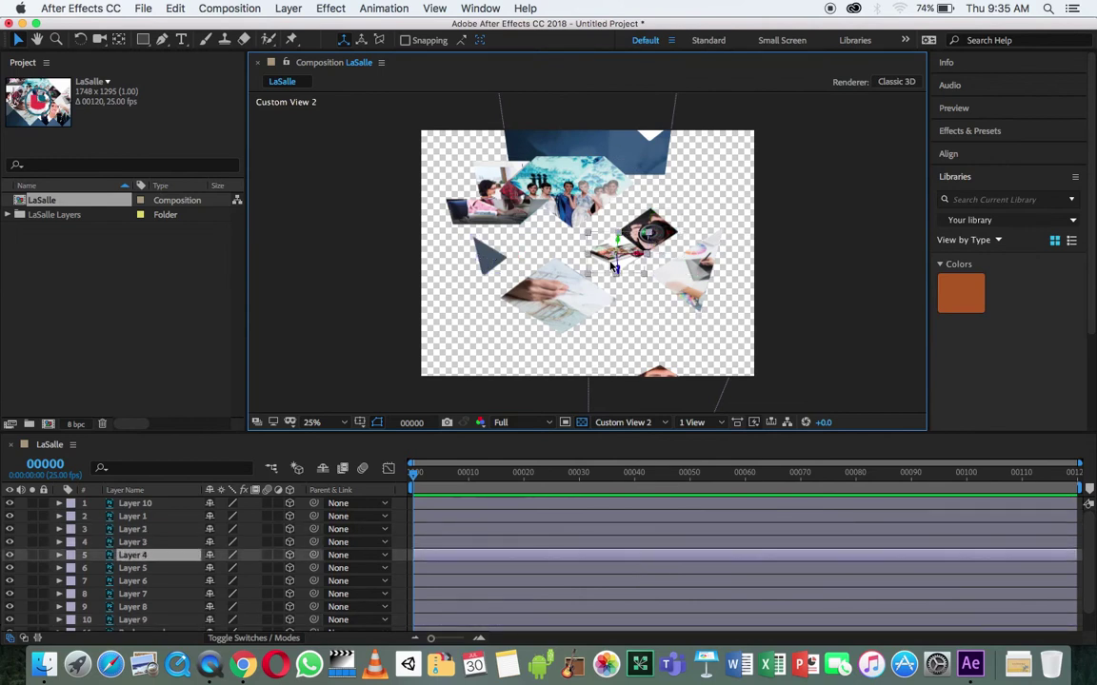
pyautogui.moveTo(615, 269); pyautogui.dragTo(618, 228)
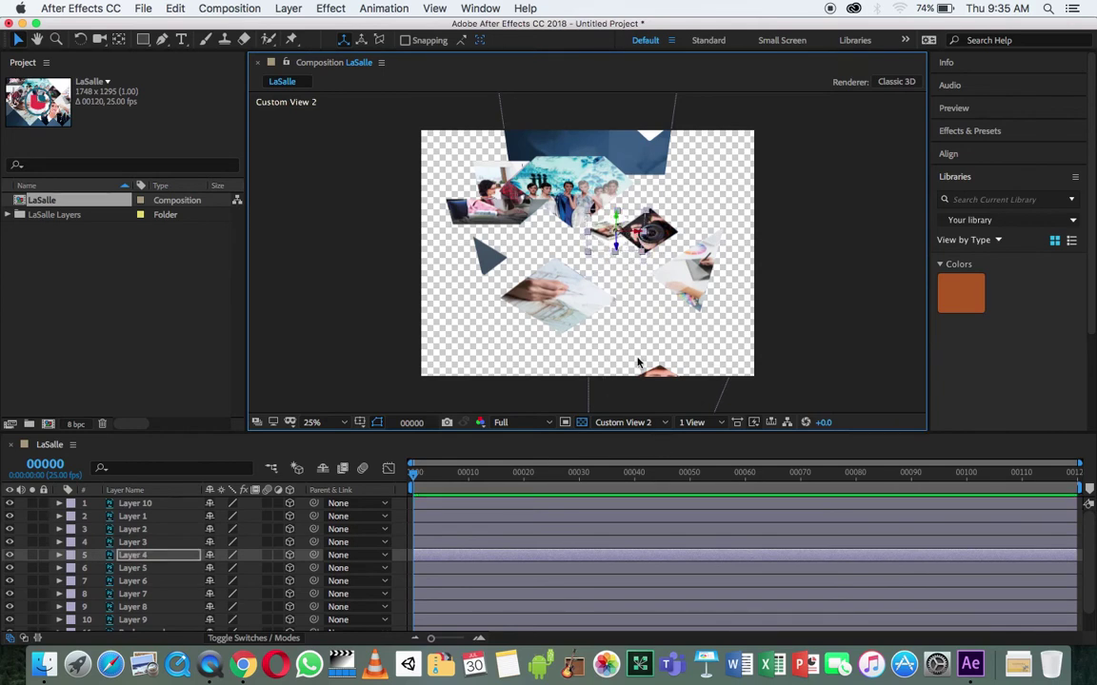
# Switch the 3D view back to Active Camera.
pyautogui.click(628, 421)
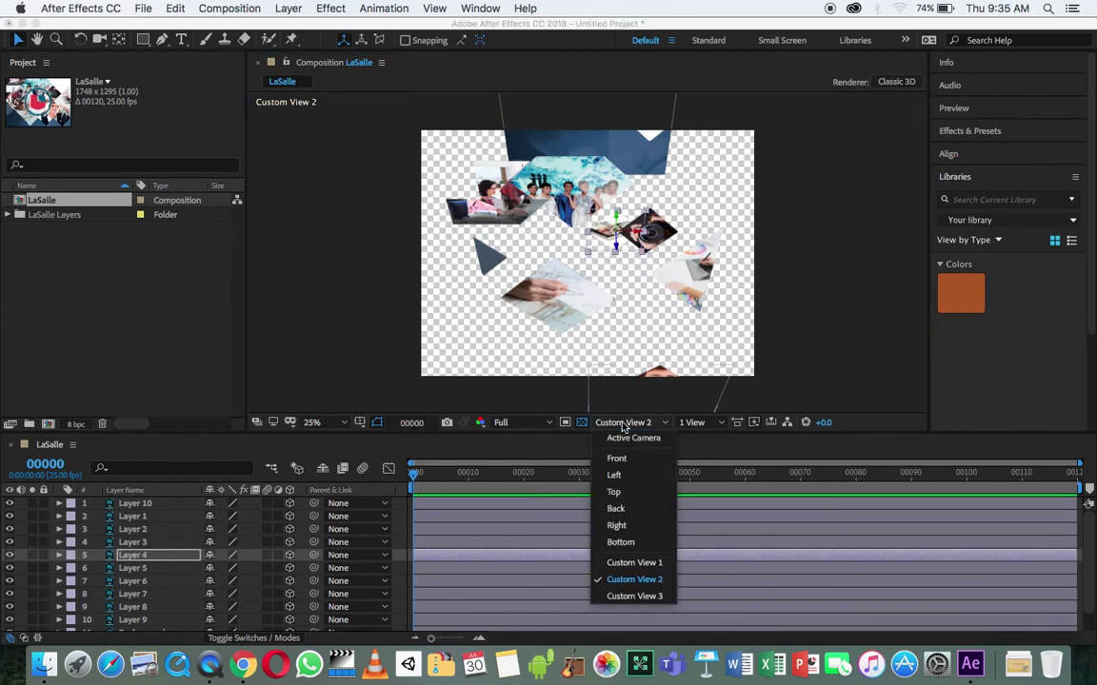
pyautogui.click(628, 437)
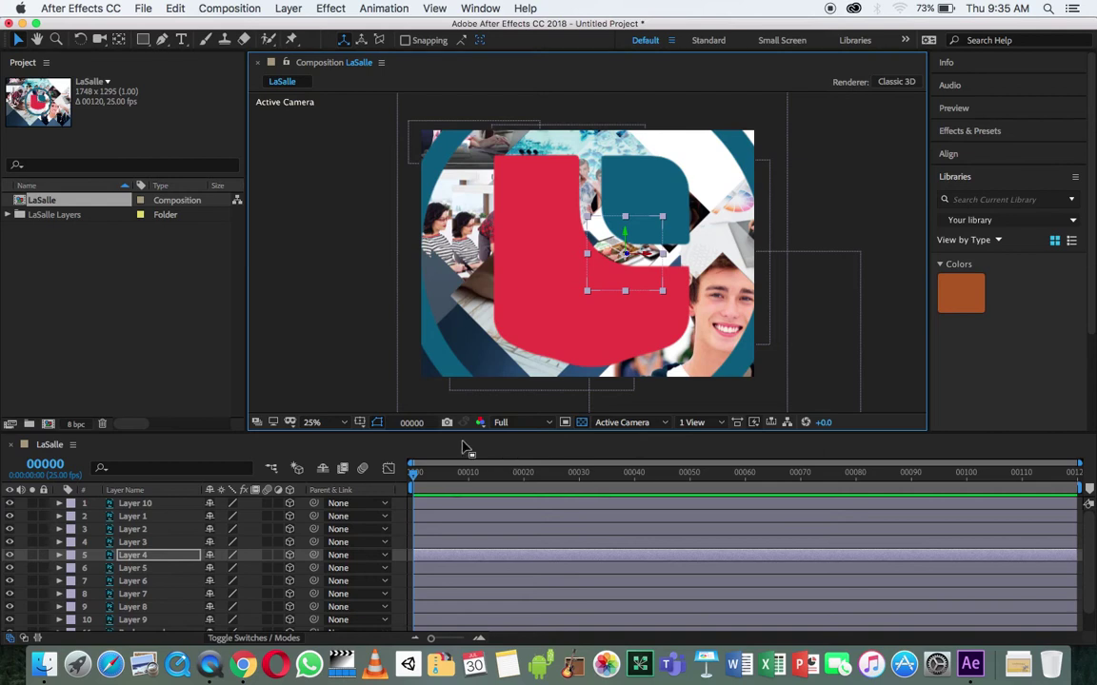
pyautogui.scroll(-2, 136, 569)
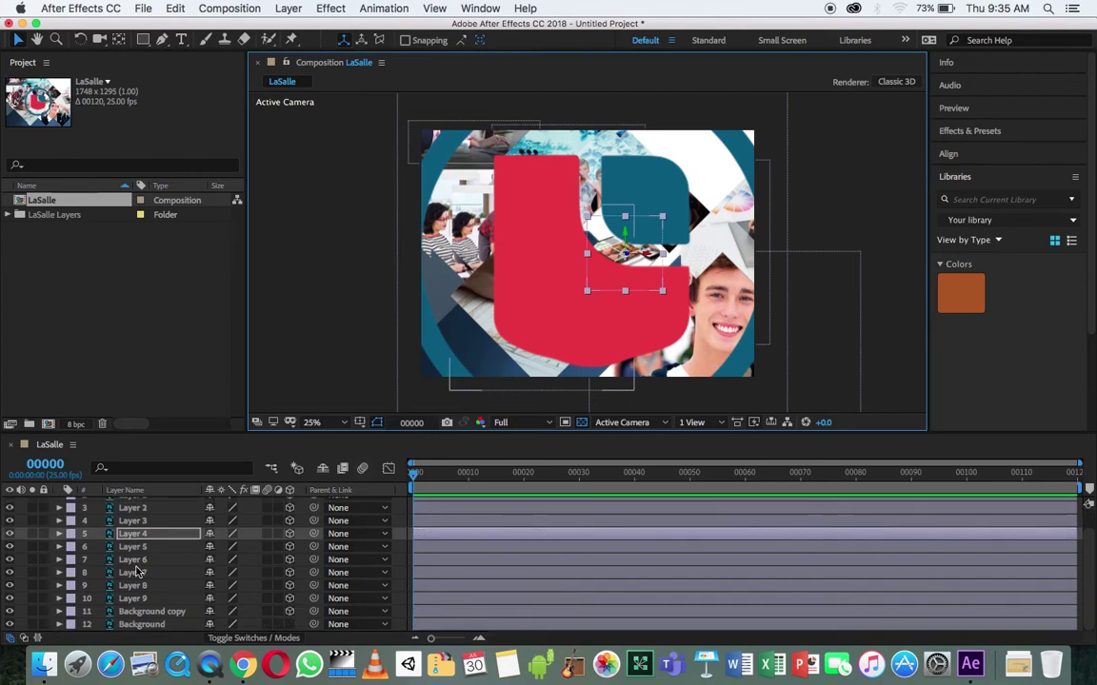
# Solo Background copy, scale it past the frame edges from its corner, then unsolo it.
pyautogui.click(31, 625)
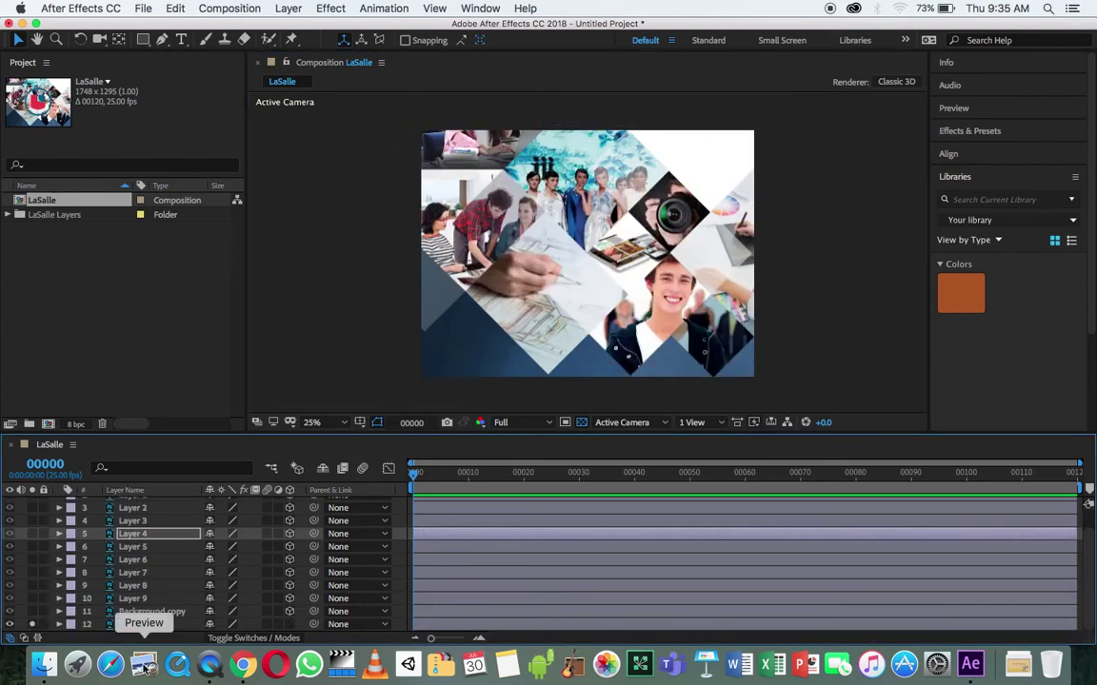
pyautogui.click(141, 612)
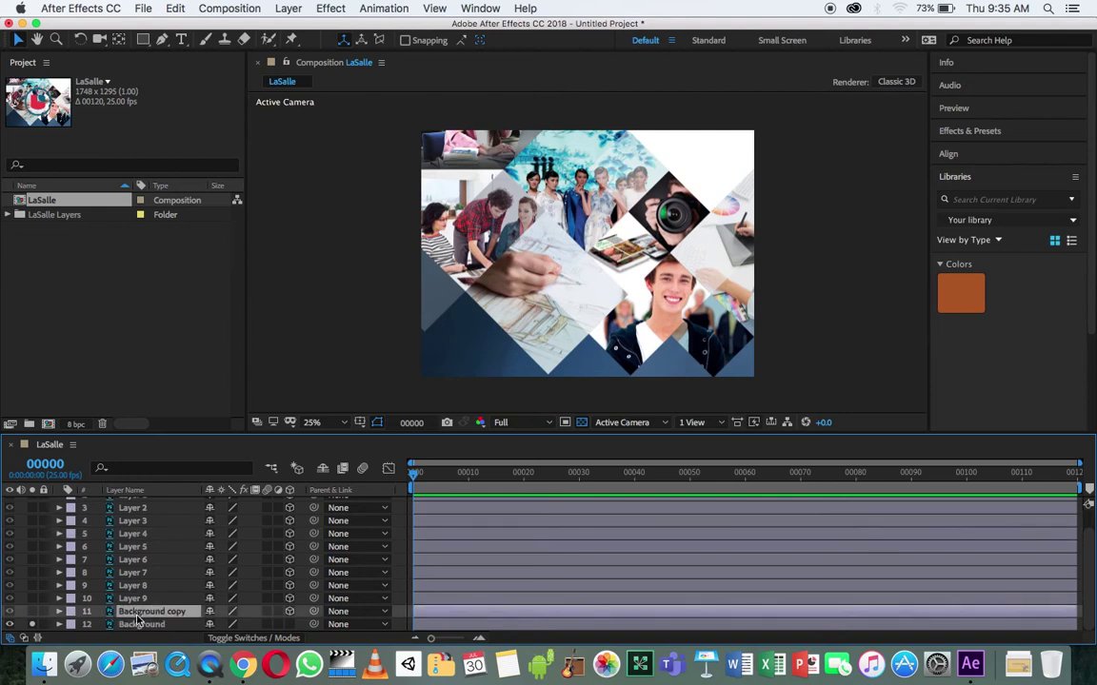
pyautogui.click(32, 611)
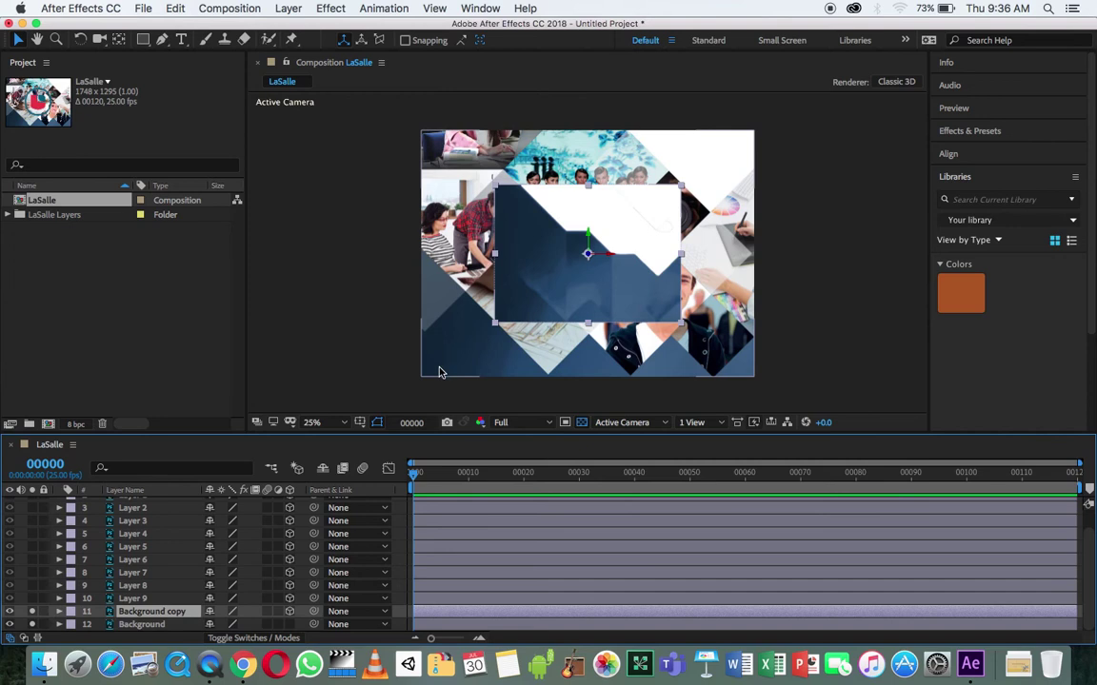
pyautogui.moveTo(496, 326); pyautogui.dragTo(425, 385)
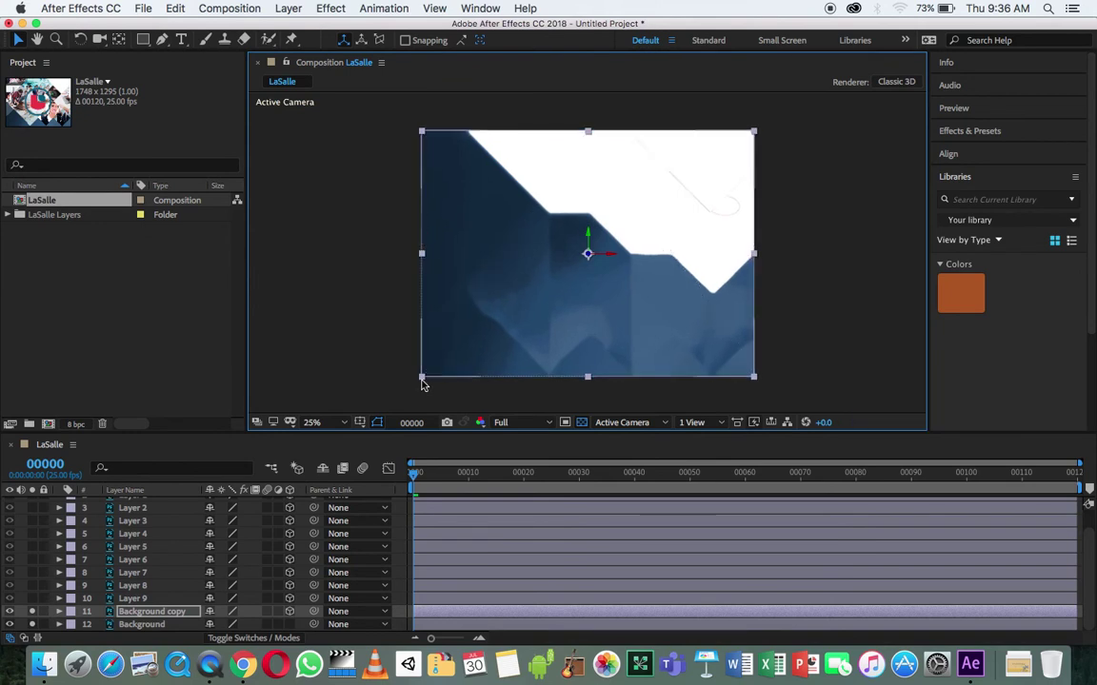
pyautogui.click(495, 394)
pyautogui.click(489, 355)
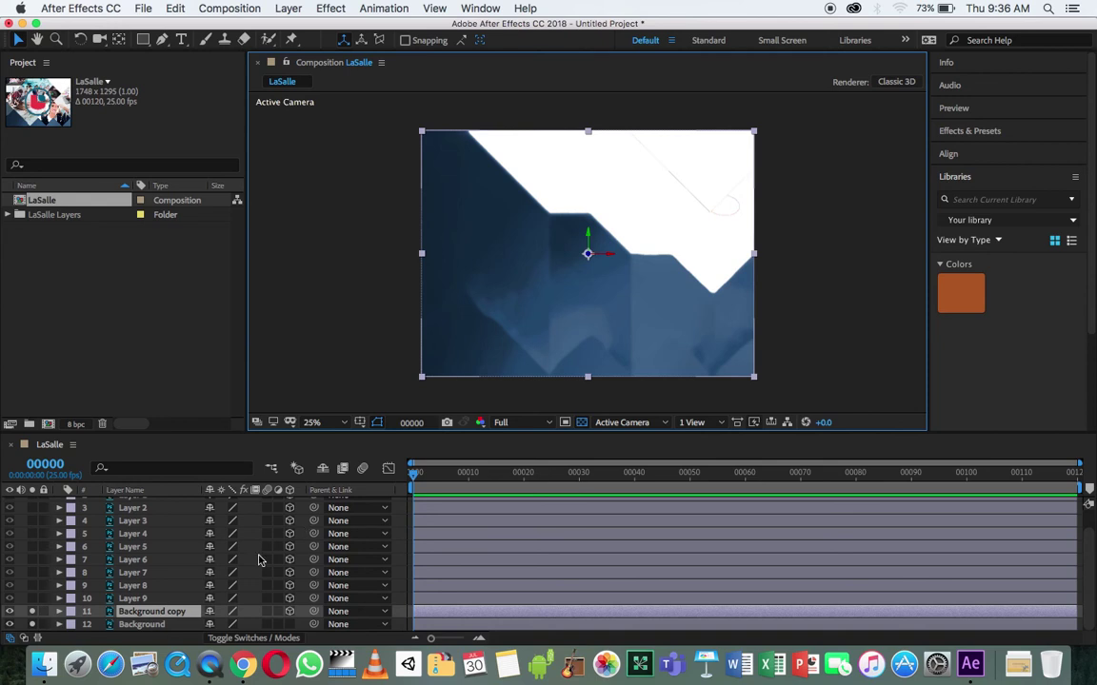
pyautogui.press('Return')
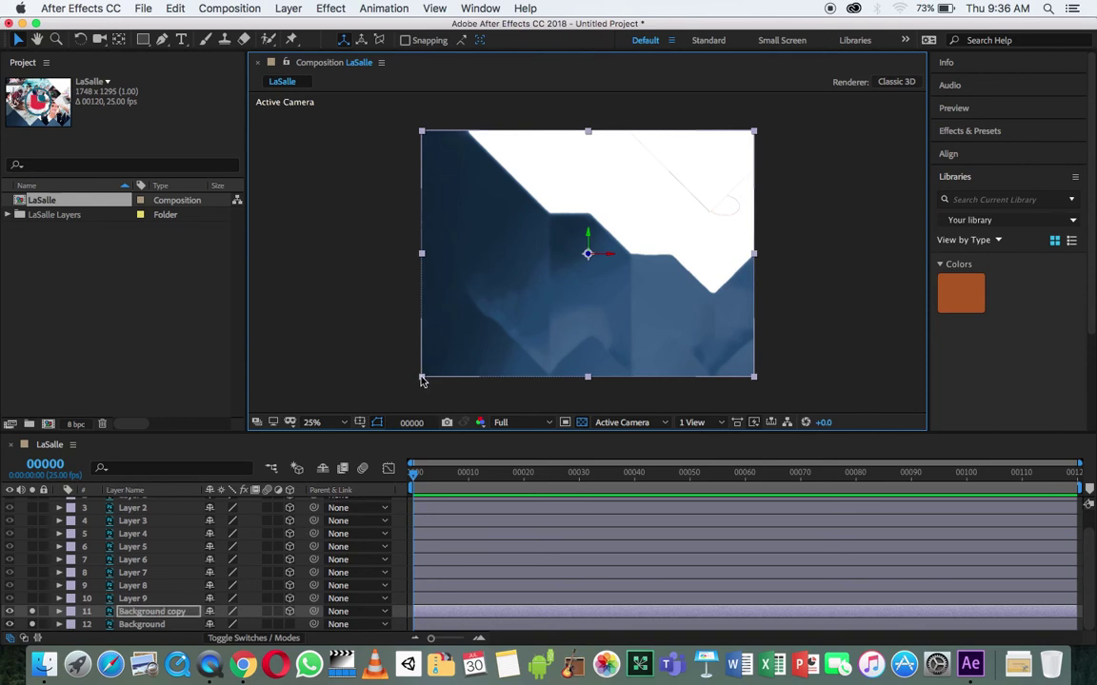
pyautogui.moveTo(422, 379); pyautogui.dragTo(422, 381)
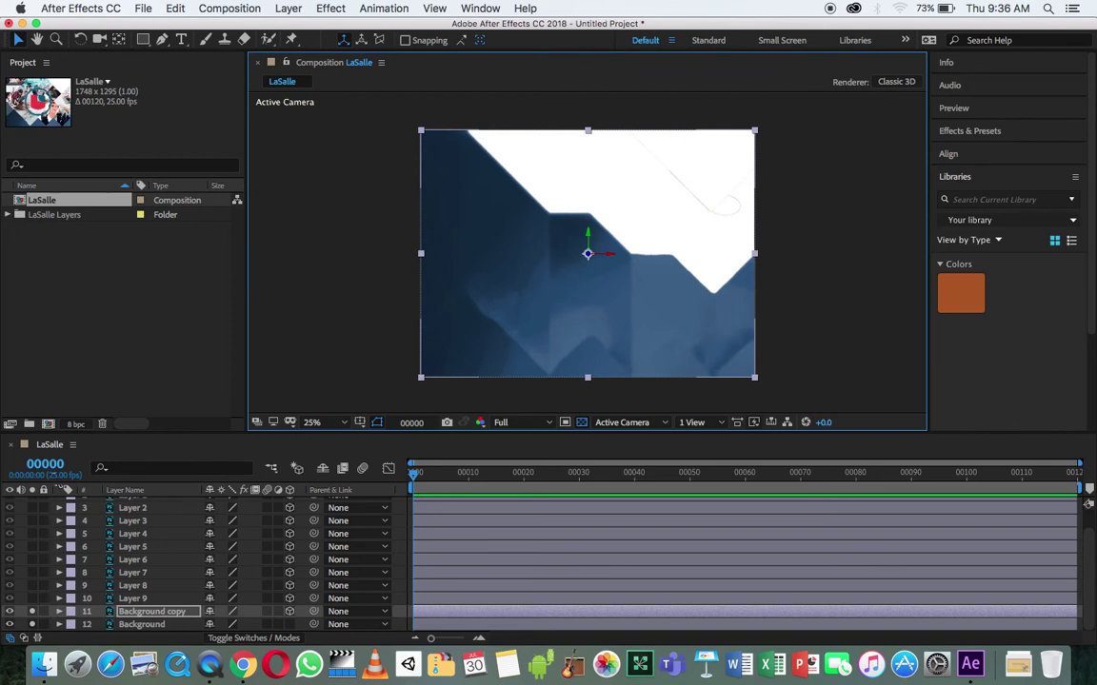
pyautogui.click(32, 614)
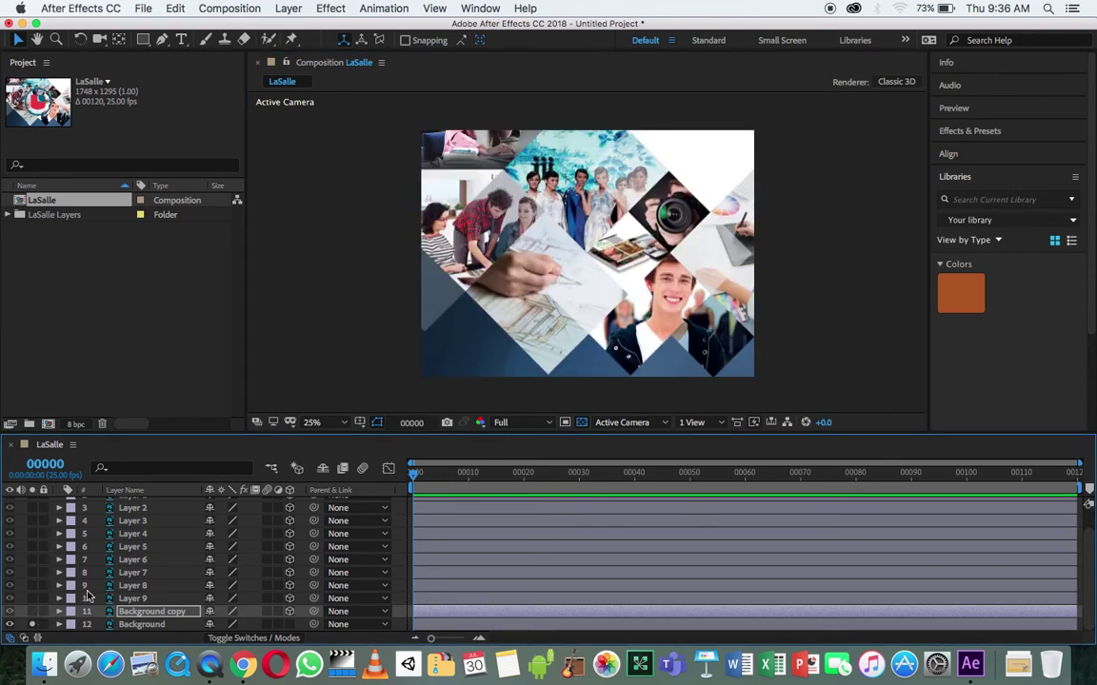
# Solo Layer 9 at 50% zoom, enlarge it from its corner and nudge it left.
pyautogui.click(148, 599)
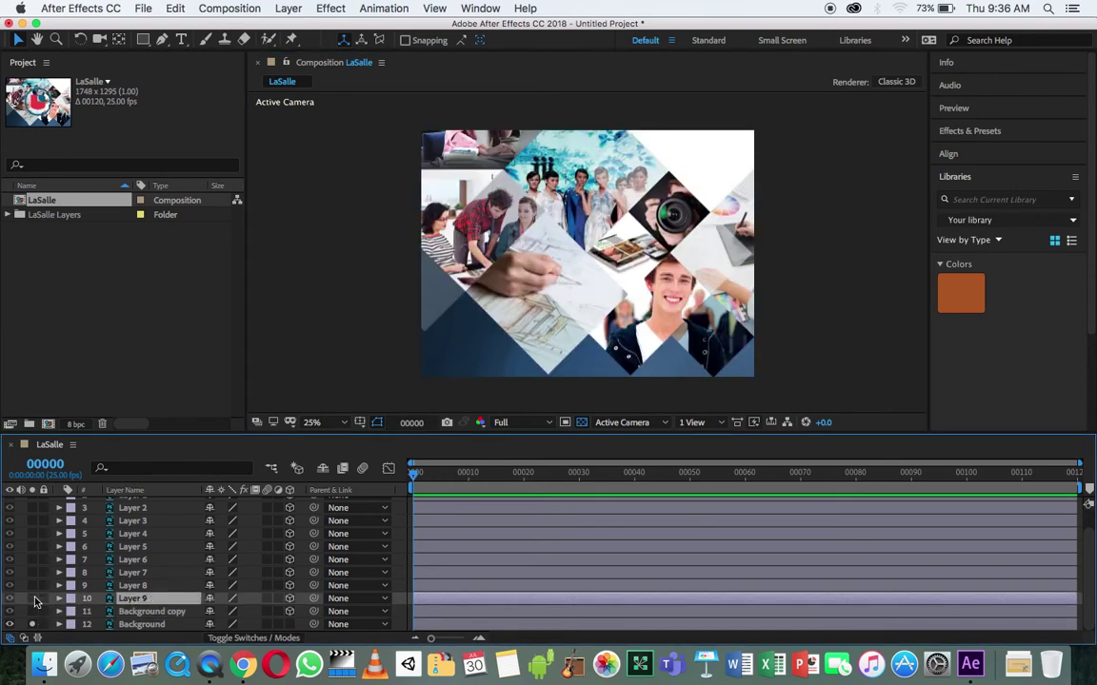
pyautogui.click(34, 600)
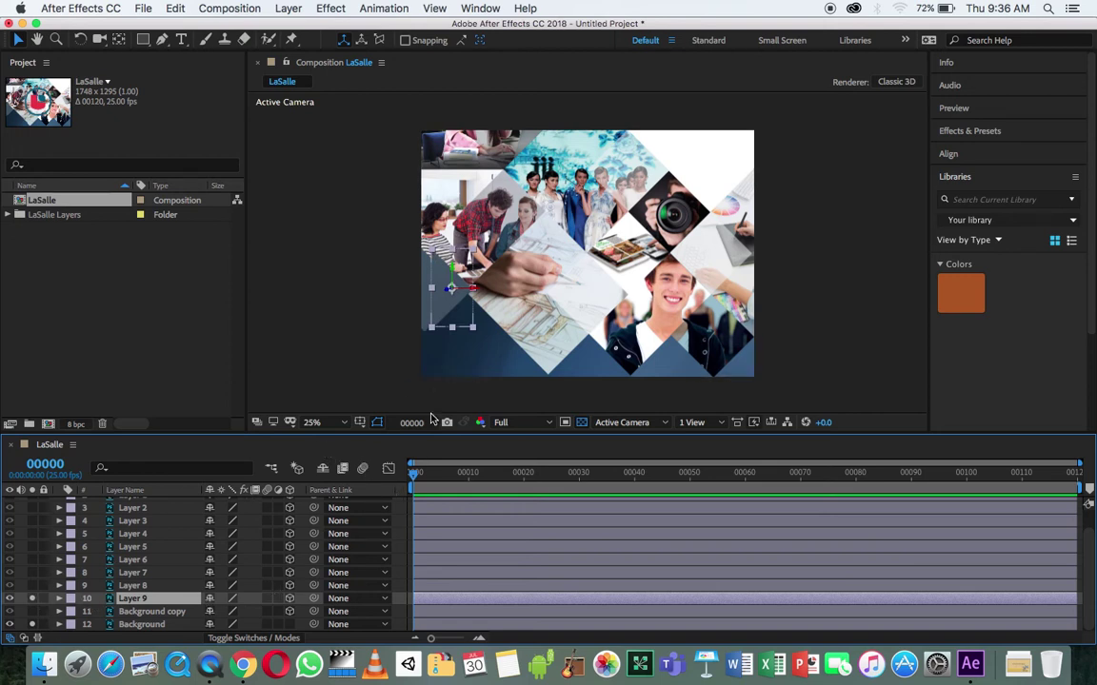
pyautogui.press('.')
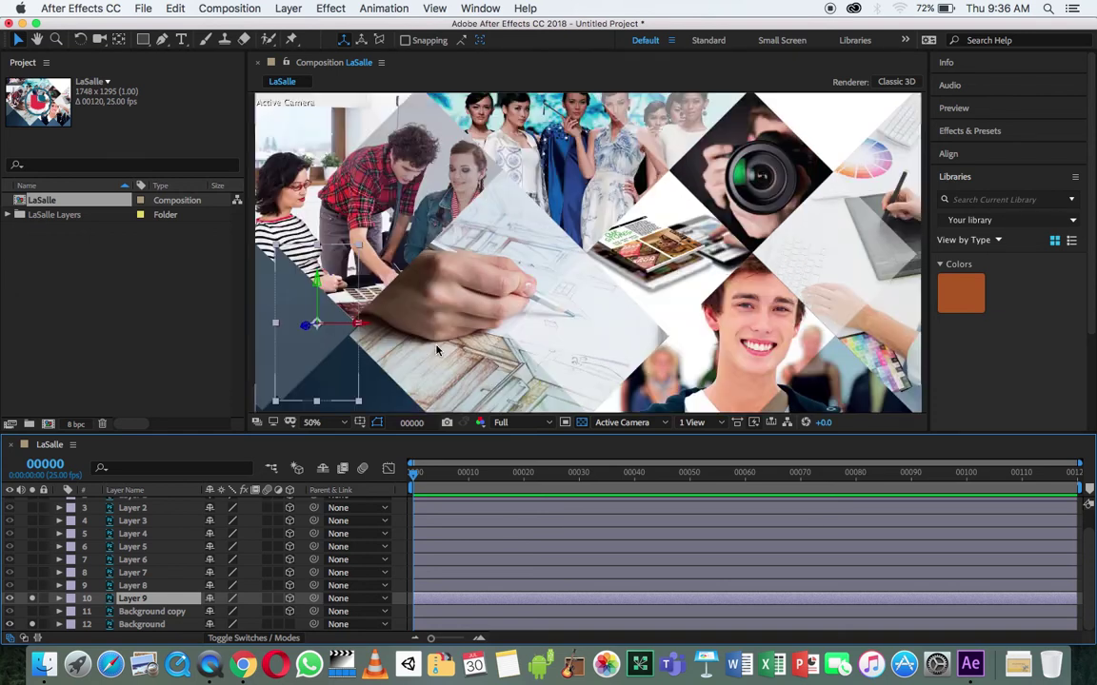
pyautogui.moveTo(410, 306); pyautogui.dragTo(549, 264)
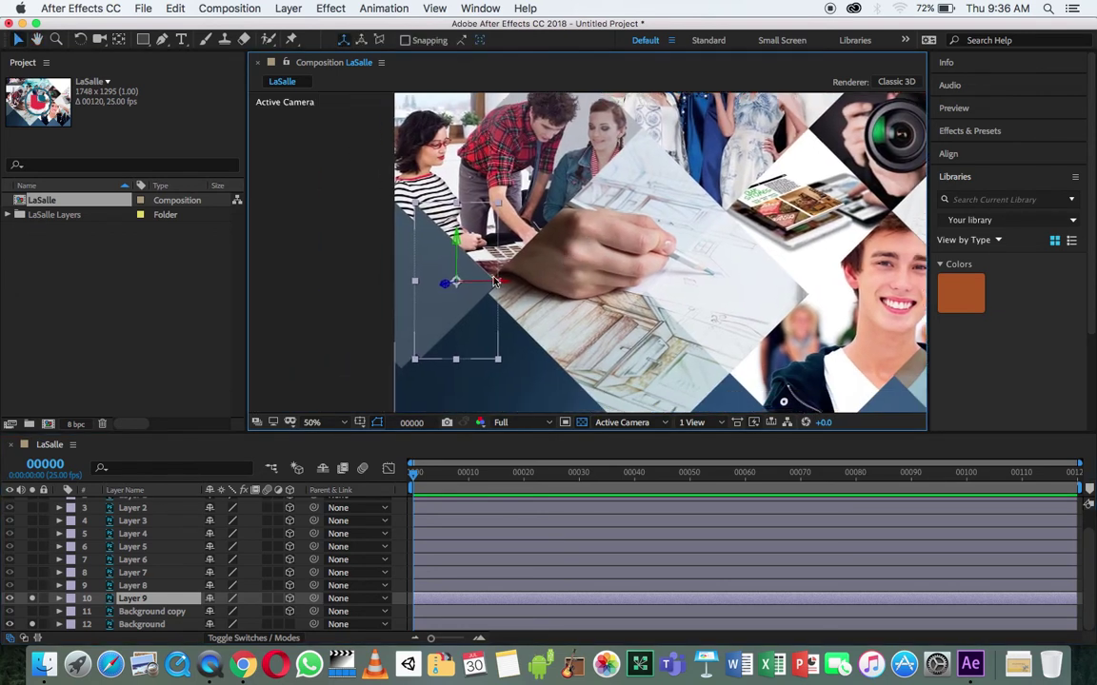
pyautogui.press('Return')
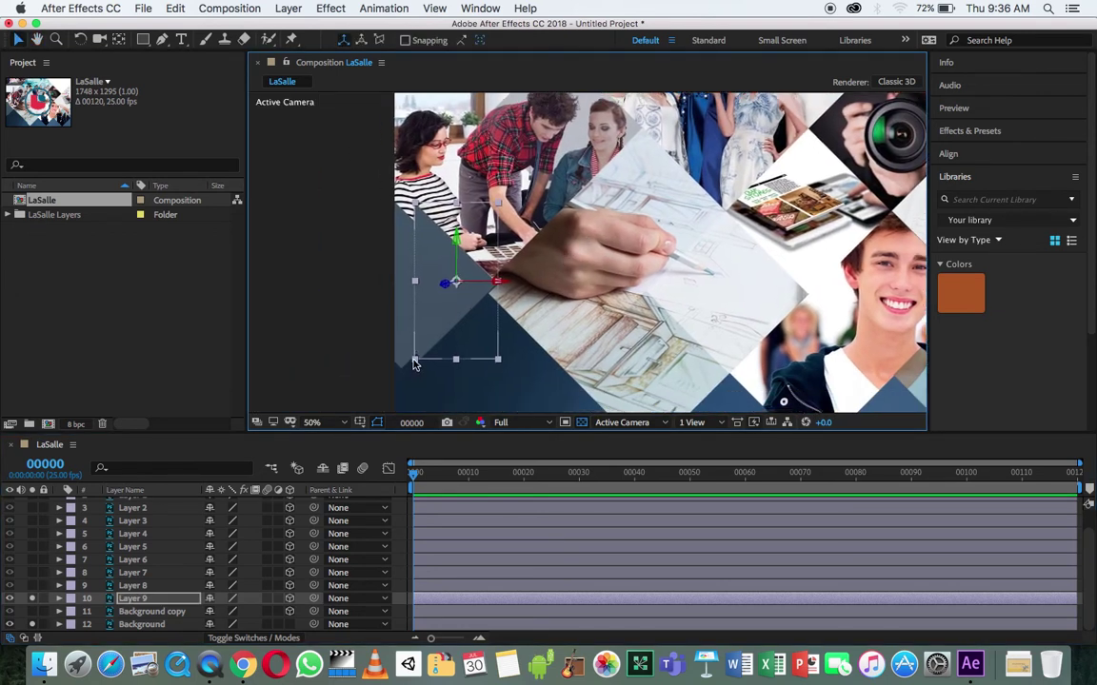
pyautogui.moveTo(414, 360); pyautogui.dragTo(406, 374)
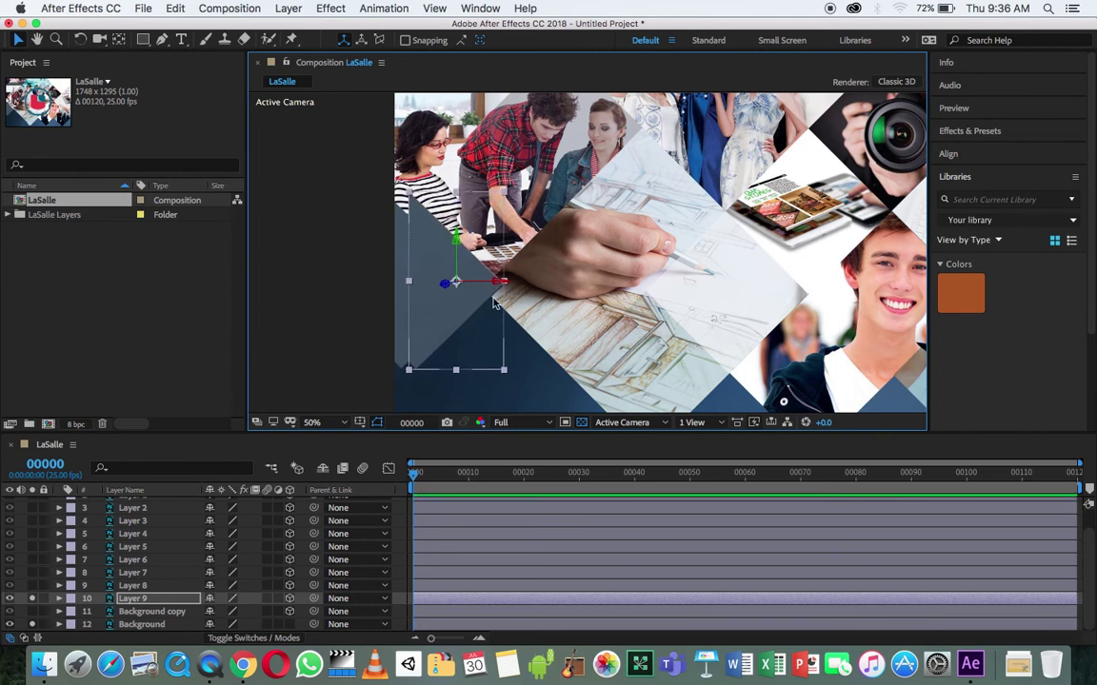
pyautogui.moveTo(495, 285); pyautogui.dragTo(452, 305)
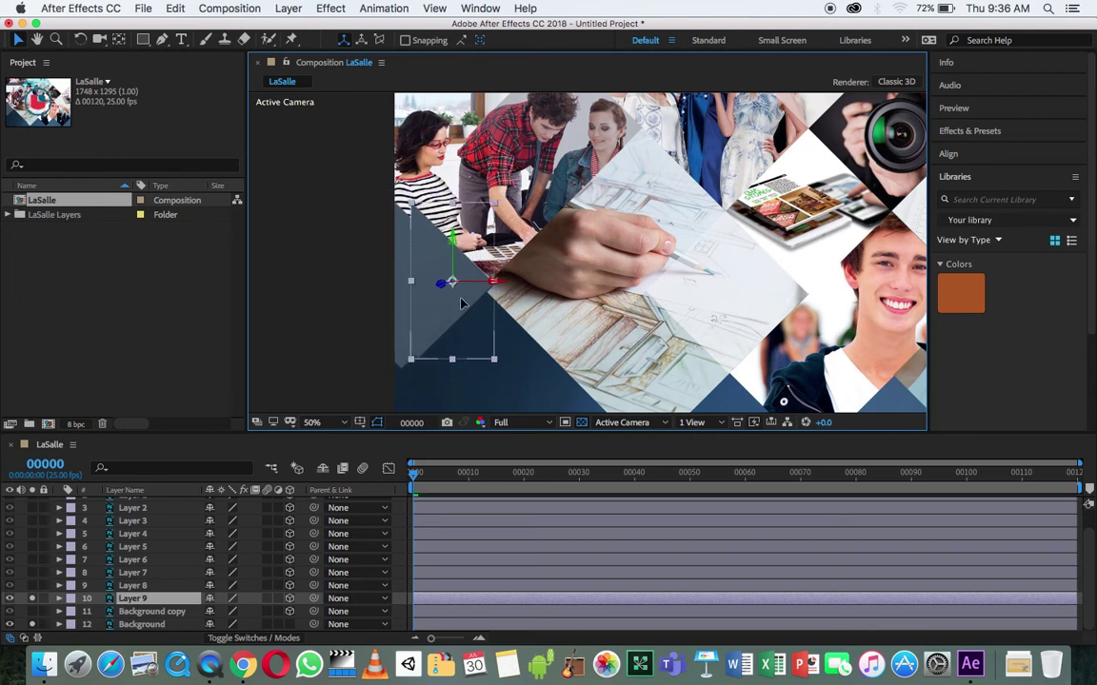
pyautogui.moveTo(452, 304); pyautogui.dragTo(452, 307)
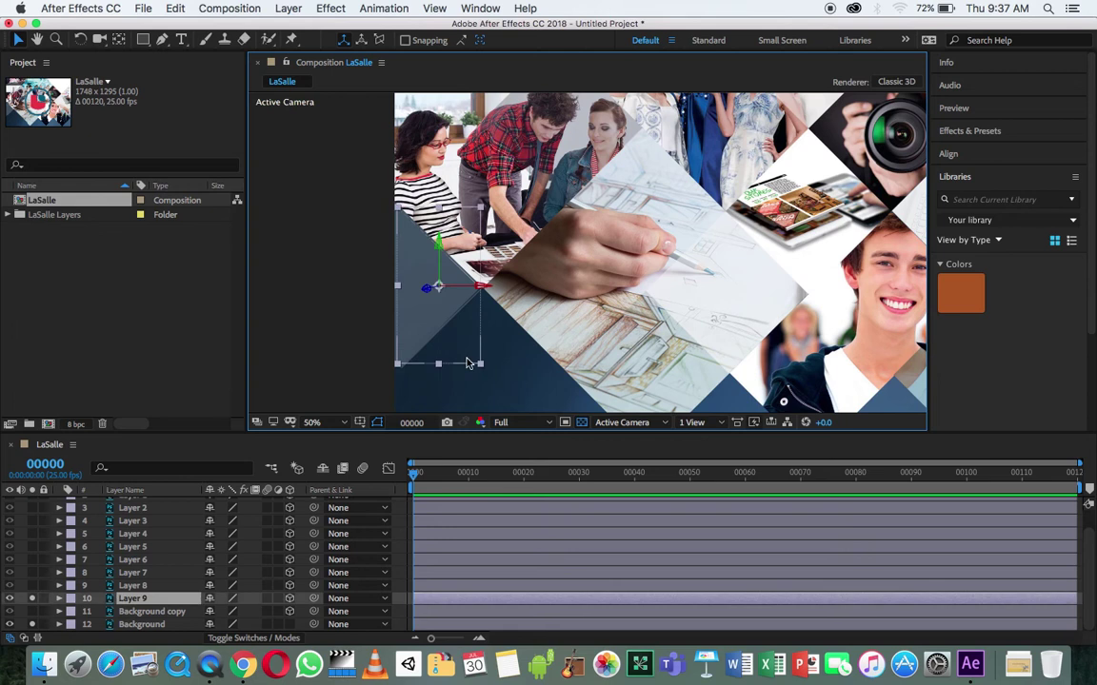
pyautogui.moveTo(481, 366); pyautogui.dragTo(483, 370)
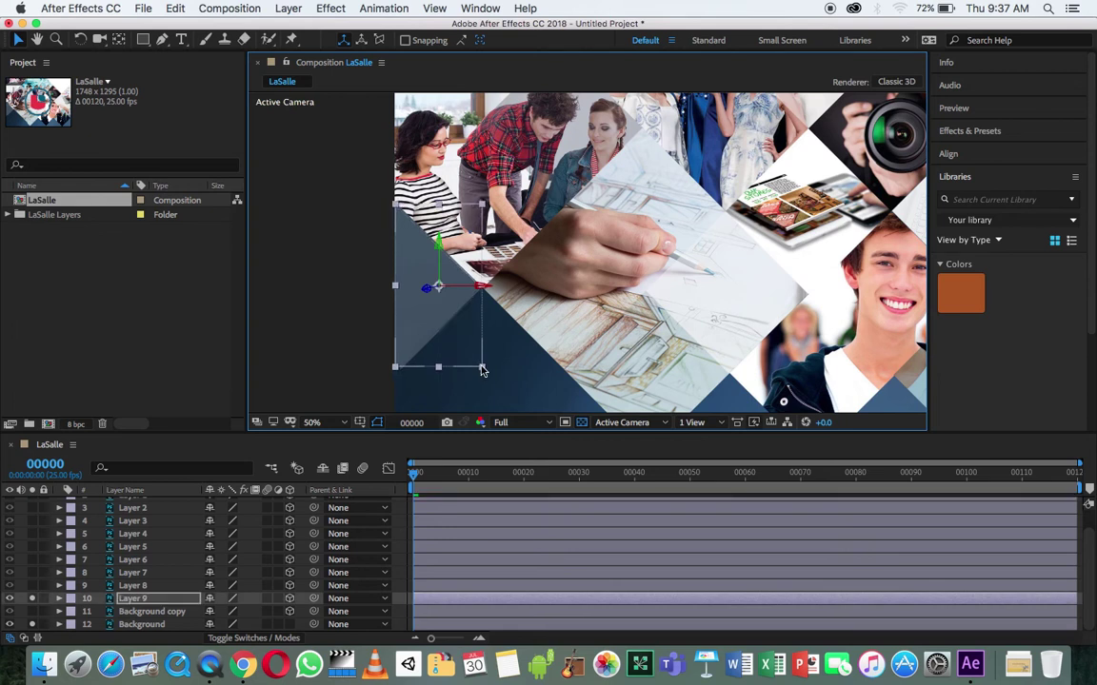
pyautogui.click(352, 323)
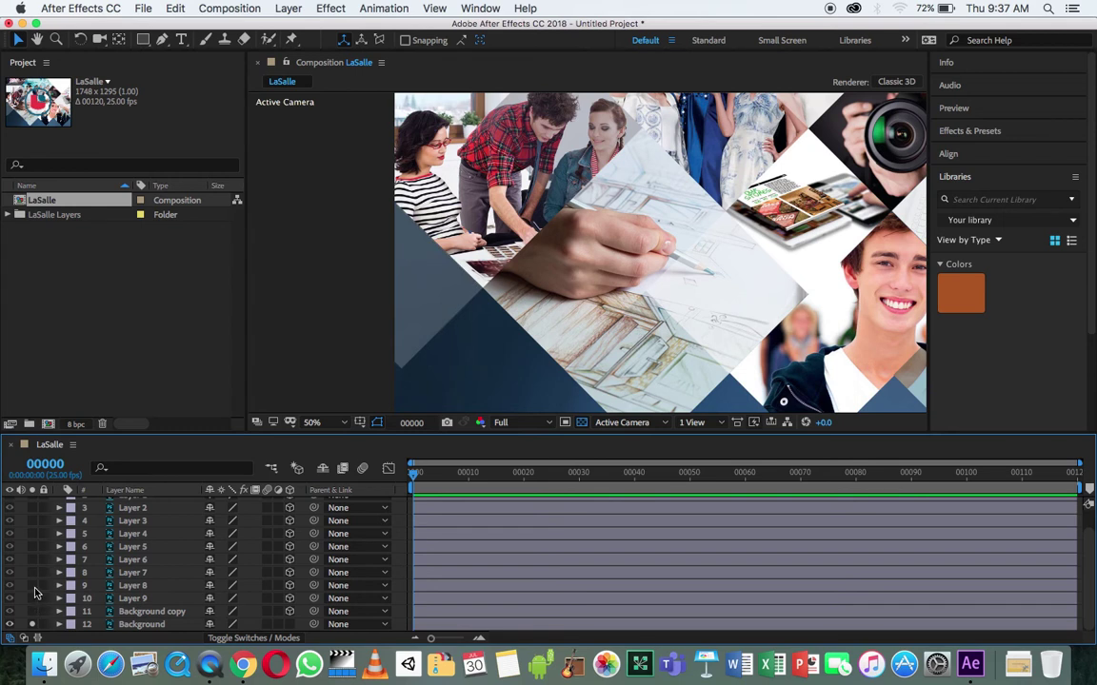
# Solo Layer 8, move it into the top-left corner, shrink it and nudge it flush.
pyautogui.click(119, 585)
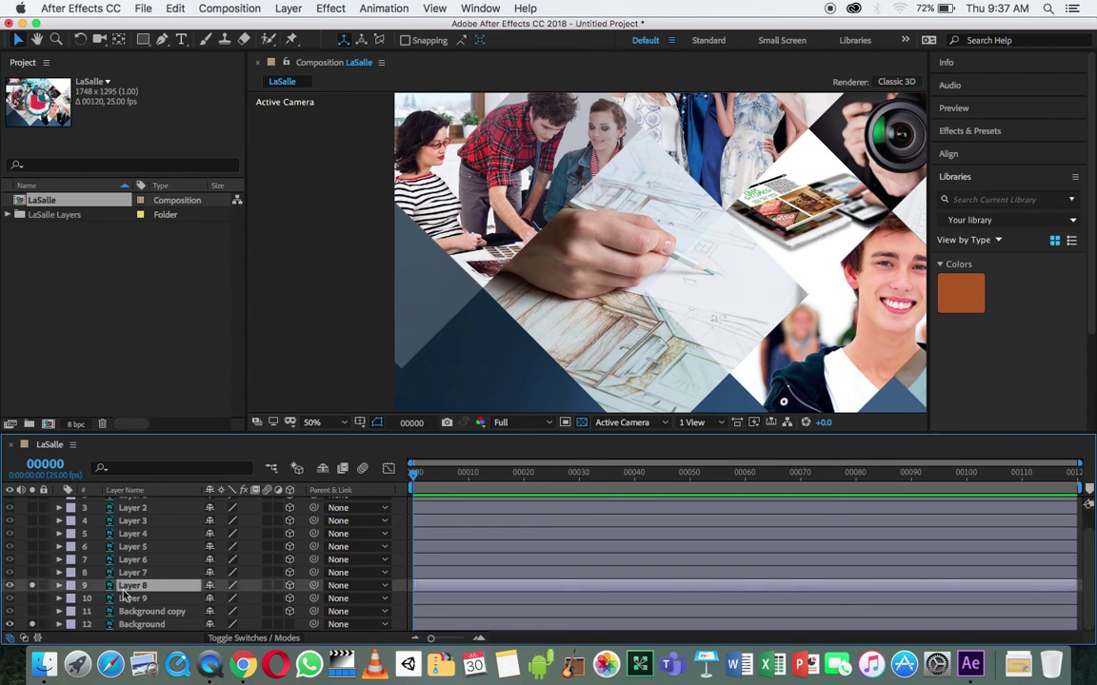
pyautogui.press(',')
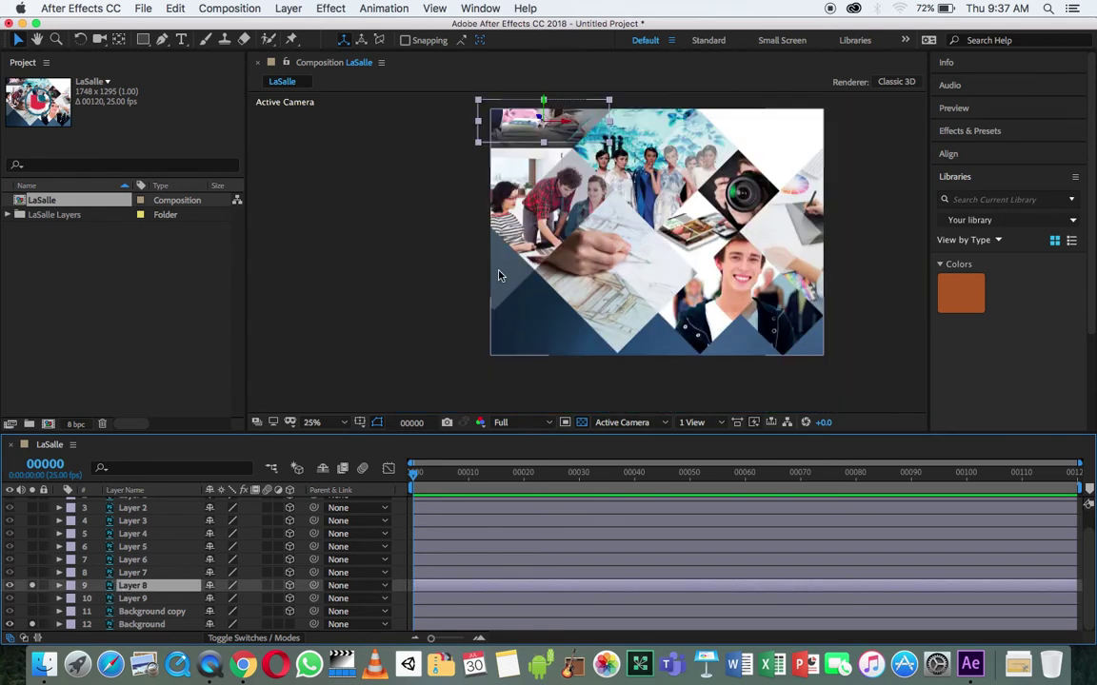
pyautogui.scroll(5, 580, 243)
pyautogui.scroll(4, 594, 235)
pyautogui.hscroll(-1, 640, 184)
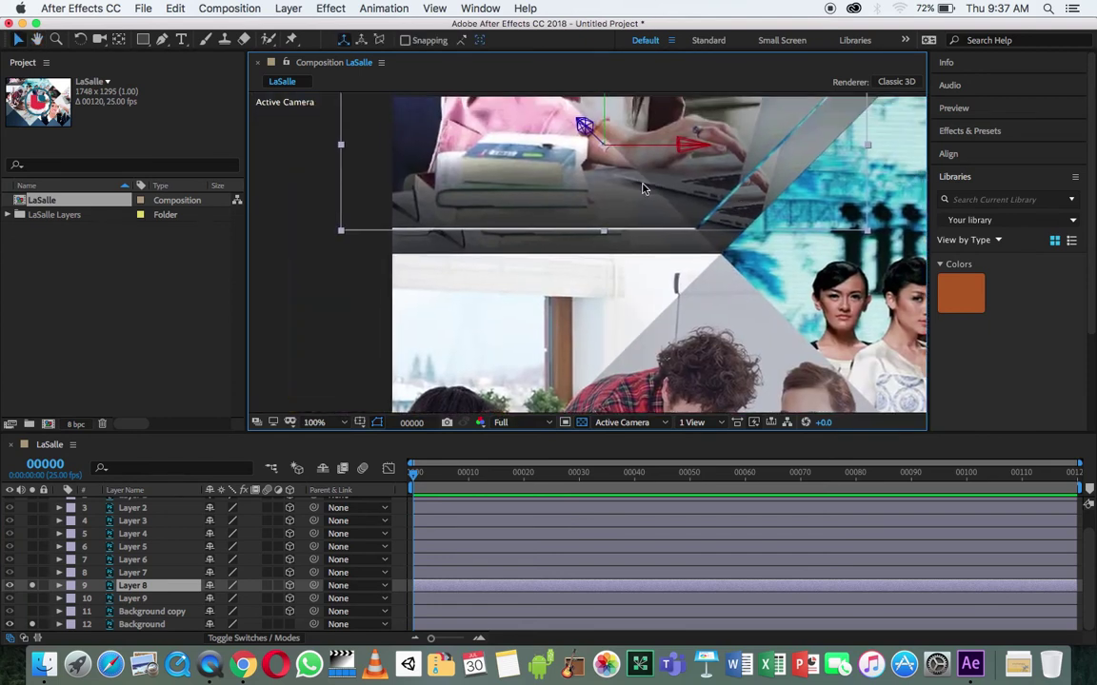
pyautogui.press(',')
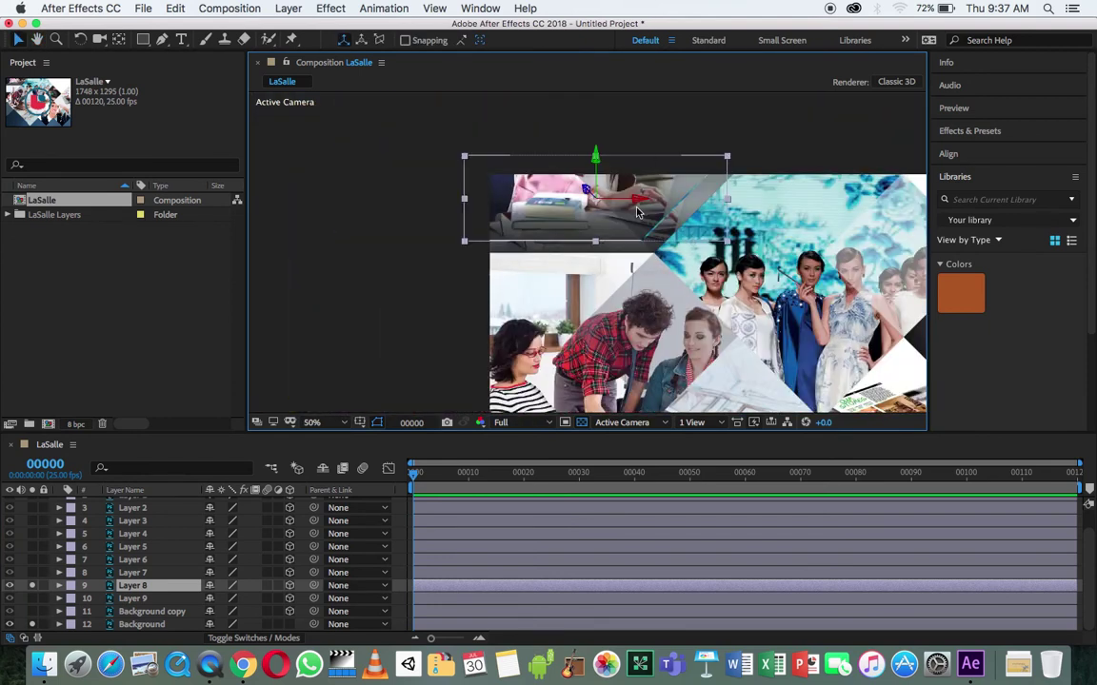
pyautogui.moveTo(640, 219); pyautogui.dragTo(652, 229)
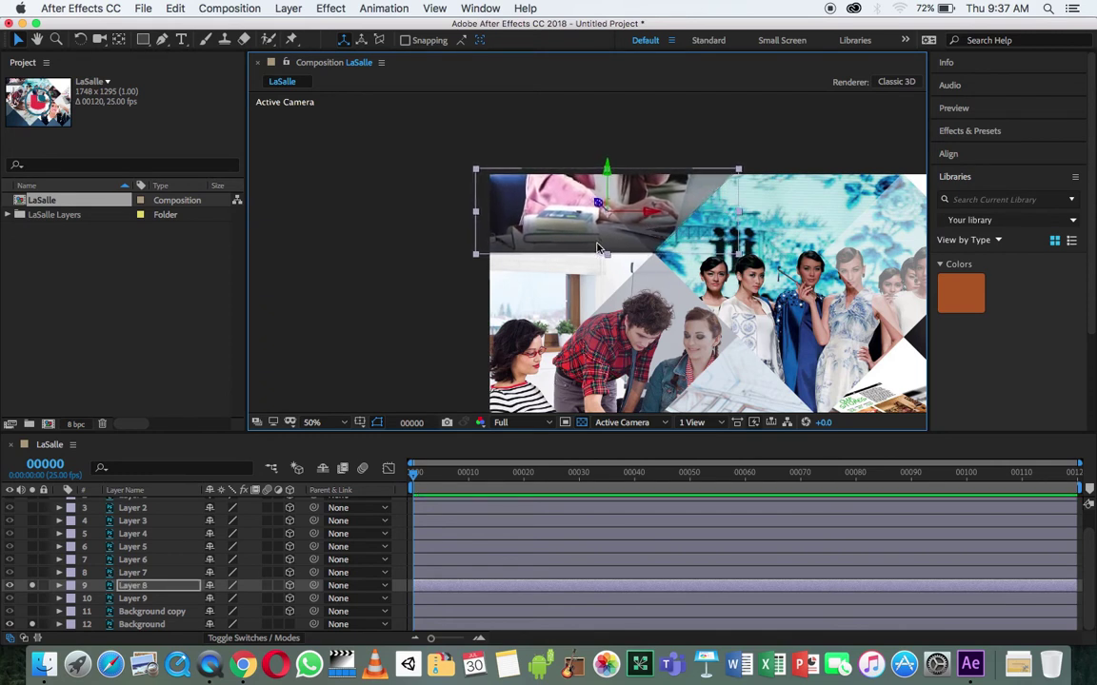
pyautogui.moveTo(481, 257)
pyautogui.mouseDown()
pyautogui.moveTo(530, 223)
pyautogui.moveTo(532, 283)
pyautogui.moveTo(534, 224)
pyautogui.mouseUp()
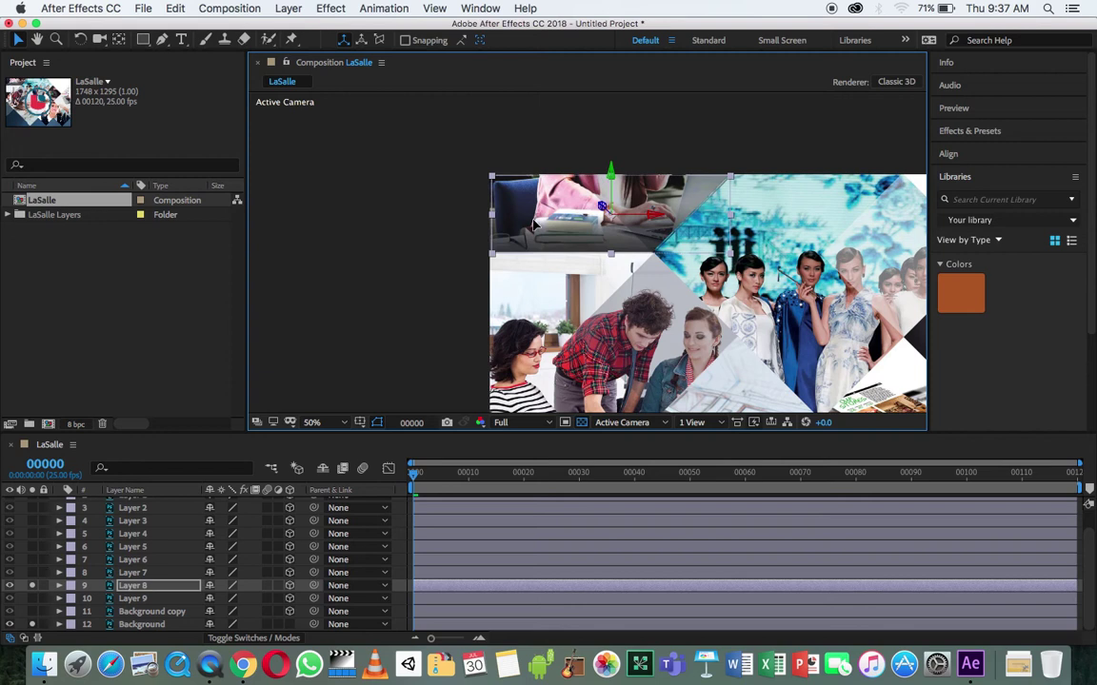
pyautogui.click(492, 255)
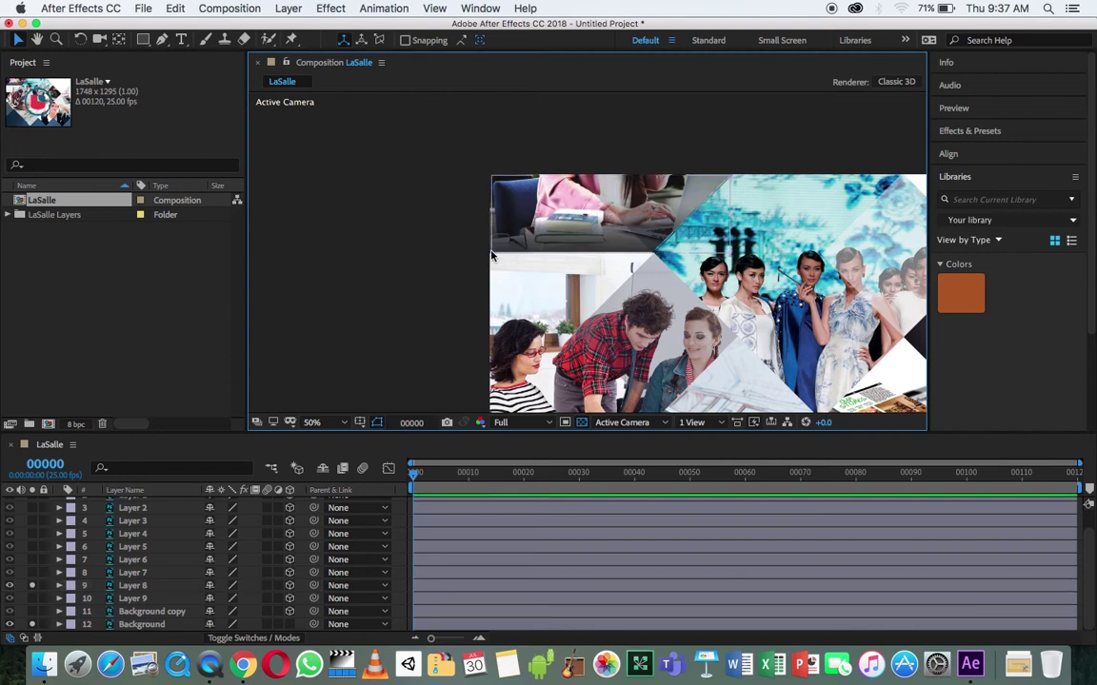
pyautogui.click(494, 252)
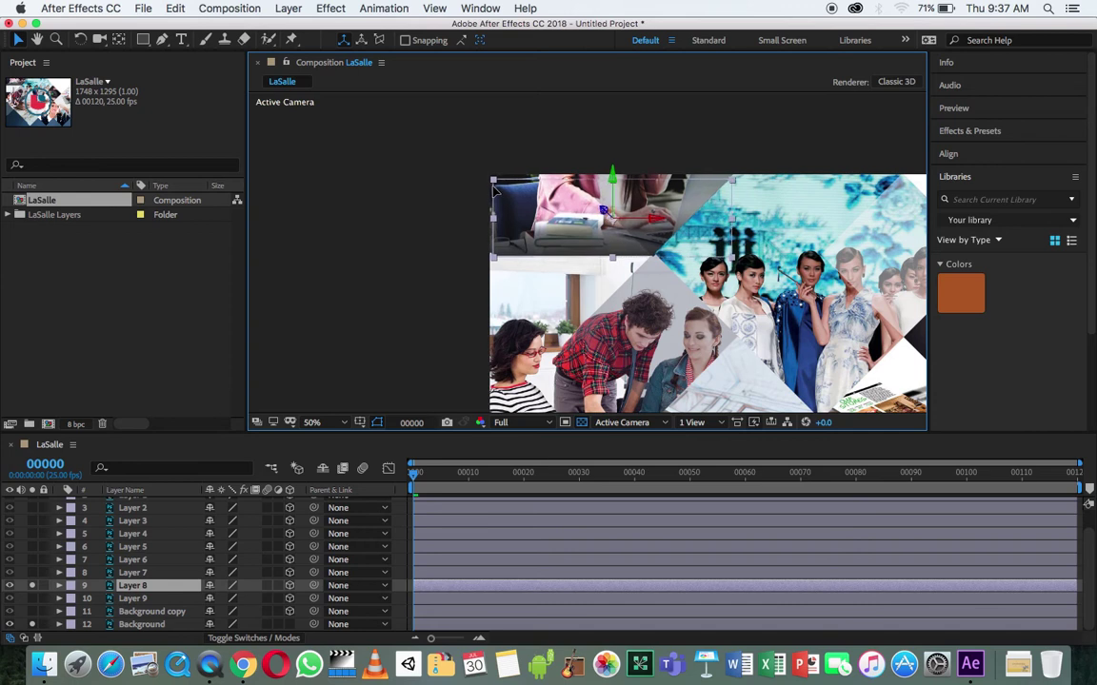
pyautogui.moveTo(492, 186); pyautogui.dragTo(491, 183)
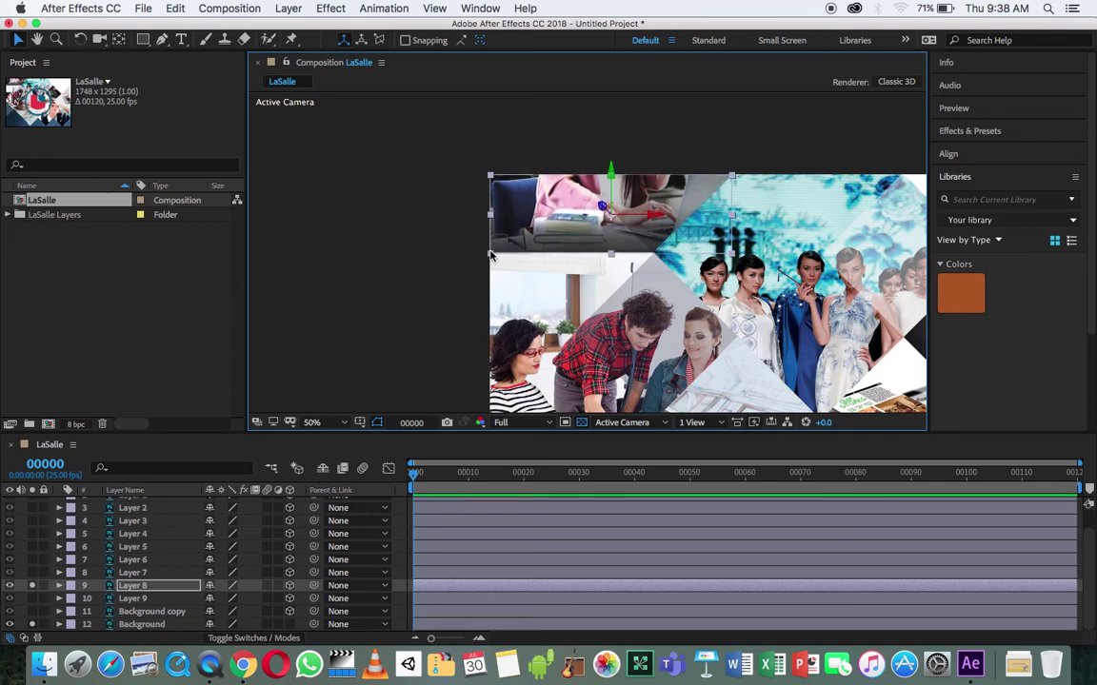
pyautogui.click(470, 222)
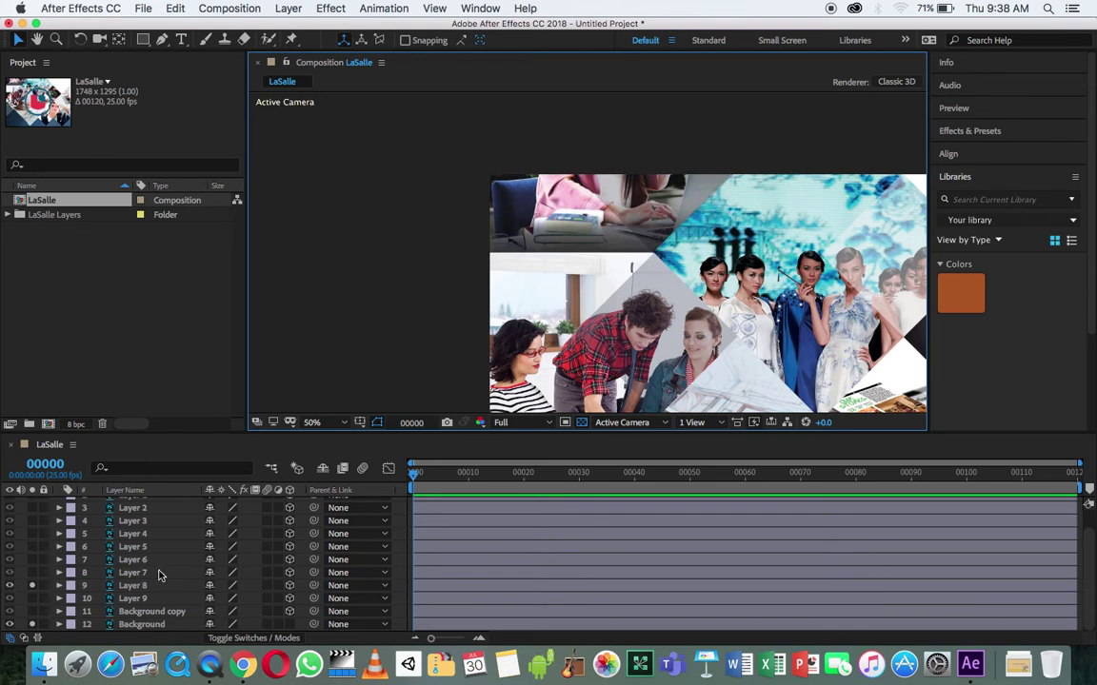
# Solo Layer 7 instead of Layer 8 and move it left and slightly up.
pyautogui.click(32, 577)
pyautogui.click(31, 574)
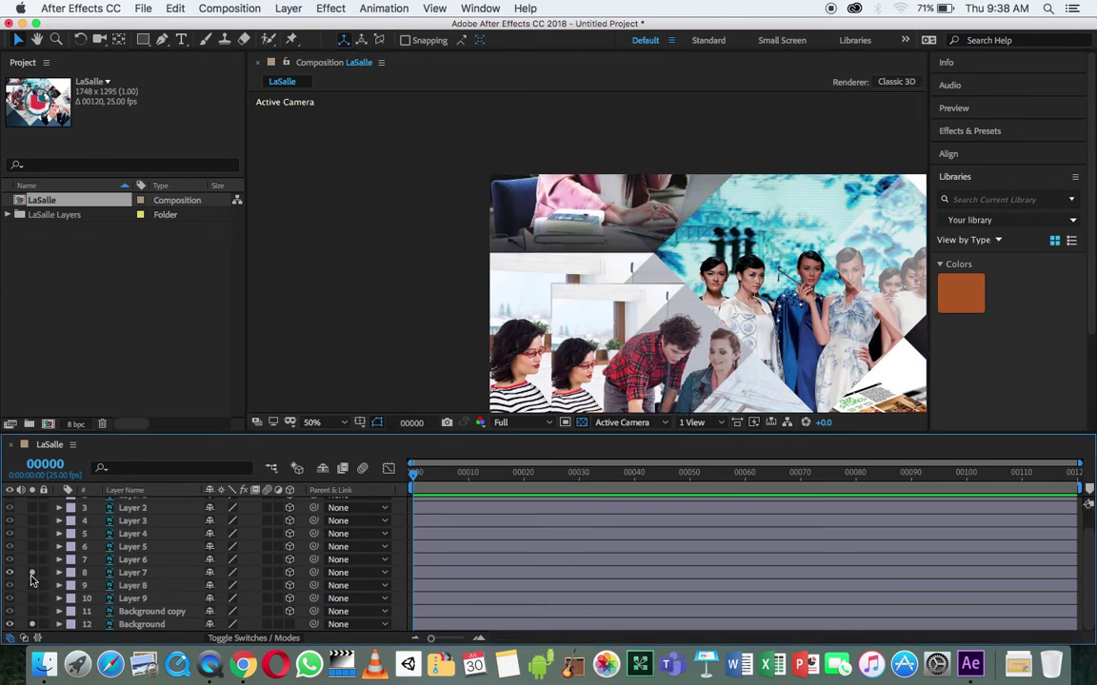
pyautogui.press('h')
pyautogui.moveTo(635, 348); pyautogui.dragTo(600, 260)
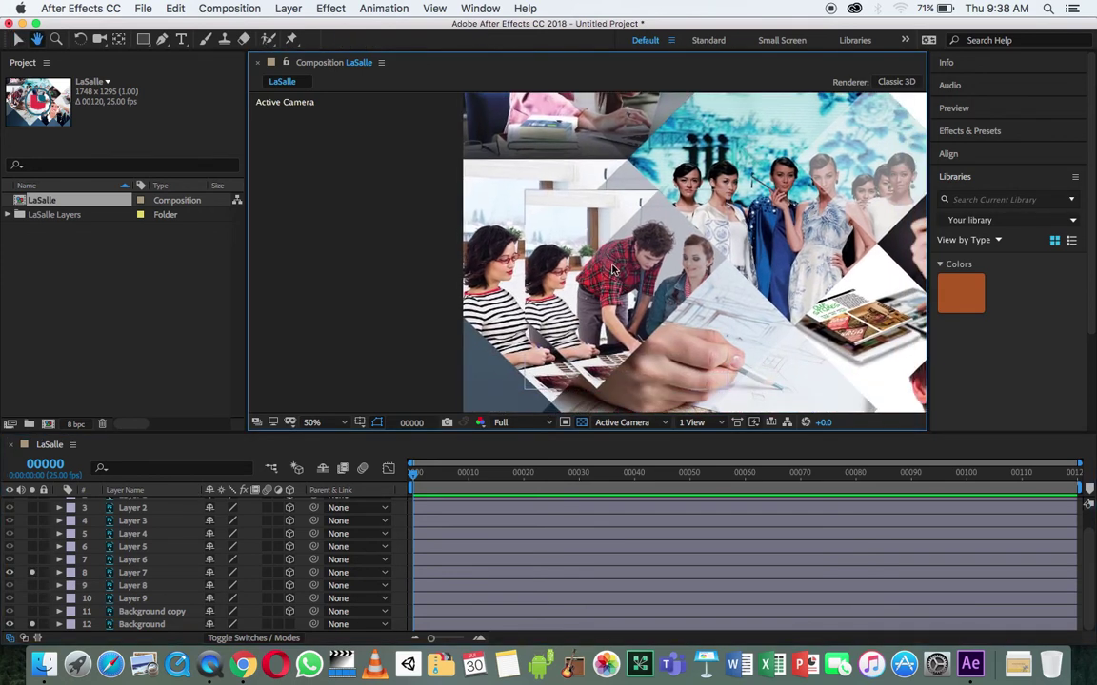
pyautogui.press('v')
pyautogui.click(150, 574)
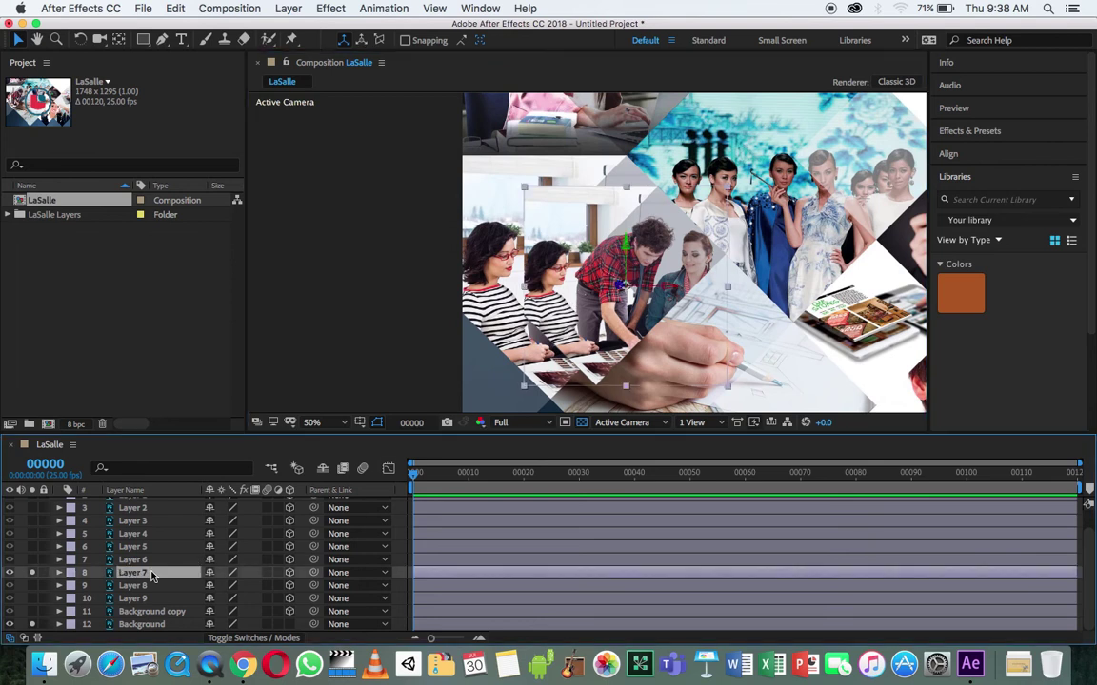
pyautogui.moveTo(670, 304); pyautogui.dragTo(621, 291)
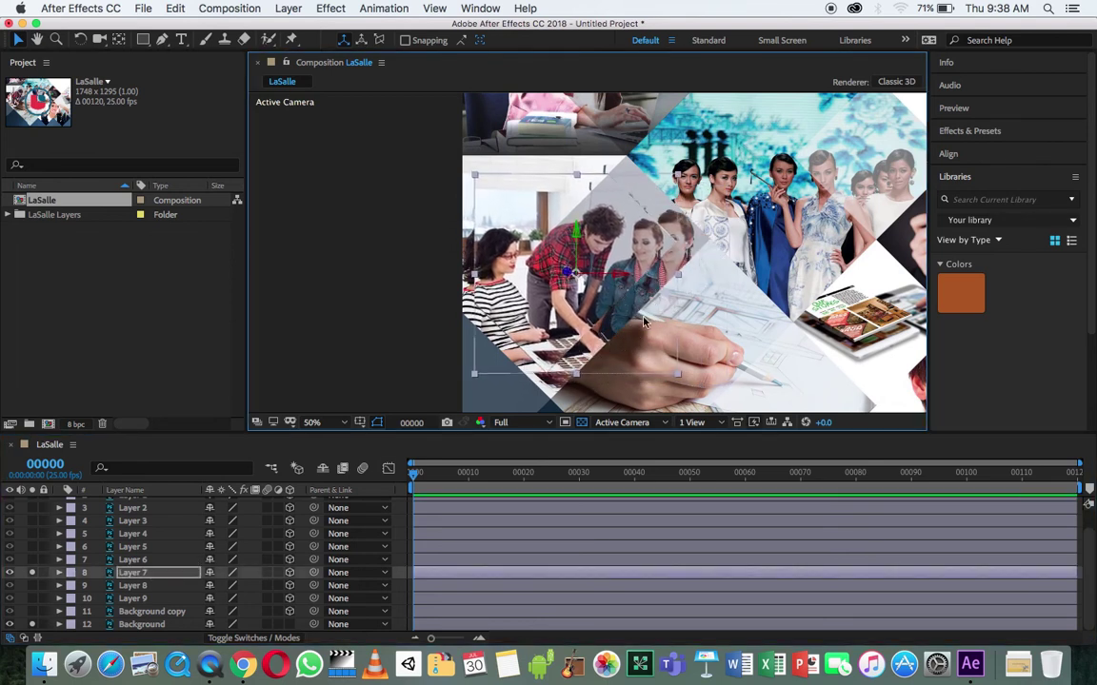
pyautogui.press('F2')
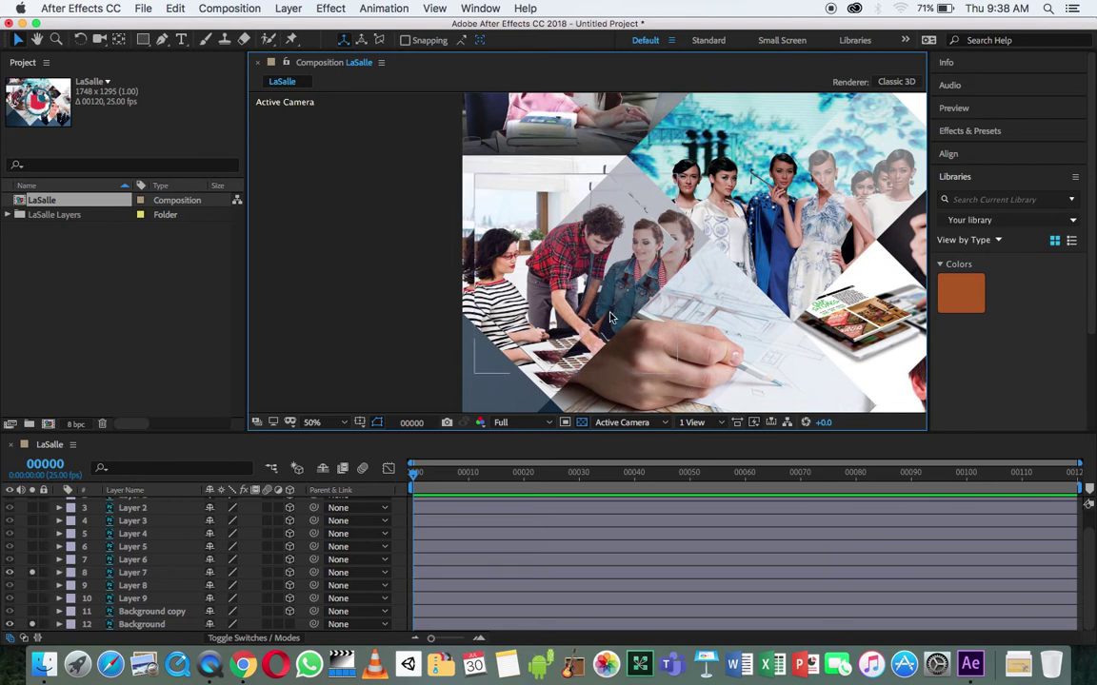
# Enlarge and nudge Layer 7 into alignment against the left edge, then solo Layer 6.
pyautogui.click(622, 311)
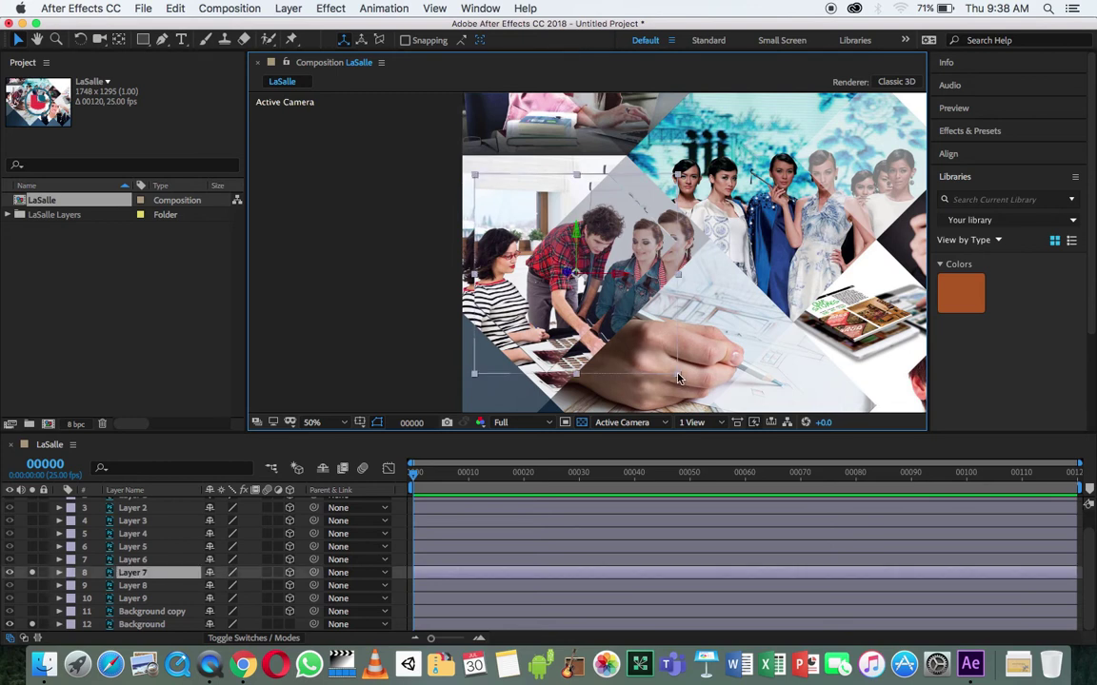
pyautogui.moveTo(678, 376); pyautogui.dragTo(697, 397)
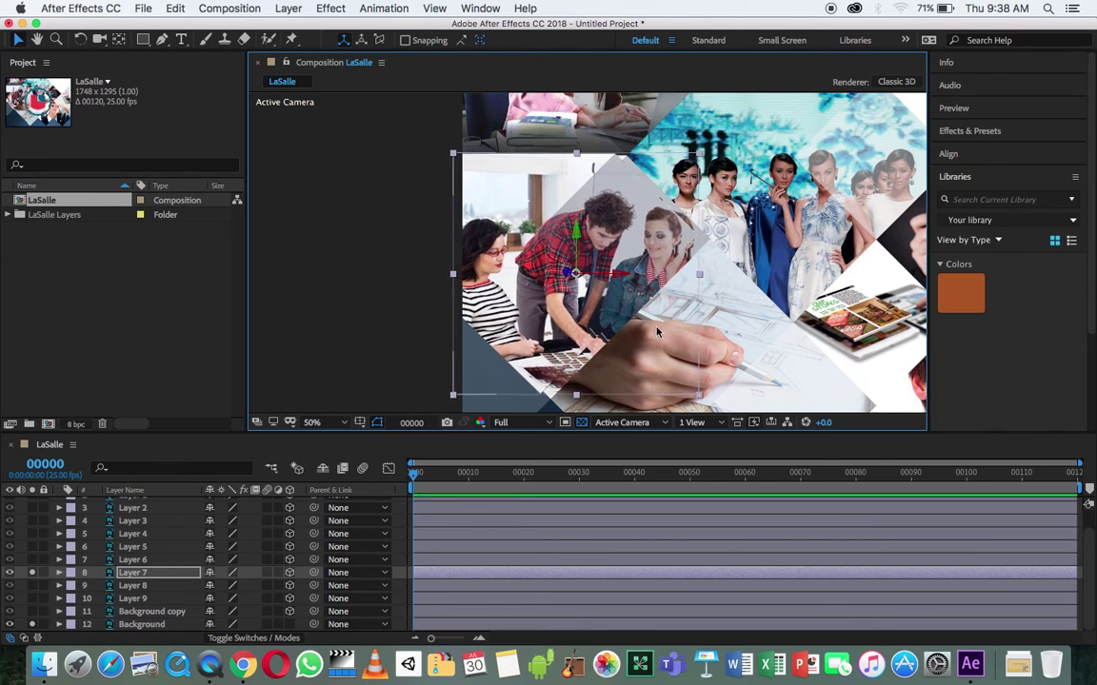
pyautogui.moveTo(650, 331); pyautogui.dragTo(656, 334)
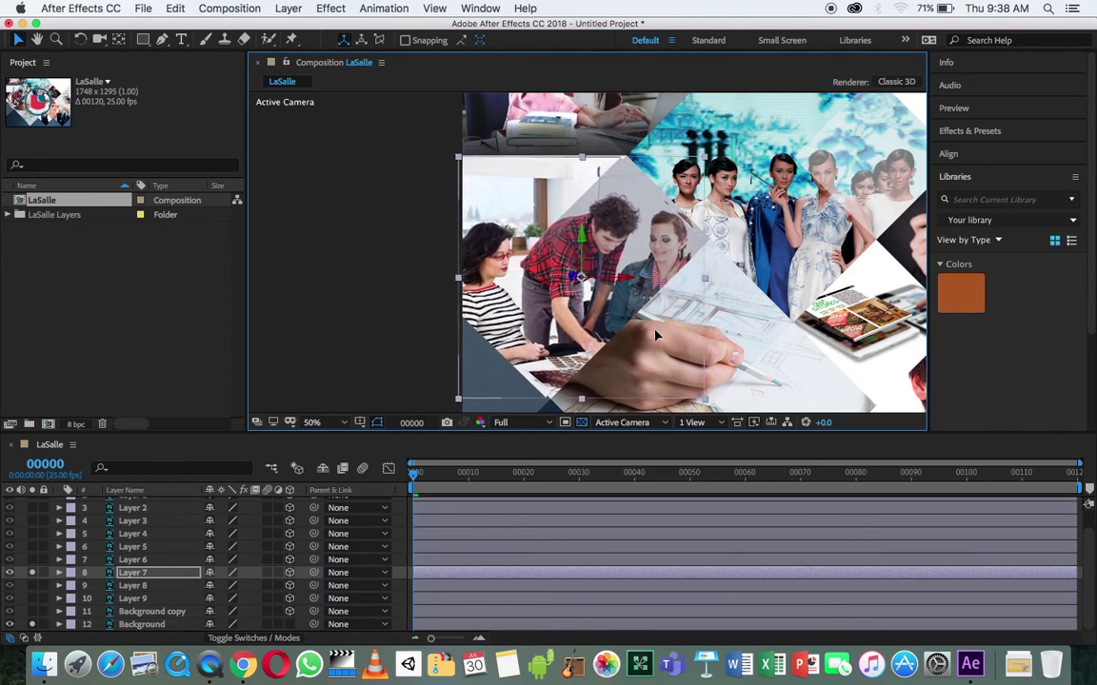
pyautogui.moveTo(656, 334); pyautogui.dragTo(659, 336)
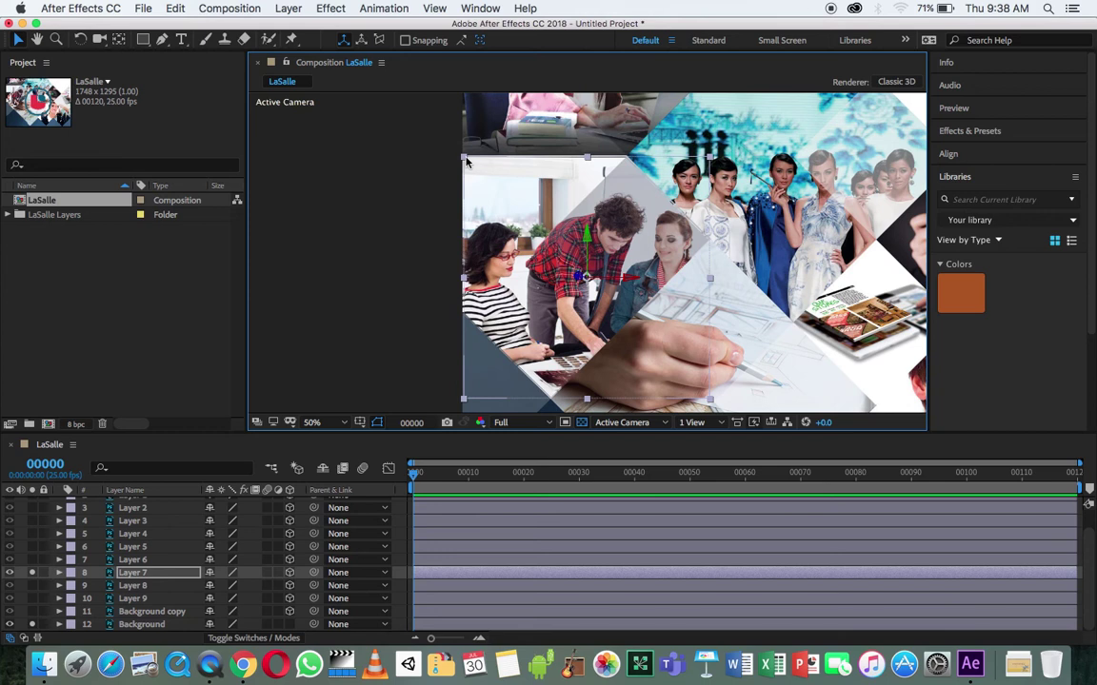
pyautogui.moveTo(466, 162); pyautogui.dragTo(465, 158)
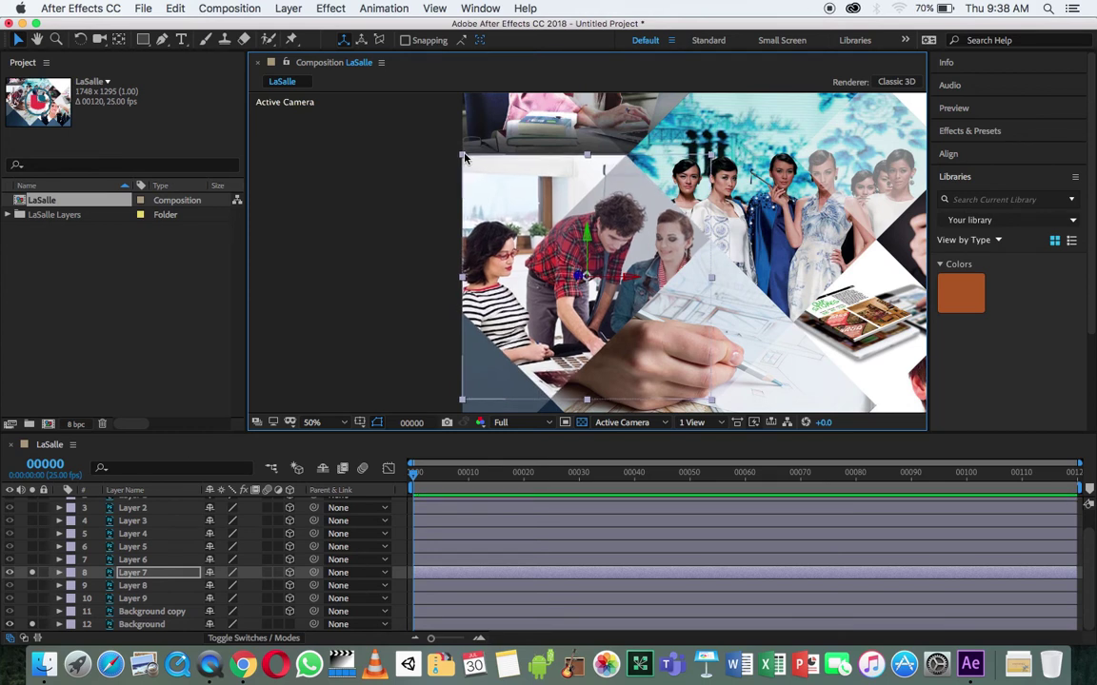
pyautogui.click(333, 173)
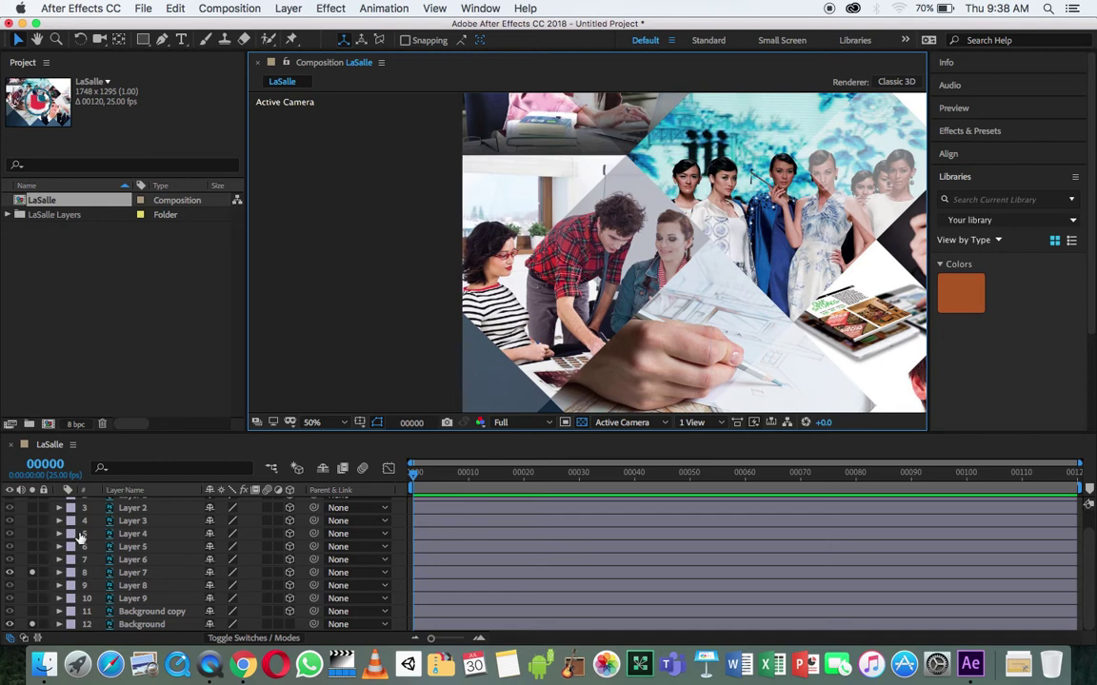
pyautogui.click(33, 572)
pyautogui.click(33, 560)
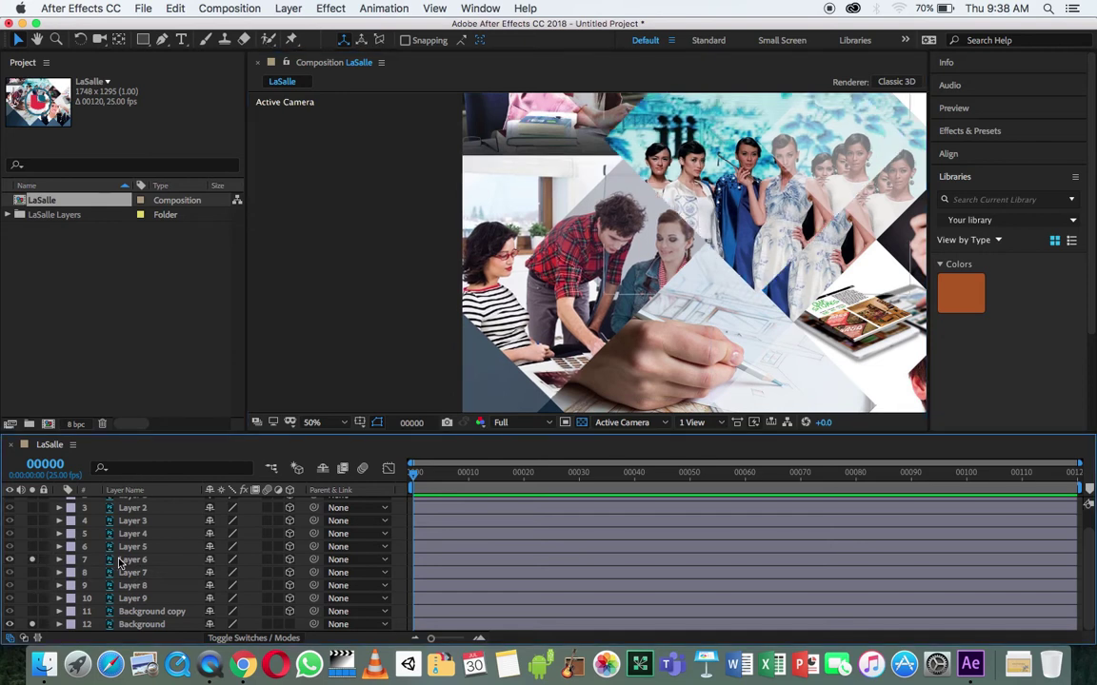
# Move Layer 6's fashion-models image right and down and scale it up into the centre diamond.
pyautogui.click(131, 560)
pyautogui.moveTo(556, 307); pyautogui.dragTo(458, 365)
pyautogui.press('v')
pyautogui.moveTo(578, 277); pyautogui.dragTo(595, 282)
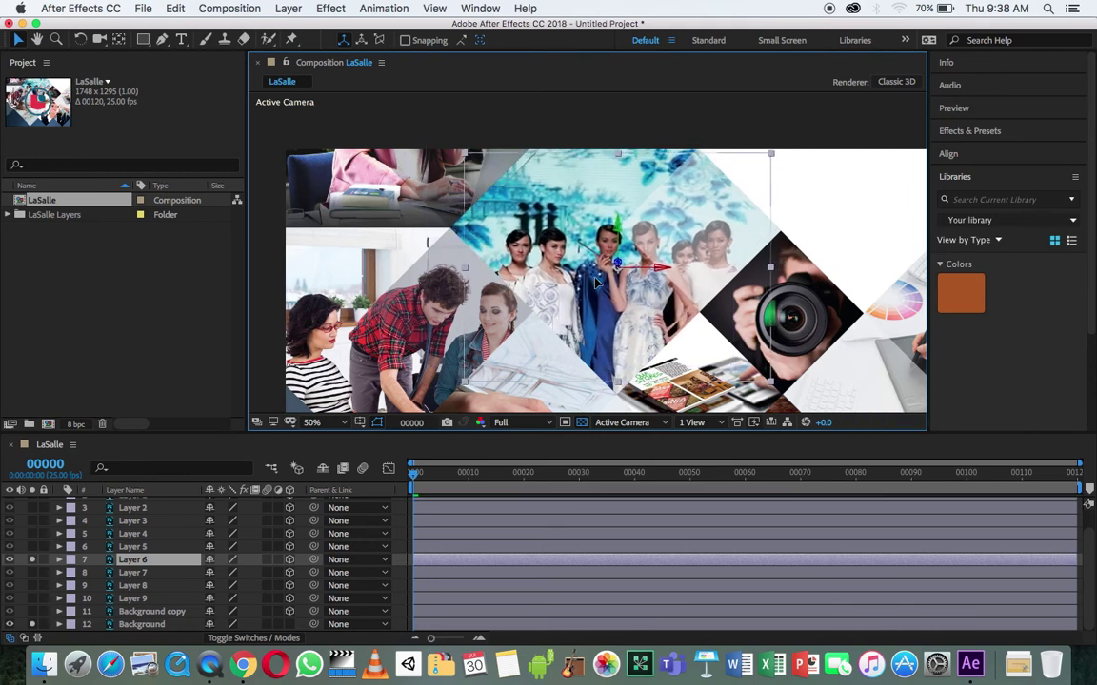
pyautogui.moveTo(771, 382); pyautogui.dragTo(783, 398)
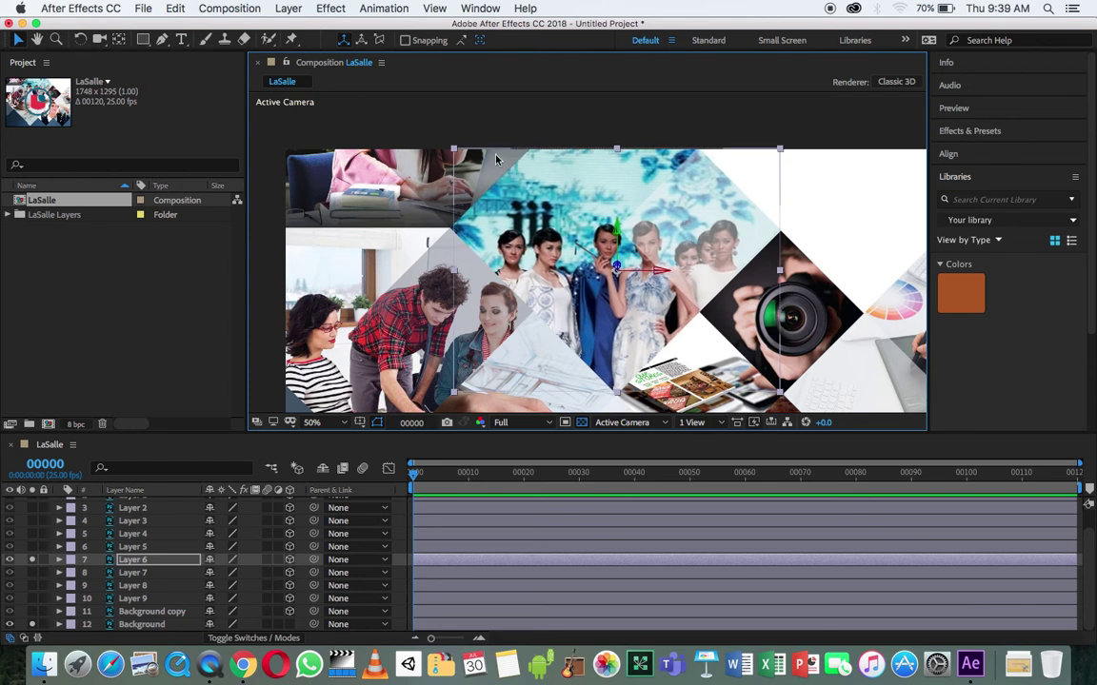
pyautogui.moveTo(454, 150); pyautogui.dragTo(453, 151)
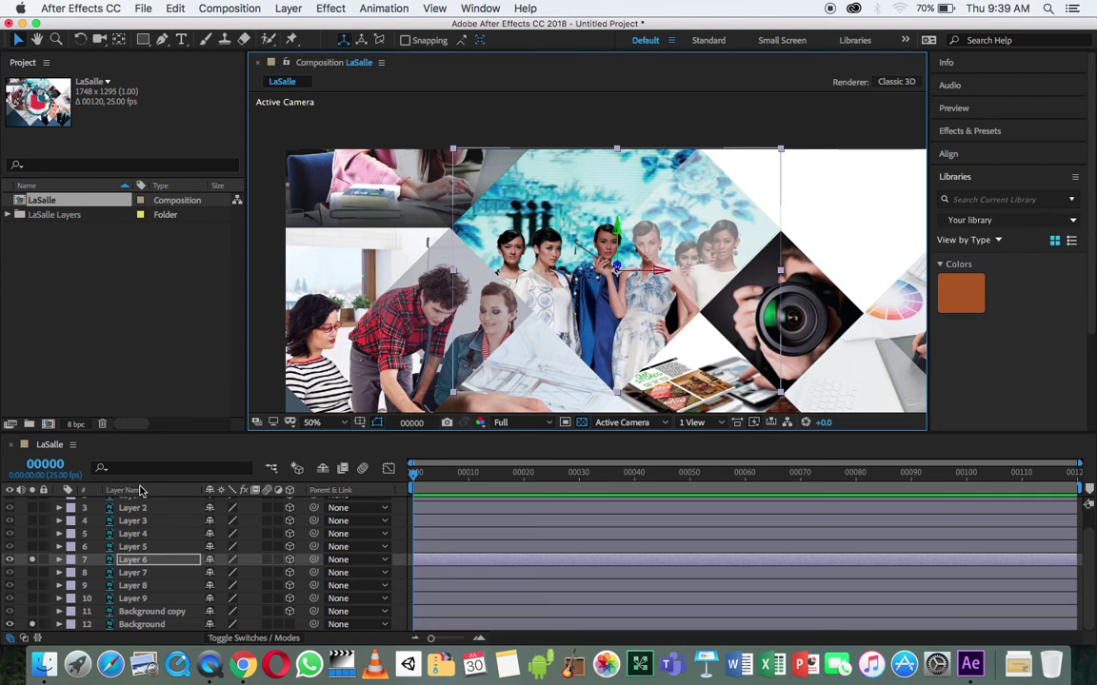
pyautogui.click(31, 546)
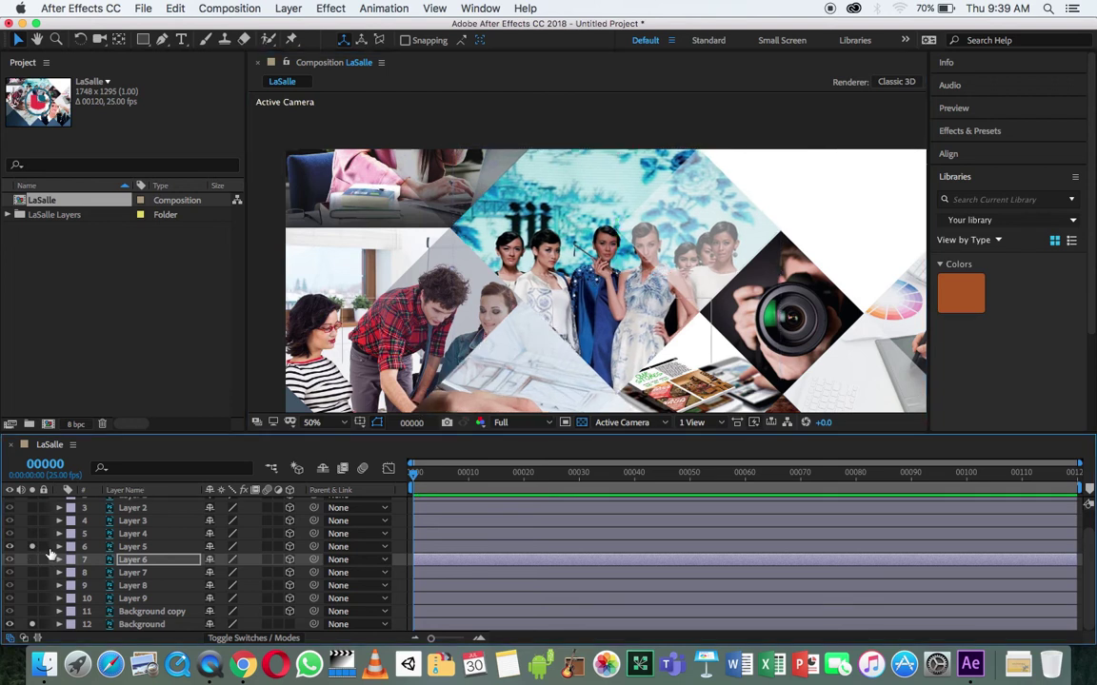
# Shrink Layer 5's sketching-hand image slightly and shift it up a little.
pyautogui.press('super+Up')
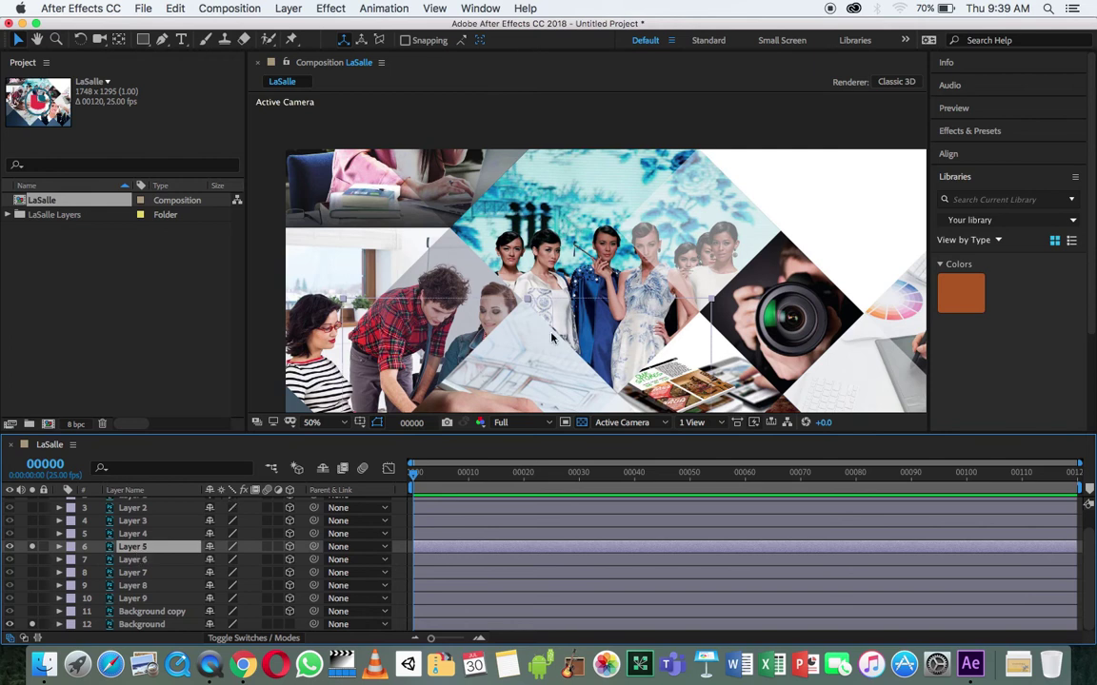
pyautogui.press(',')
pyautogui.press('h')
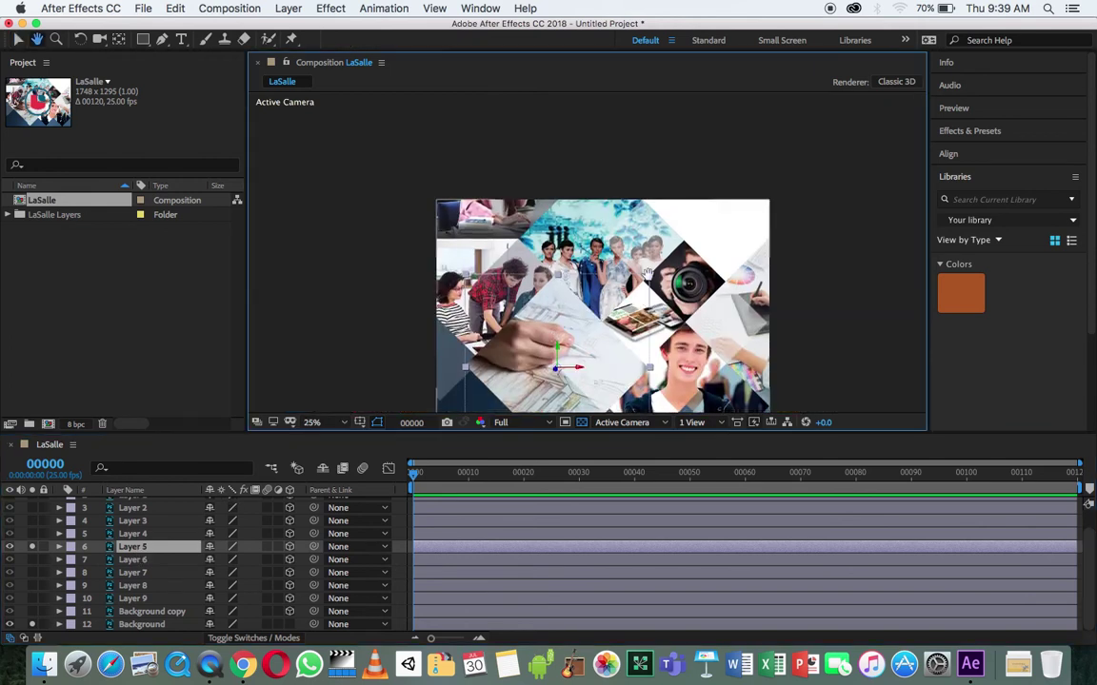
pyautogui.moveTo(645, 297); pyautogui.dragTo(647, 255)
pyautogui.press('.')
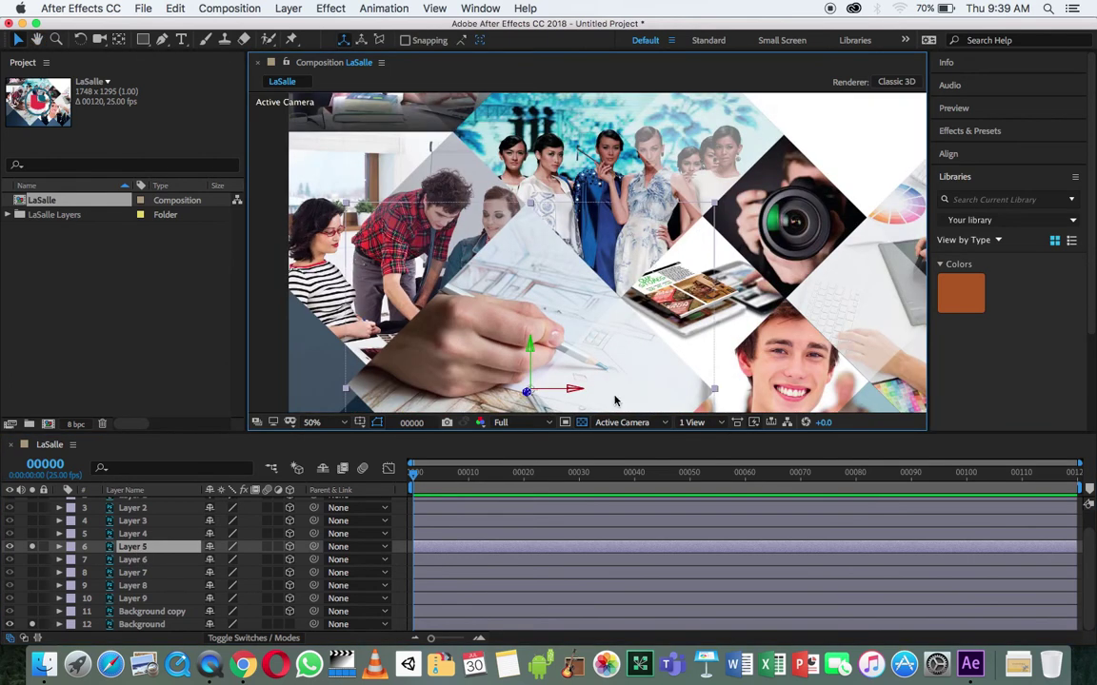
pyautogui.moveTo(536, 343); pyautogui.dragTo(569, 245)
pyautogui.press('v')
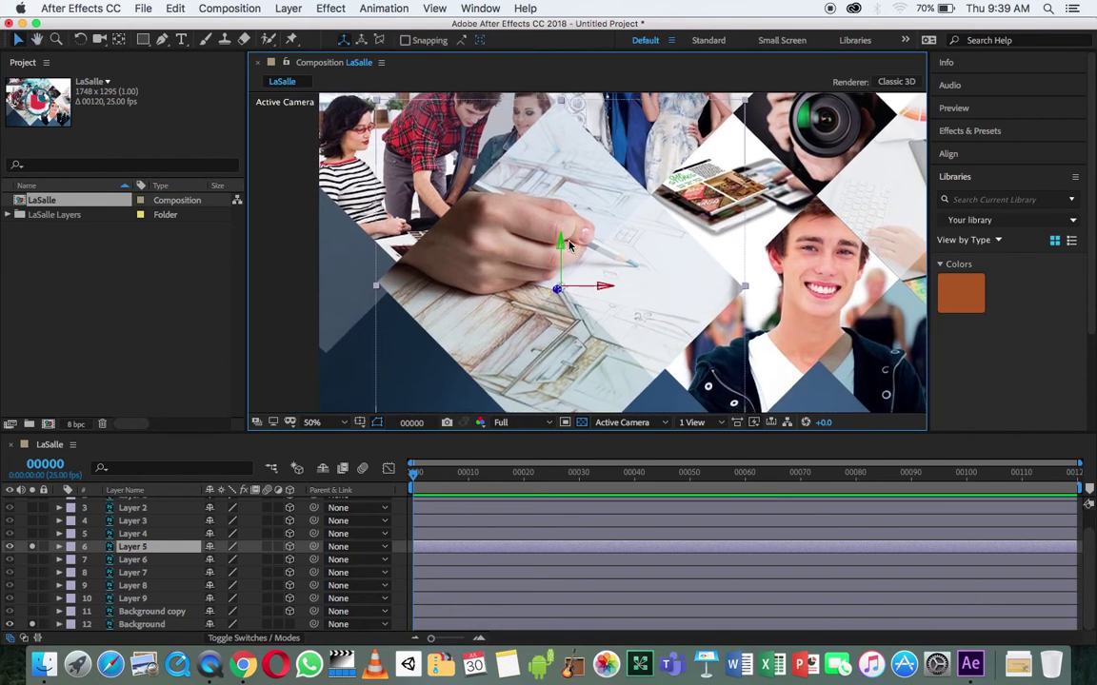
pyautogui.press(',')
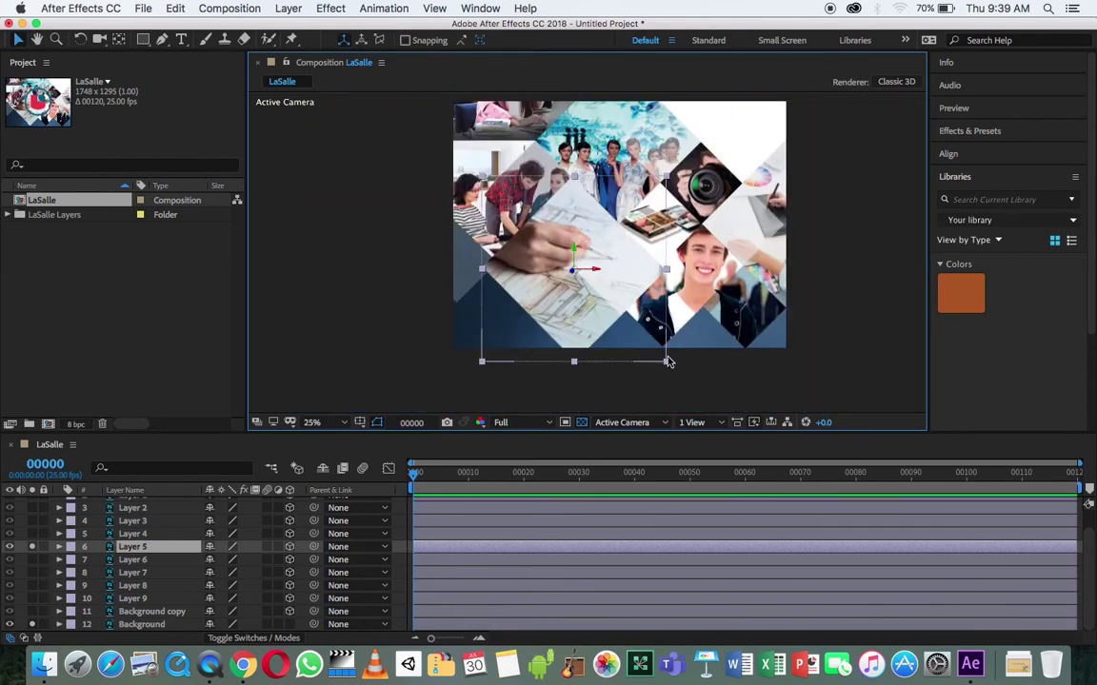
pyautogui.moveTo(666, 363); pyautogui.dragTo(660, 357)
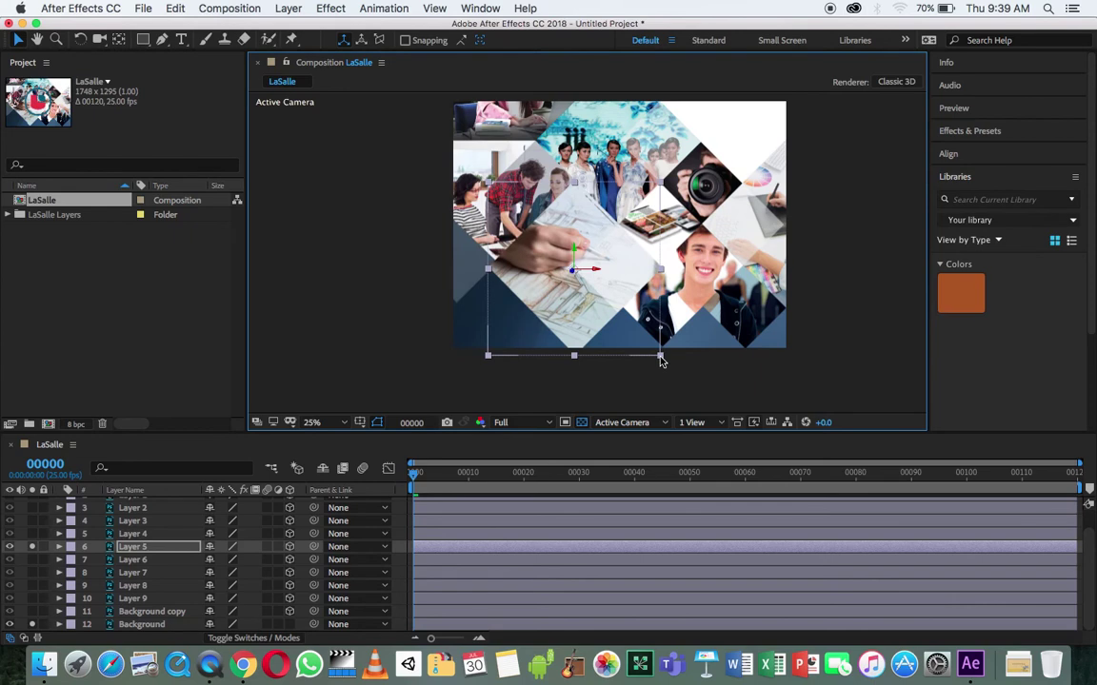
pyautogui.moveTo(617, 310)
pyautogui.mouseDown()
pyautogui.moveTo(620, 299)
pyautogui.moveTo(621, 309)
pyautogui.mouseUp()
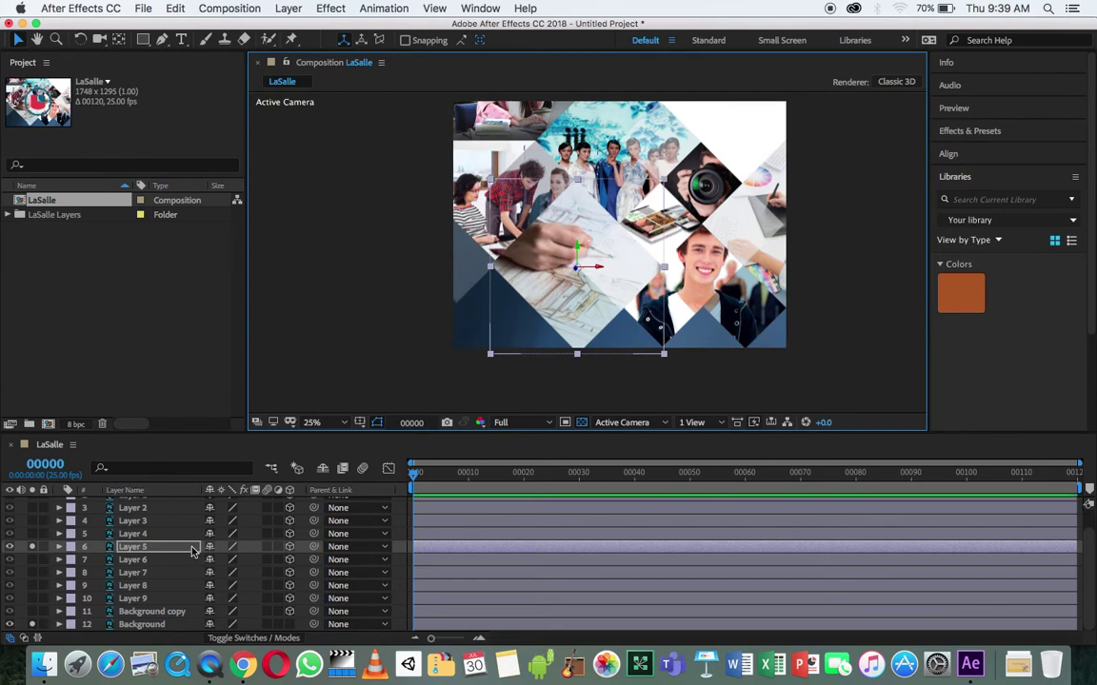
# Shrink the sketching-hand image a bit more and raise Layer 5's Opacity from 78% to 100%.
pyautogui.press('t')
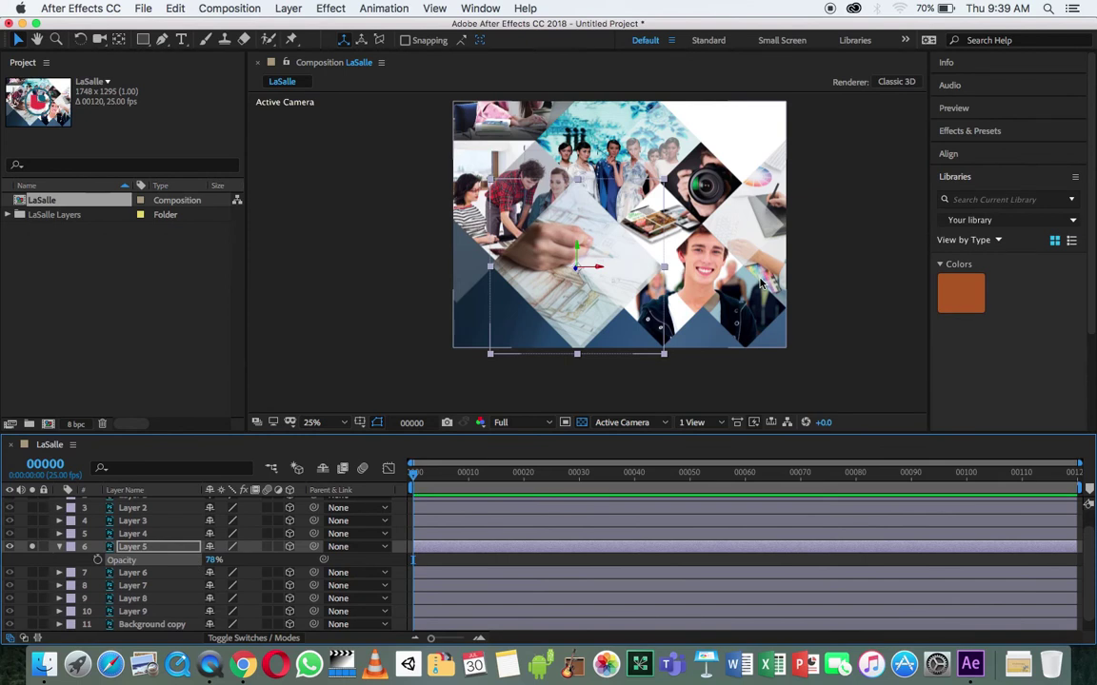
pyautogui.scroll(3, 761, 281)
pyautogui.moveTo(694, 225); pyautogui.dragTo(721, 264)
pyautogui.moveTo(733, 409); pyautogui.dragTo(691, 362)
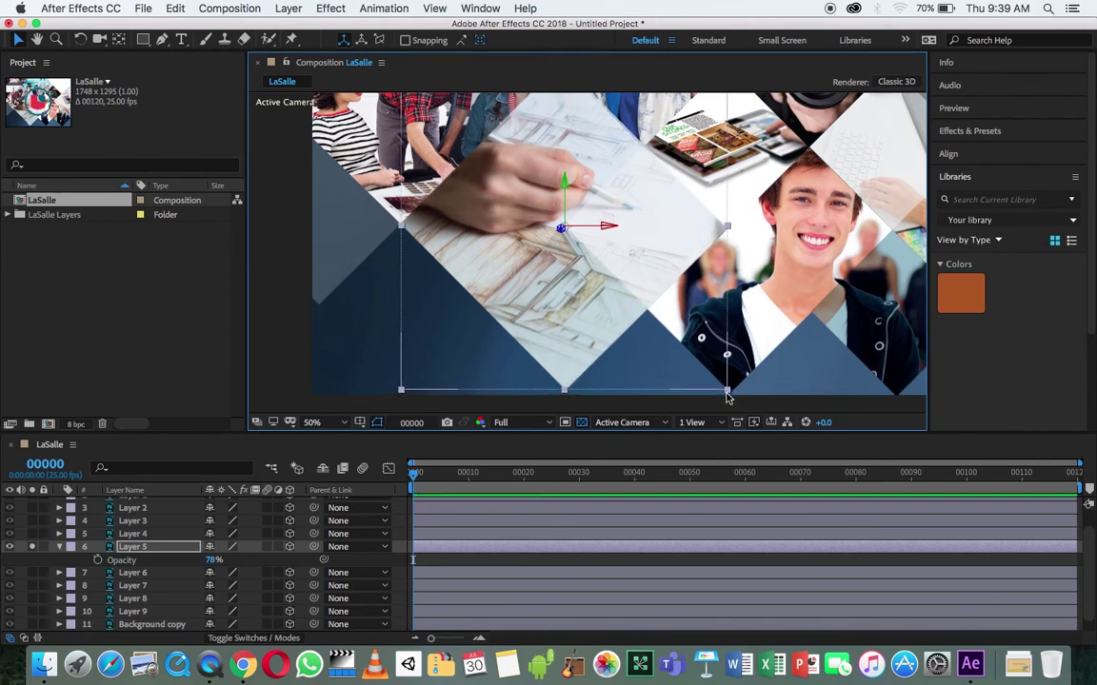
pyautogui.moveTo(212, 559); pyautogui.dragTo(315, 580)
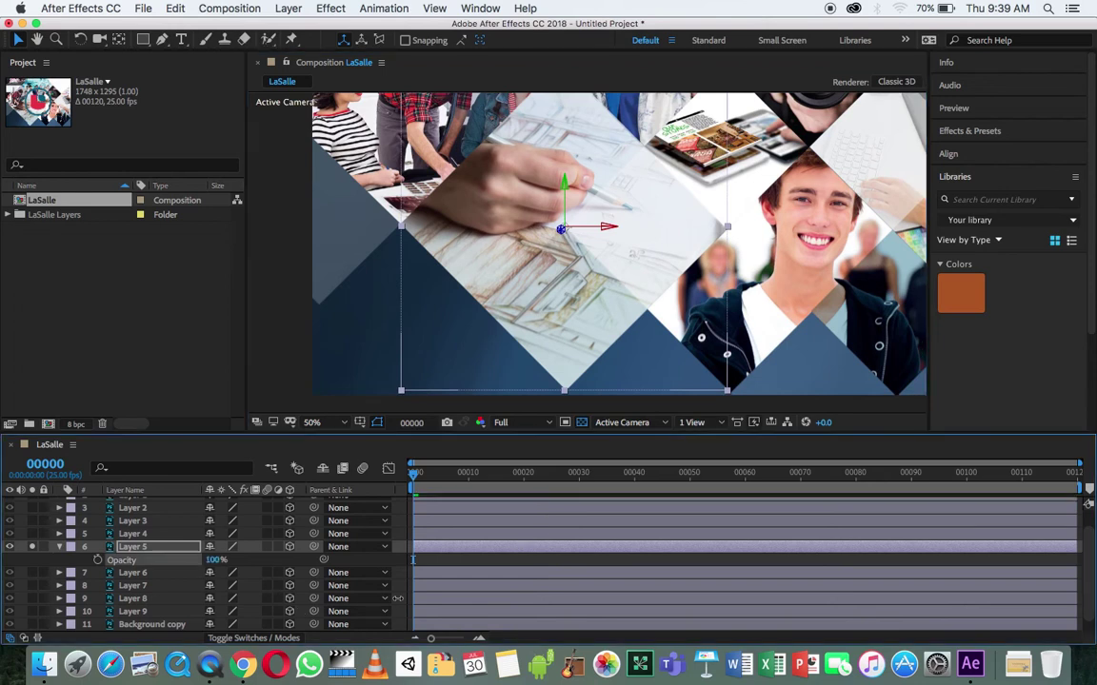
pyautogui.click(59, 547)
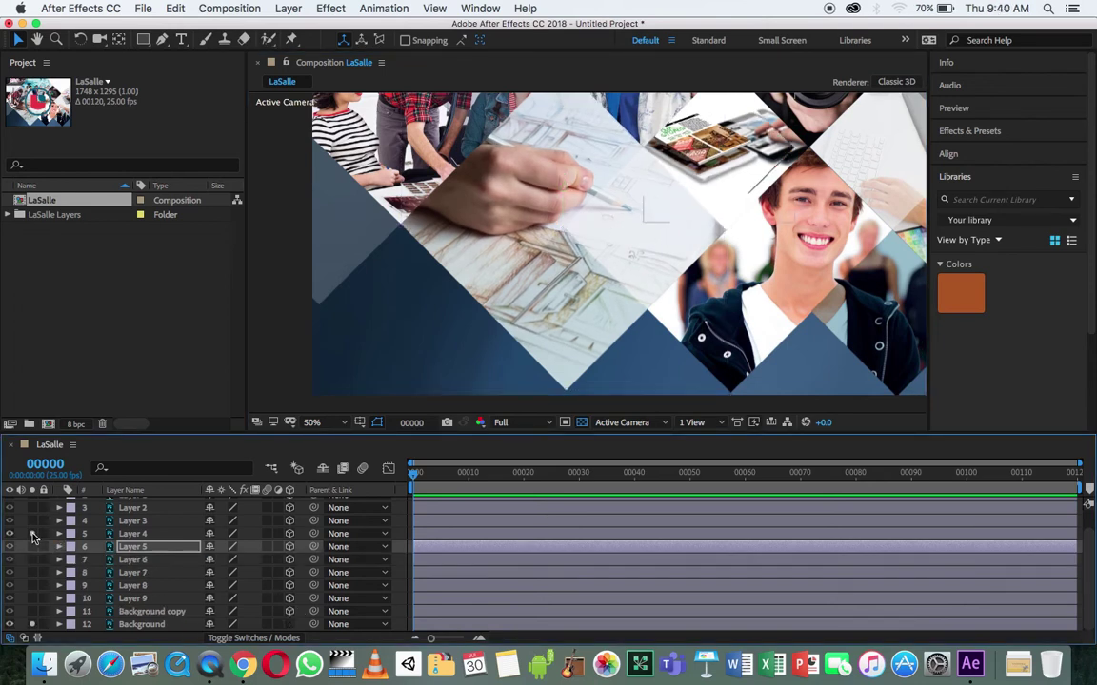
# Shift Layer 4's tablet image slightly right and enlarge it between the camera and portrait tiles.
pyautogui.click(131, 535)
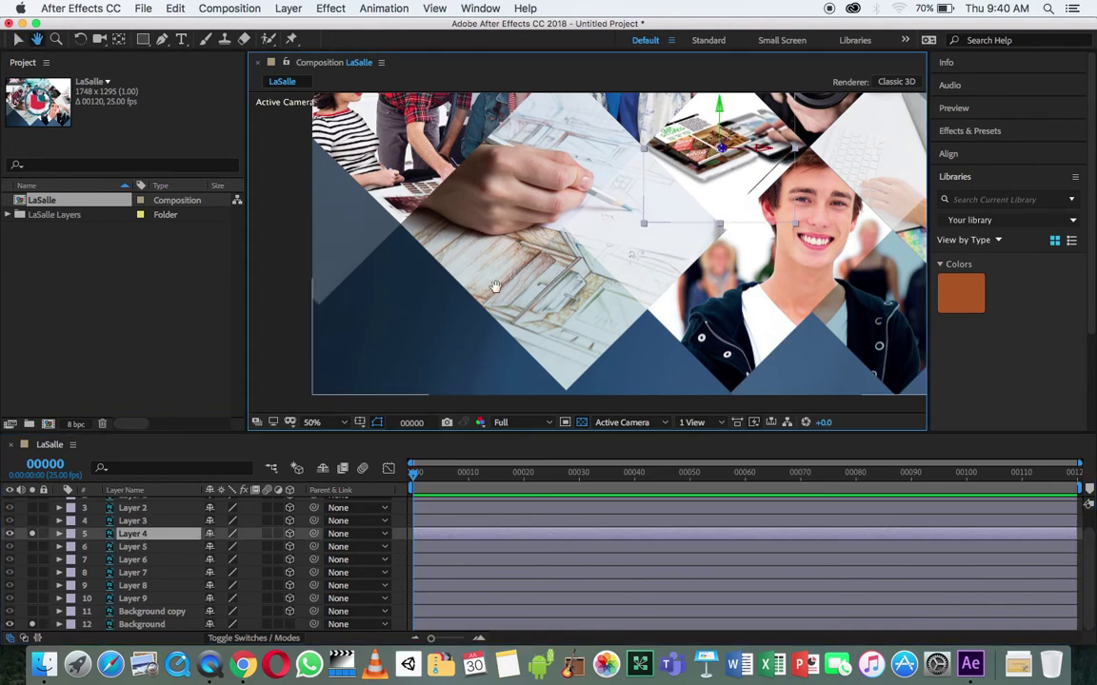
pyautogui.moveTo(453, 233); pyautogui.dragTo(633, 288)
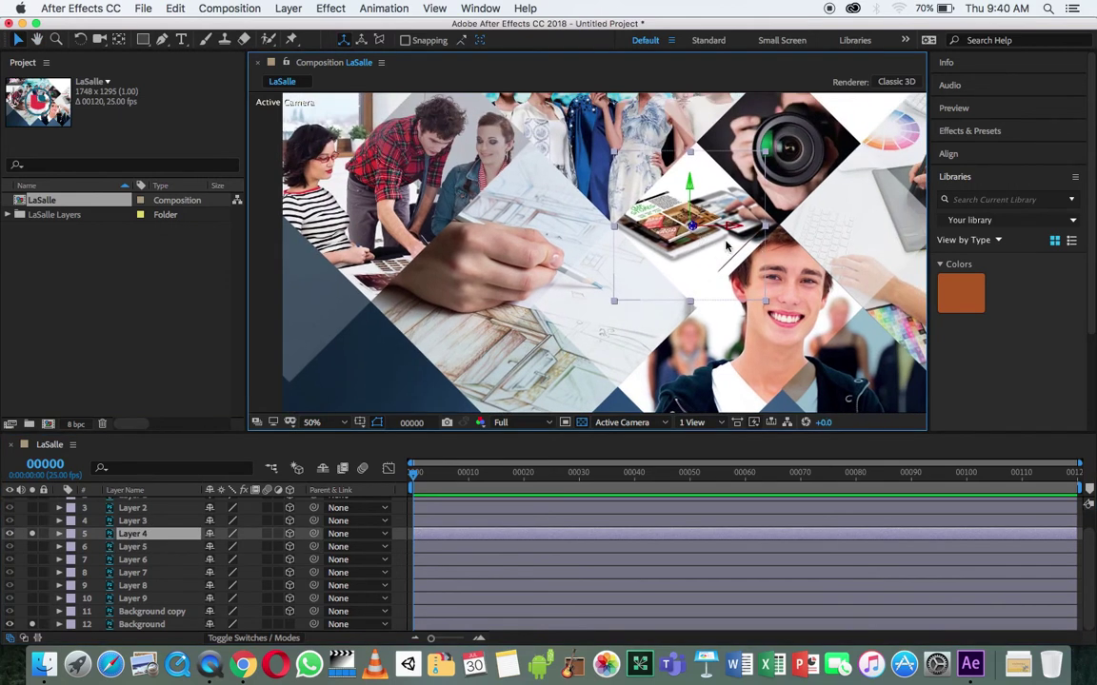
pyautogui.moveTo(728, 245); pyautogui.dragTo(734, 245)
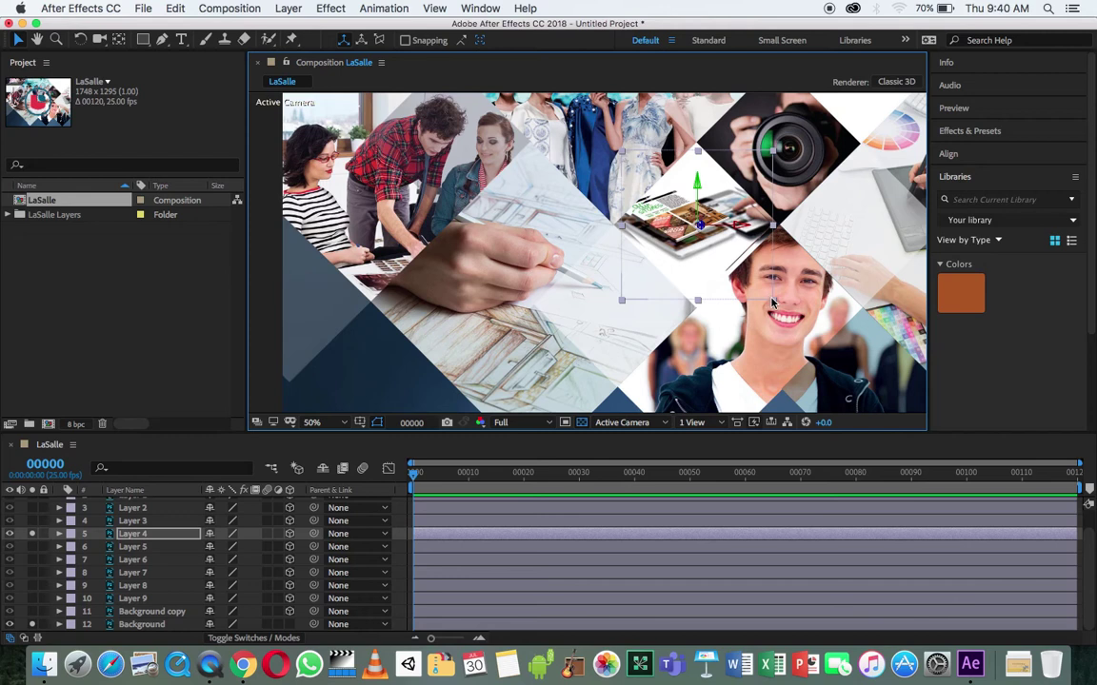
pyautogui.moveTo(774, 301); pyautogui.dragTo(781, 312)
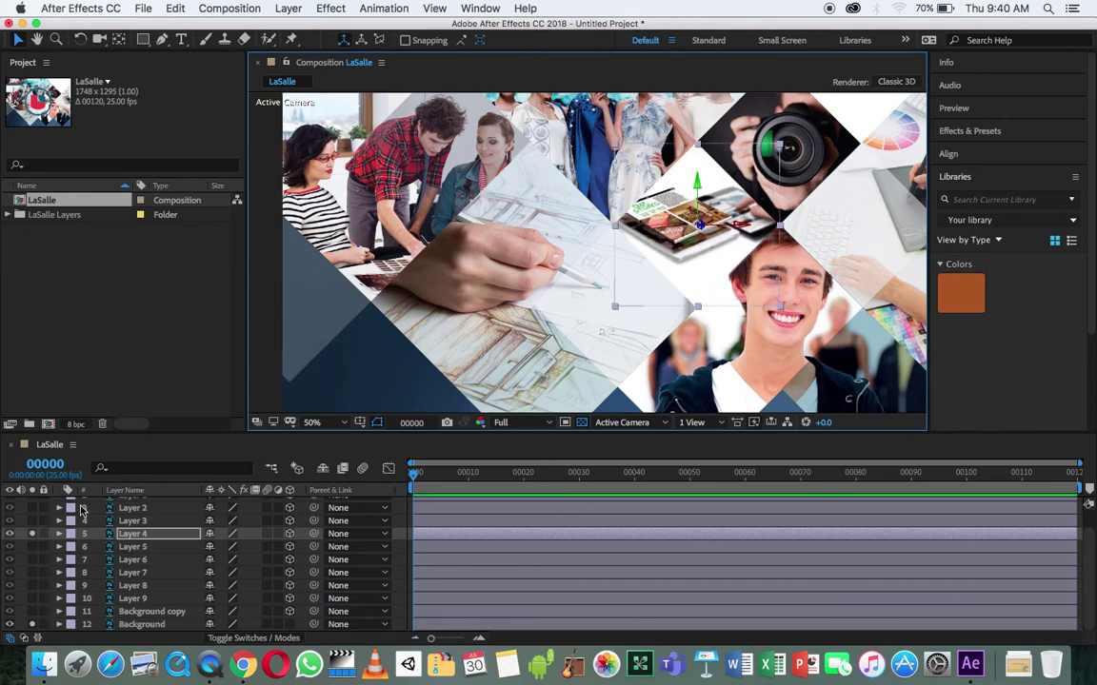
pyautogui.click(35, 534)
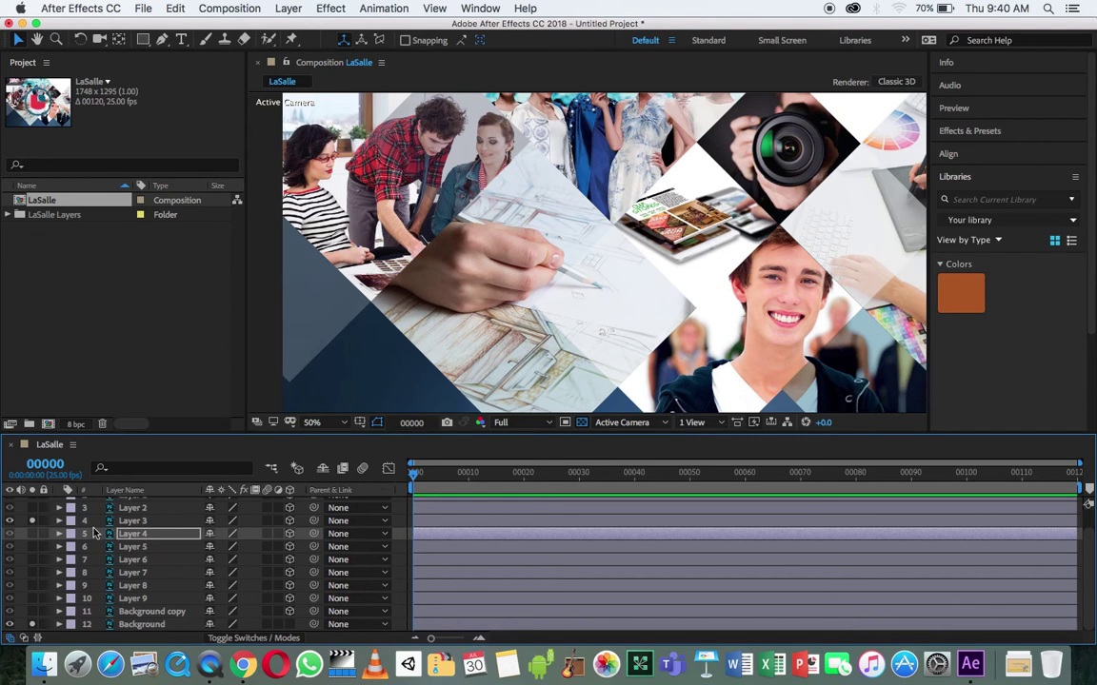
# Select Layer 3's camera-lens image, centre it in view, and preview the composition.
pyautogui.click(132, 520)
pyautogui.press('h')
pyautogui.click(771, 197)
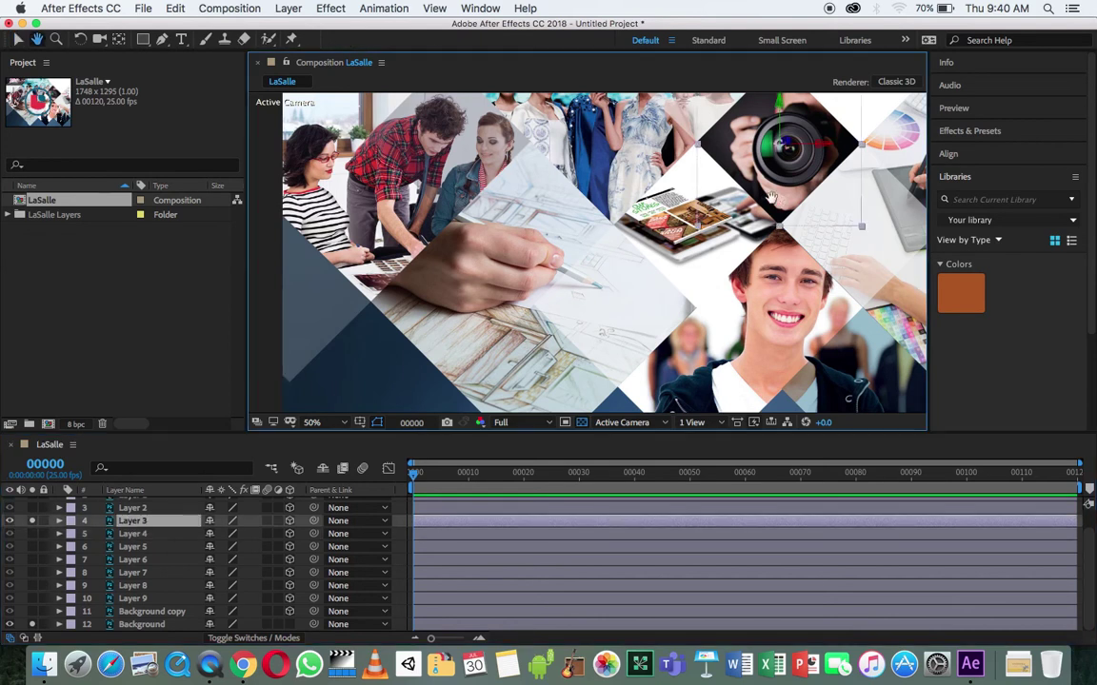
pyautogui.moveTo(771, 197); pyautogui.dragTo(719, 253)
pyautogui.press('space')
pyautogui.press('space')
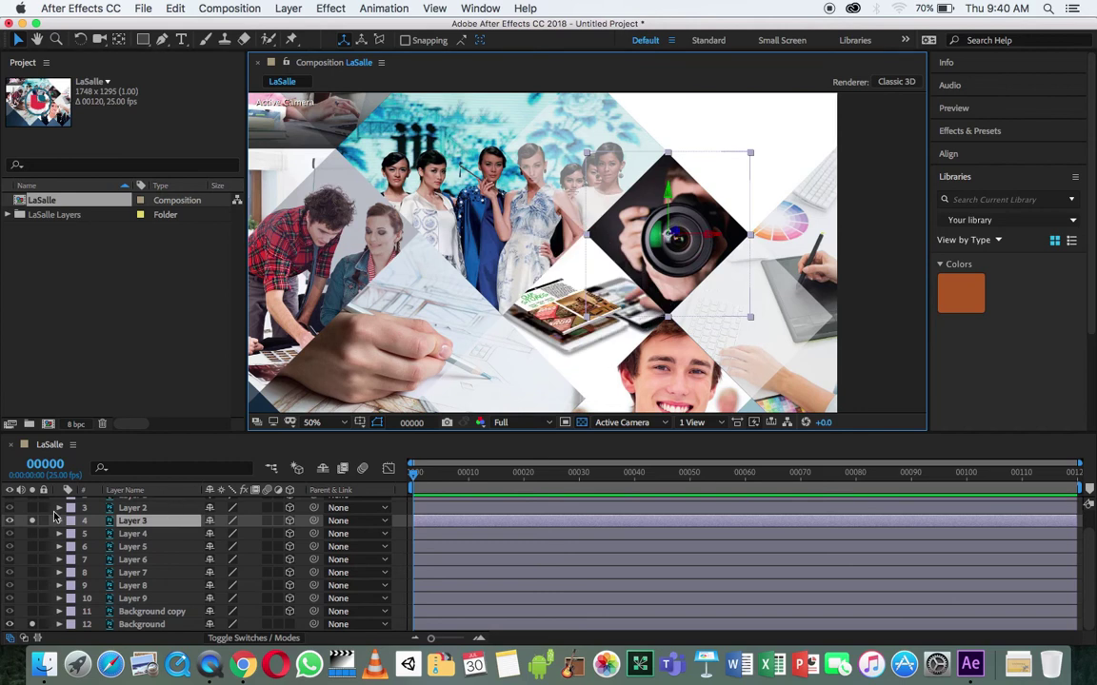
pyautogui.scroll(2, 38, 533)
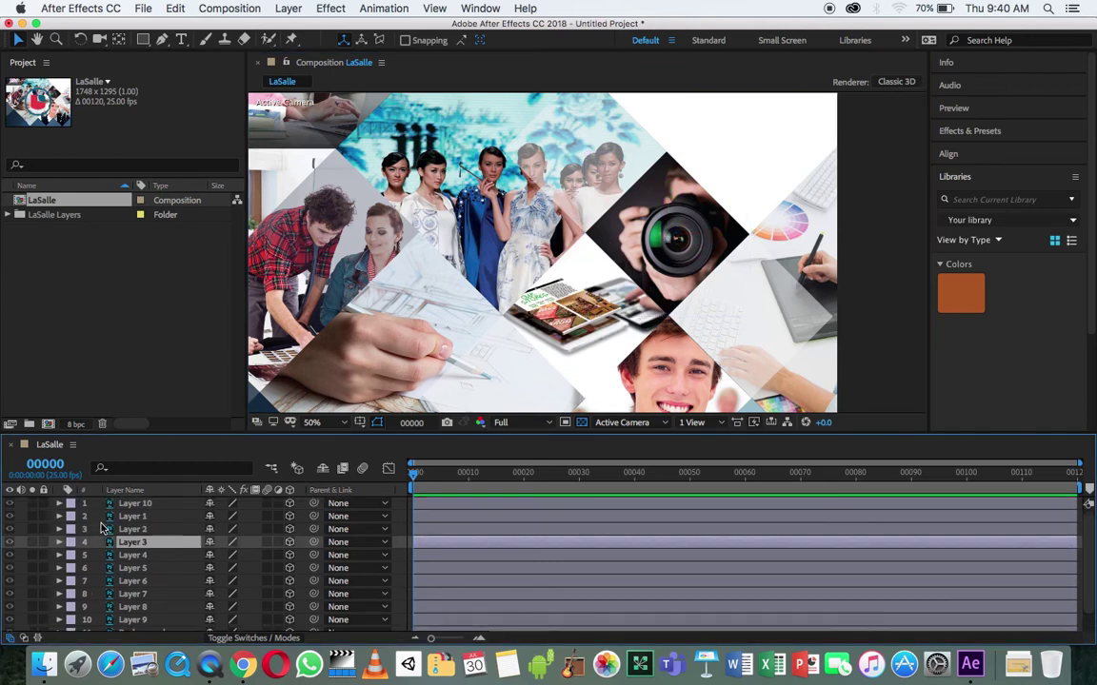
# Solo Layer 2 and nudge its colour-swatch image left to meet the tablet tile's corner.
pyautogui.click(31, 529)
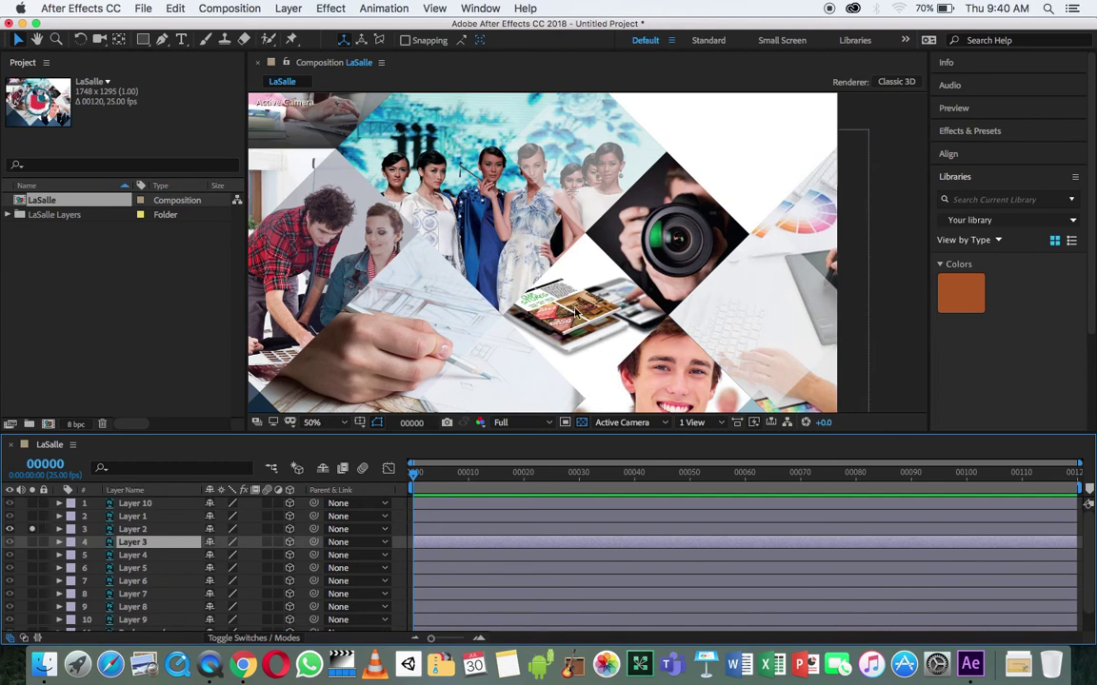
pyautogui.click(138, 530)
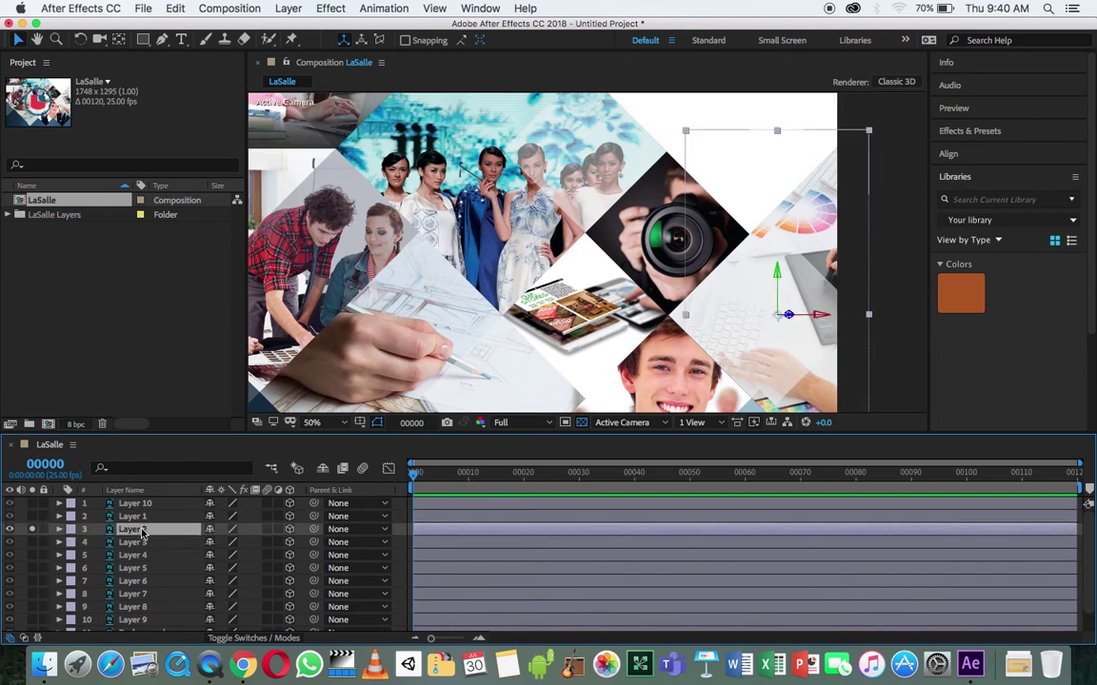
pyautogui.press('h')
pyautogui.moveTo(466, 330); pyautogui.dragTo(376, 273)
pyautogui.press('v')
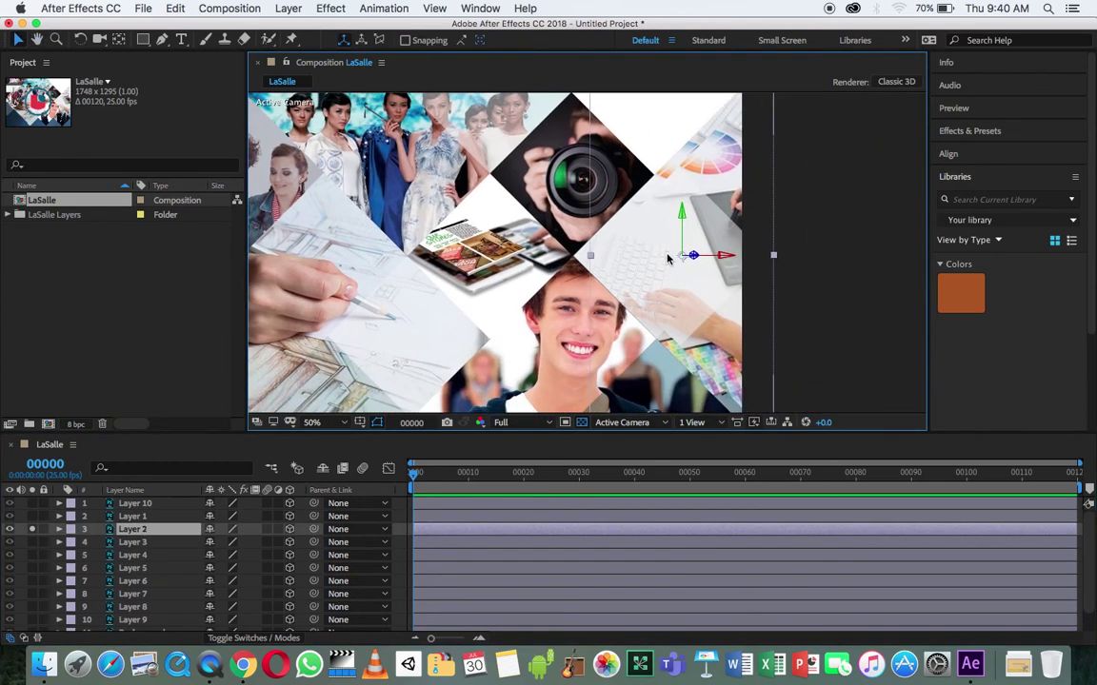
pyautogui.moveTo(642, 260); pyautogui.dragTo(620, 263)
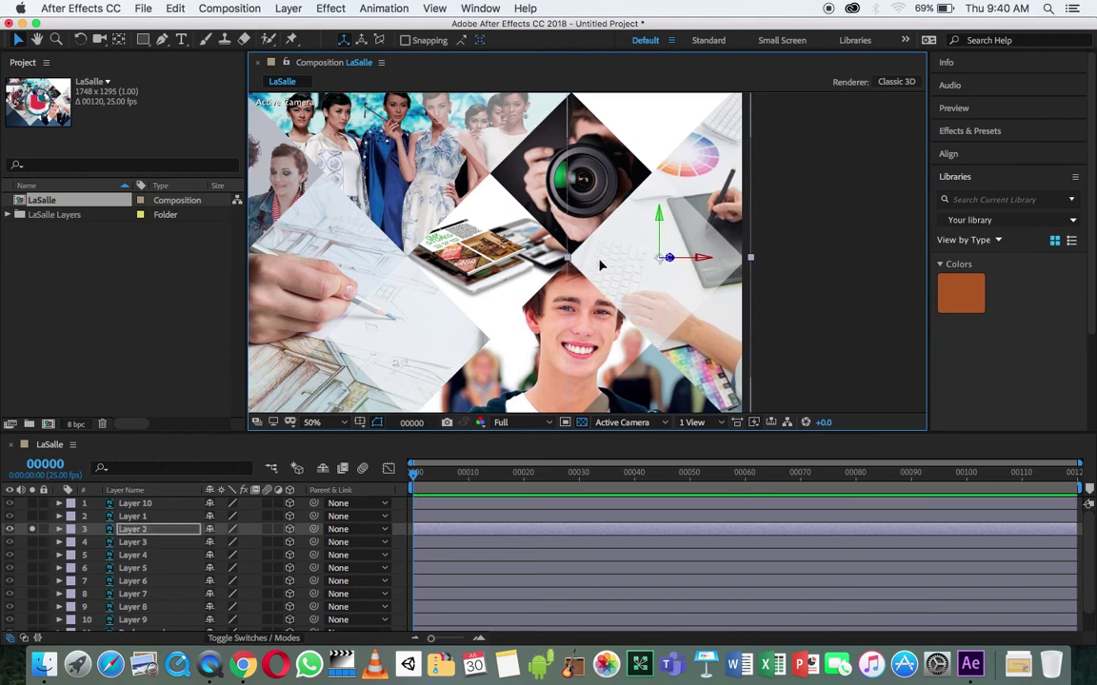
pyautogui.press('Left')
pyautogui.press('Left')
pyautogui.press('Left')
pyautogui.press('Left')
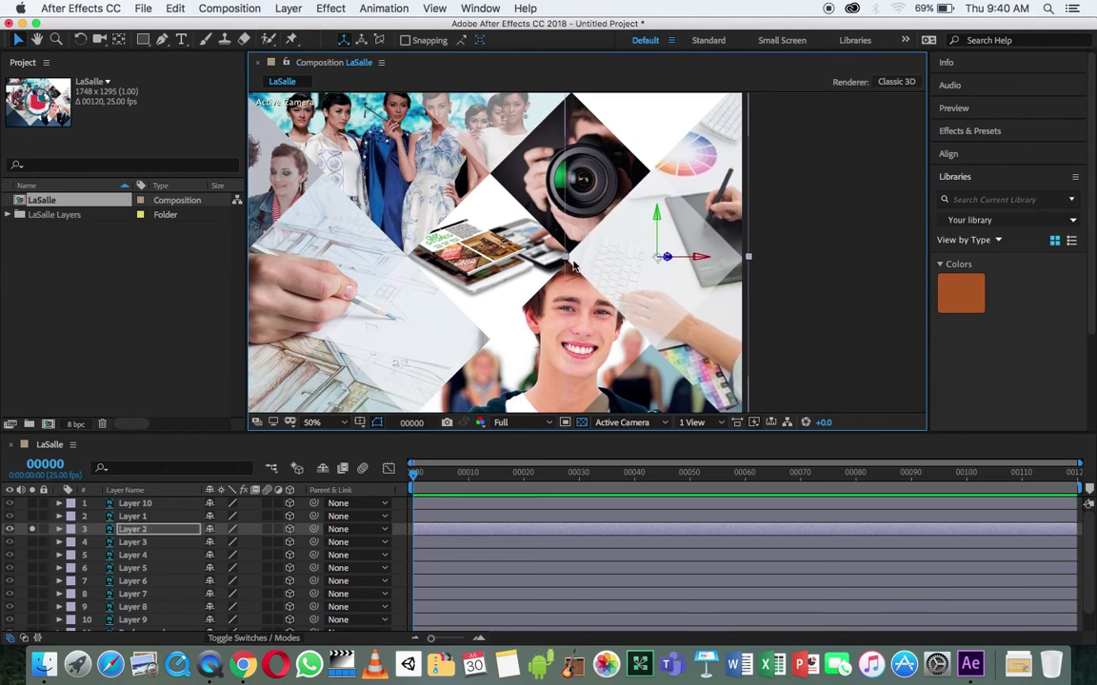
pyautogui.press('Left')
pyautogui.press('Left')
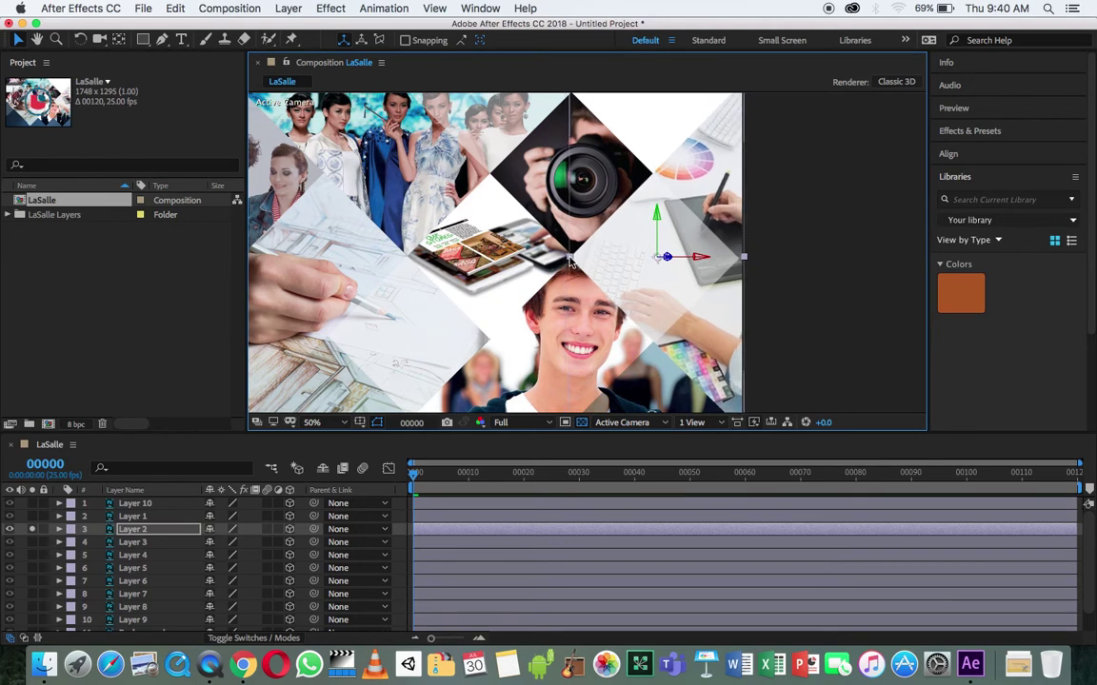
pyautogui.press('Left')
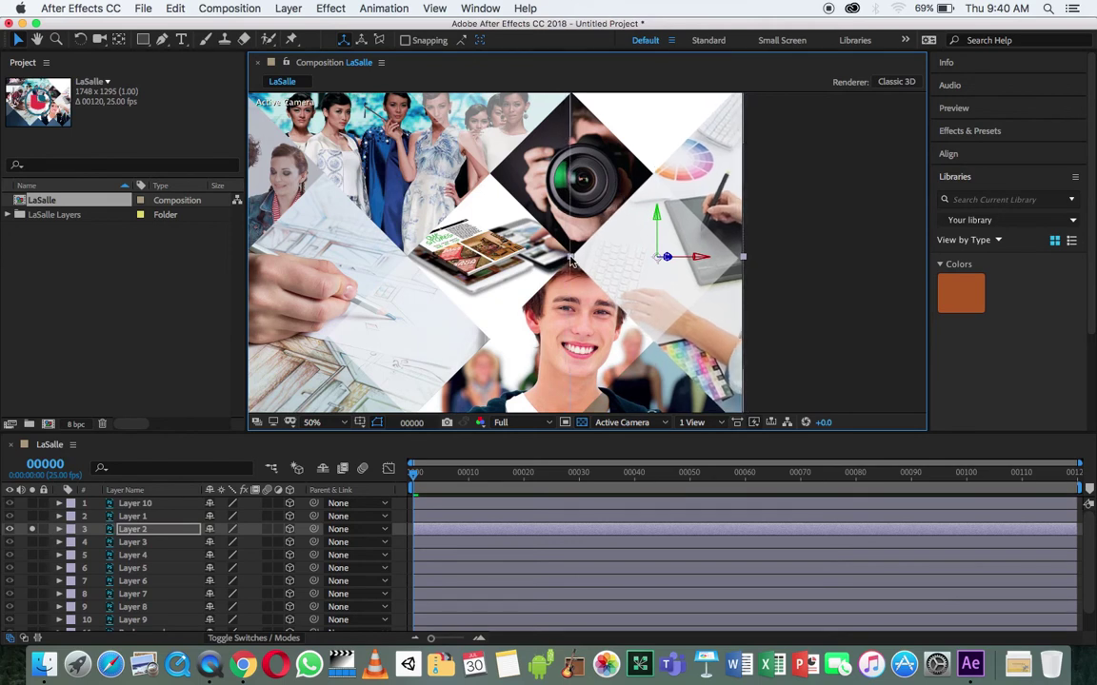
pyautogui.press('Left')
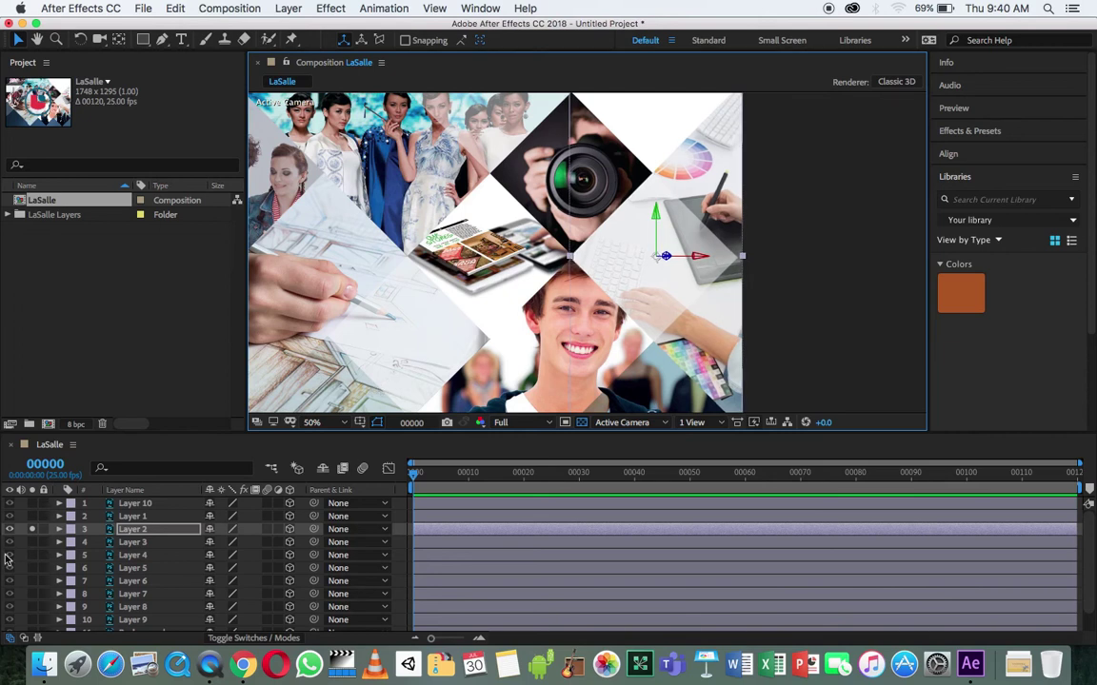
pyautogui.click(32, 516)
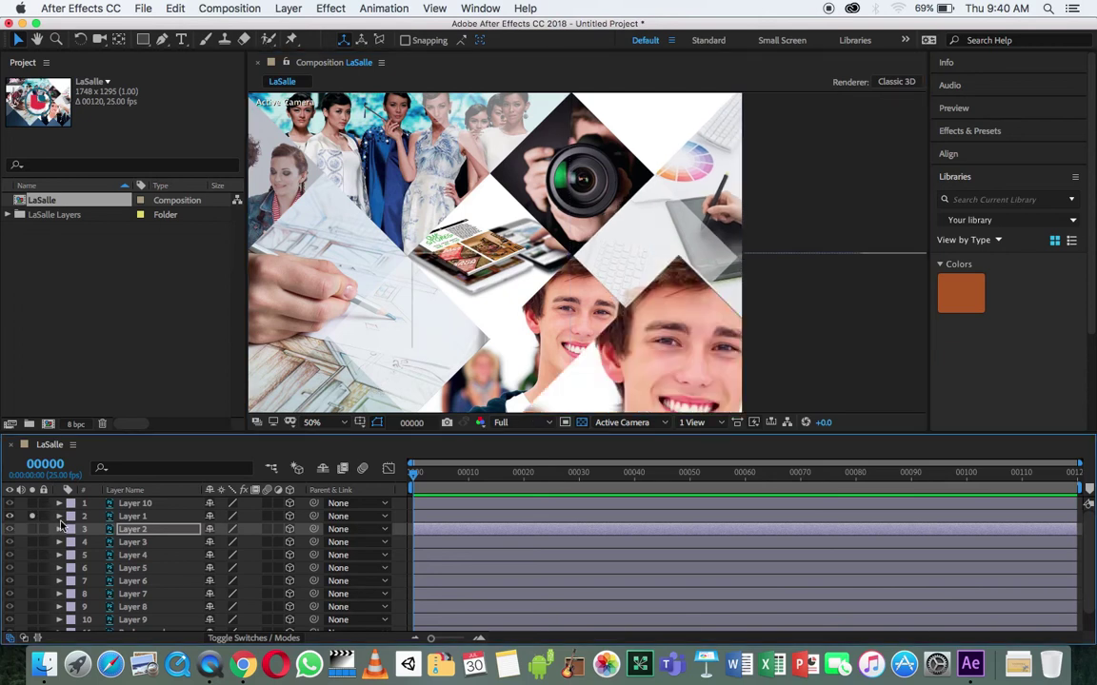
# Move Layer 1's student photo to the collage centre, nudge it up-left, and enlarge it slightly.
pyautogui.click(133, 516)
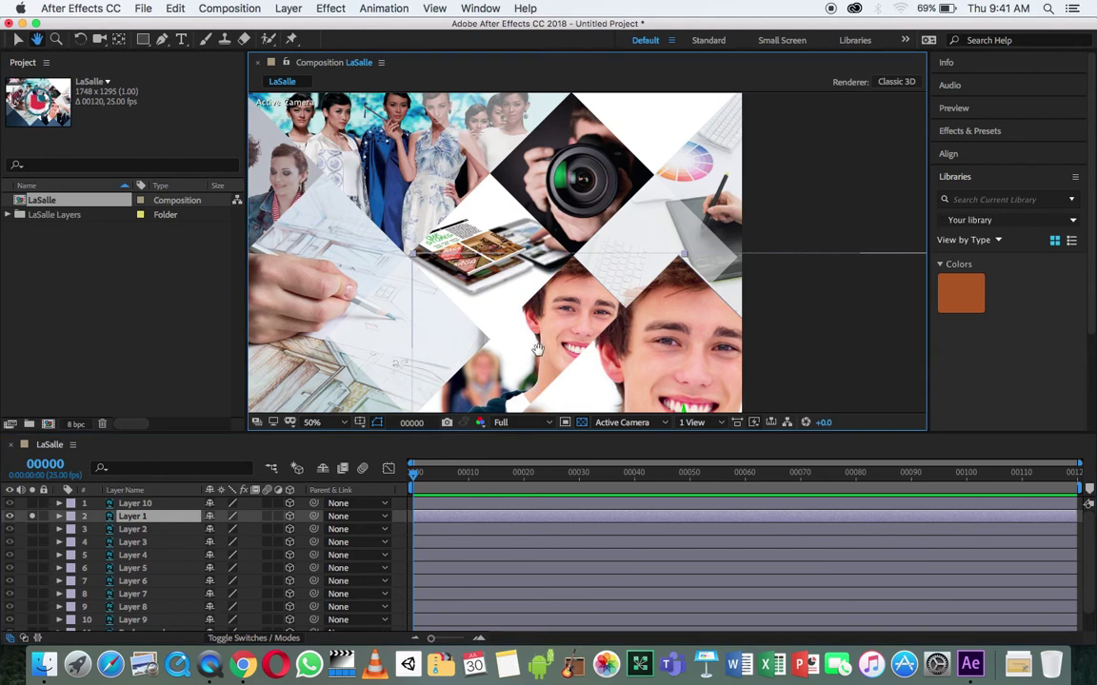
pyautogui.scroll(-5, 639, 385)
pyautogui.press(',')
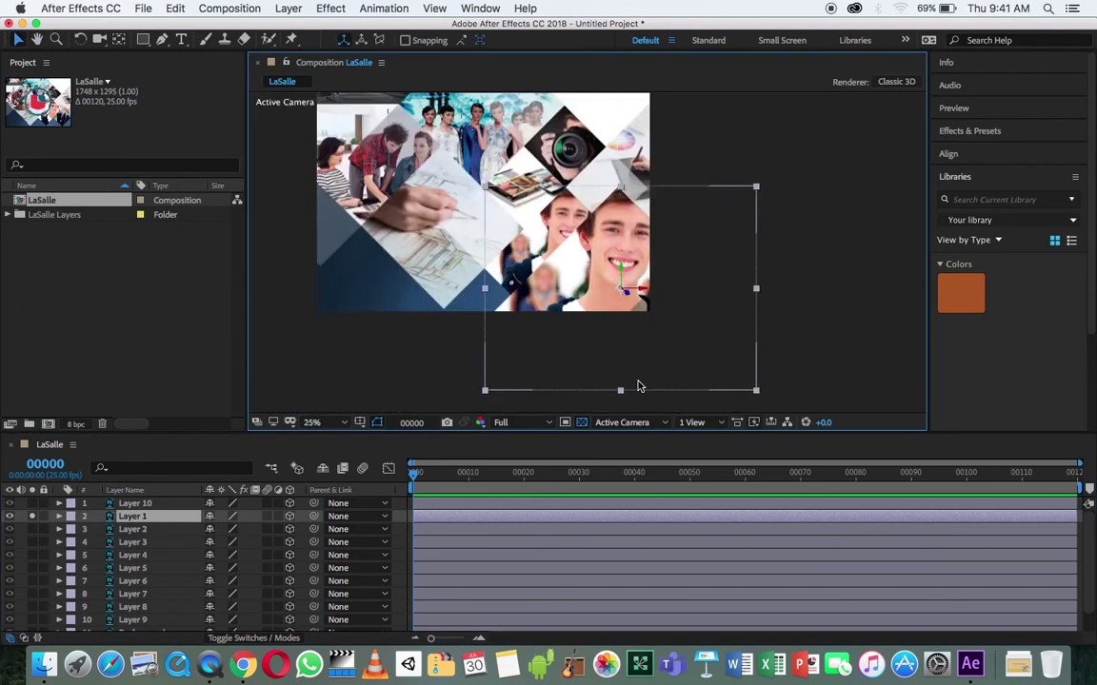
pyautogui.press('h')
pyautogui.press('v')
pyautogui.moveTo(621, 362)
pyautogui.mouseDown()
pyautogui.moveTo(648, 355)
pyautogui.moveTo(592, 303)
pyautogui.moveTo(600, 315)
pyautogui.mouseUp()
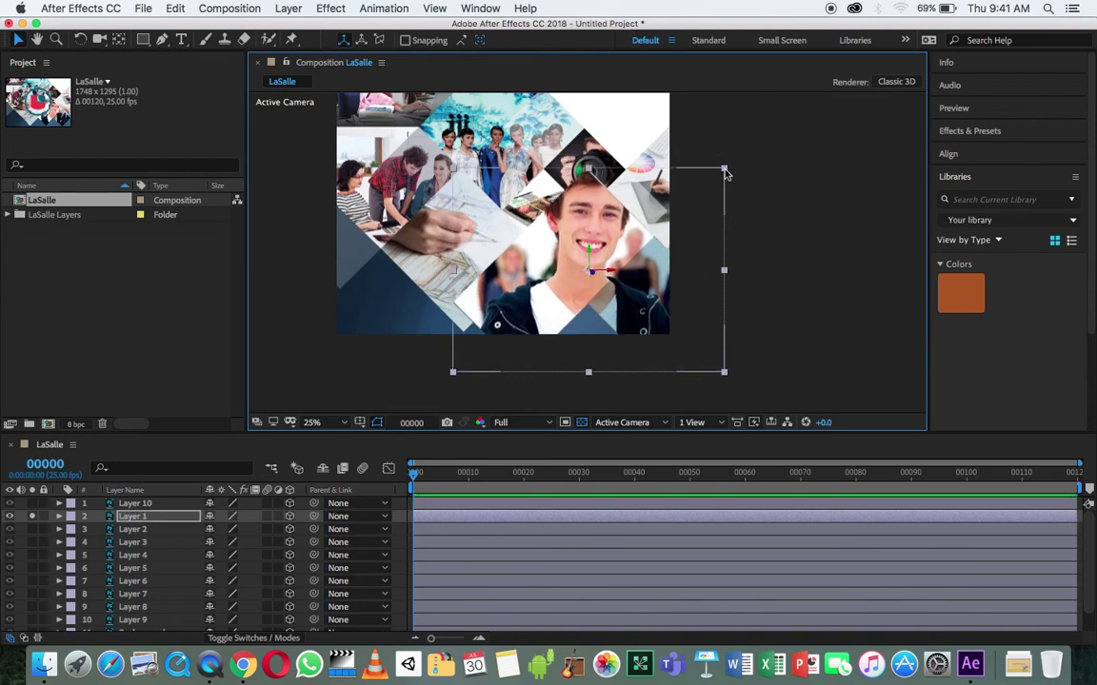
pyautogui.moveTo(724, 173); pyautogui.dragTo(694, 220)
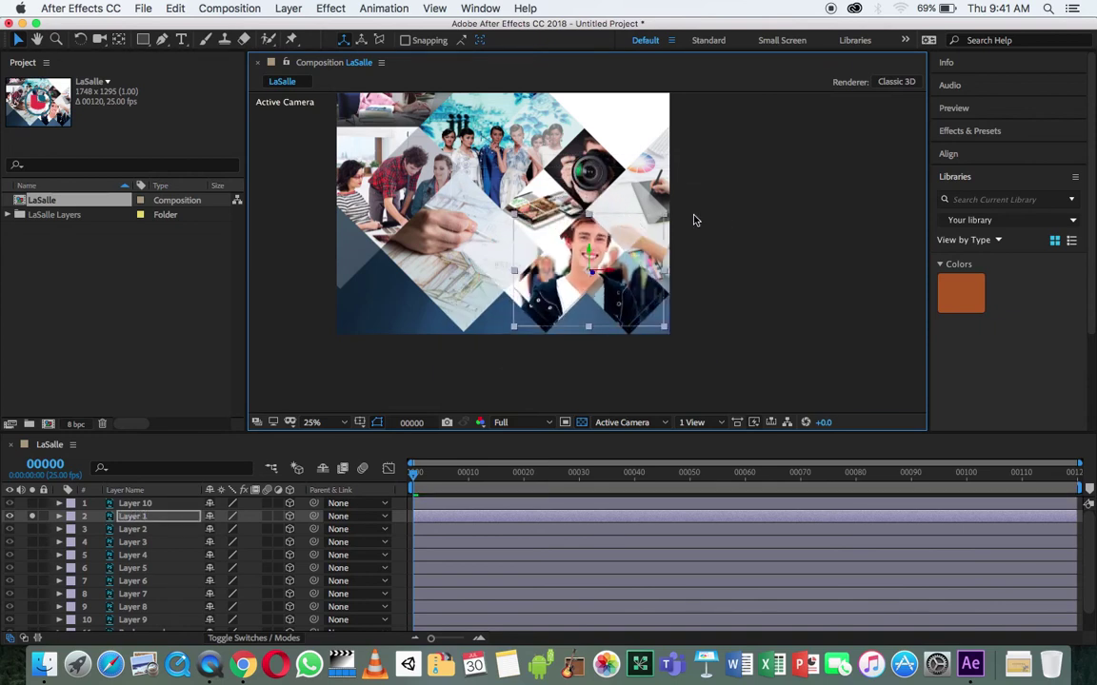
pyautogui.moveTo(684, 225); pyautogui.dragTo(681, 202)
pyautogui.press('Up')
pyautogui.press('Up')
pyautogui.press('Up')
pyautogui.press('Up')
pyautogui.press('Up')
pyautogui.press('Left')
pyautogui.press('Left')
pyautogui.press('Left')
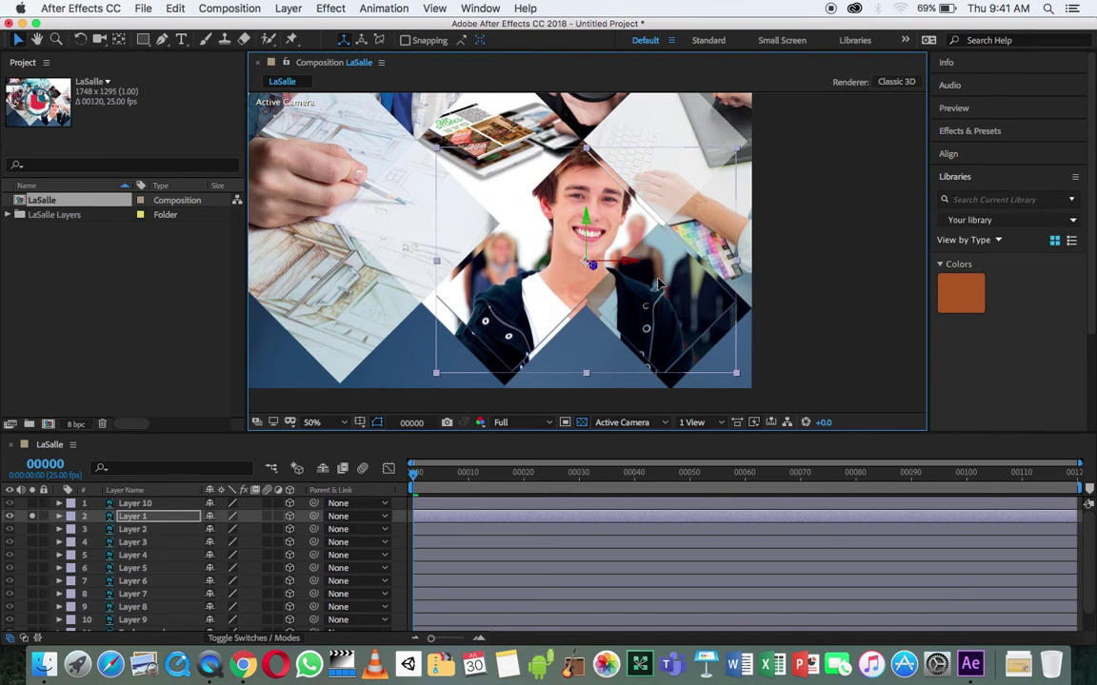
pyautogui.moveTo(736, 378); pyautogui.dragTo(751, 396)
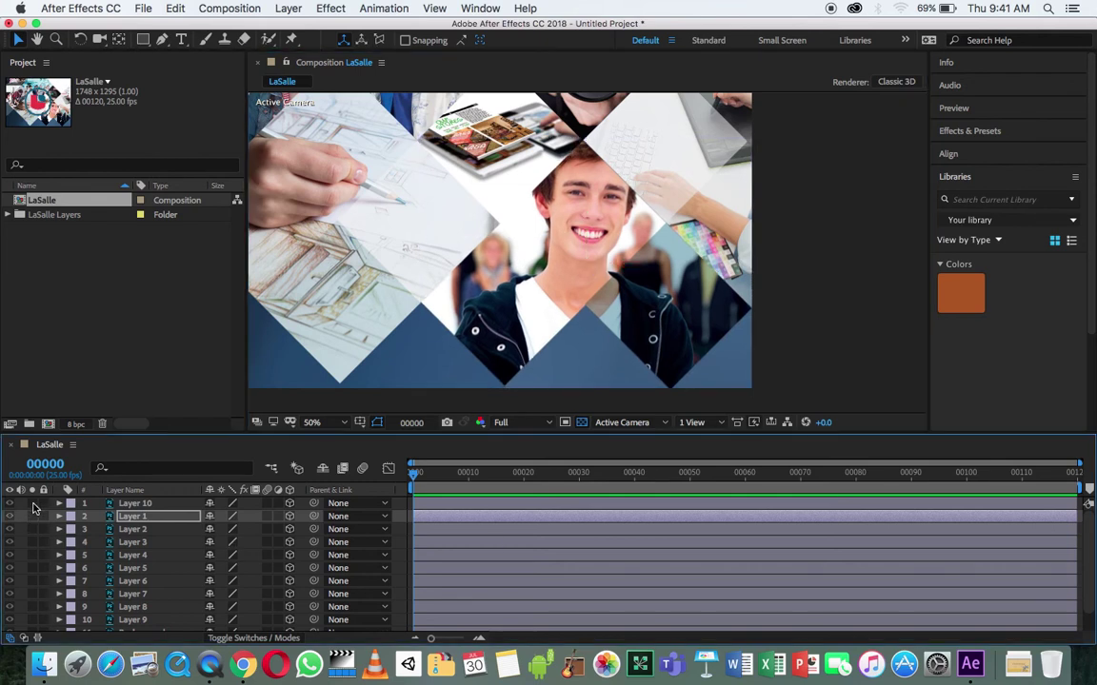
# Scale down Layer 10's teal ring and red L logo at 25% view zoom.
pyautogui.click(155, 504)
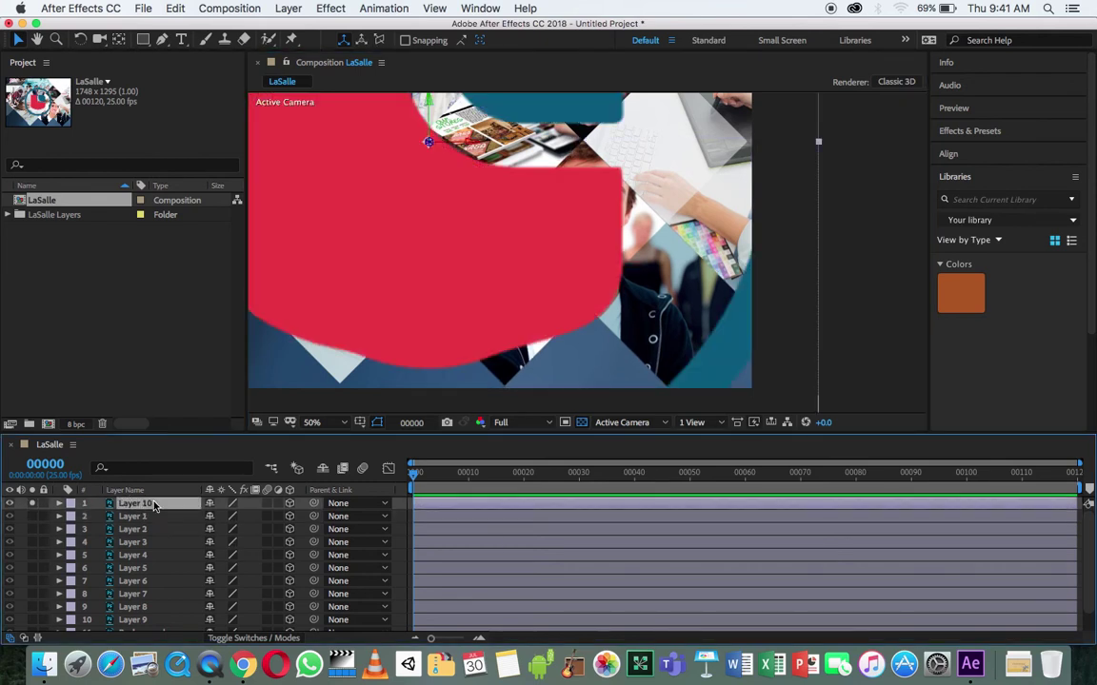
pyautogui.press(',')
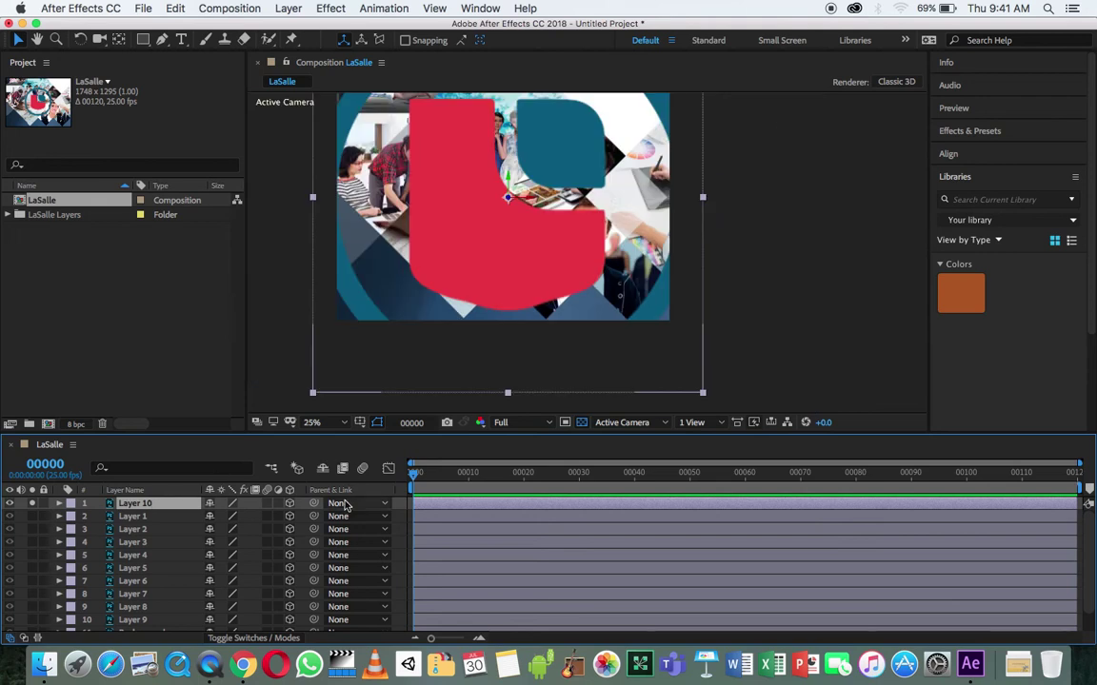
pyautogui.moveTo(705, 398); pyautogui.dragTo(607, 340)
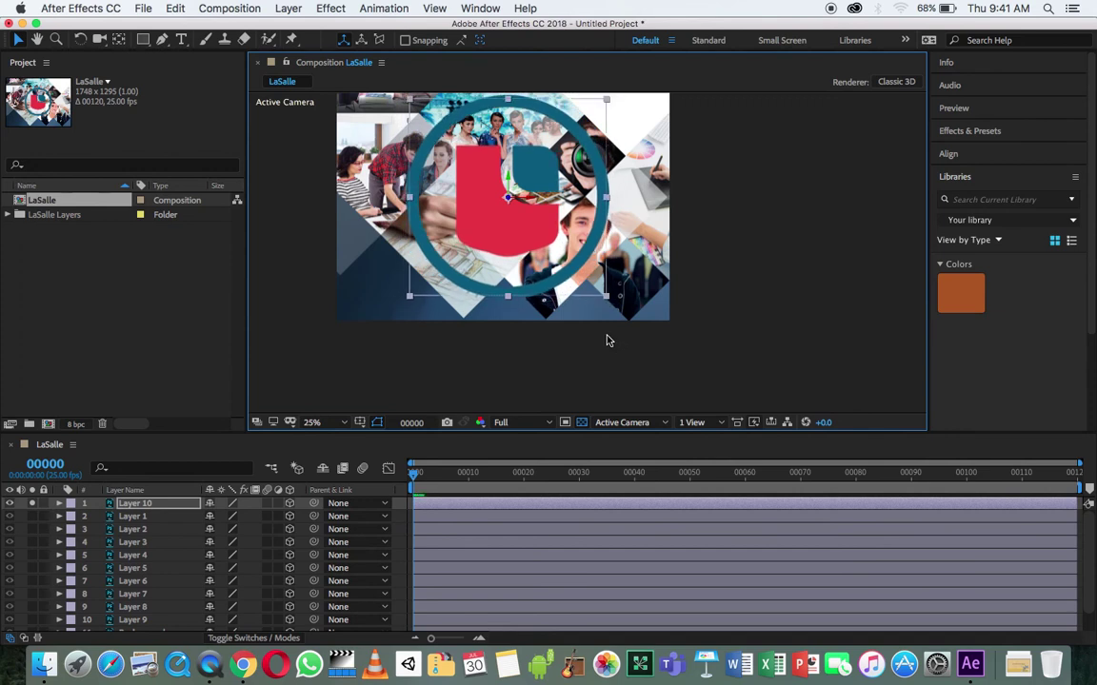
pyautogui.press('h')
pyautogui.moveTo(677, 196); pyautogui.dragTo(753, 241)
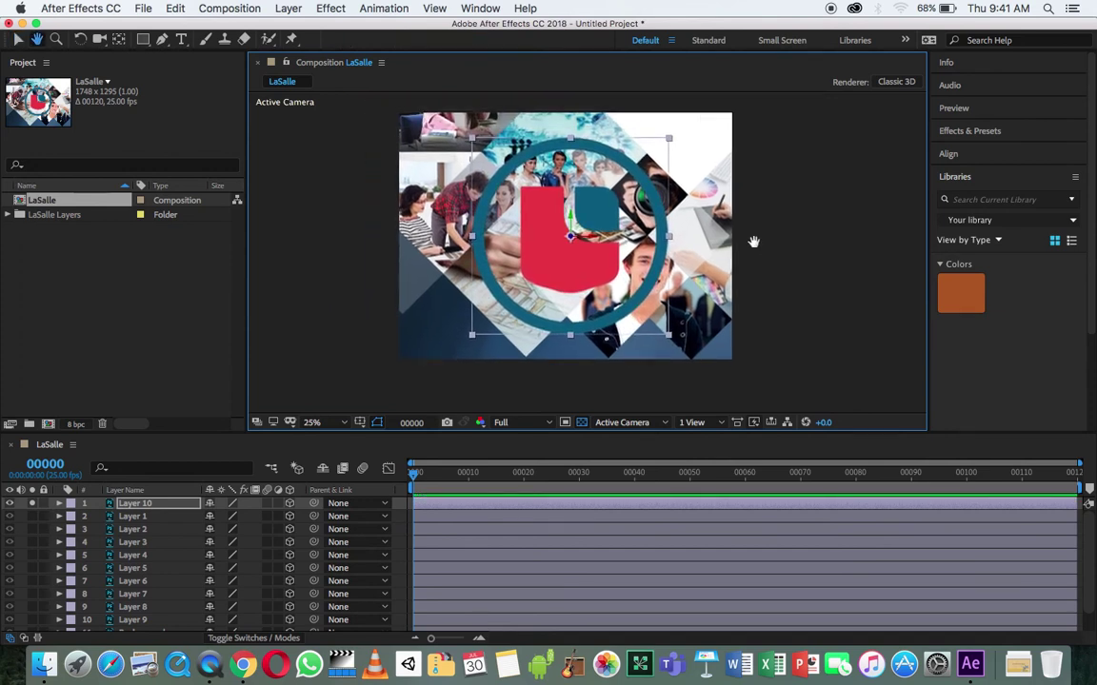
pyautogui.press('v')
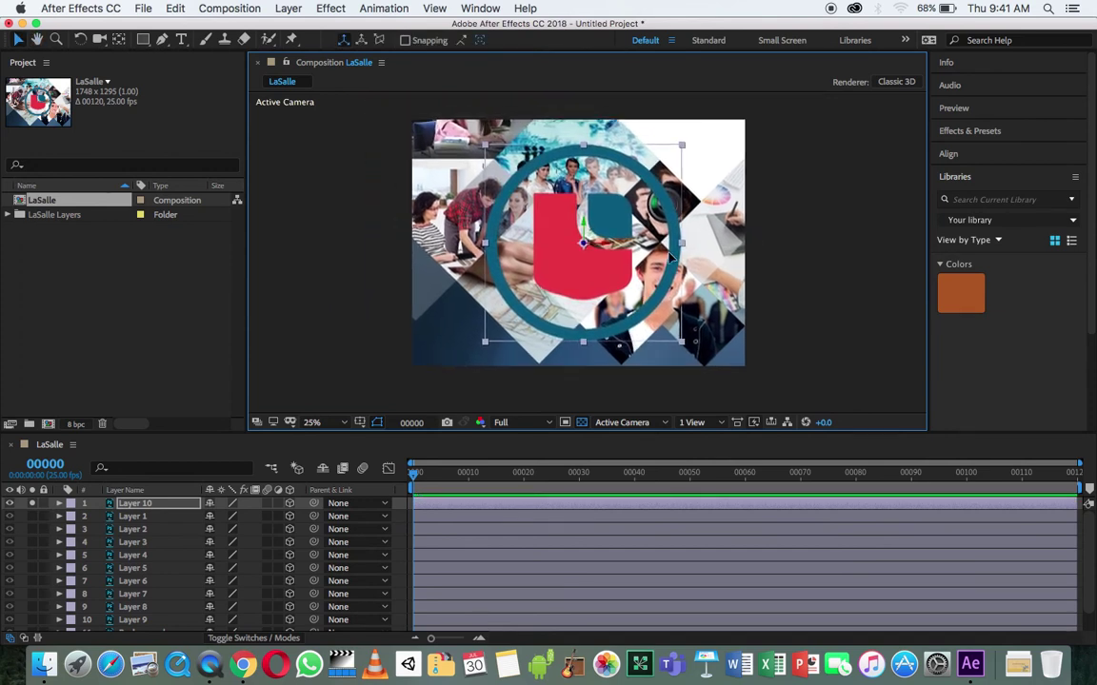
pyautogui.moveTo(681, 342); pyautogui.dragTo(680, 339)
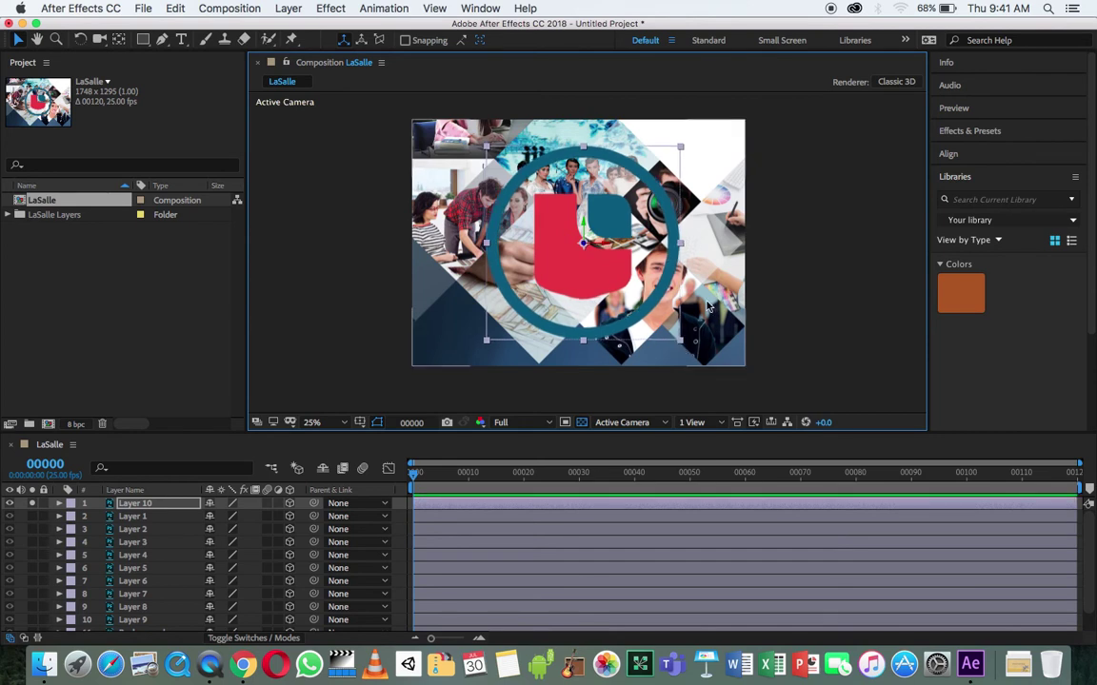
# Temporarily hide the ring and logo to check the collage, then restore them.
pyautogui.click(852, 305)
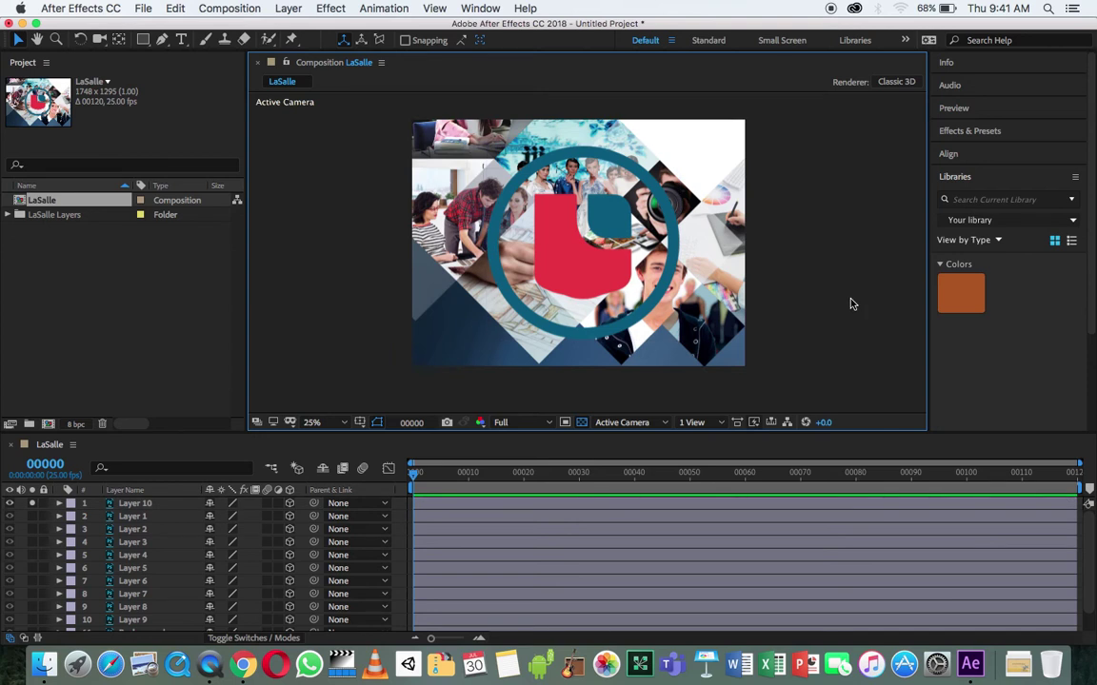
pyautogui.click(9, 541)
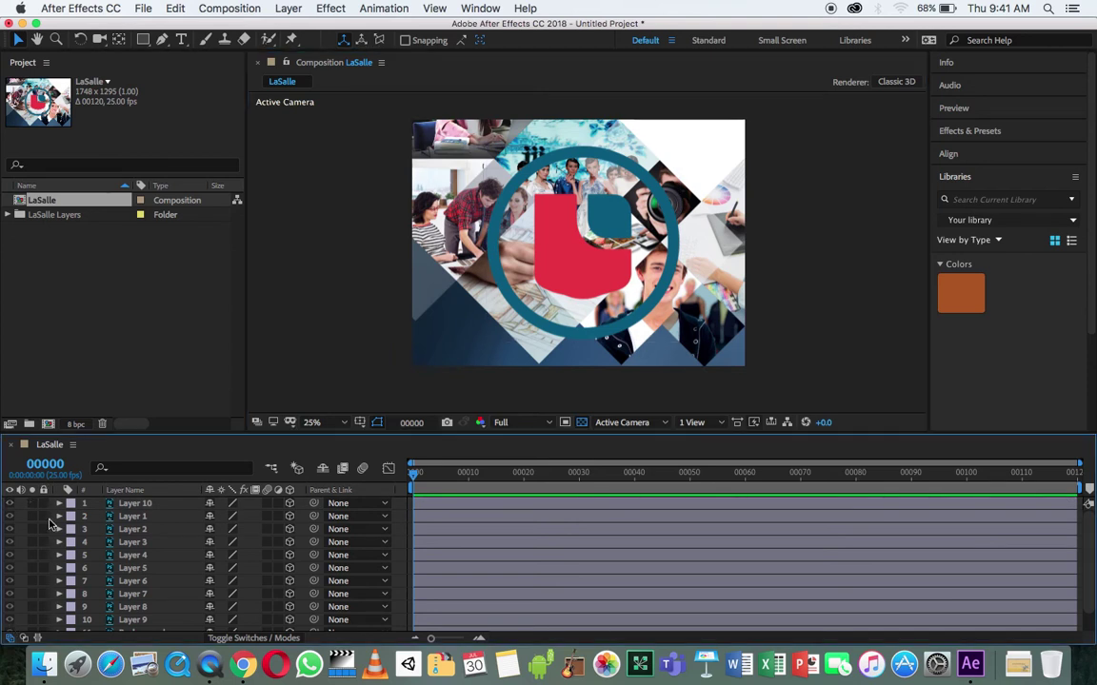
pyautogui.click(9, 502)
pyautogui.scroll(-1, 190, 562)
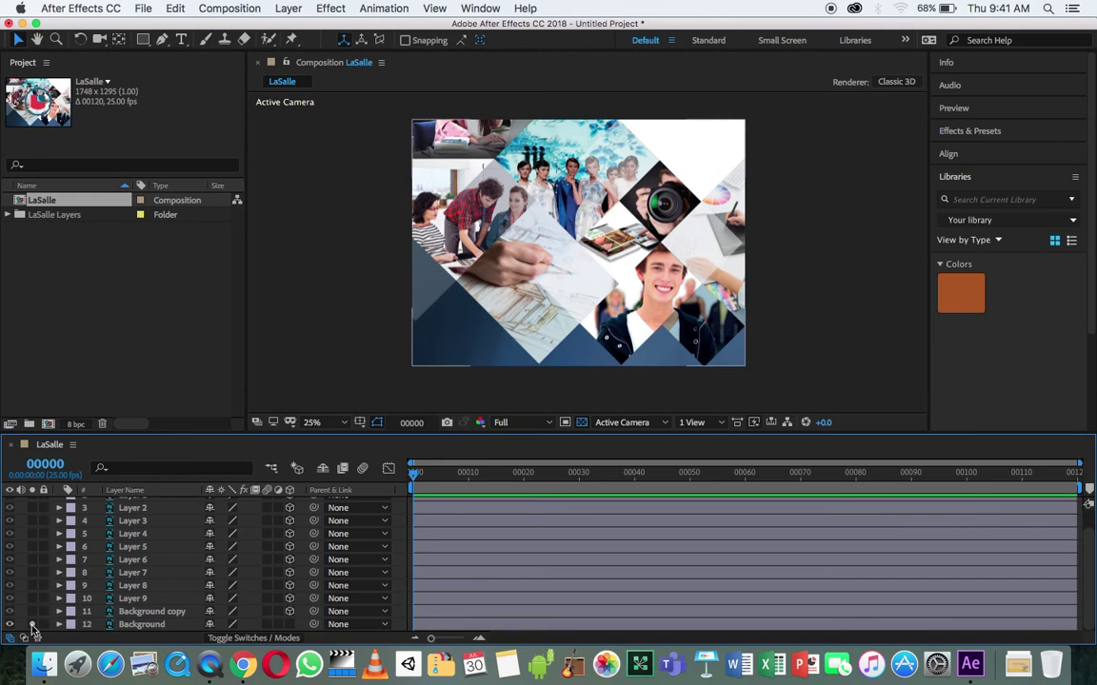
pyautogui.hotkey('ctrl', 'z')
pyautogui.hotkey('ctrl', 'z')
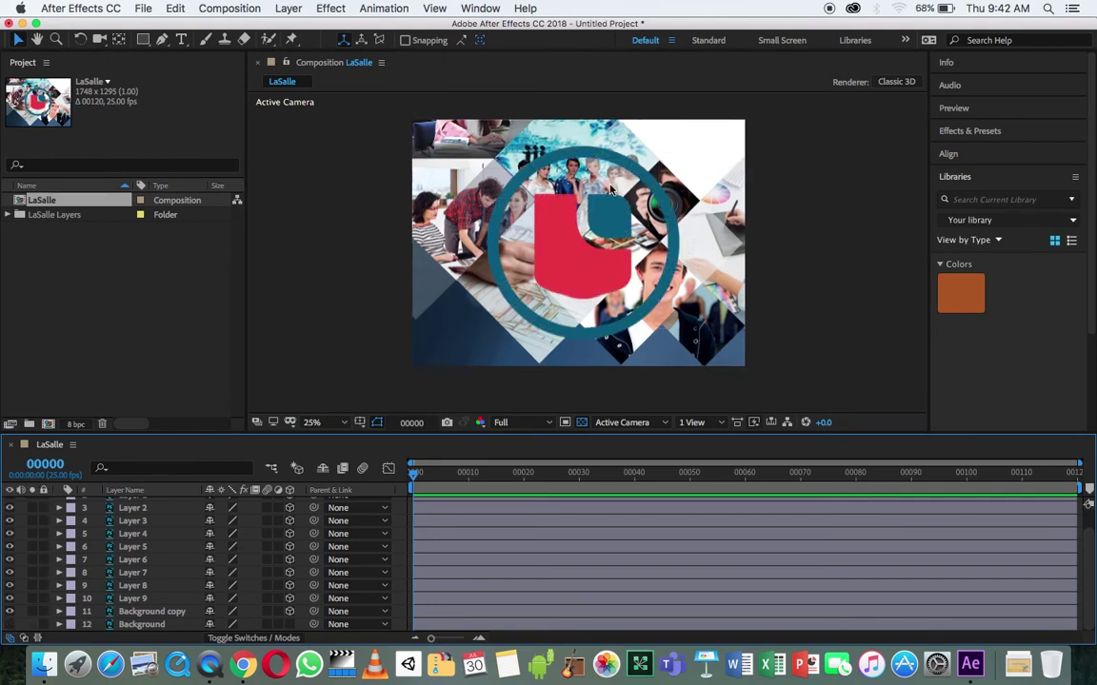
pyautogui.click(476, 547)
pyautogui.scroll(2, 126, 605)
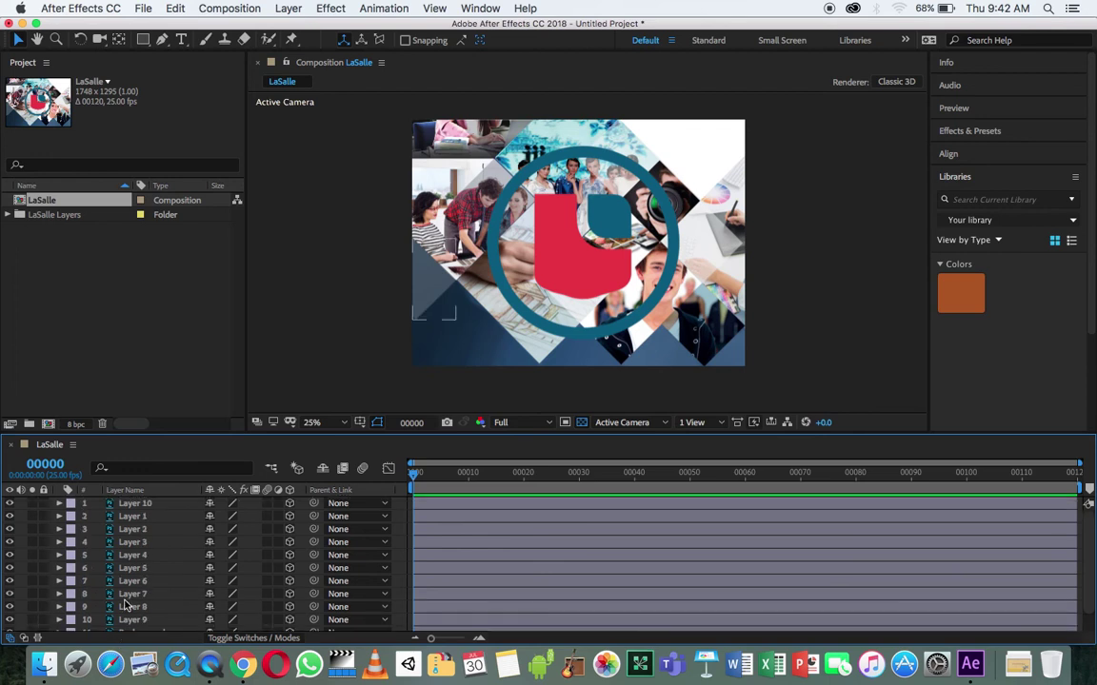
pyautogui.click(623, 422)
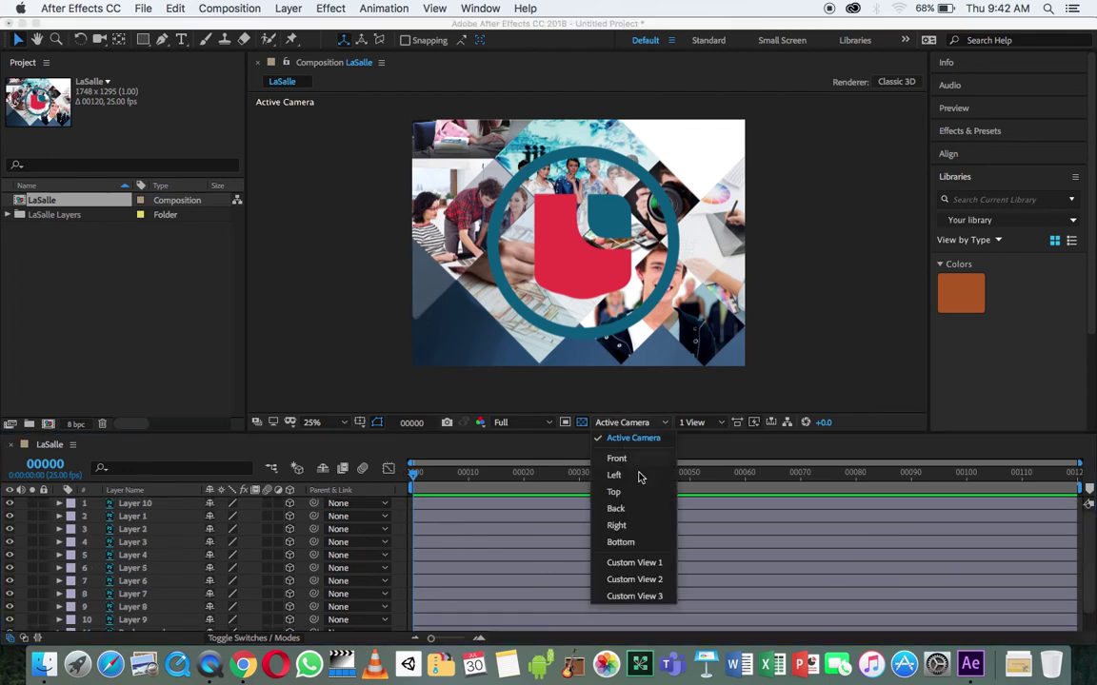
pyautogui.click(639, 563)
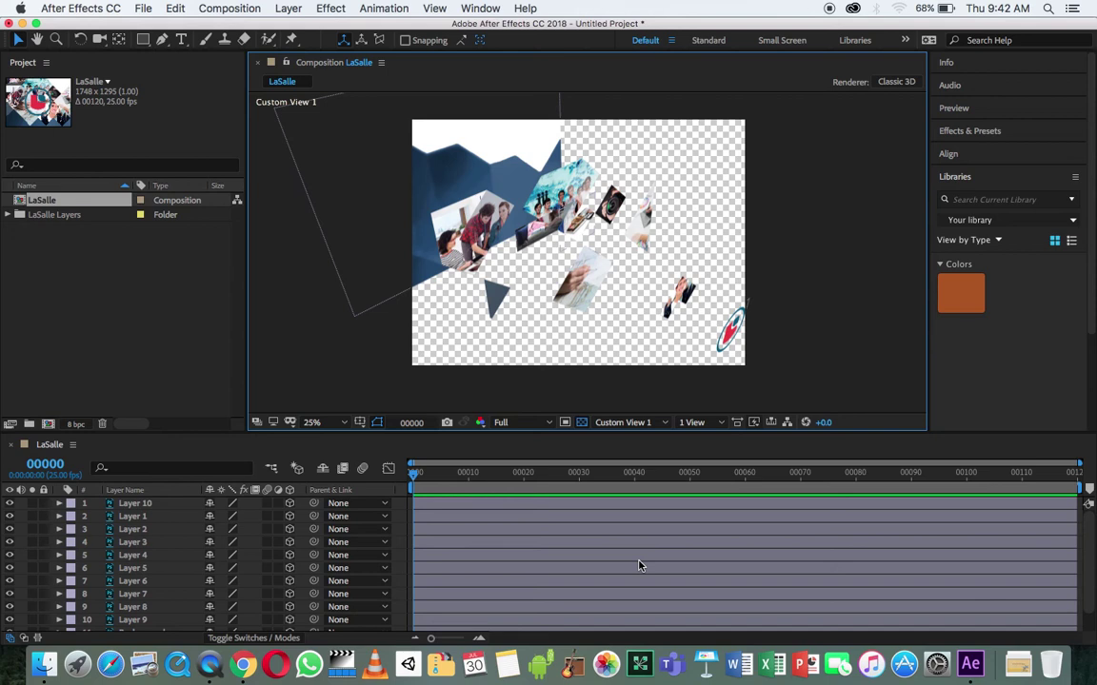
pyautogui.click(633, 421)
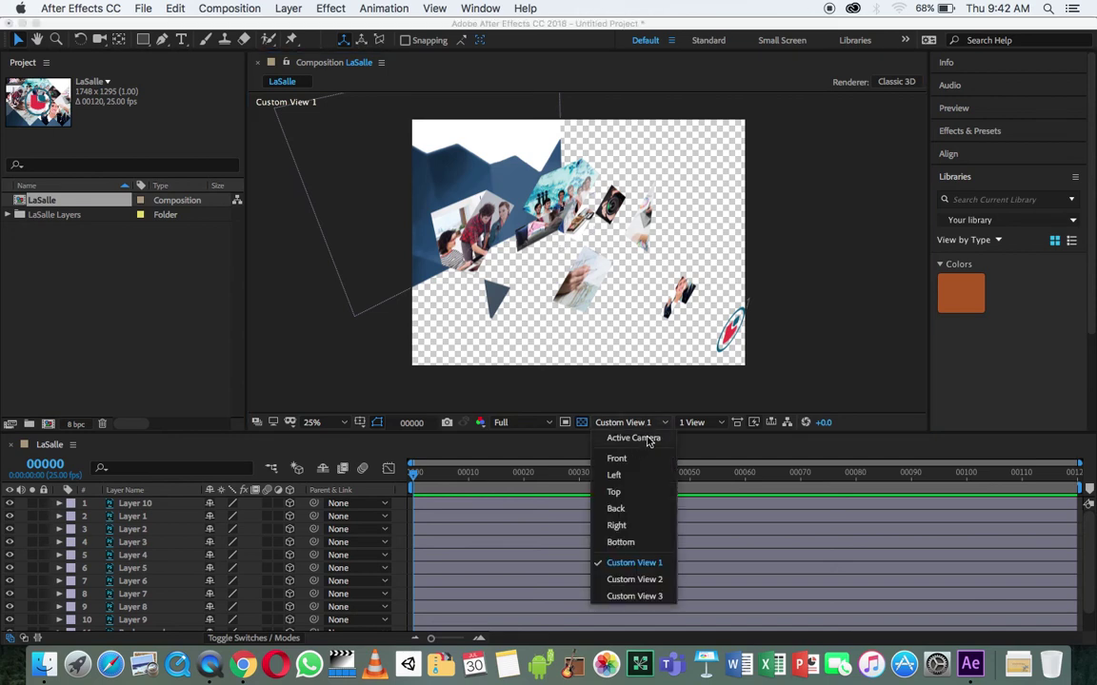
pyautogui.click(647, 439)
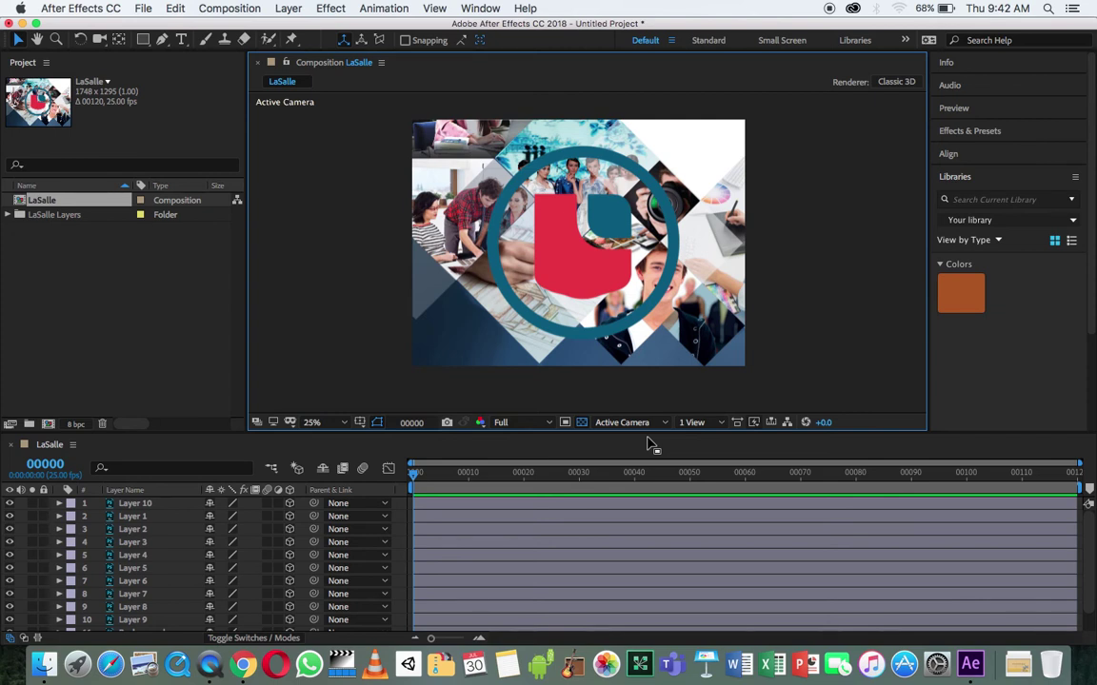
pyautogui.scroll(-2, 147, 601)
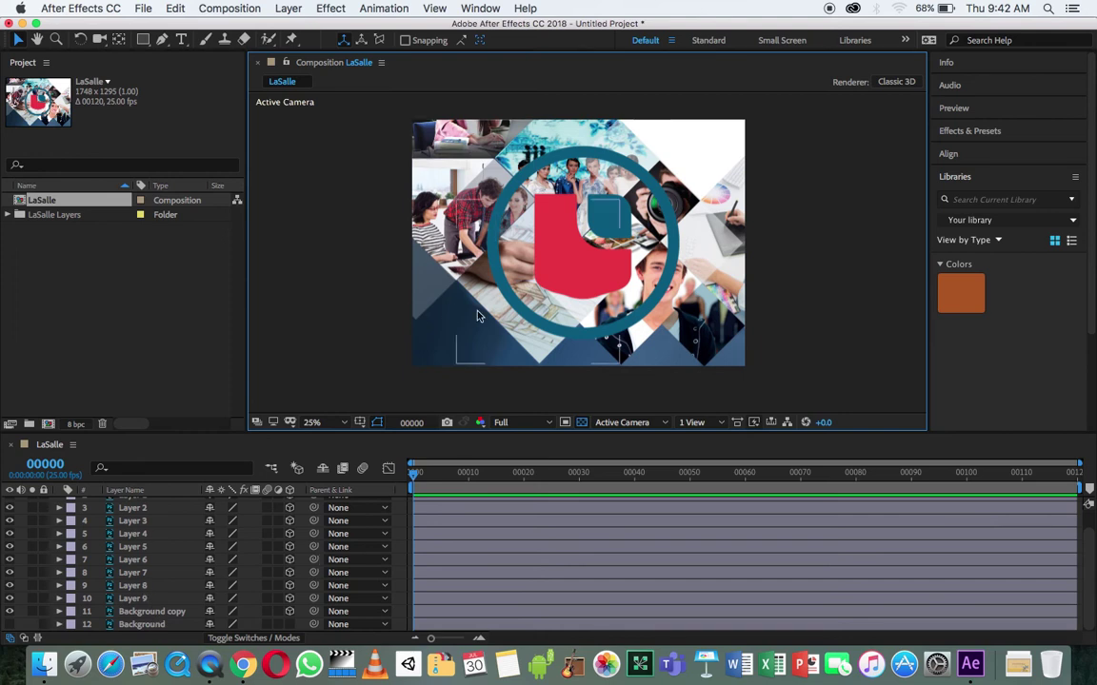
pyautogui.scroll(2, 146, 514)
# Create Camera 1 via Layer > New > Camera with the 50mm preset and Enable Depth of Field ticked.
pyautogui.click(138, 504)
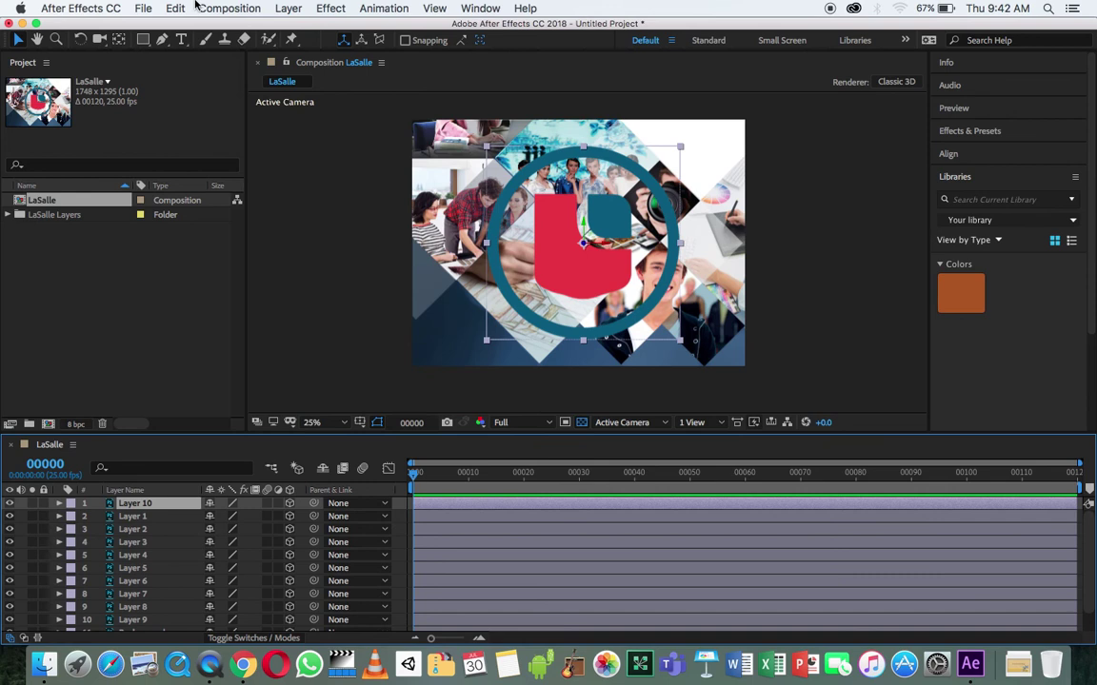
pyautogui.click(229, 9)
pyautogui.moveTo(288, 10)
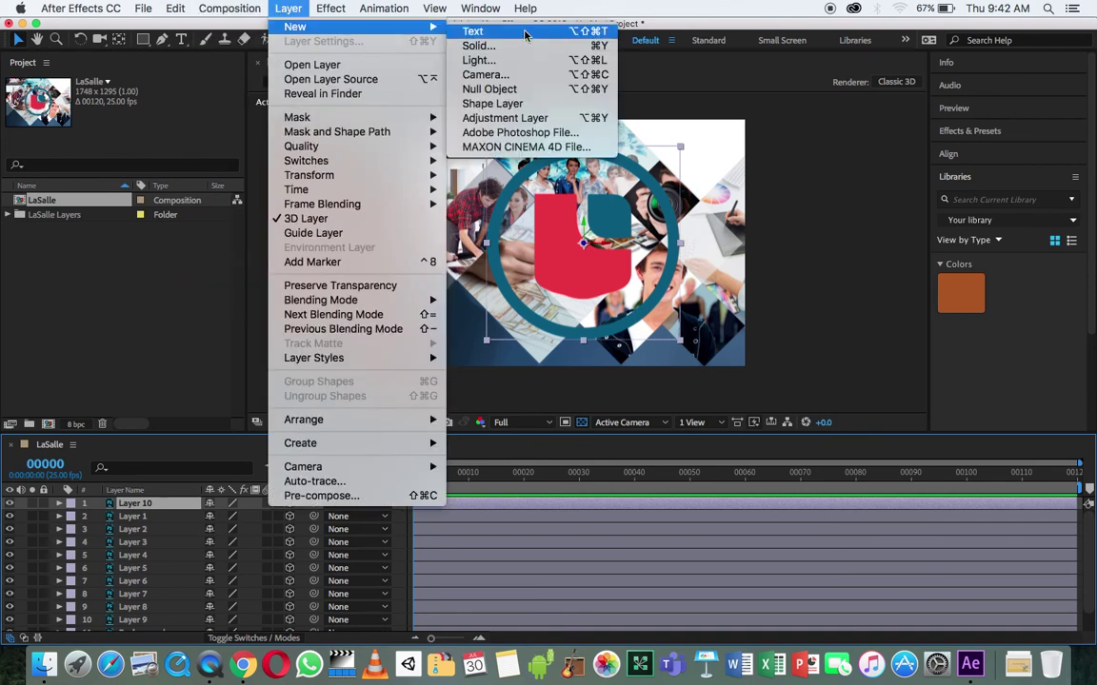
pyautogui.click(534, 75)
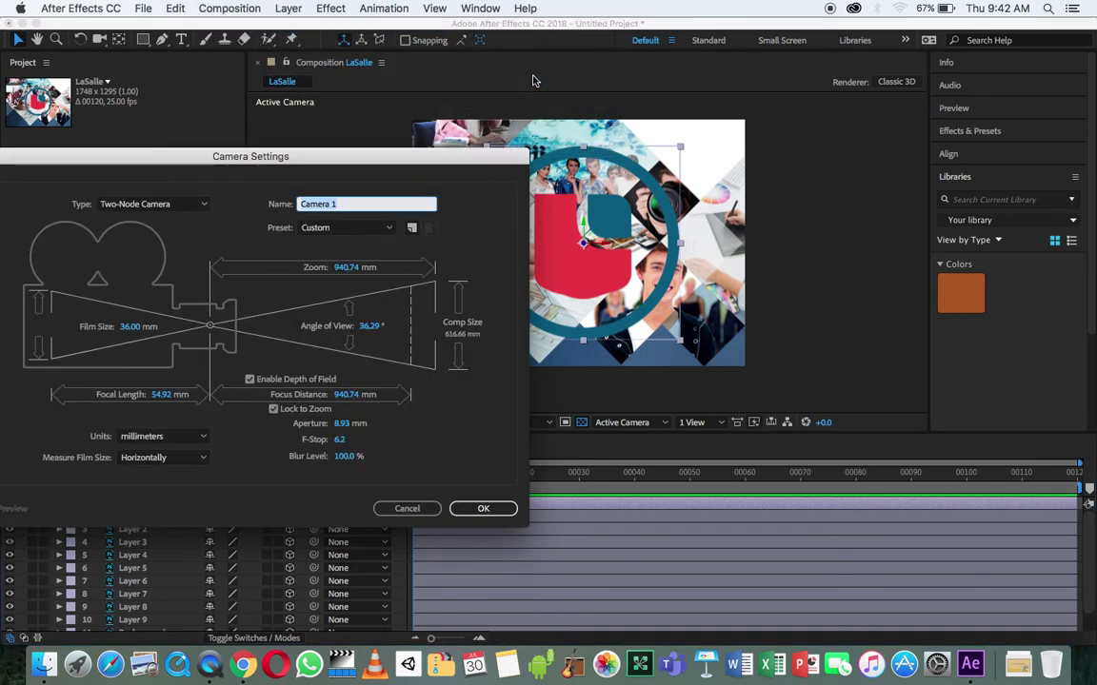
pyautogui.click(345, 228)
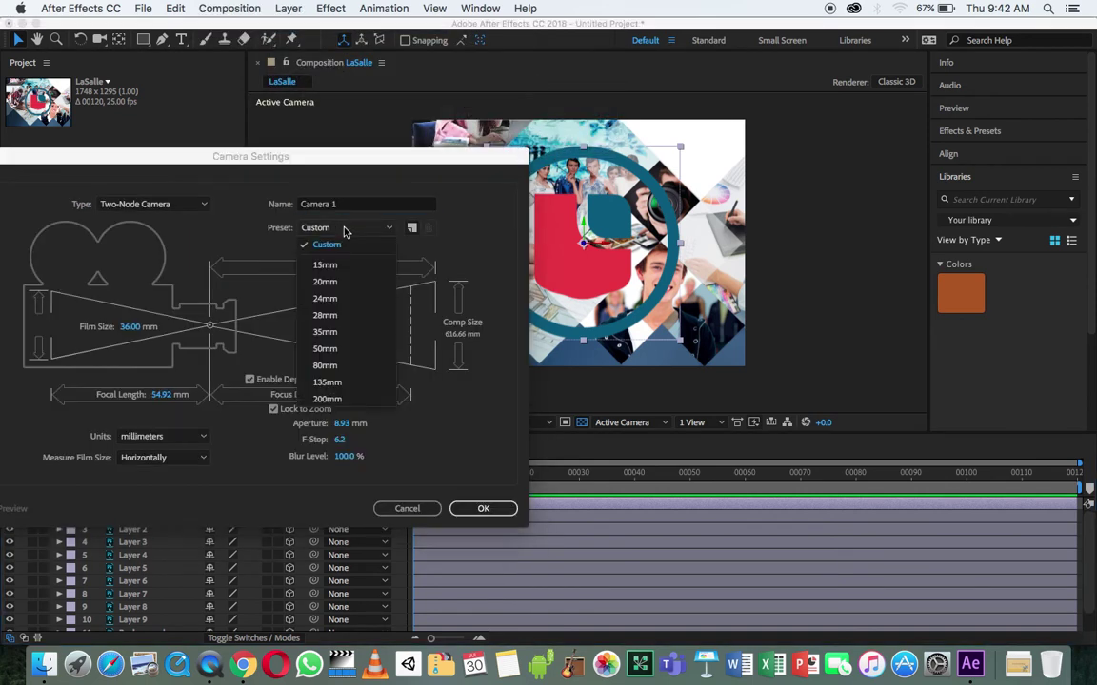
pyautogui.click(345, 348)
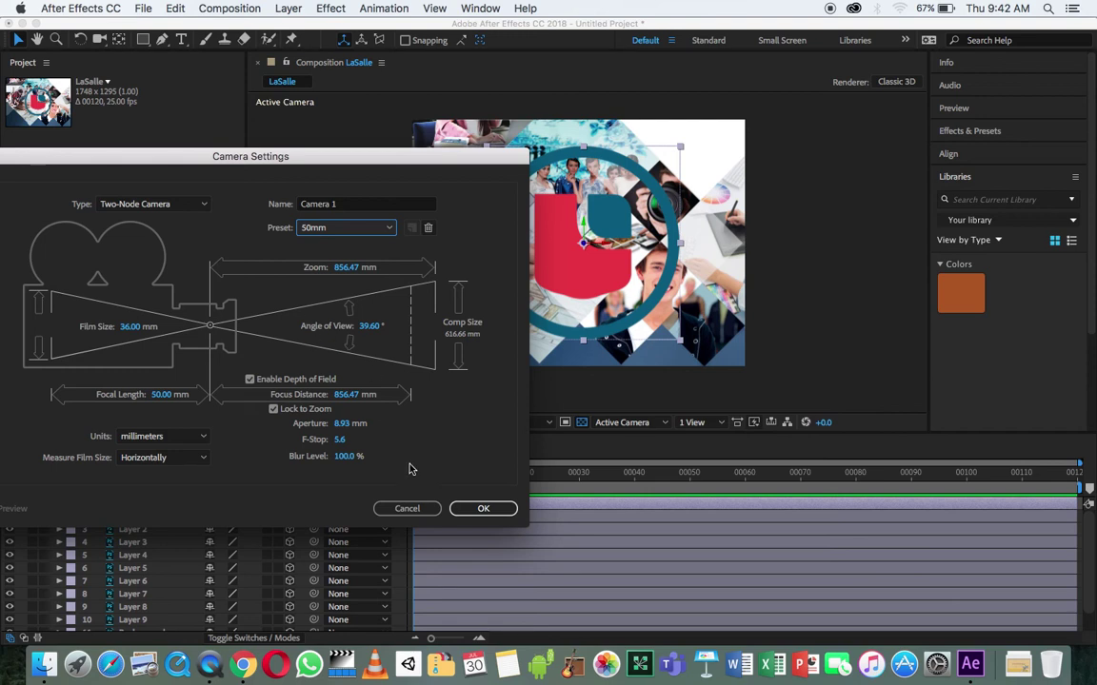
pyautogui.click(250, 381)
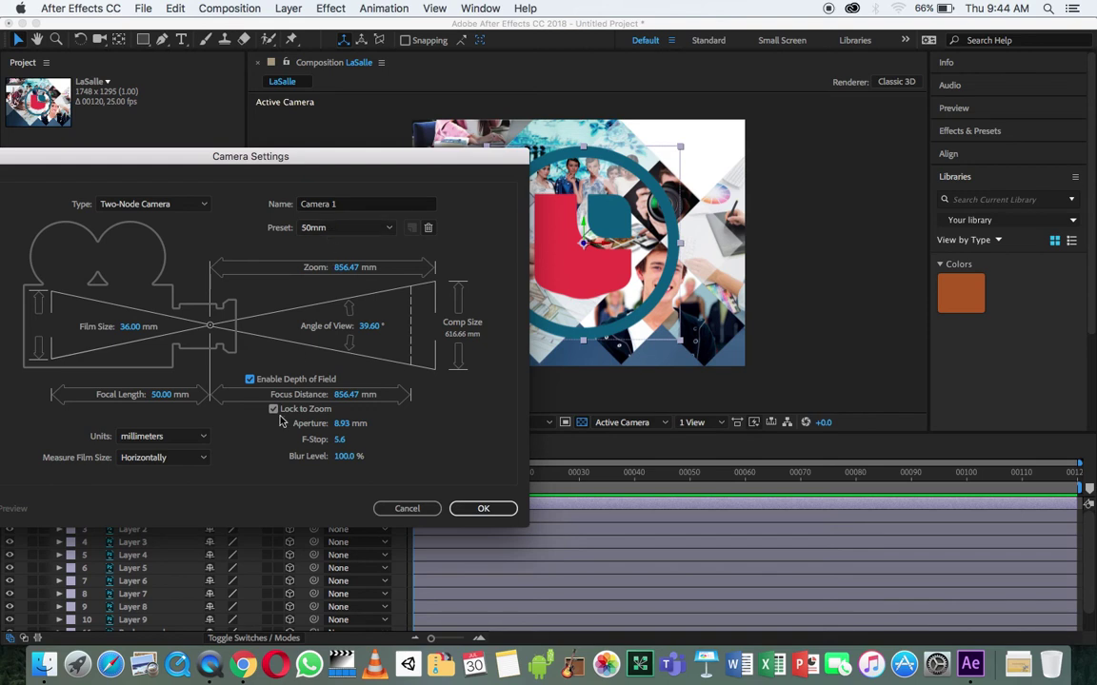
pyautogui.click(483, 509)
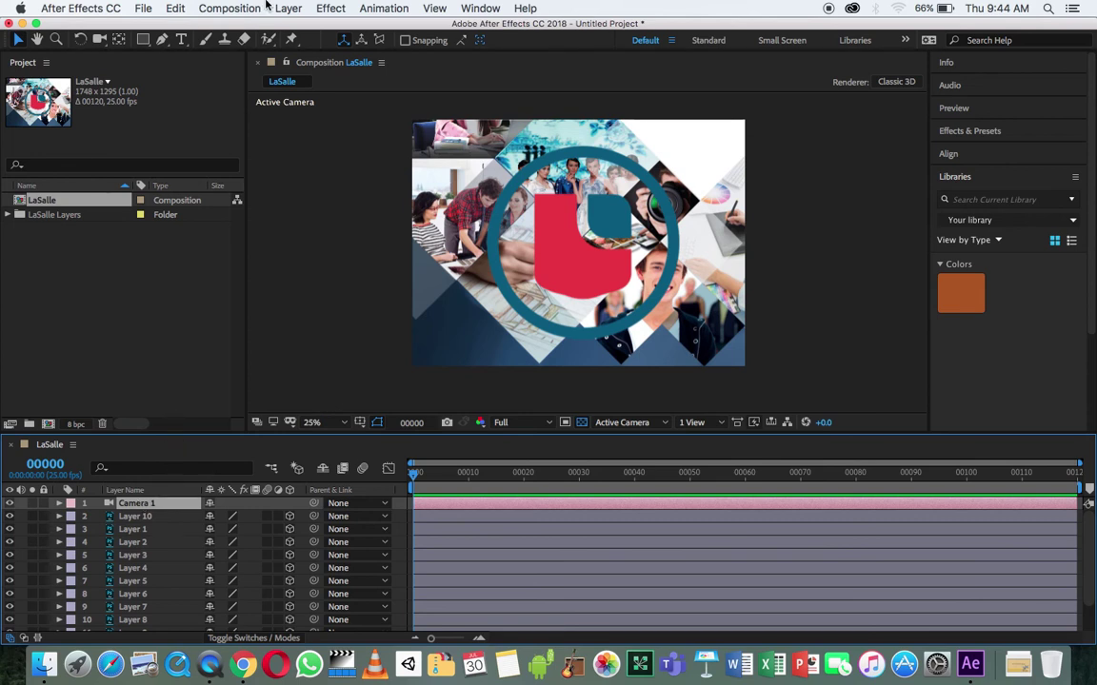
# Add a Null Object via Layer > New, select Null 1 above Camera 1, and make it 3D.
pyautogui.click(324, 7)
pyautogui.moveTo(297, 27)
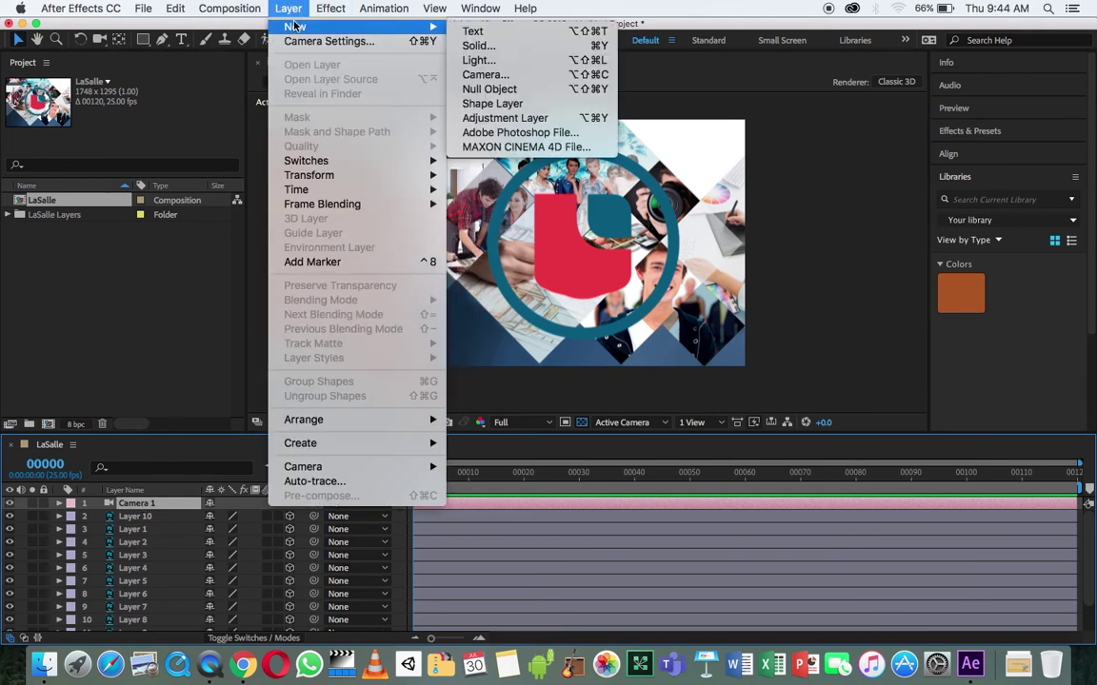
pyautogui.click(502, 90)
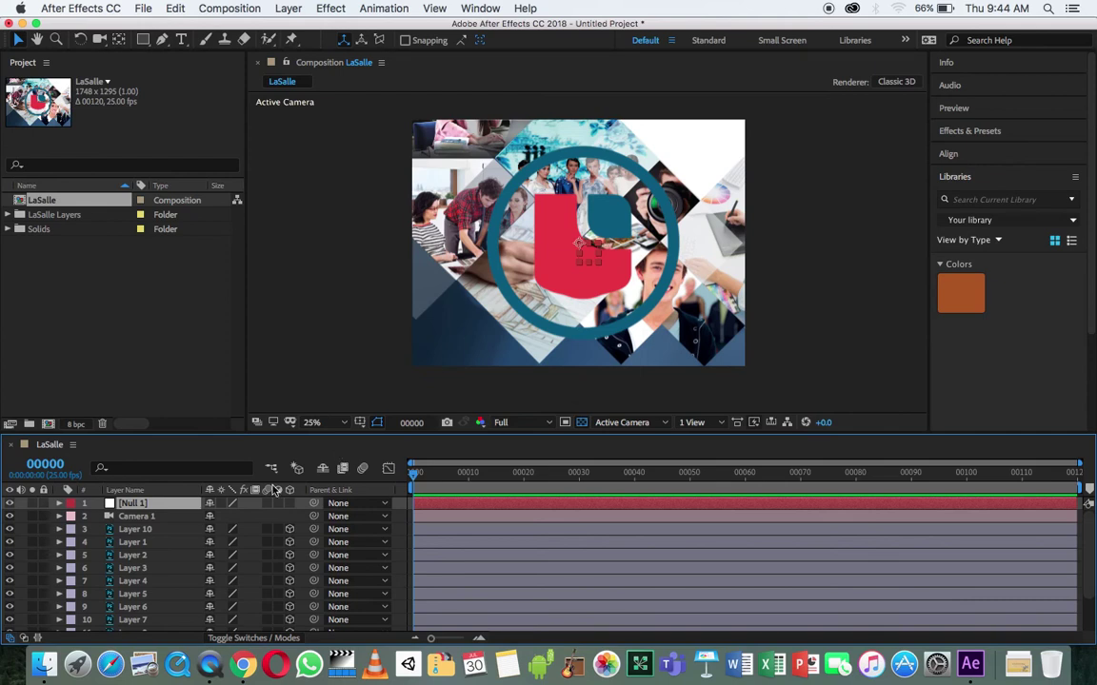
pyautogui.click(148, 519)
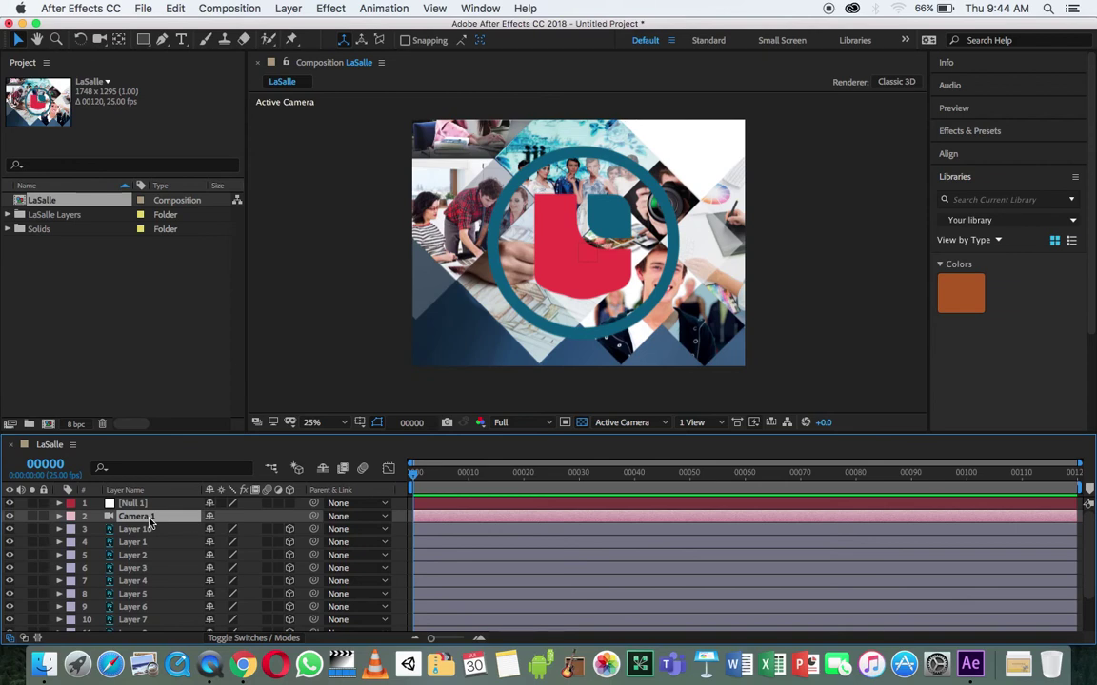
pyautogui.click(144, 503)
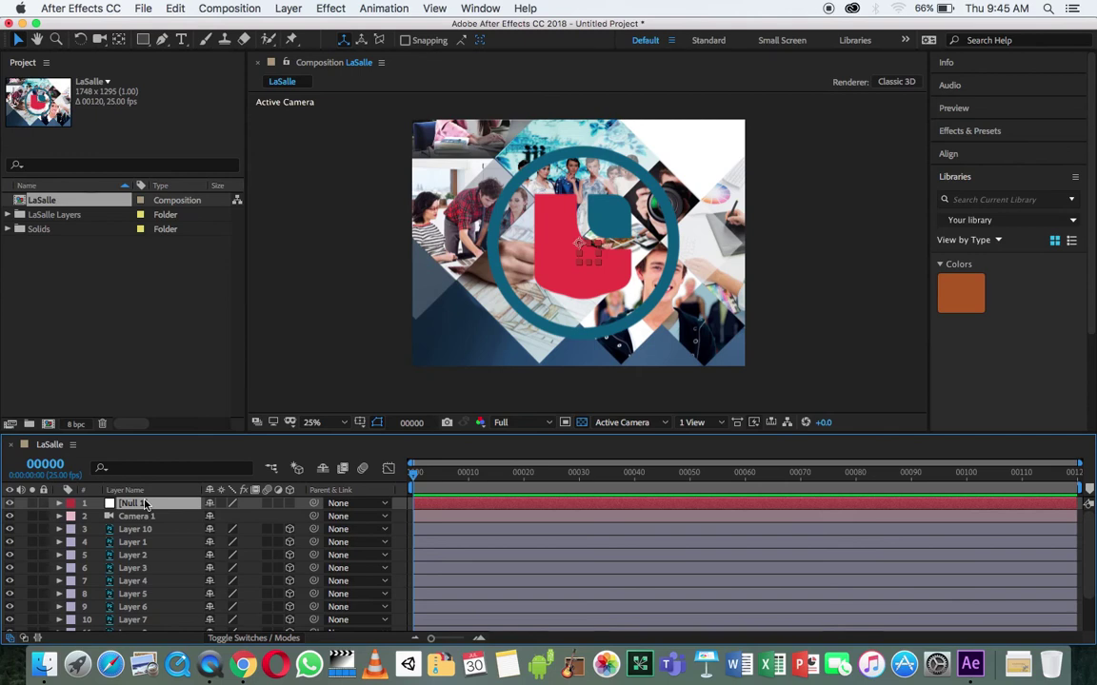
pyautogui.click(289, 504)
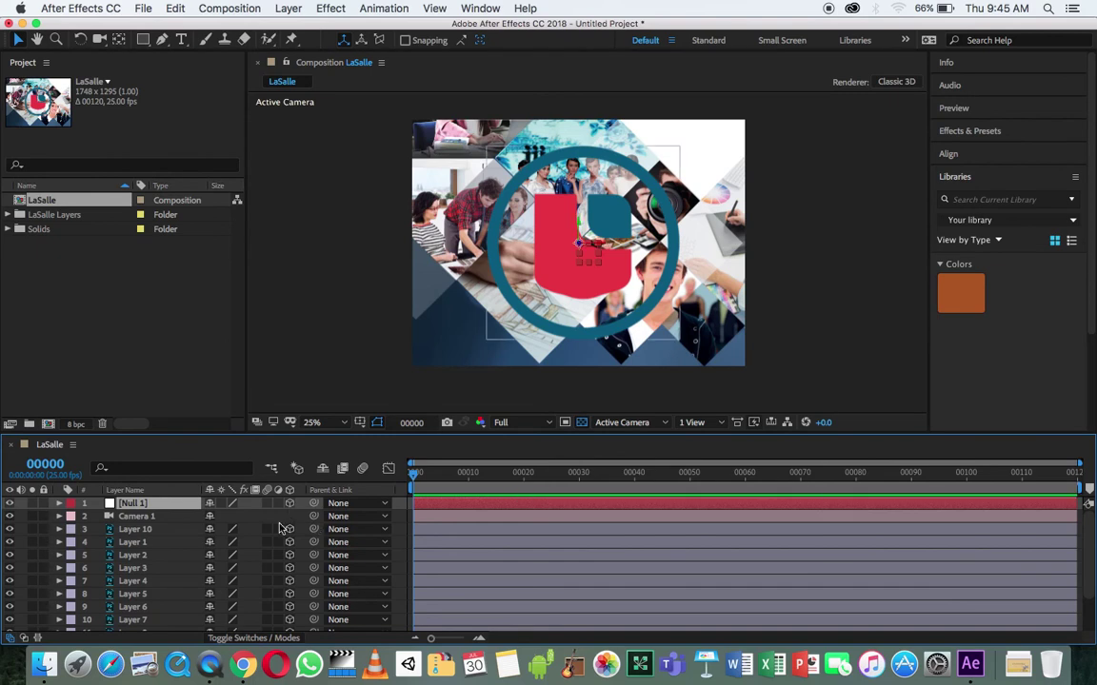
# Parent Camera 1 to Null 1, reveal Null 1's Position and Rotation, and test Y Rotation.
pyautogui.click(187, 517)
pyautogui.moveTo(314, 516); pyautogui.dragTo(160, 504)
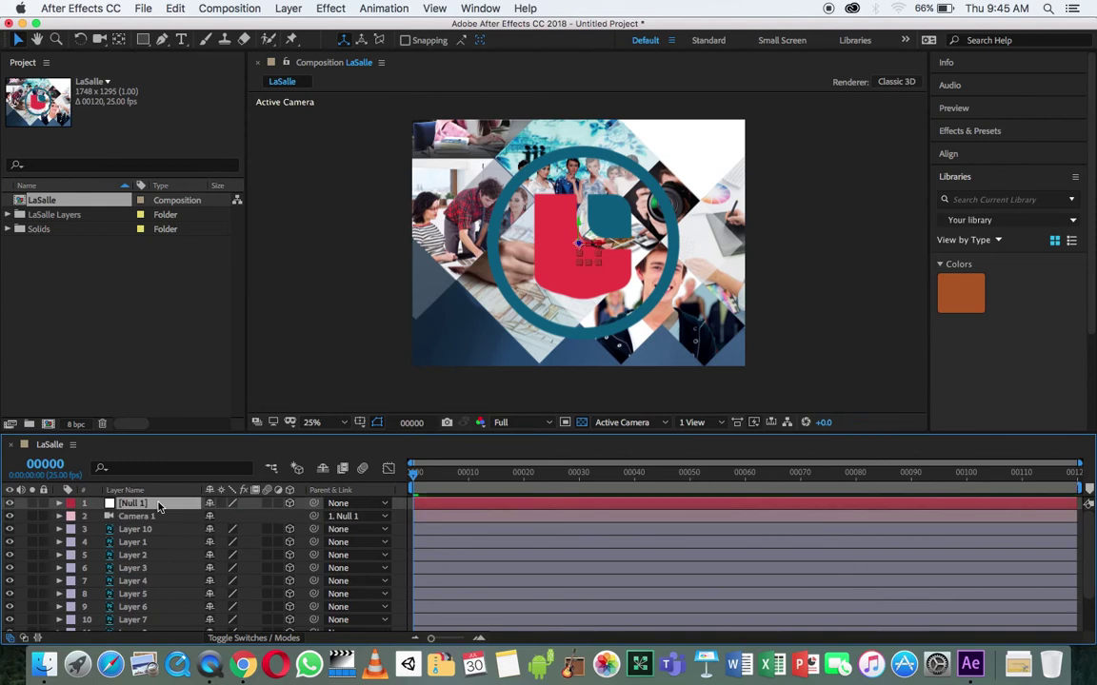
pyautogui.press('p')
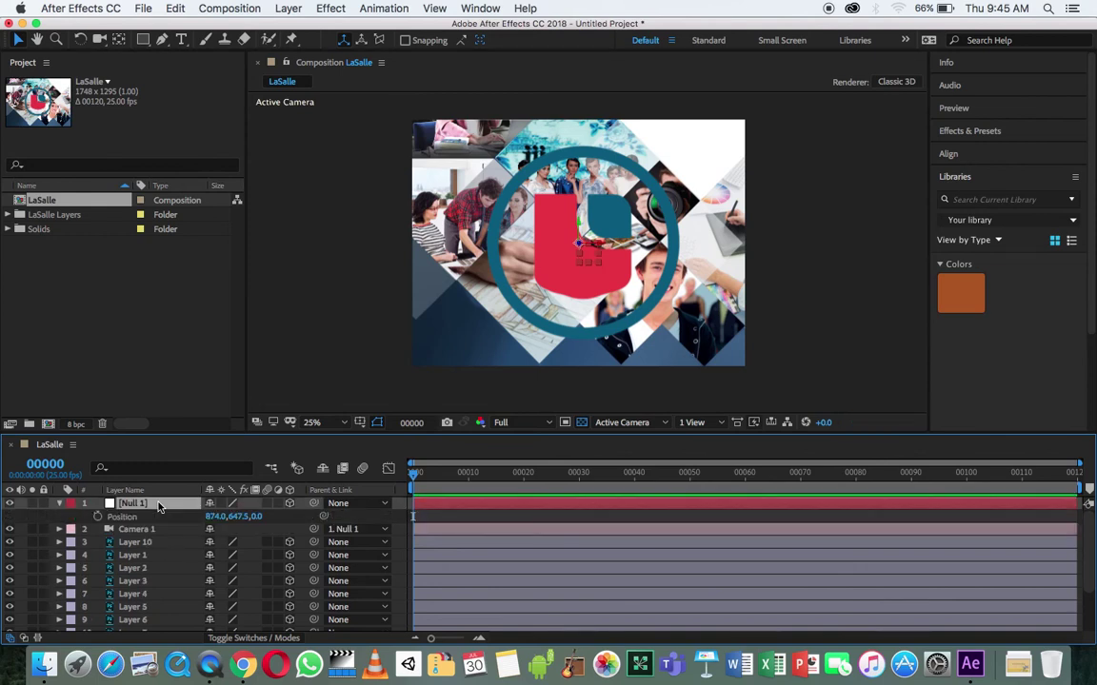
pyautogui.hotkey('shift', 'r')
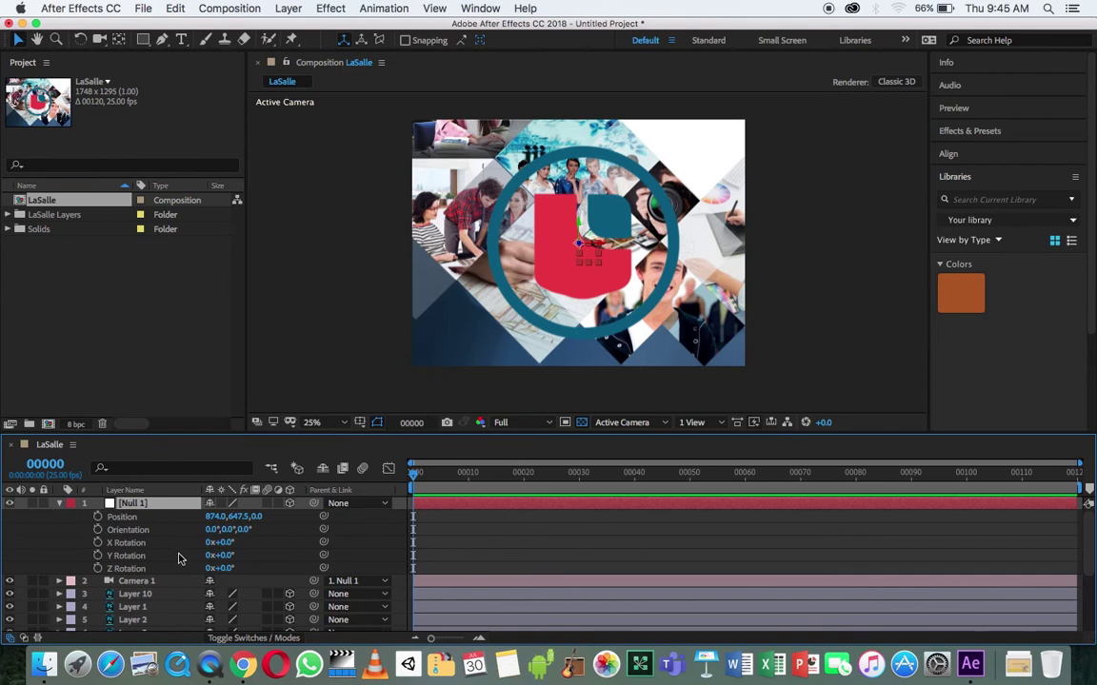
pyautogui.moveTo(220, 554); pyautogui.dragTo(229, 555)
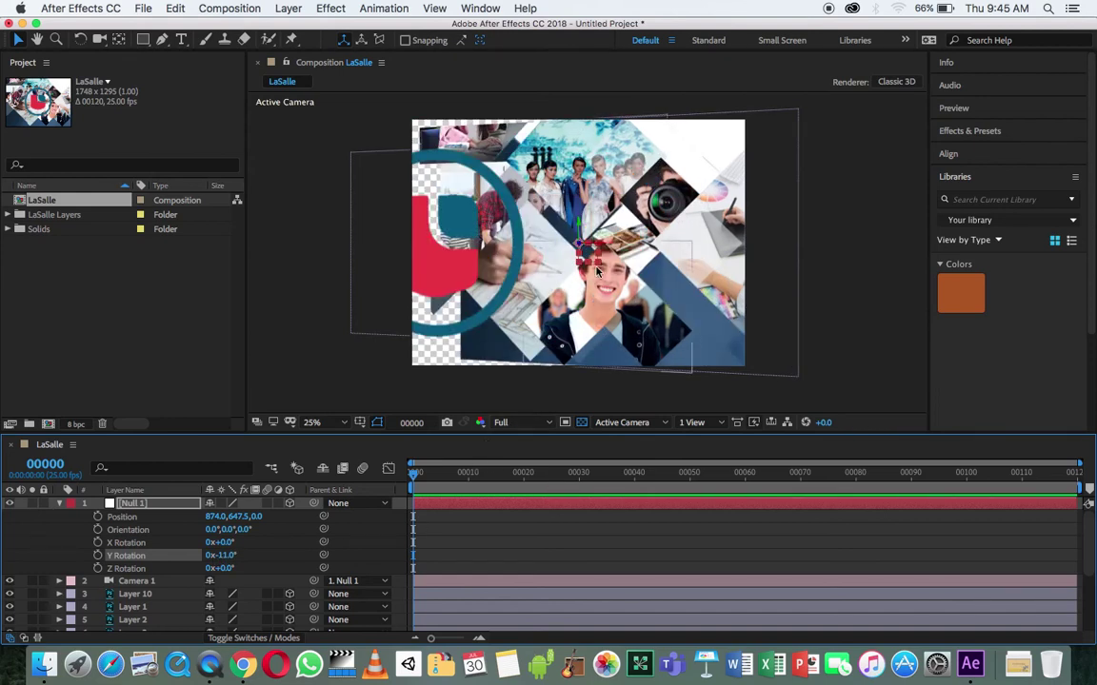
# Set preview resolution to Quarter, reset Y Rotation to 0° at frame 0, and set Camera 1's parent to None.
pyautogui.click(504, 421)
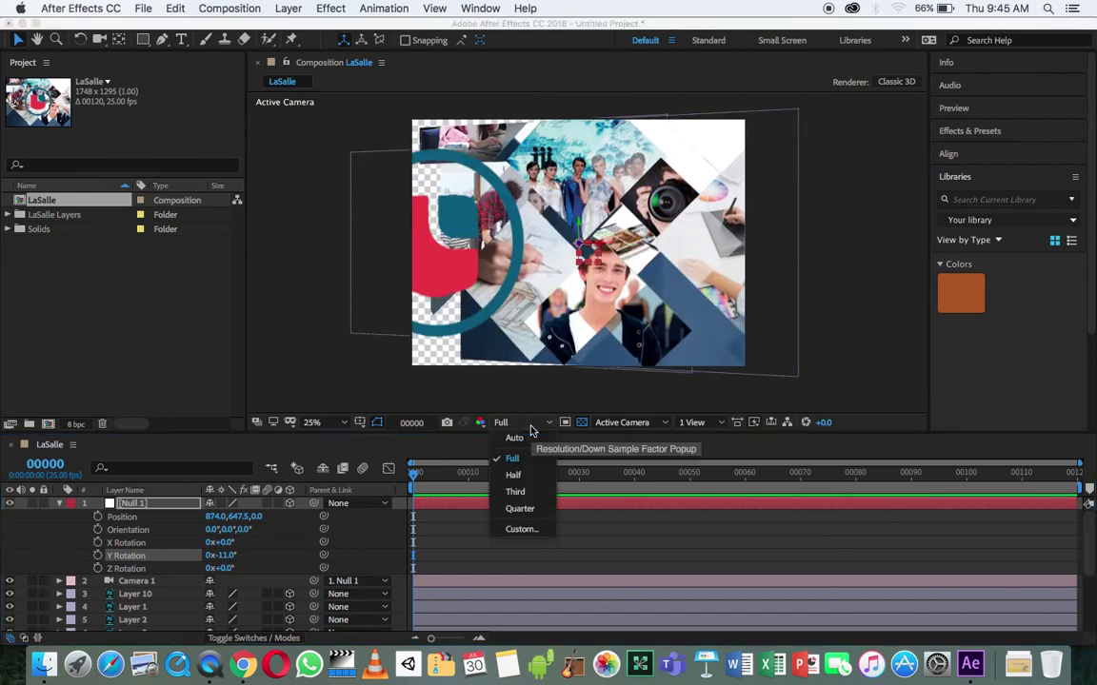
pyautogui.click(522, 508)
pyautogui.click(522, 473)
pyautogui.moveTo(504, 478); pyautogui.dragTo(335, 533)
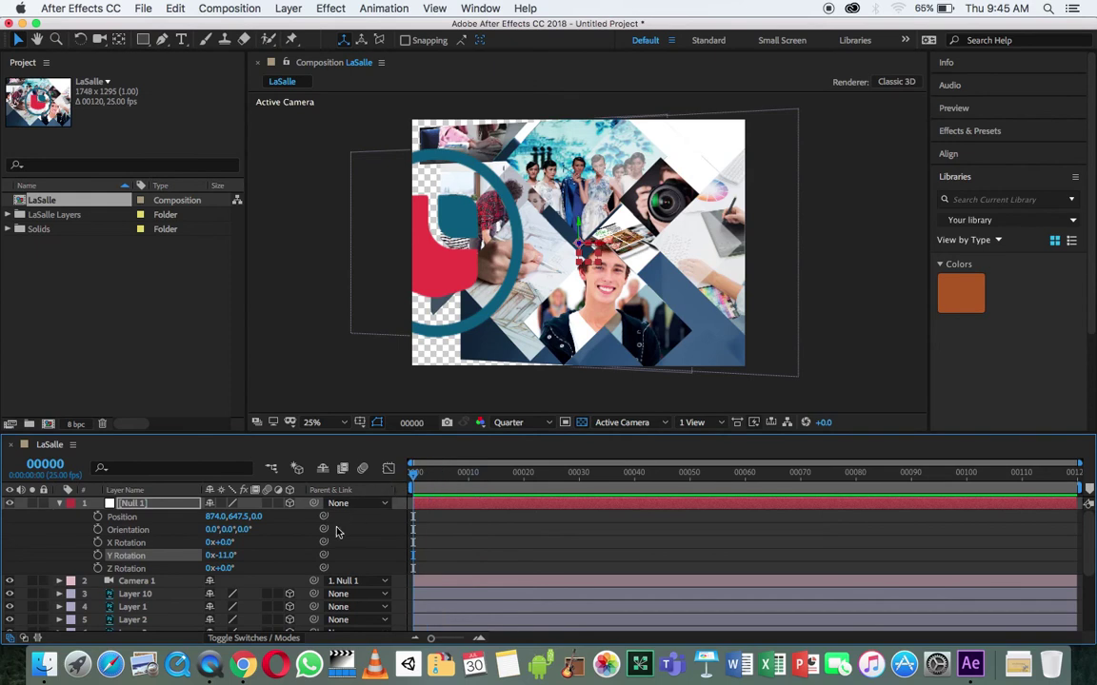
pyautogui.click(225, 555)
pyautogui.write('+0')
pyautogui.press('Return')
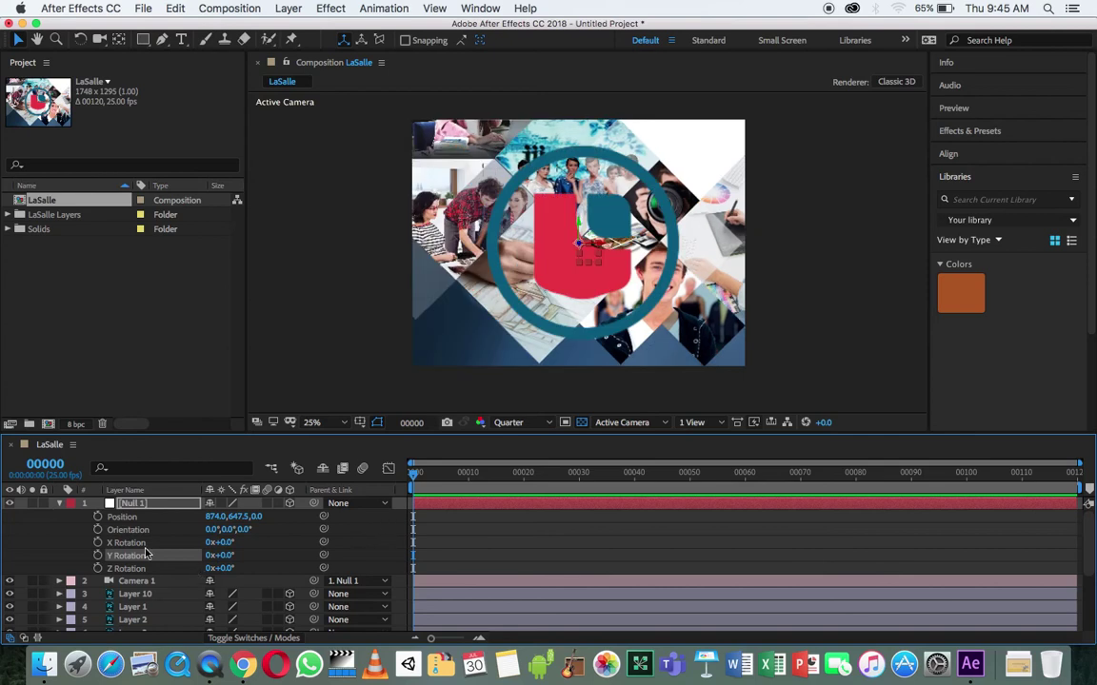
pyautogui.click(357, 580)
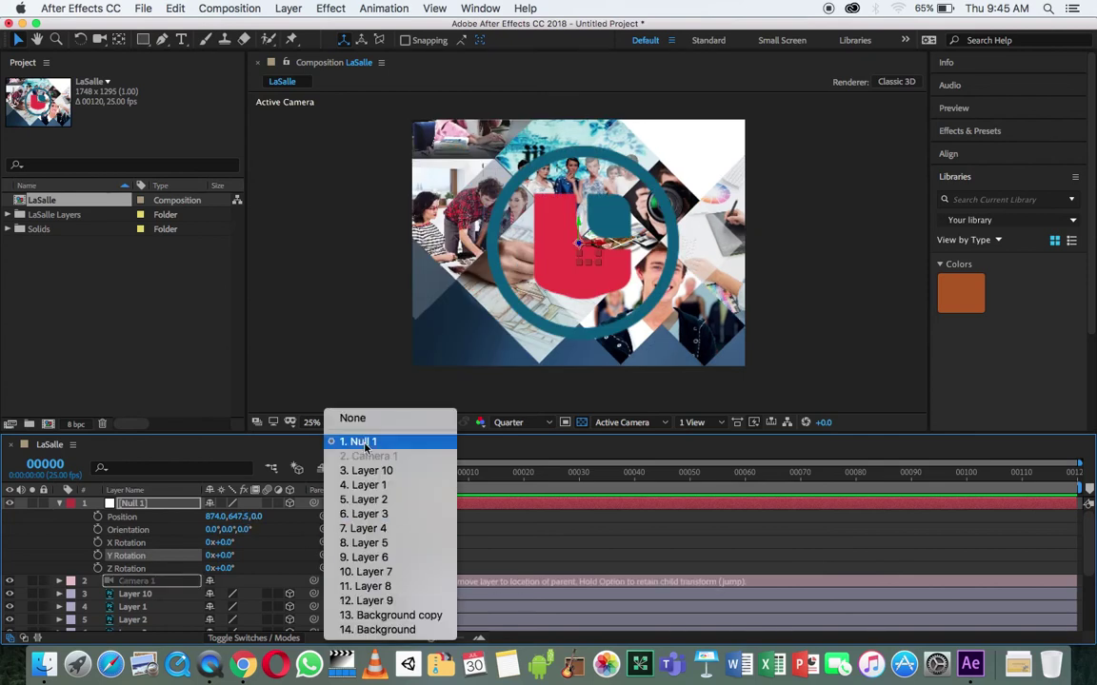
pyautogui.click(364, 428)
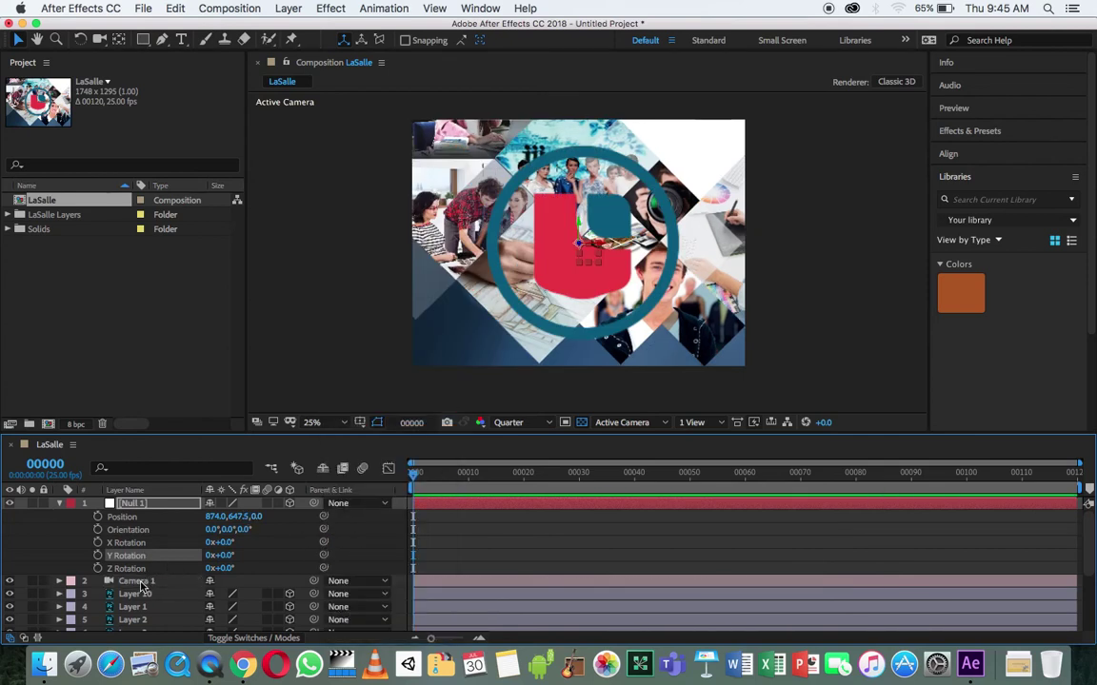
pyautogui.click(99, 39)
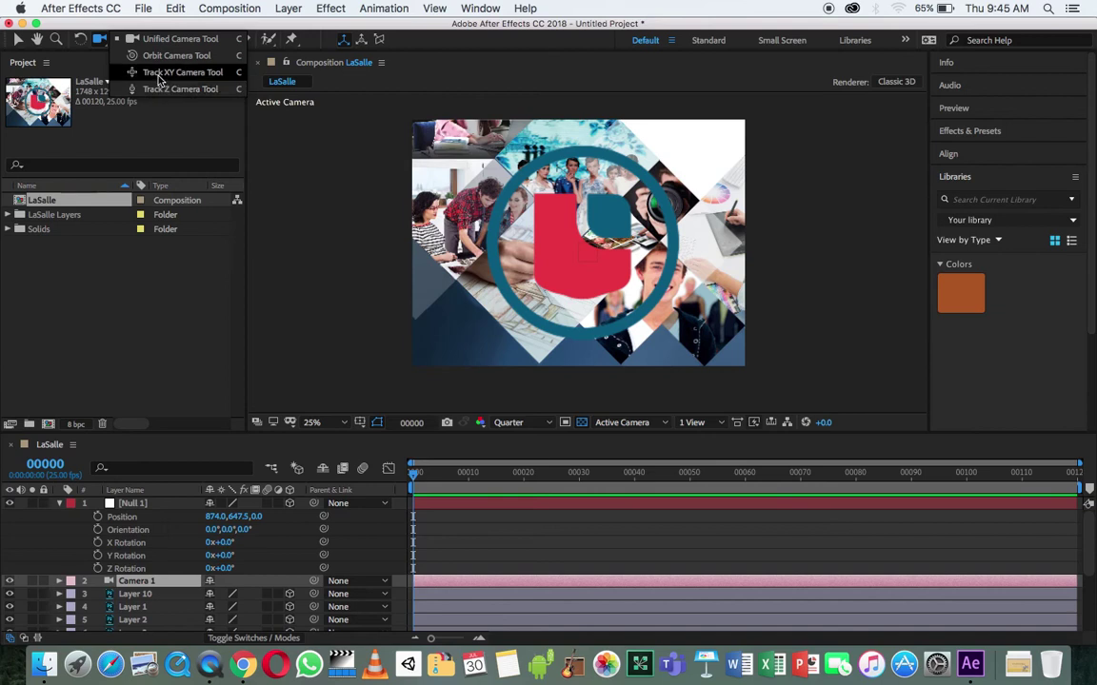
# Try the Track XY and Orbit Camera tools on the collage, then undo back to the front-on view.
pyautogui.click(159, 75)
pyautogui.click(591, 263)
pyautogui.moveTo(591, 263); pyautogui.dragTo(735, 266)
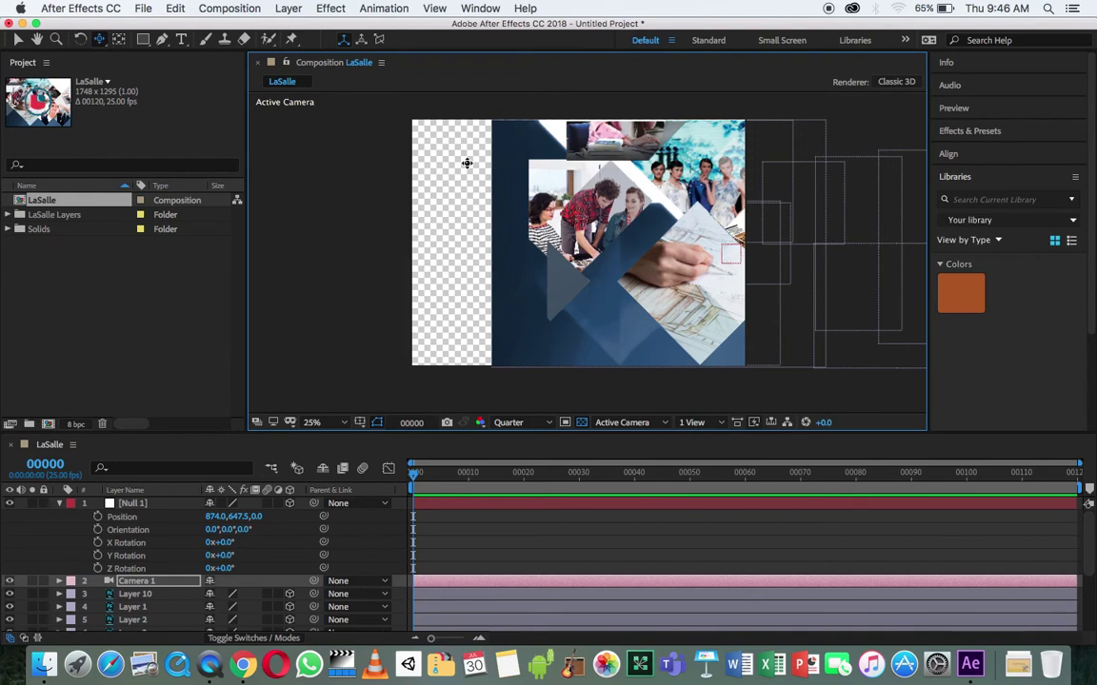
pyautogui.moveTo(99, 40); pyautogui.dragTo(117, 58)
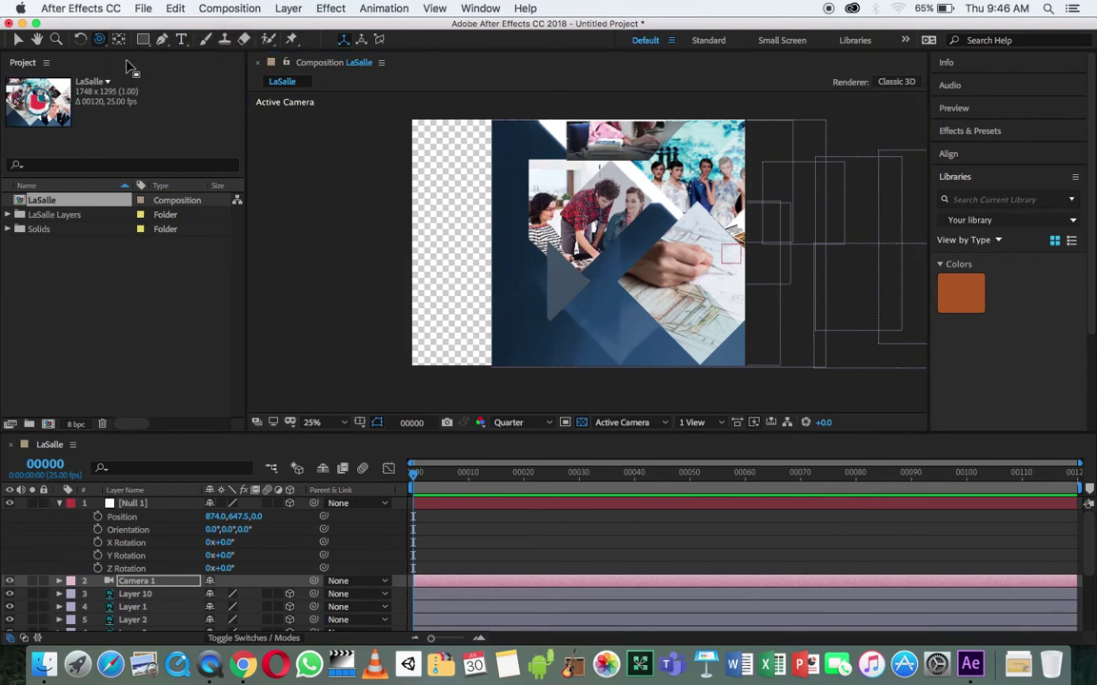
pyautogui.moveTo(610, 240)
pyautogui.mouseDown()
pyautogui.moveTo(675, 264)
pyautogui.moveTo(706, 263)
pyautogui.mouseUp()
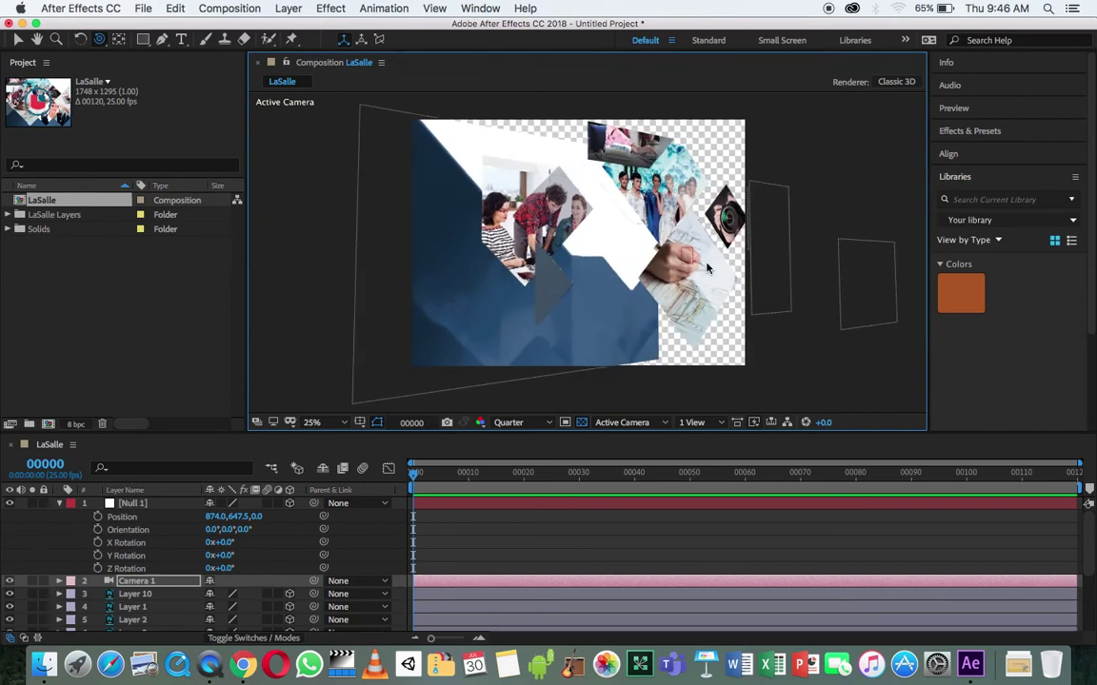
pyautogui.hotkey('ctrl', 'z')
pyautogui.press('super+z')
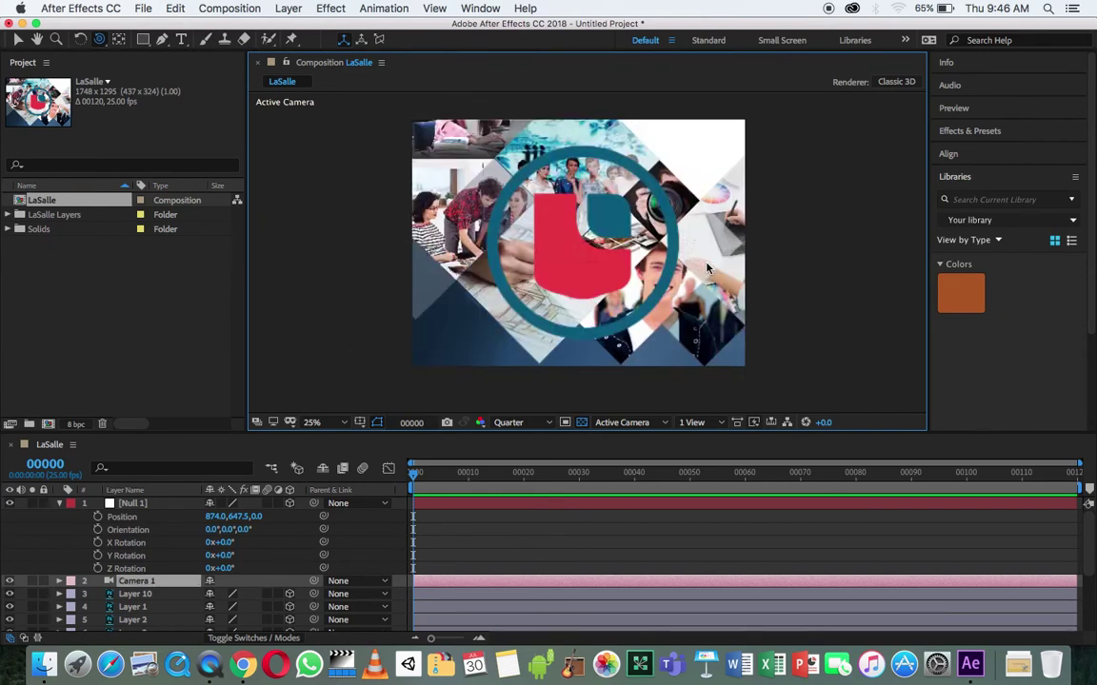
# Pick-whip Camera 1's parent to Null 1 again and return to the Selection tool.
pyautogui.moveTo(314, 581); pyautogui.dragTo(133, 503)
pyautogui.click(133, 502)
pyautogui.press('v')
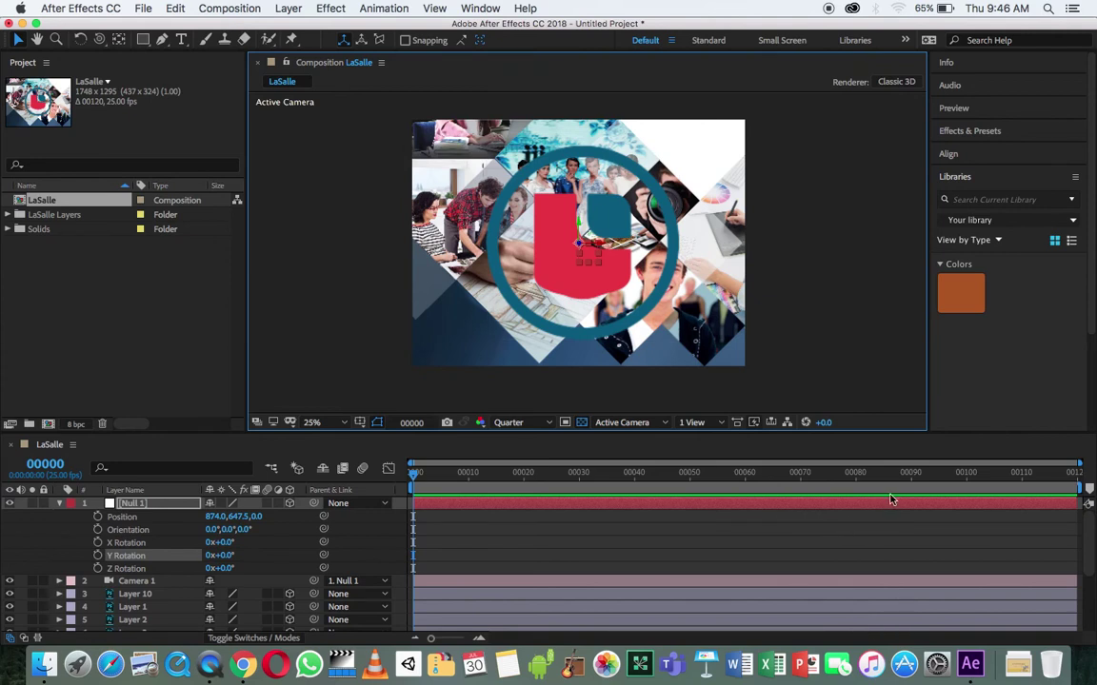
# Check the Composition Settings and close them without changes.
pyautogui.click(209, 8)
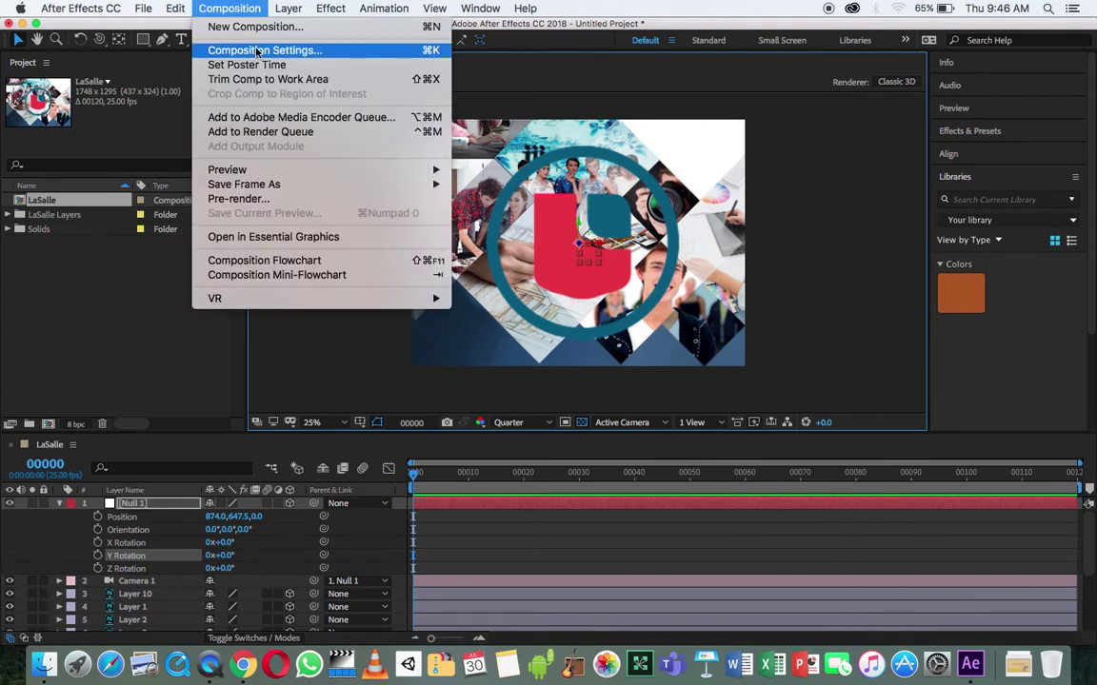
pyautogui.click(257, 52)
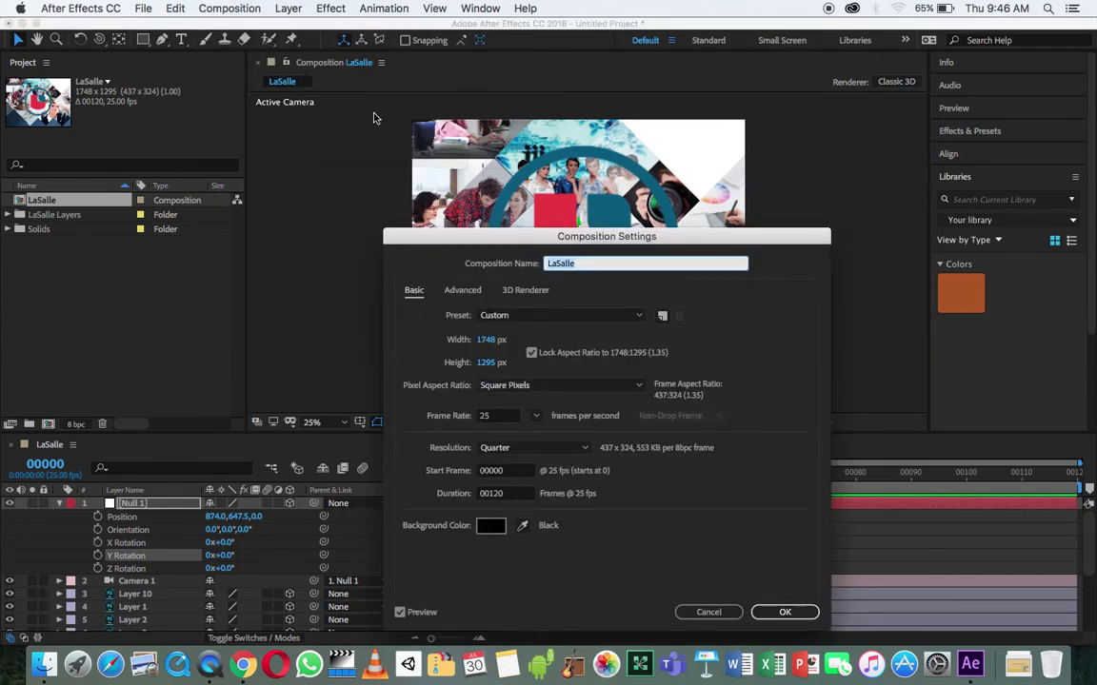
pyautogui.click(783, 613)
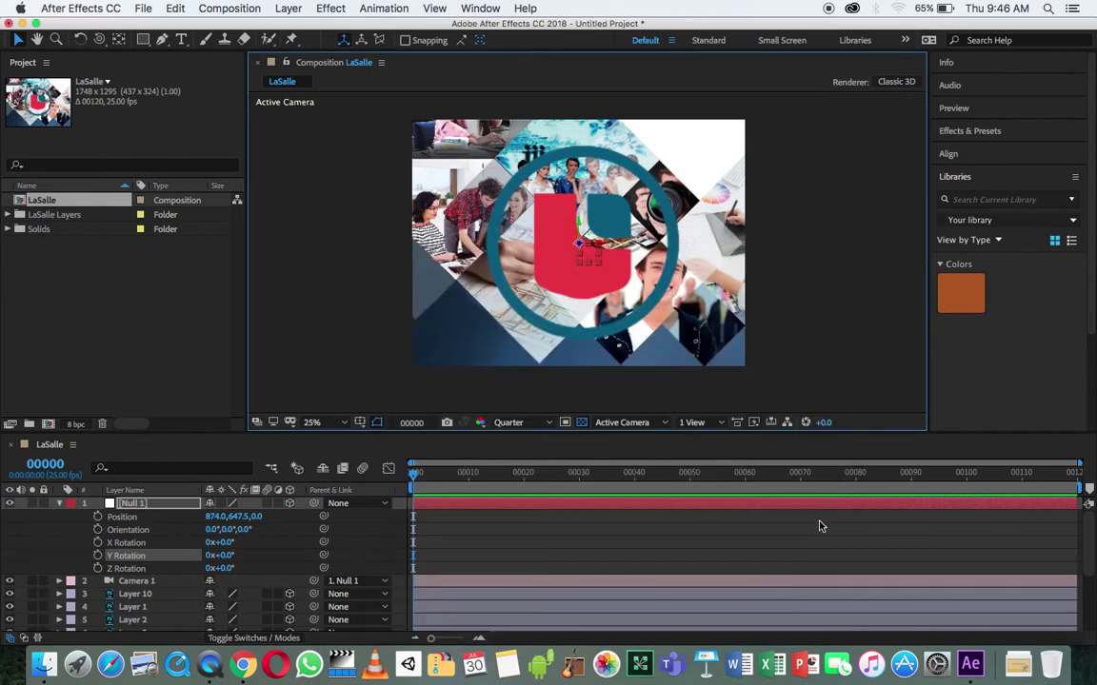
# Put the current time at frame 00075 and start keyframing Null 1's Position.
pyautogui.click(839, 472)
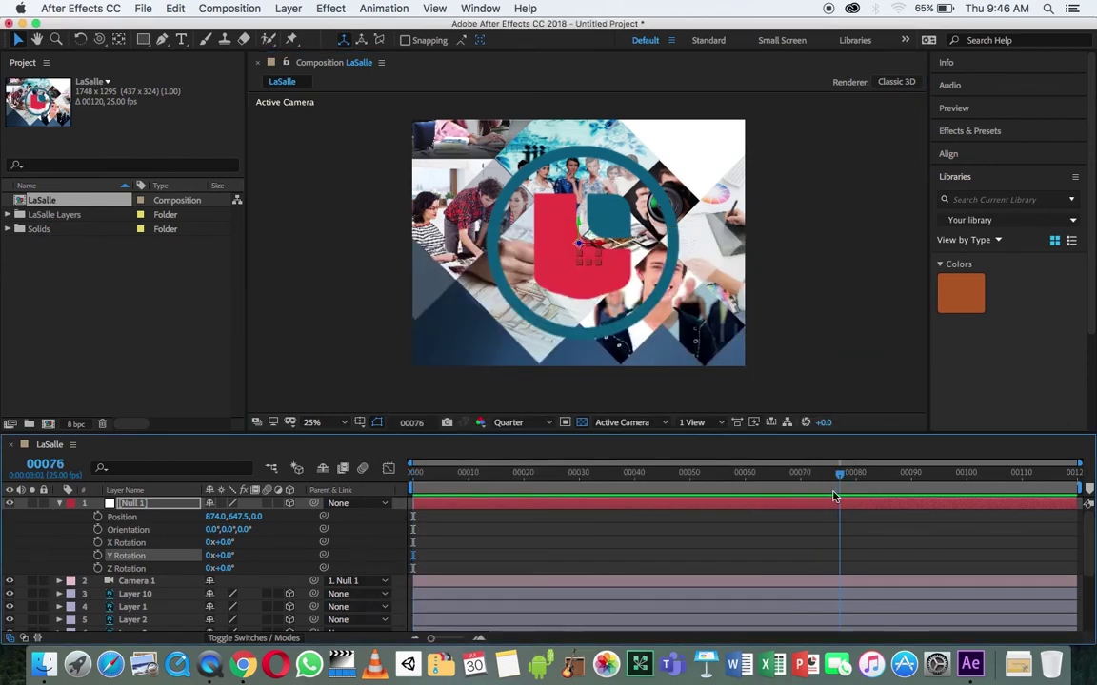
pyautogui.press('pageup')
pyautogui.click(97, 516)
# Keyframe Null 1's X, Y and Z Rotation and move its keyframes to frame 90.
pyautogui.click(98, 542)
pyautogui.click(97, 555)
pyautogui.click(98, 568)
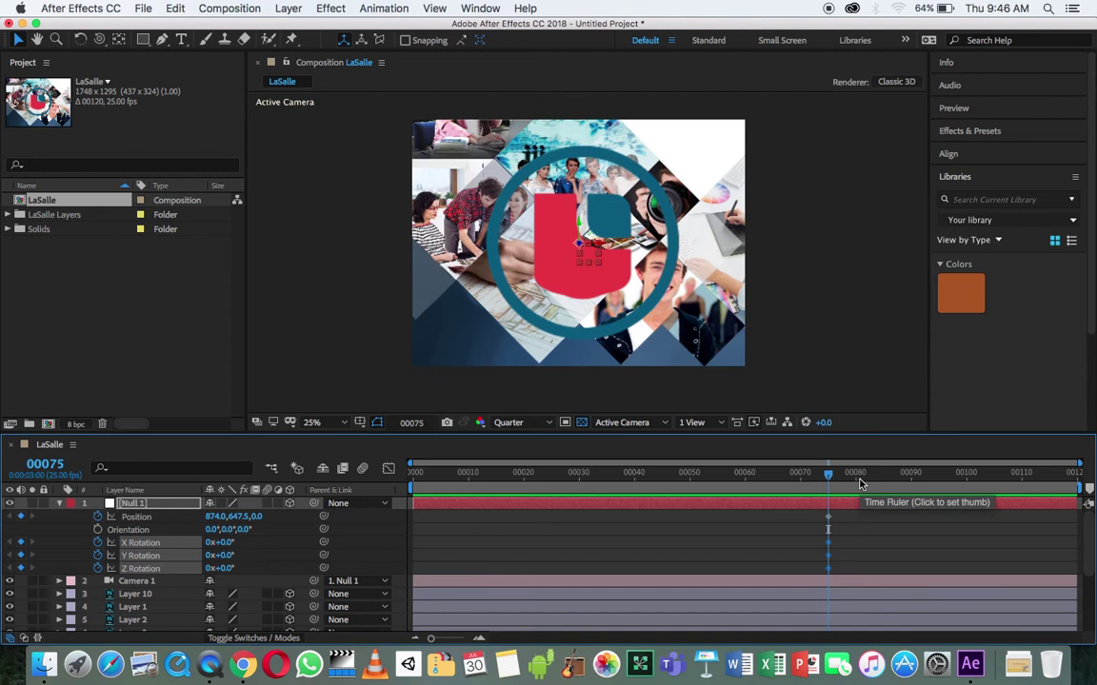
pyautogui.click(911, 478)
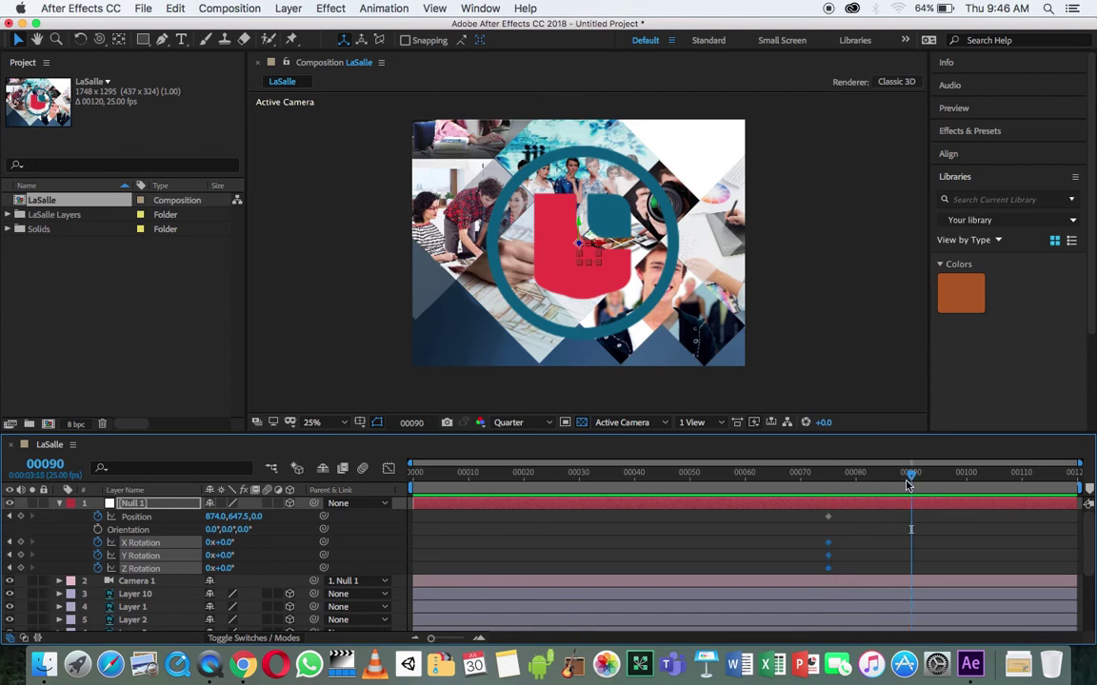
pyautogui.moveTo(846, 512)
pyautogui.mouseDown()
pyautogui.moveTo(807, 580)
pyautogui.moveTo(907, 571)
pyautogui.moveTo(897, 572)
pyautogui.mouseUp()
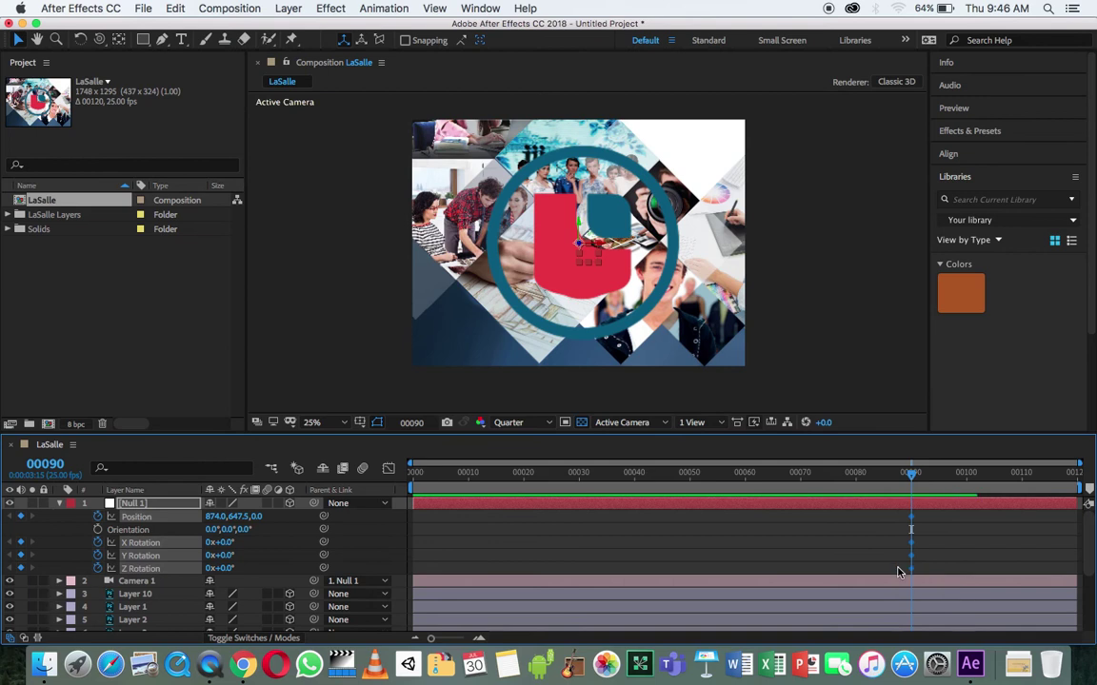
# At frame 0, push Null 1 back in depth, tilt X to -8°, reframe vertically, and preview.
pyautogui.moveTo(491, 472); pyautogui.dragTo(370, 472)
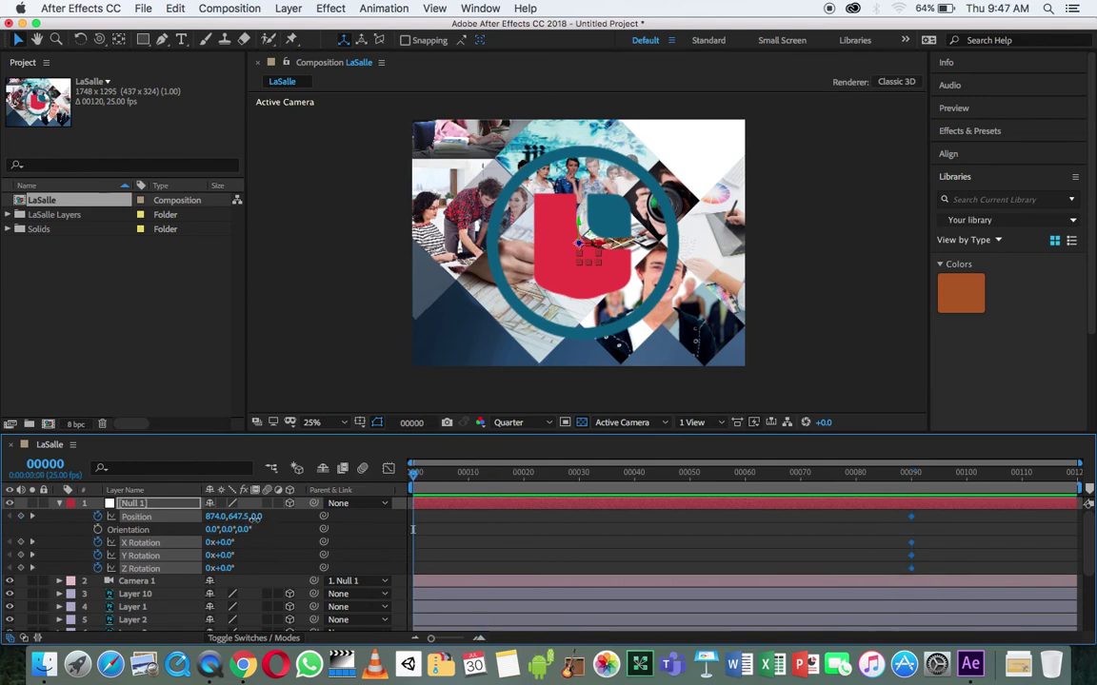
pyautogui.moveTo(257, 517); pyautogui.dragTo(869, 483)
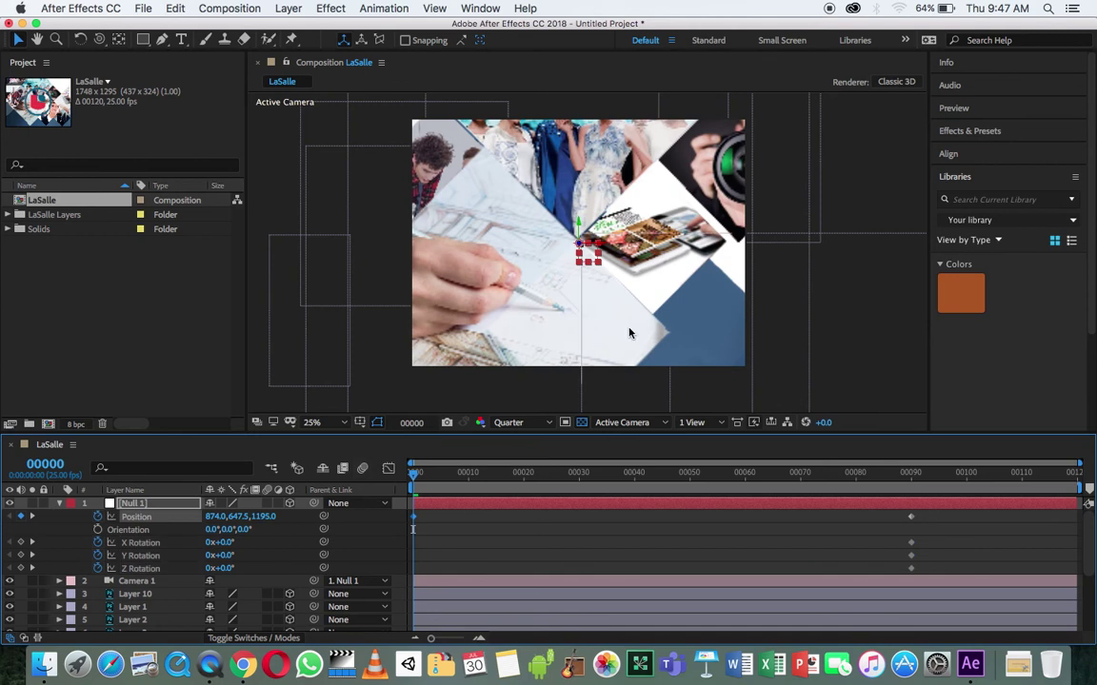
pyautogui.moveTo(221, 542); pyautogui.dragTo(219, 543)
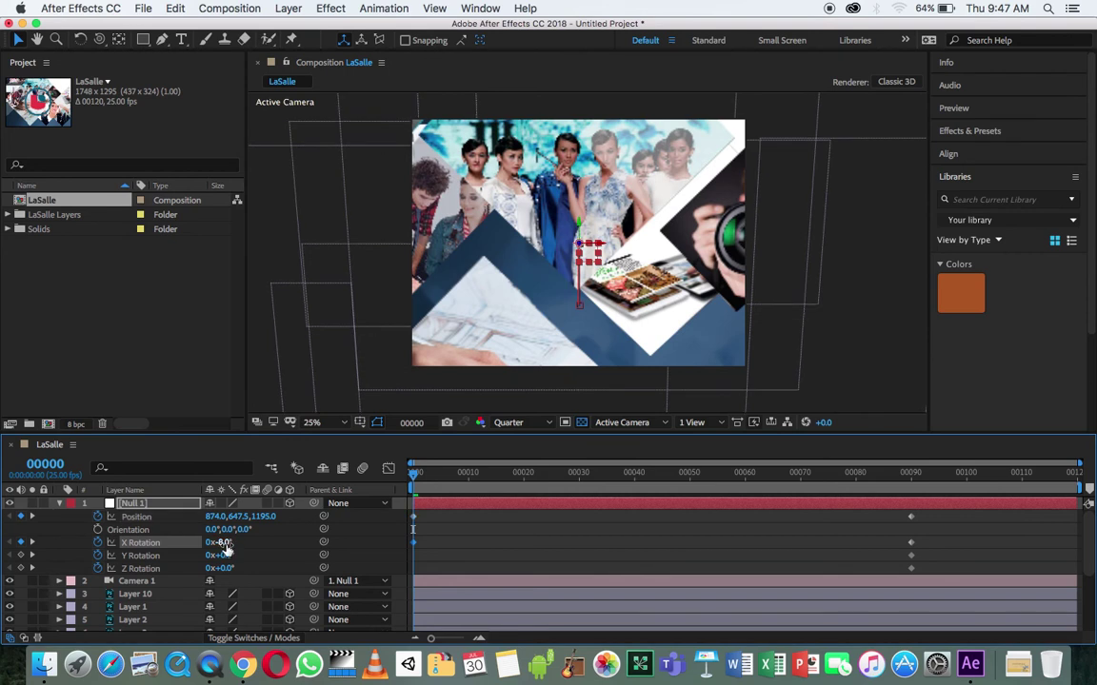
pyautogui.moveTo(219, 543); pyautogui.dragTo(213, 543)
pyautogui.moveTo(265, 515)
pyautogui.mouseDown()
pyautogui.moveTo(539, 504)
pyautogui.moveTo(334, 529)
pyautogui.mouseUp()
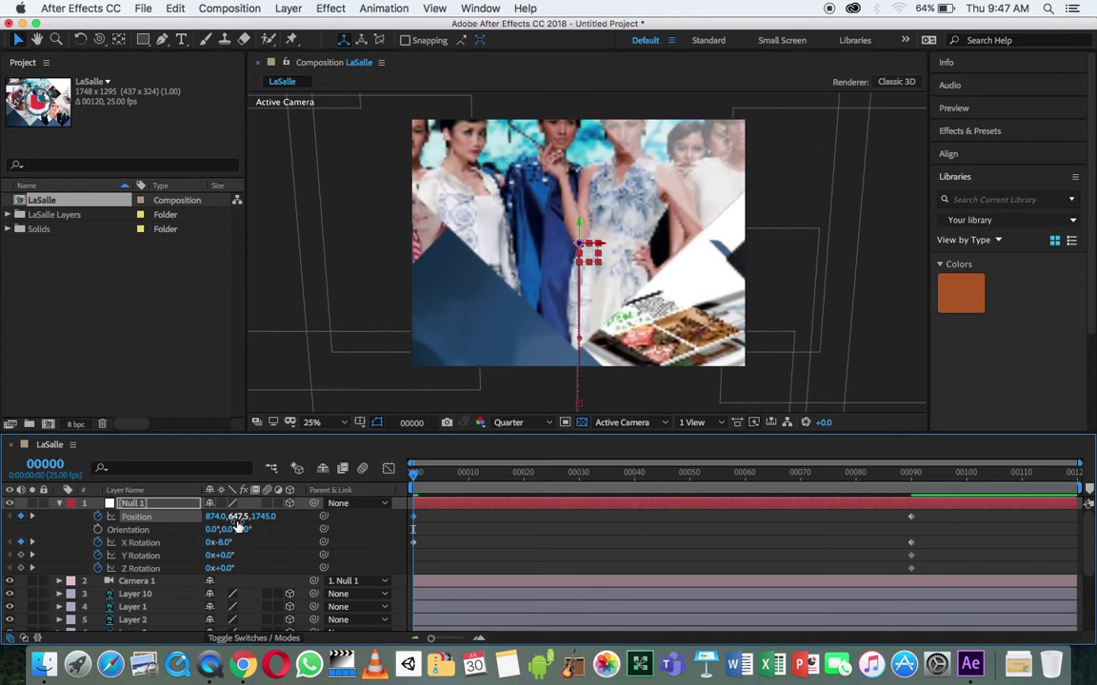
pyautogui.moveTo(234, 516)
pyautogui.mouseDown()
pyautogui.moveTo(242, 527)
pyautogui.moveTo(67, 569)
pyautogui.mouseUp()
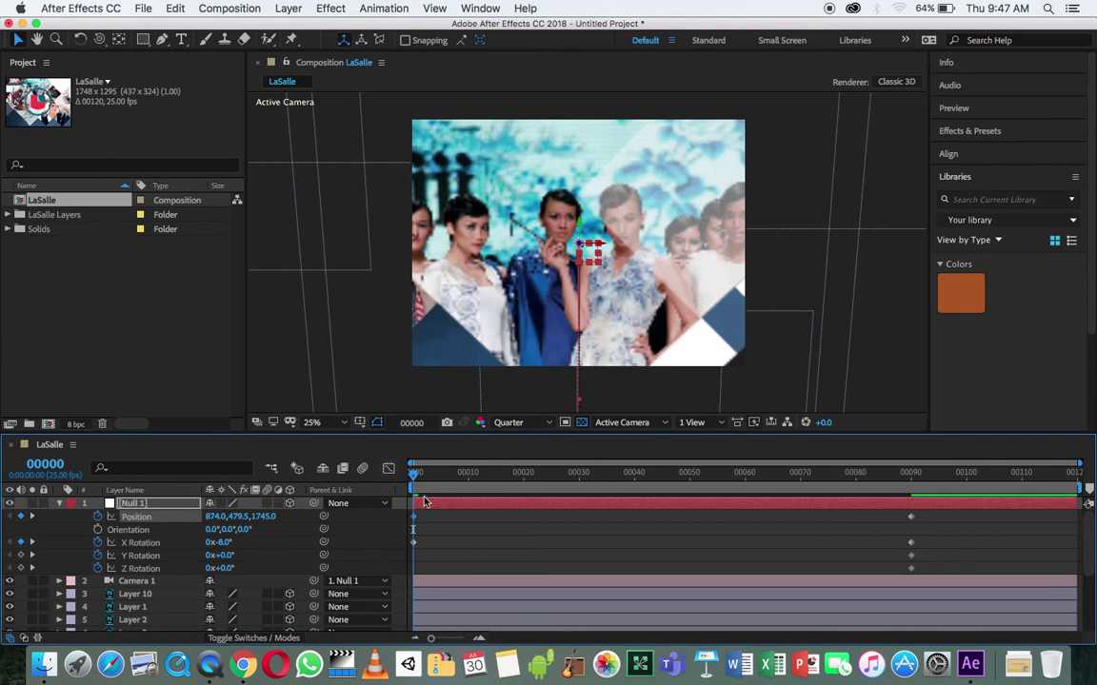
pyautogui.press('space')
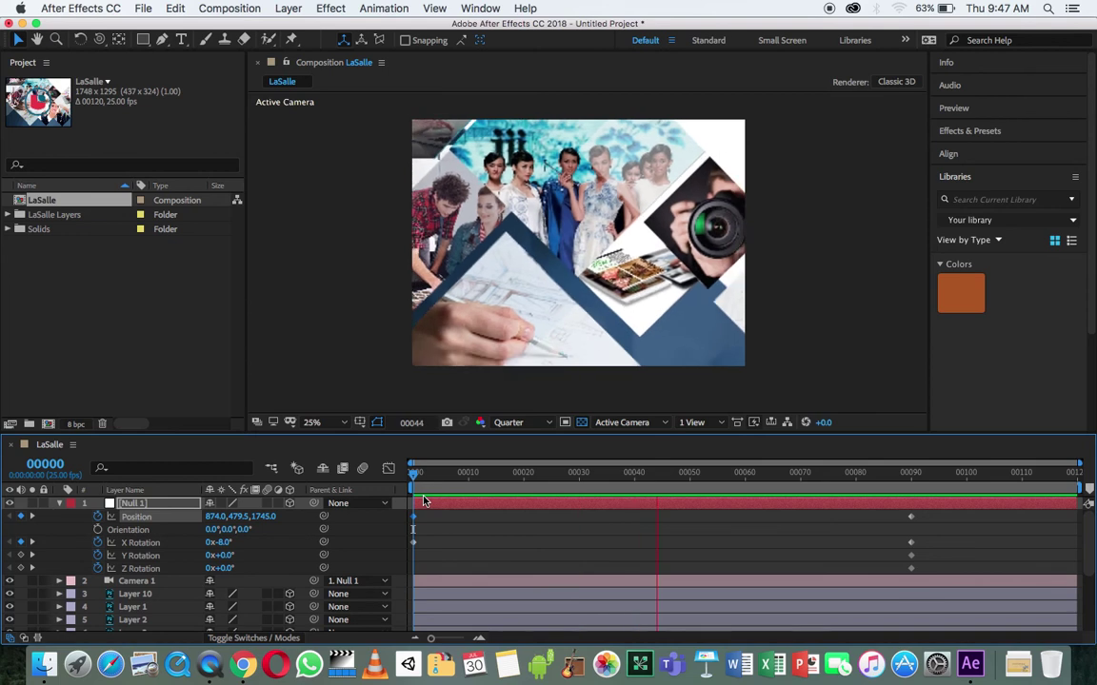
# Turn Null 1 on Y and reposition it to 664, 479.5, 1673, then preview from frame 0.
pyautogui.moveTo(455, 472); pyautogui.dragTo(413, 472)
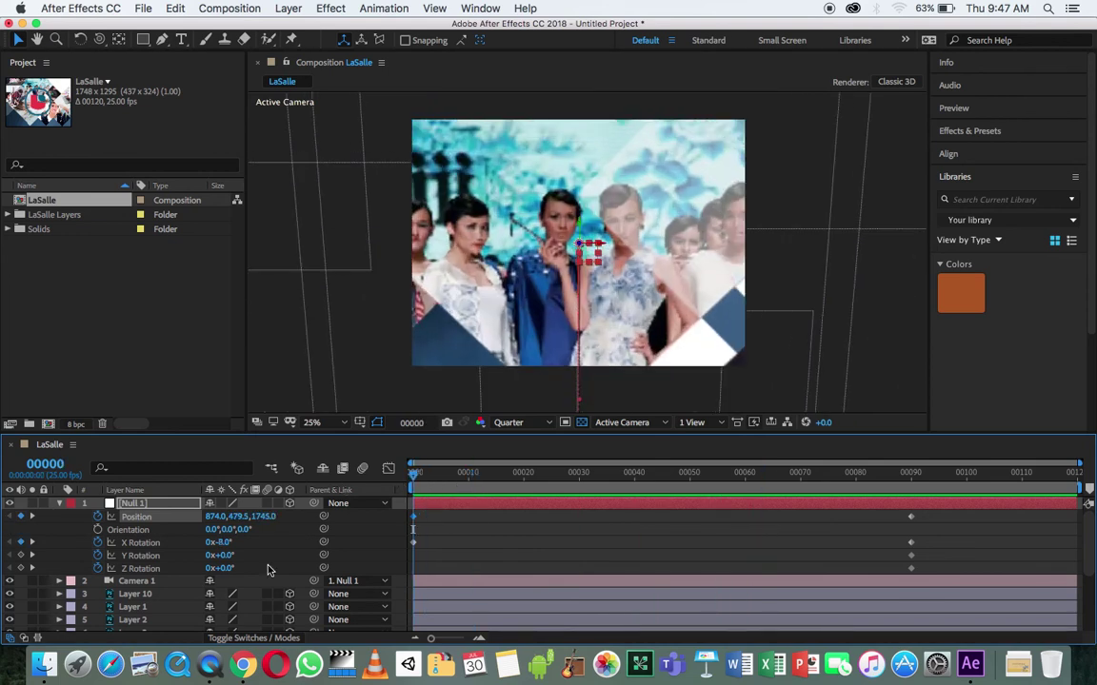
pyautogui.moveTo(220, 554); pyautogui.dragTo(238, 555)
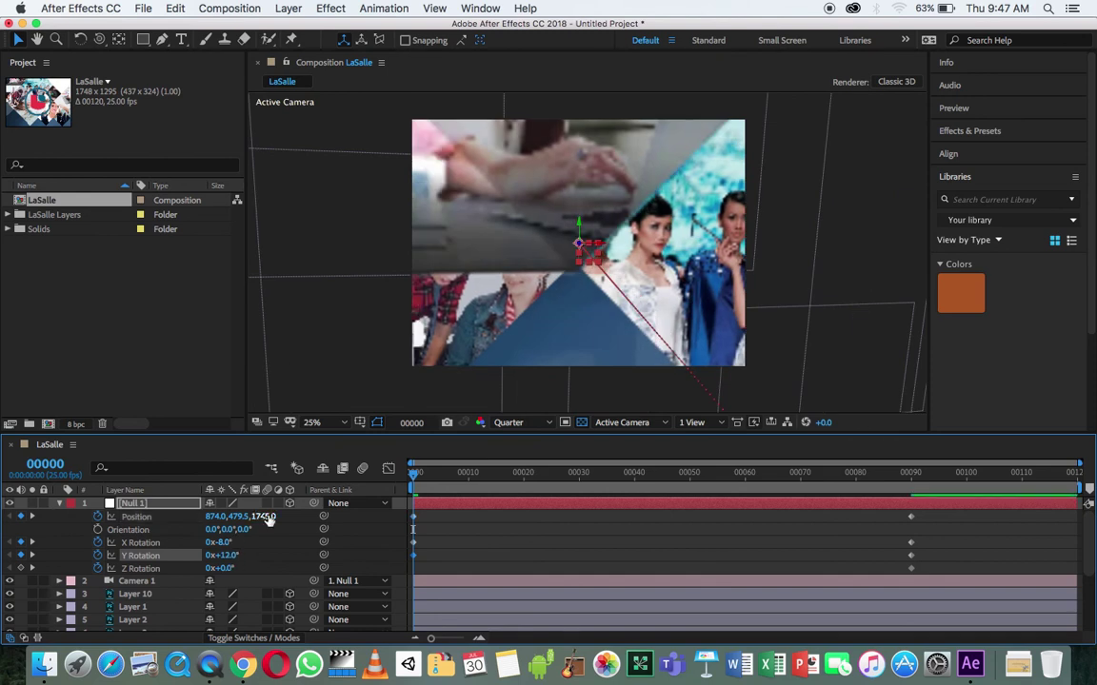
pyautogui.moveTo(262, 517)
pyautogui.mouseDown()
pyautogui.moveTo(221, 521)
pyautogui.moveTo(222, 555)
pyautogui.moveTo(206, 555)
pyautogui.moveTo(226, 563)
pyautogui.moveTo(219, 544)
pyautogui.moveTo(236, 553)
pyautogui.mouseUp()
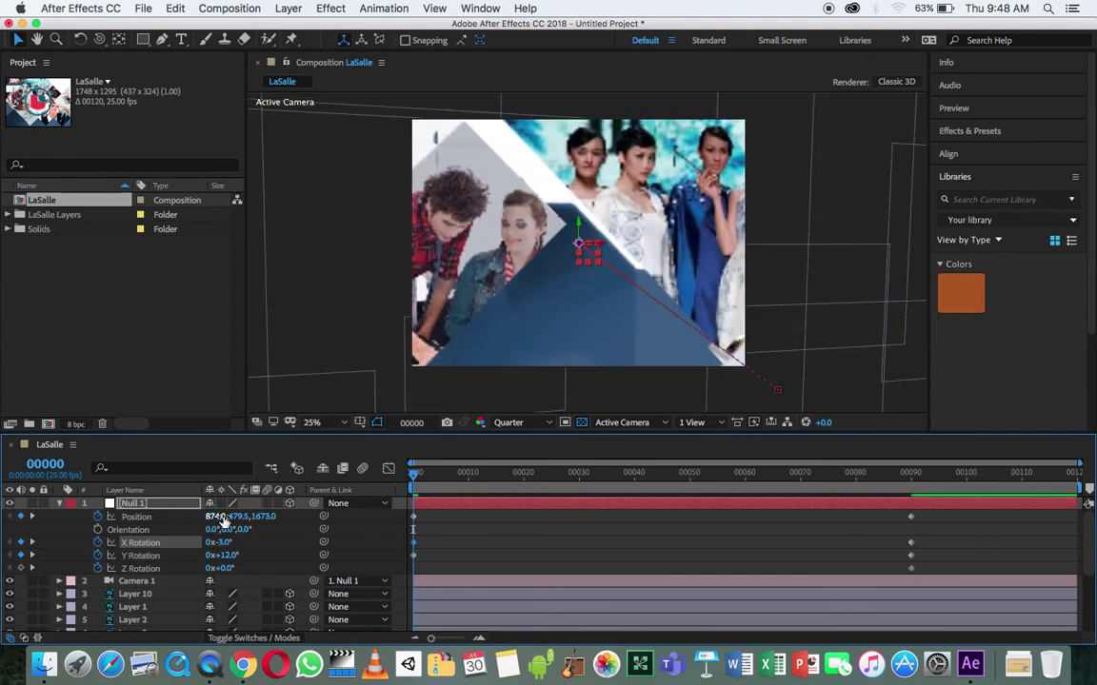
pyautogui.moveTo(215, 516); pyautogui.dragTo(70, 530)
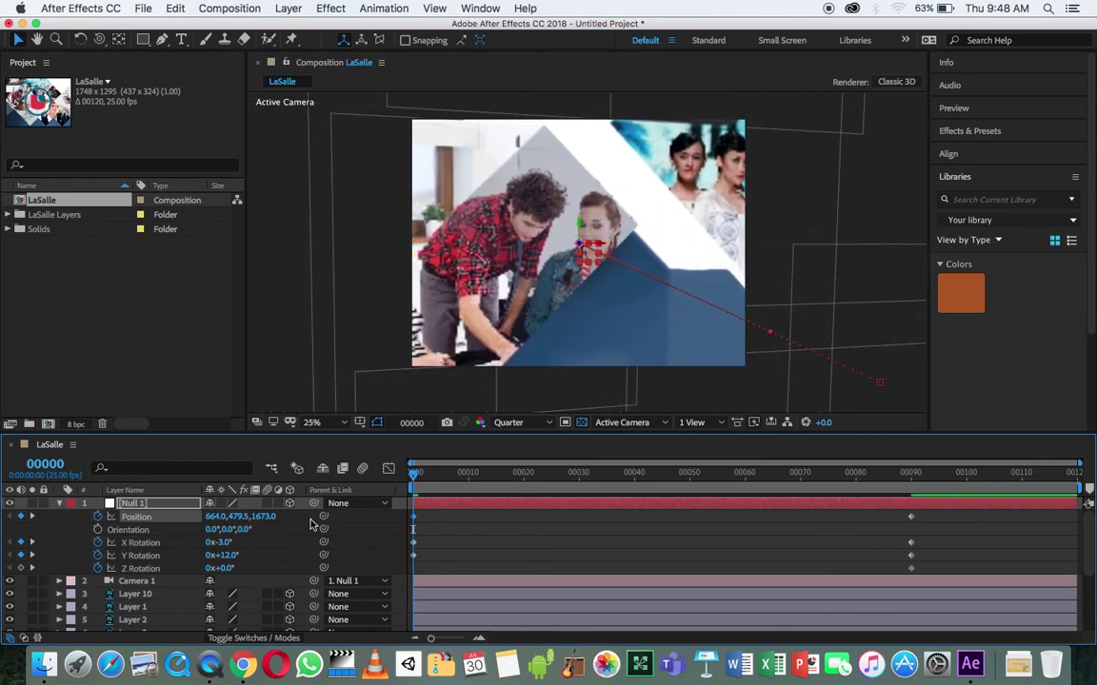
pyautogui.press('space')
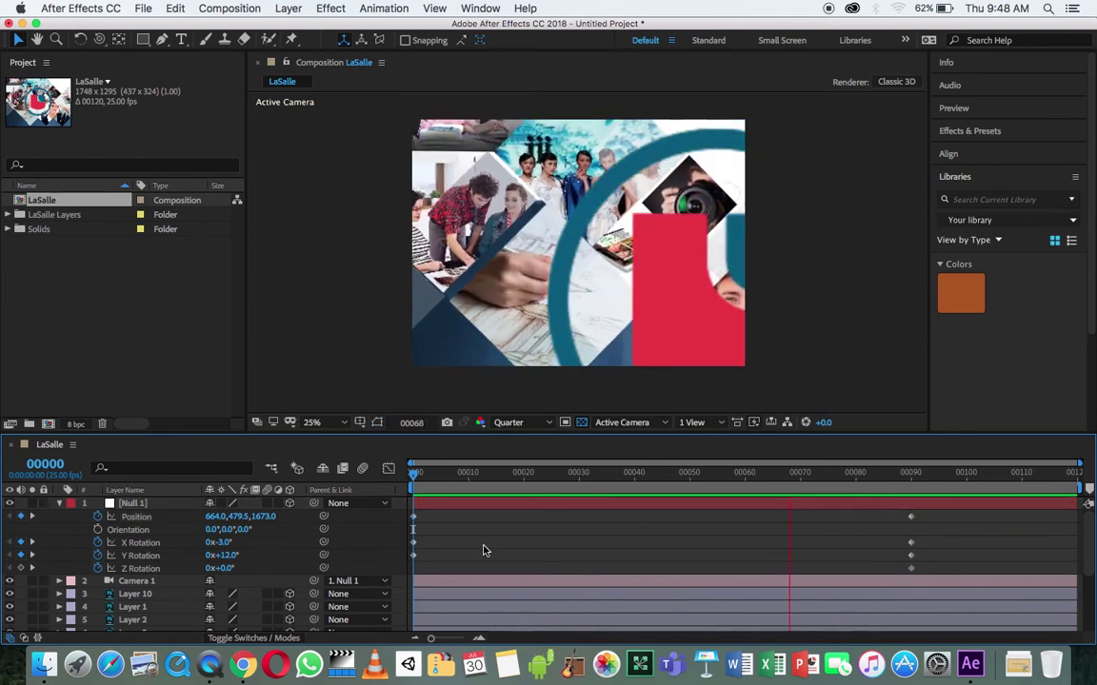
pyautogui.press('space')
pyautogui.press('Home')
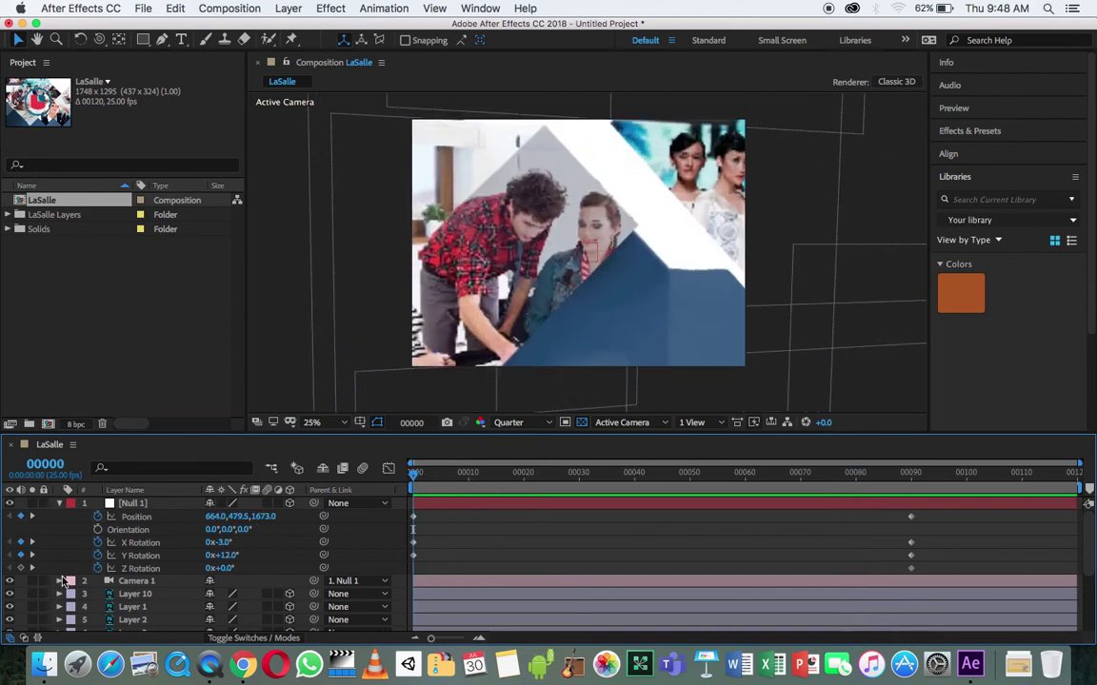
pyautogui.click(61, 580)
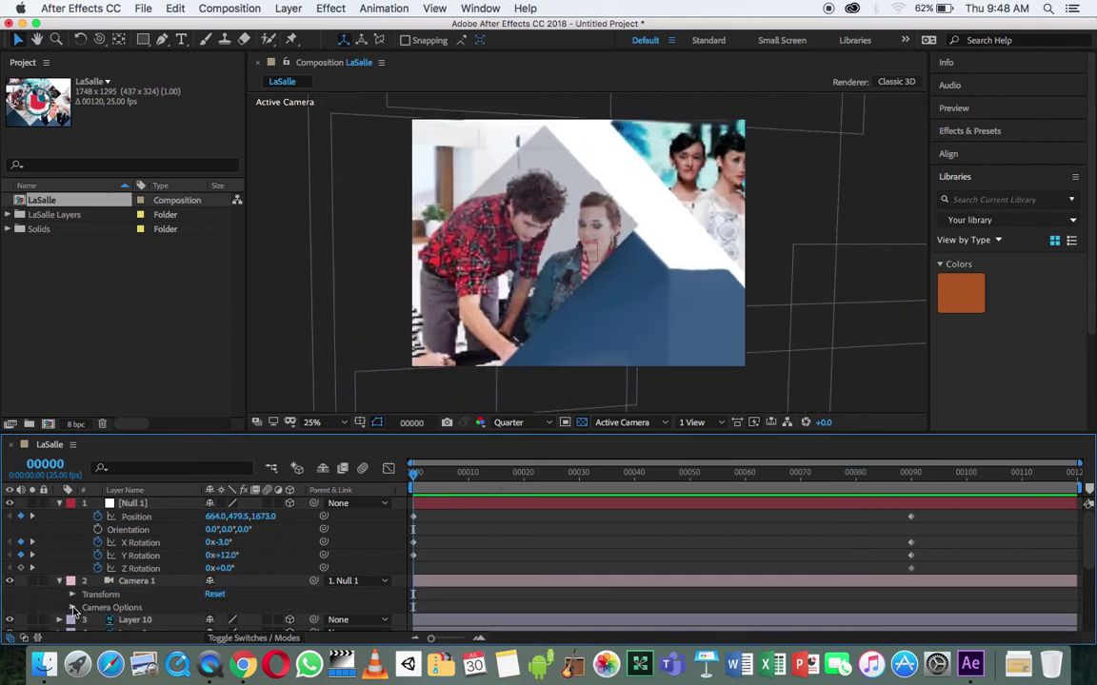
# Reveal Camera 1's Camera Options, enlarge the timeline and switch the viewer to Left view.
pyautogui.click(72, 607)
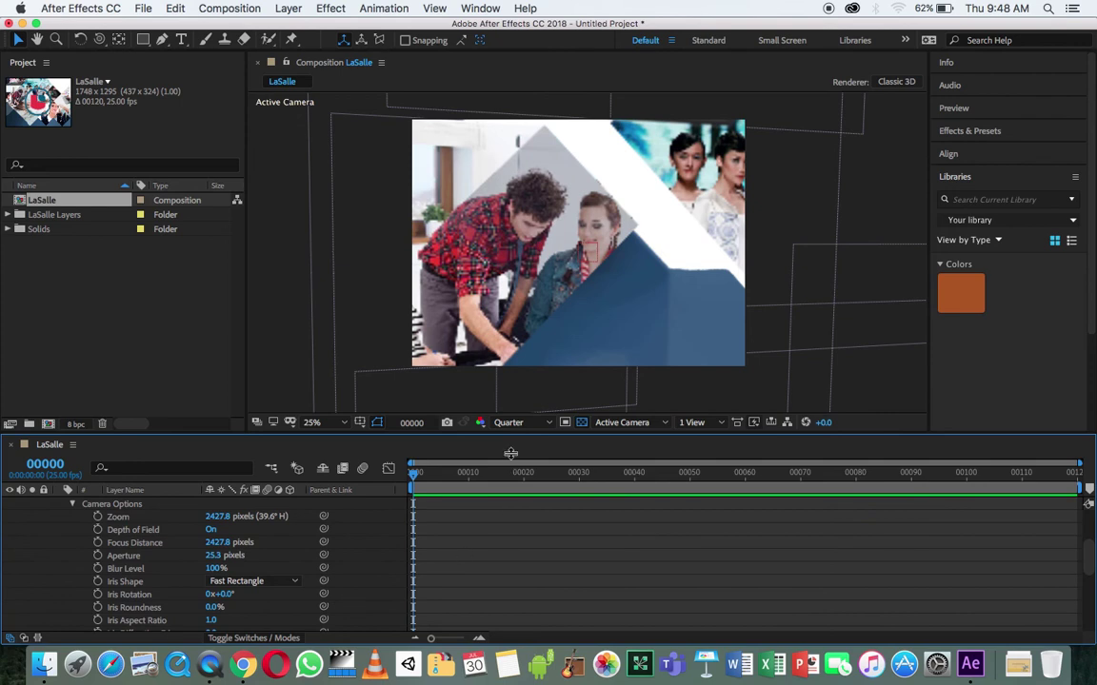
pyautogui.moveTo(514, 434); pyautogui.dragTo(631, 408)
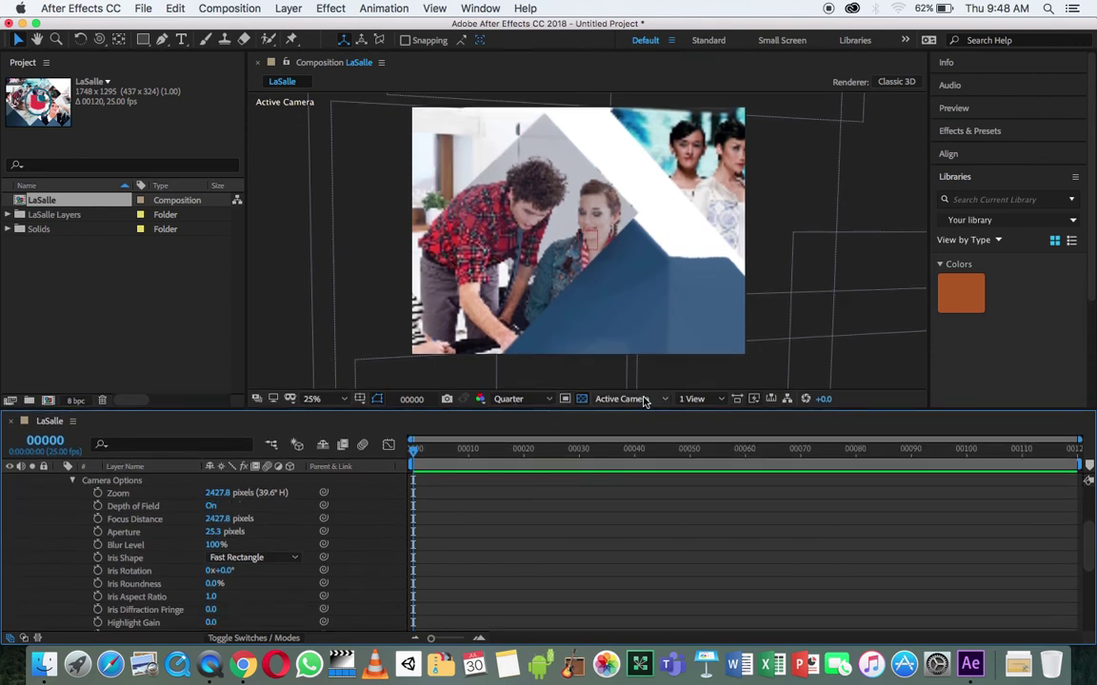
pyautogui.click(643, 400)
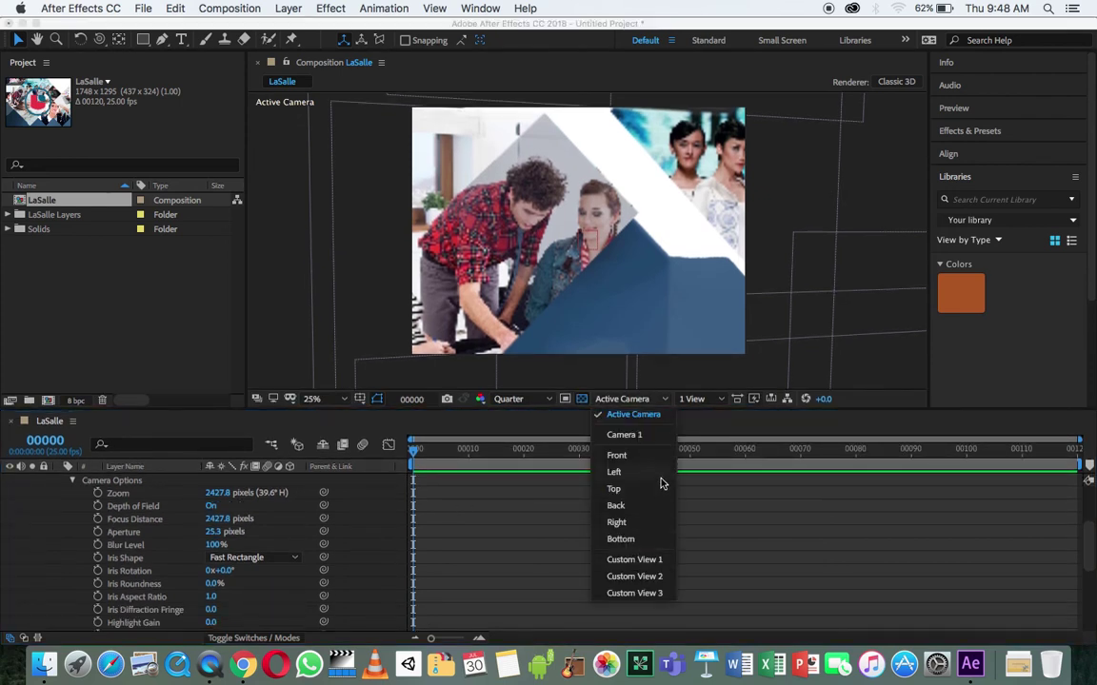
pyautogui.click(660, 475)
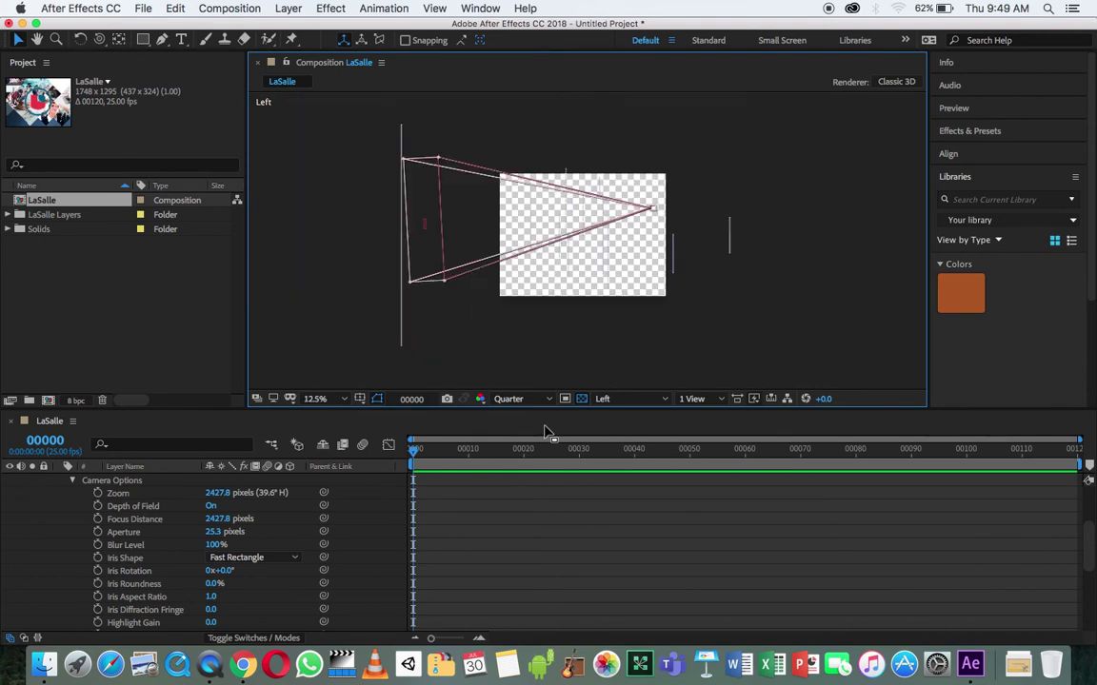
# Scrub through the animation to watch the camera travel, then return to Active Camera.
pyautogui.click(411, 419)
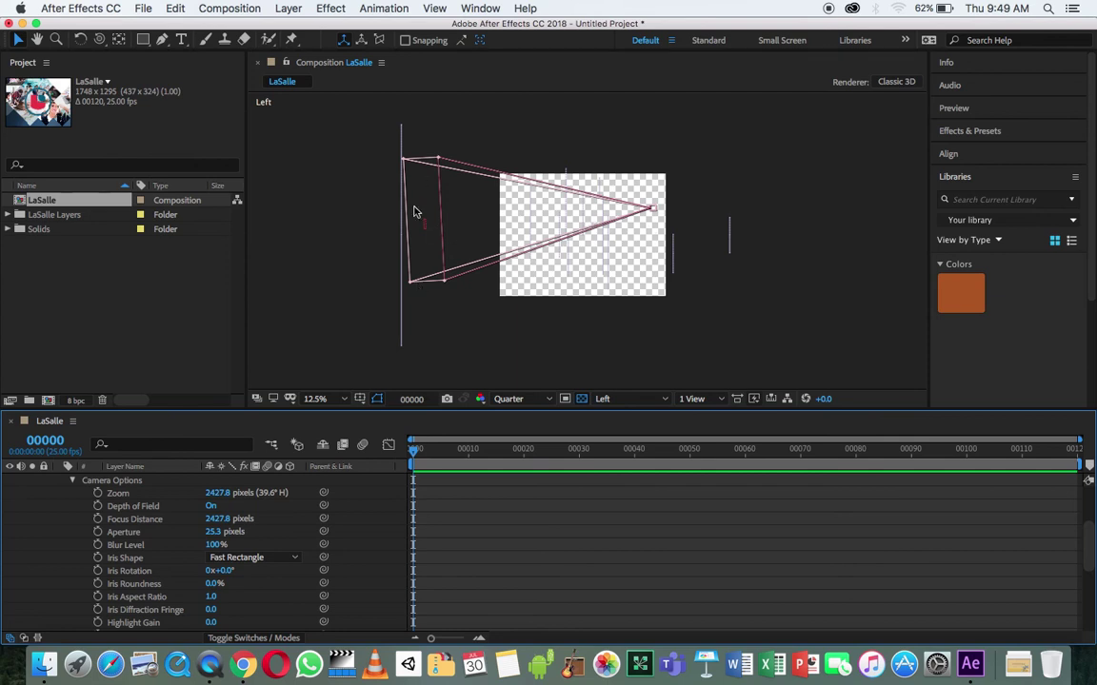
pyautogui.click(431, 451)
pyautogui.moveTo(431, 451); pyautogui.dragTo(1094, 416)
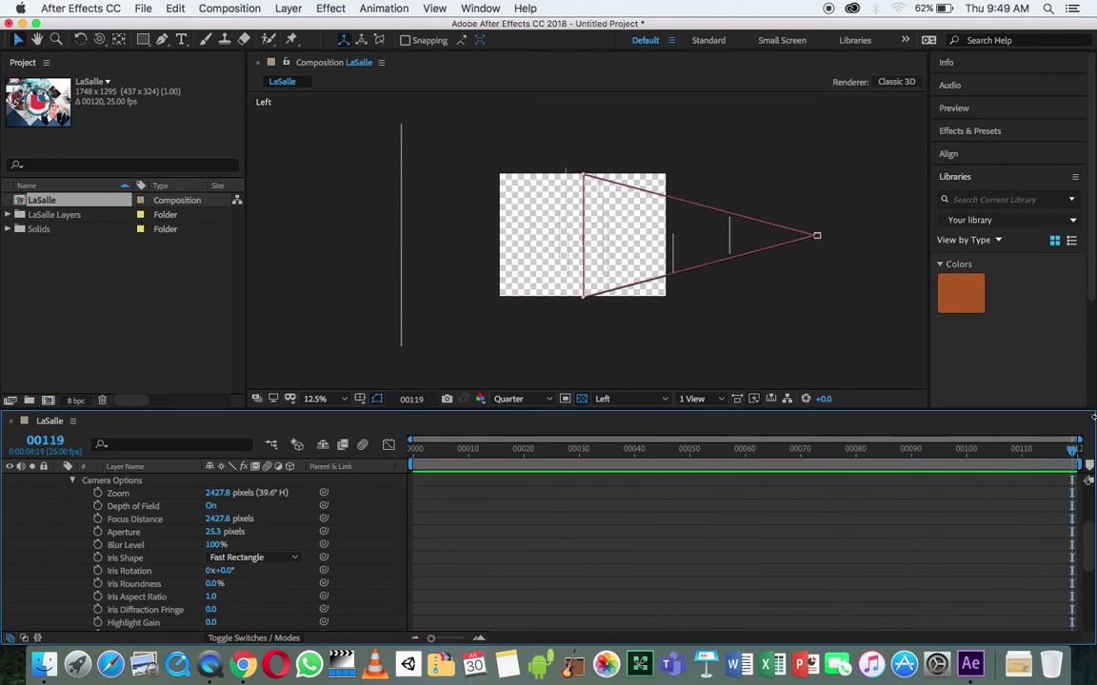
pyautogui.moveTo(567, 465); pyautogui.dragTo(350, 468)
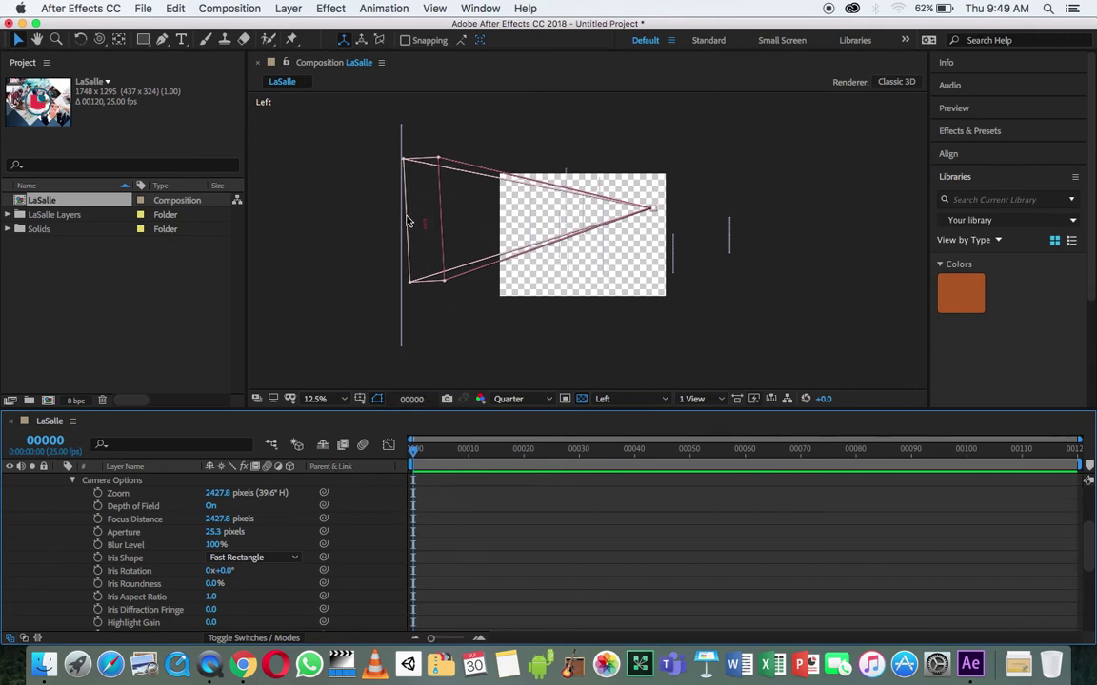
pyautogui.click(630, 402)
pyautogui.click(631, 415)
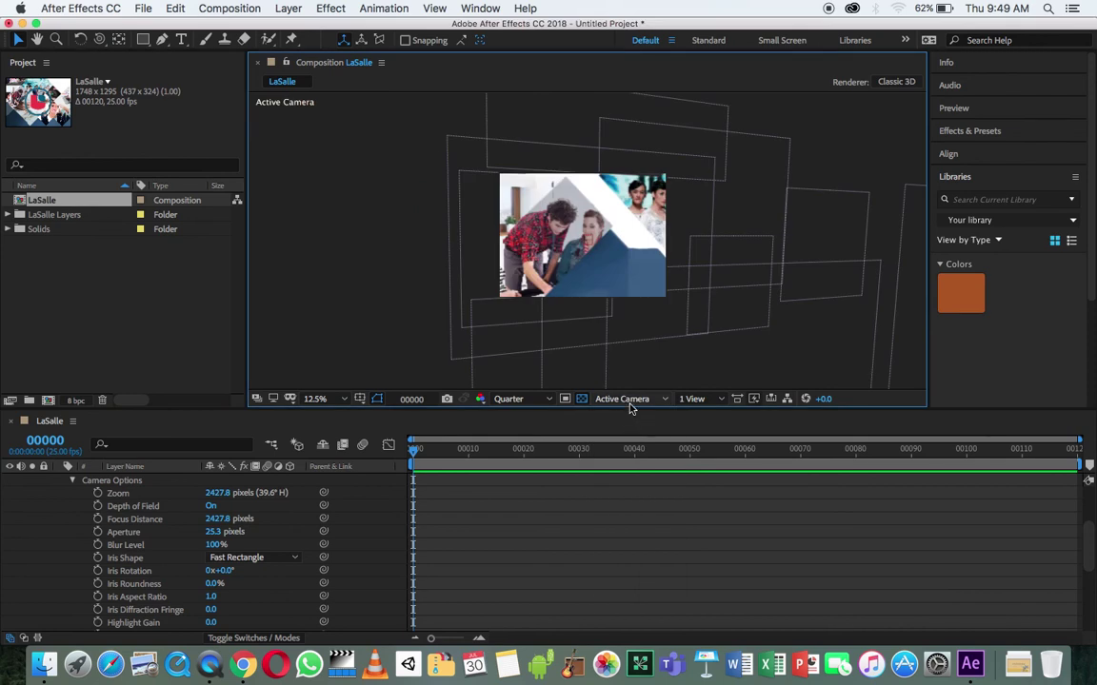
# Select a 3D layer and switch the viewer back to Left view.
pyautogui.click(569, 259)
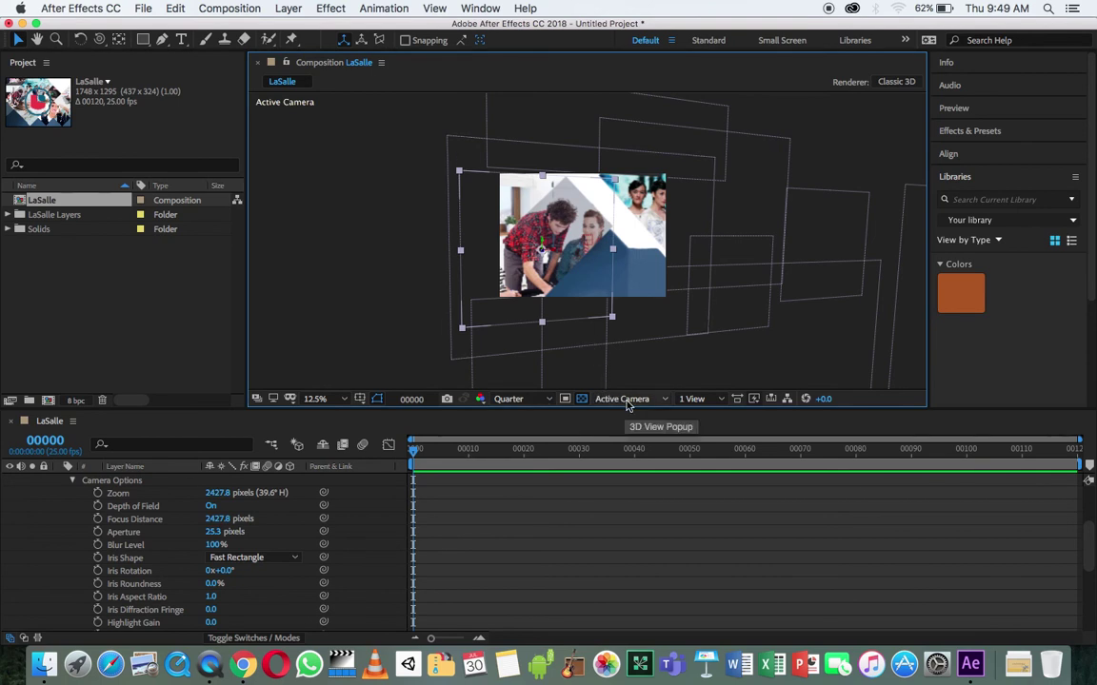
pyautogui.click(627, 399)
pyautogui.click(629, 473)
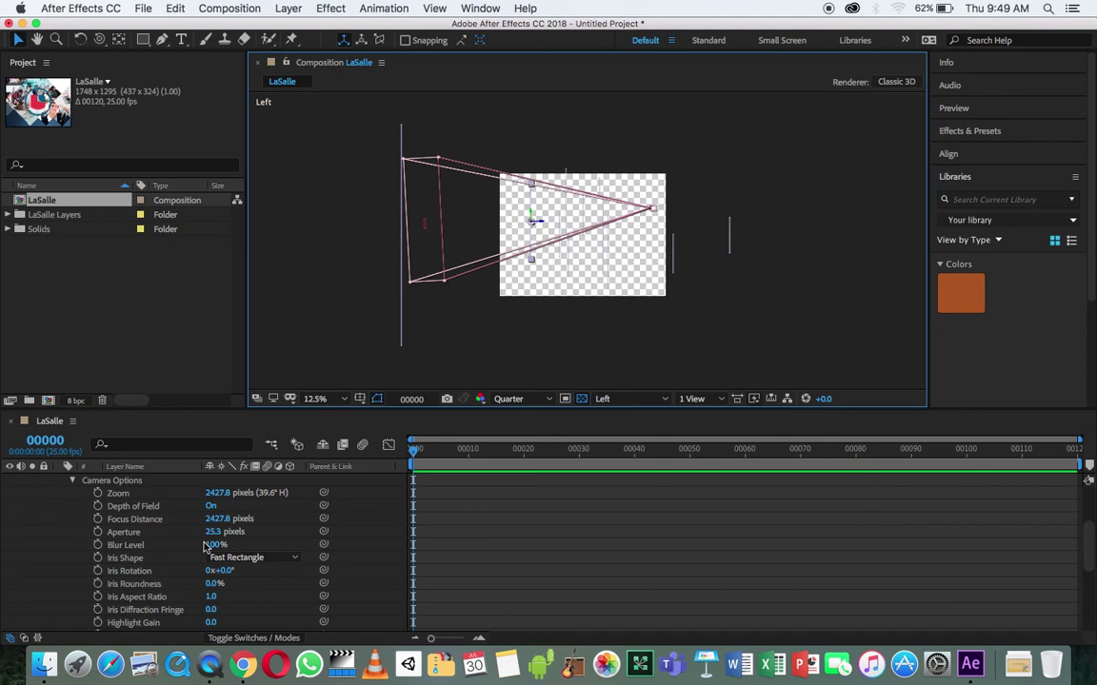
# Lower Camera 1's Focus Distance to 1279.8 pixels in Left view.
pyautogui.moveTo(227, 519); pyautogui.dragTo(2, 536)
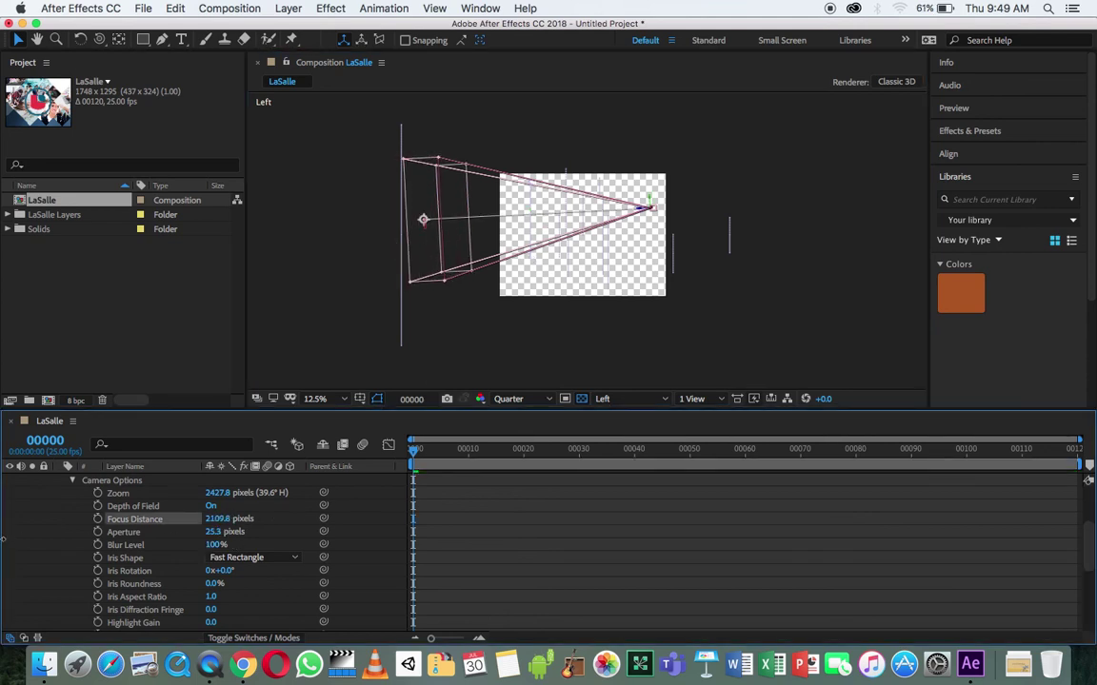
pyautogui.moveTo(219, 518); pyautogui.dragTo(155, 522)
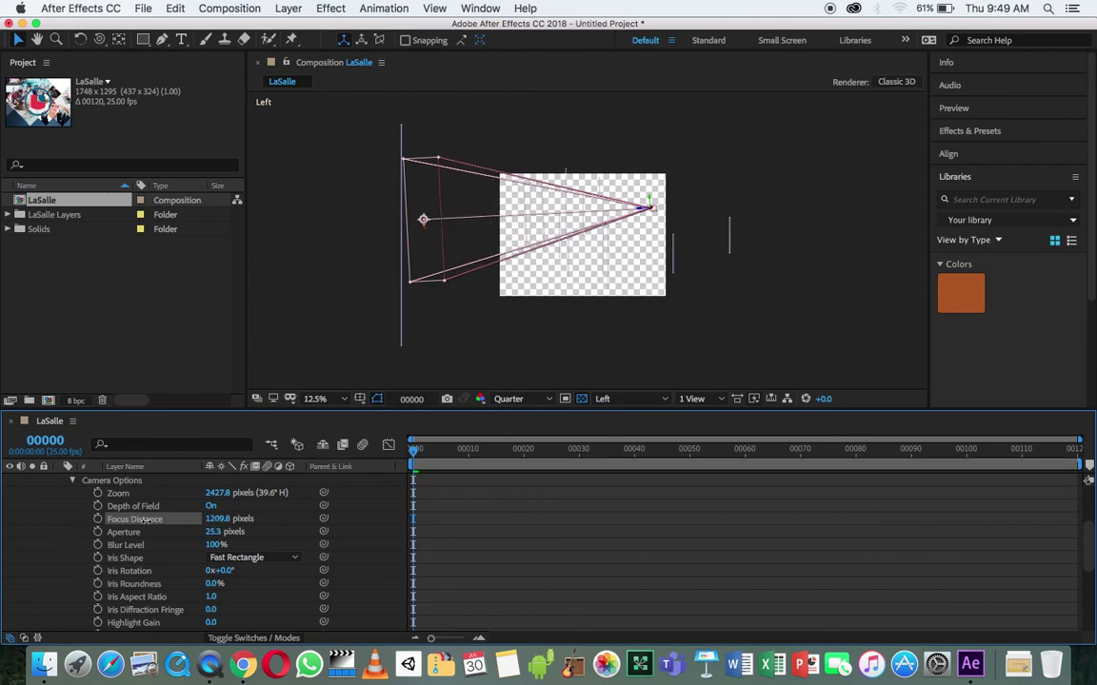
pyautogui.click(533, 214)
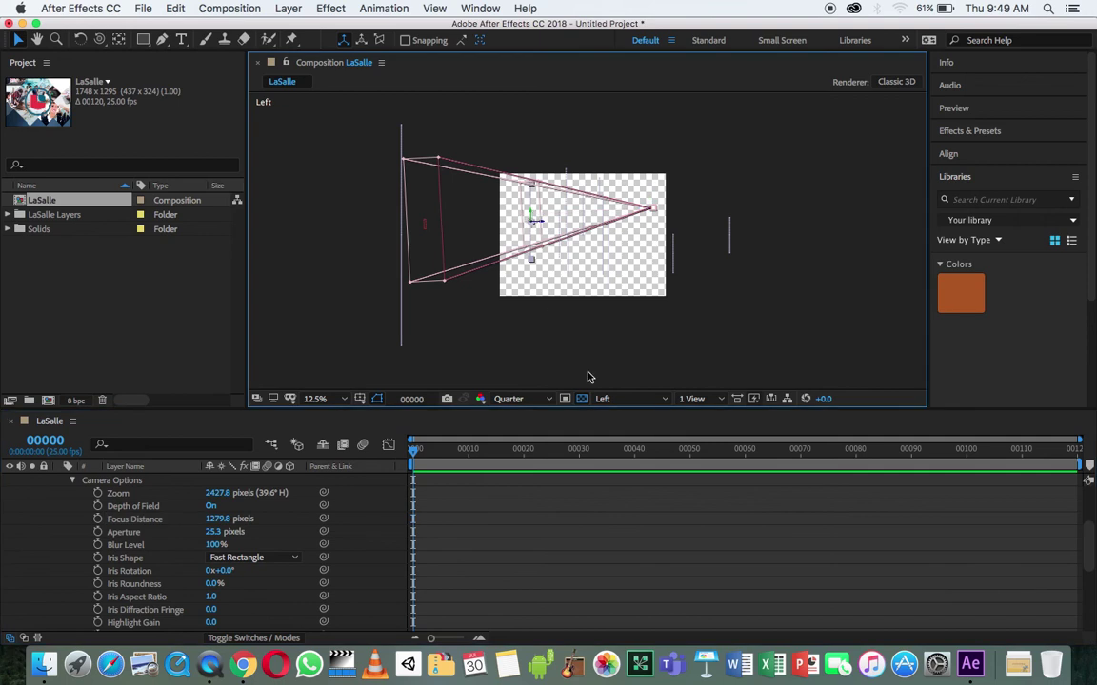
# Return to Active Camera at 25% zoom and raise Aperture to 268.3 pixels.
pyautogui.click(617, 403)
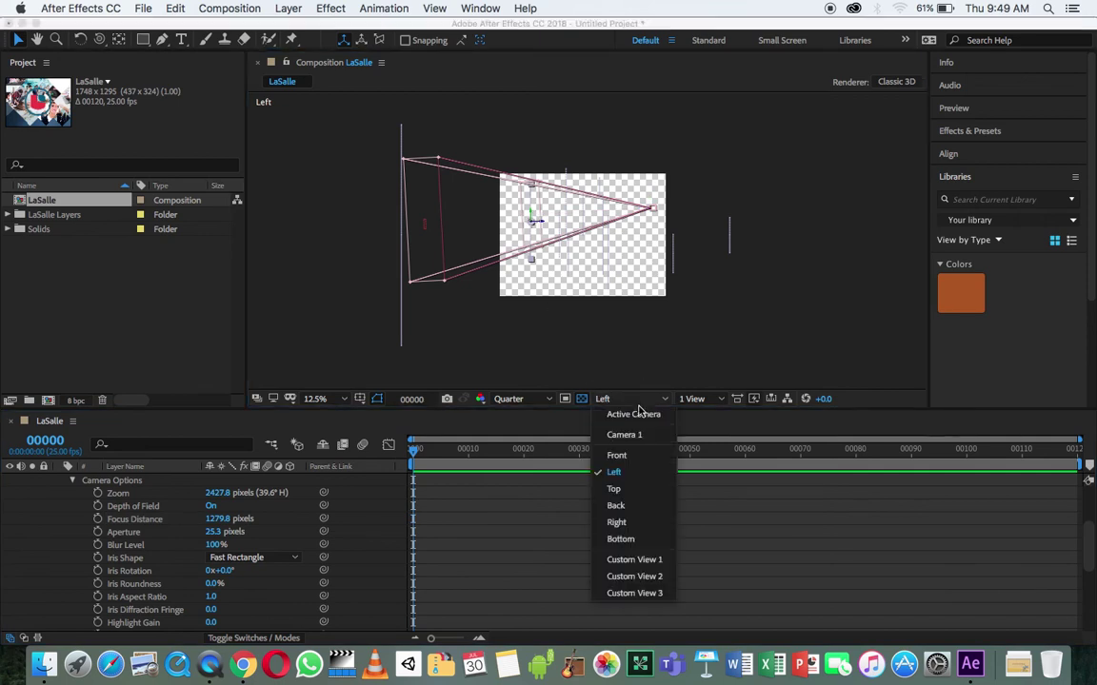
pyautogui.click(638, 415)
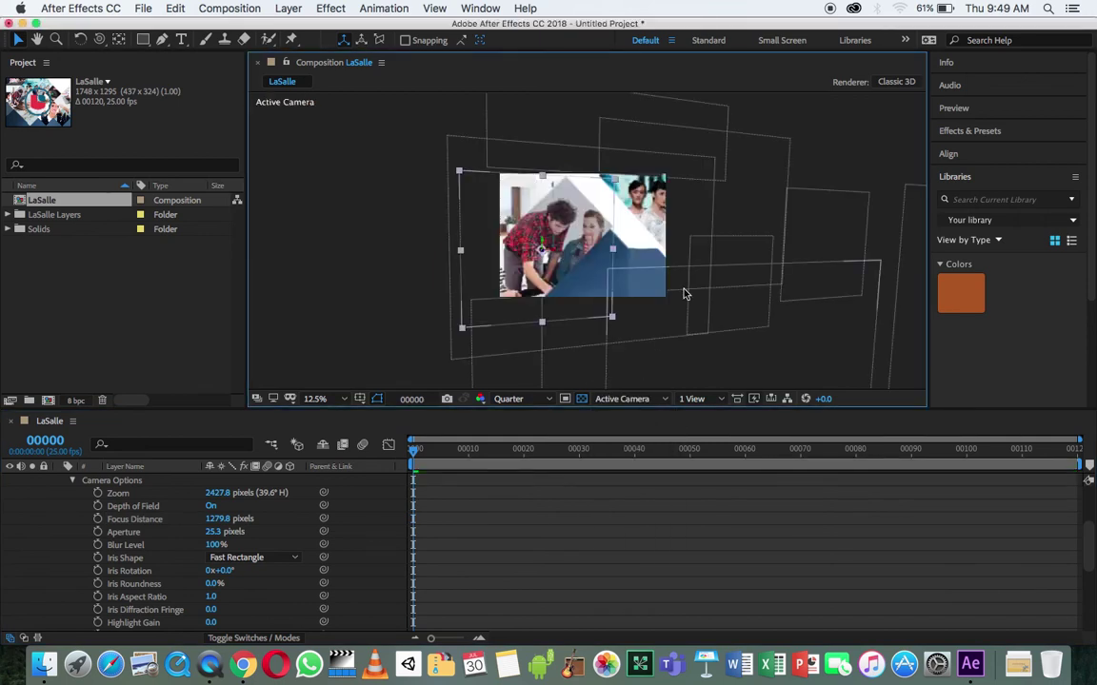
pyautogui.press('.')
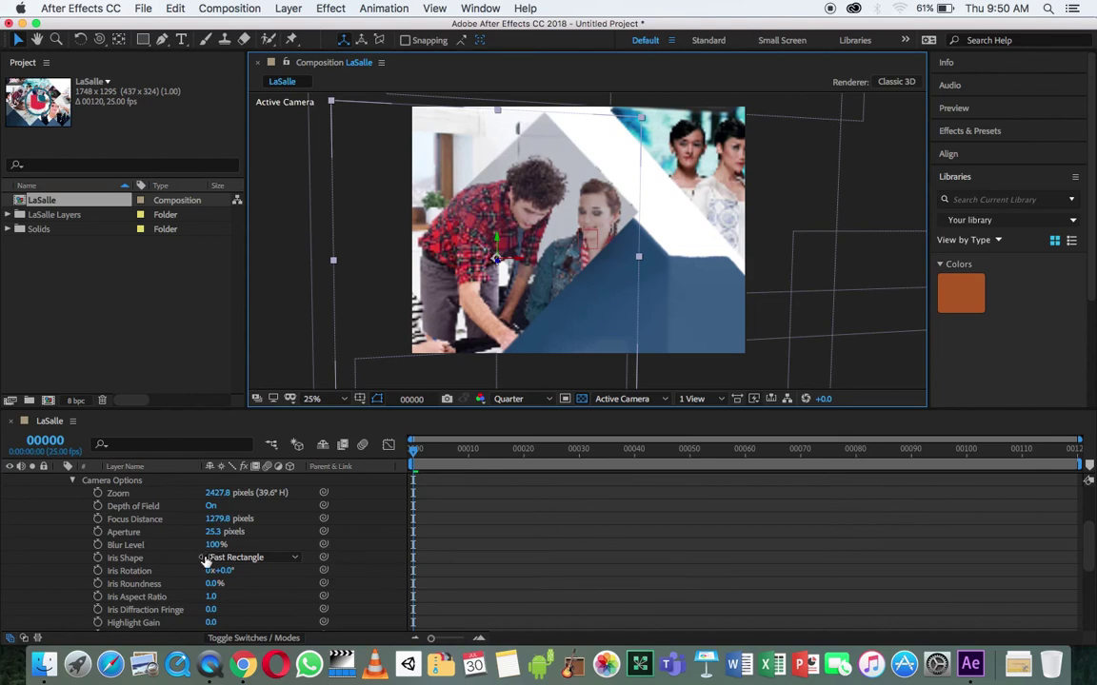
pyautogui.moveTo(212, 531); pyautogui.dragTo(381, 521)
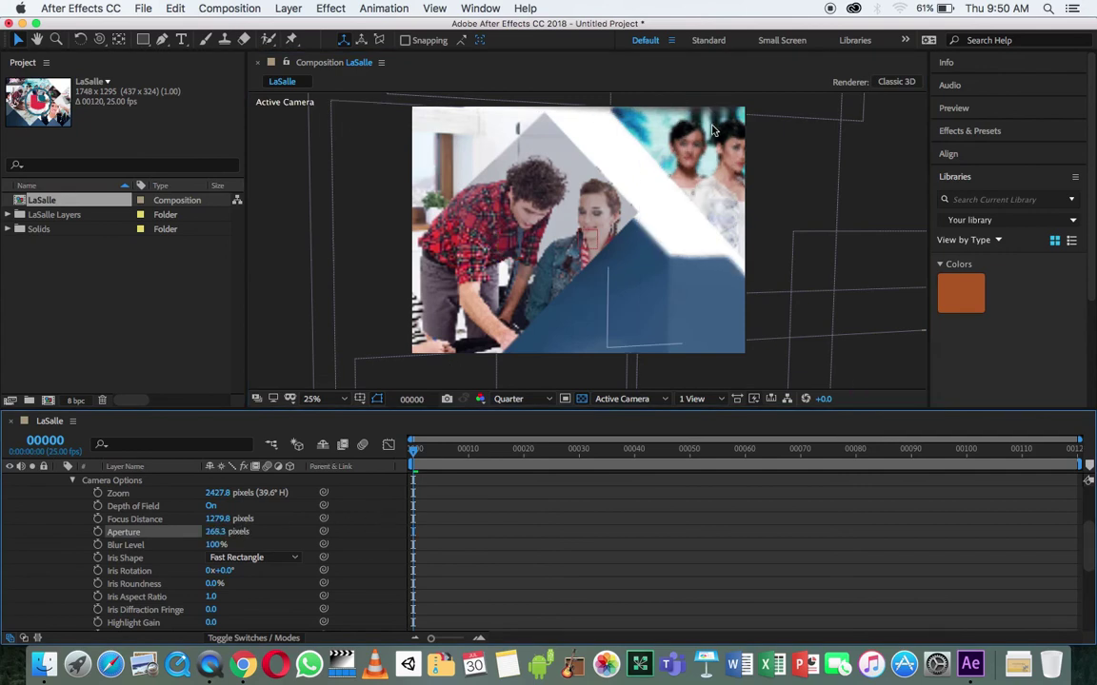
# Set preview resolution to Half and view the scene from the Left view.
pyautogui.click(512, 400)
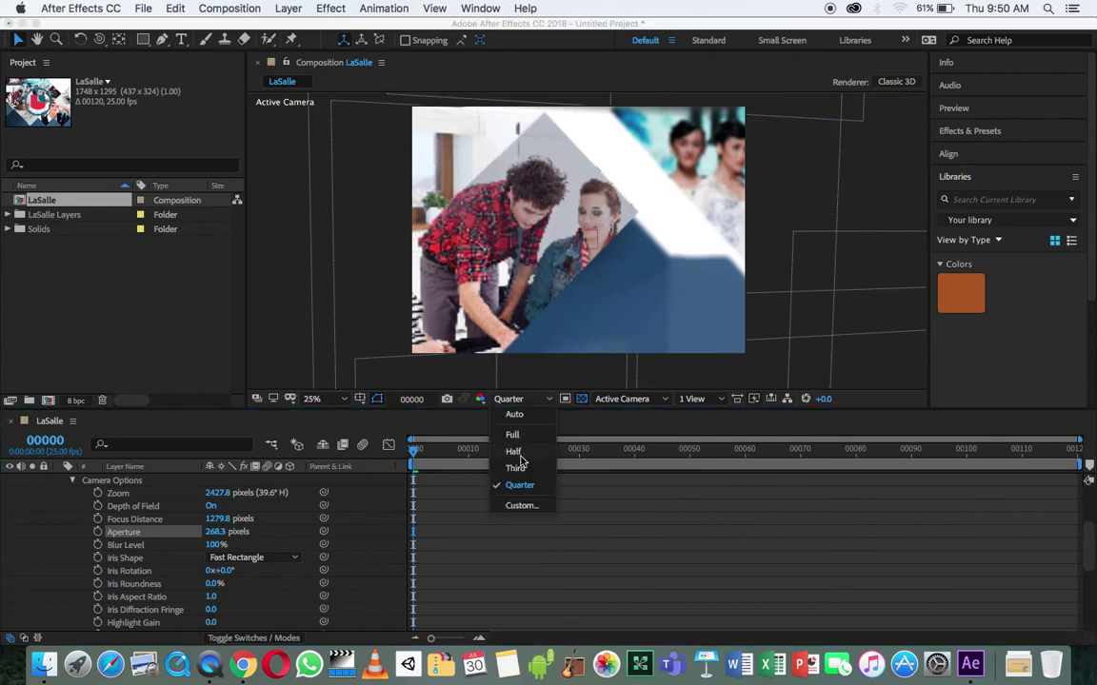
pyautogui.click(518, 453)
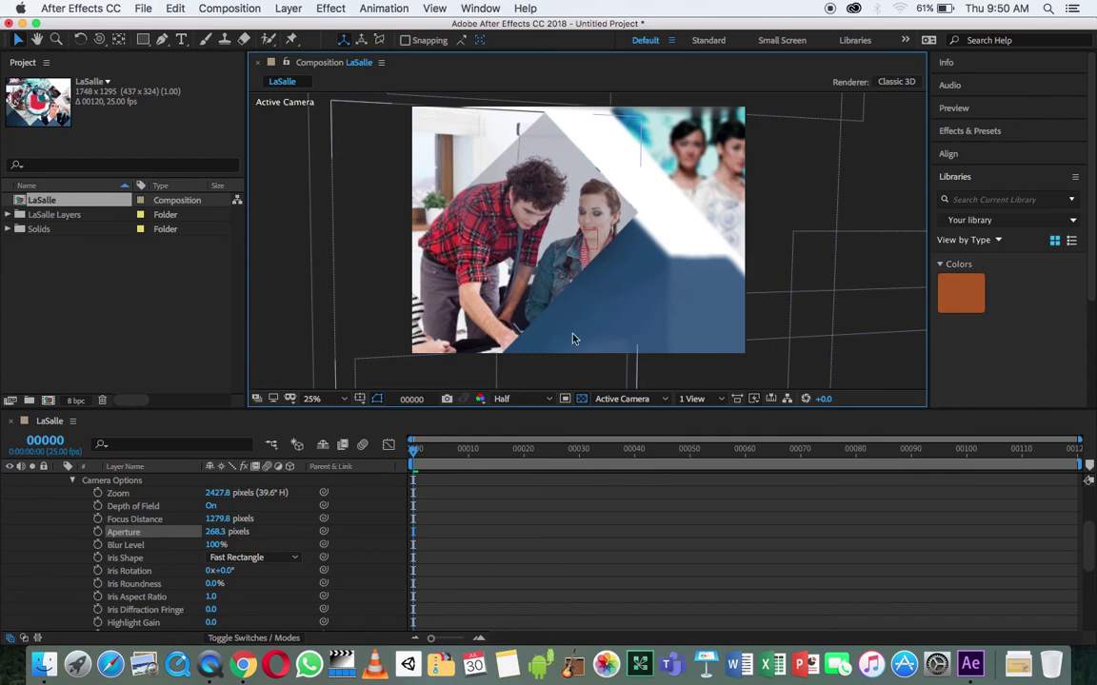
pyautogui.click(521, 266)
pyautogui.click(624, 398)
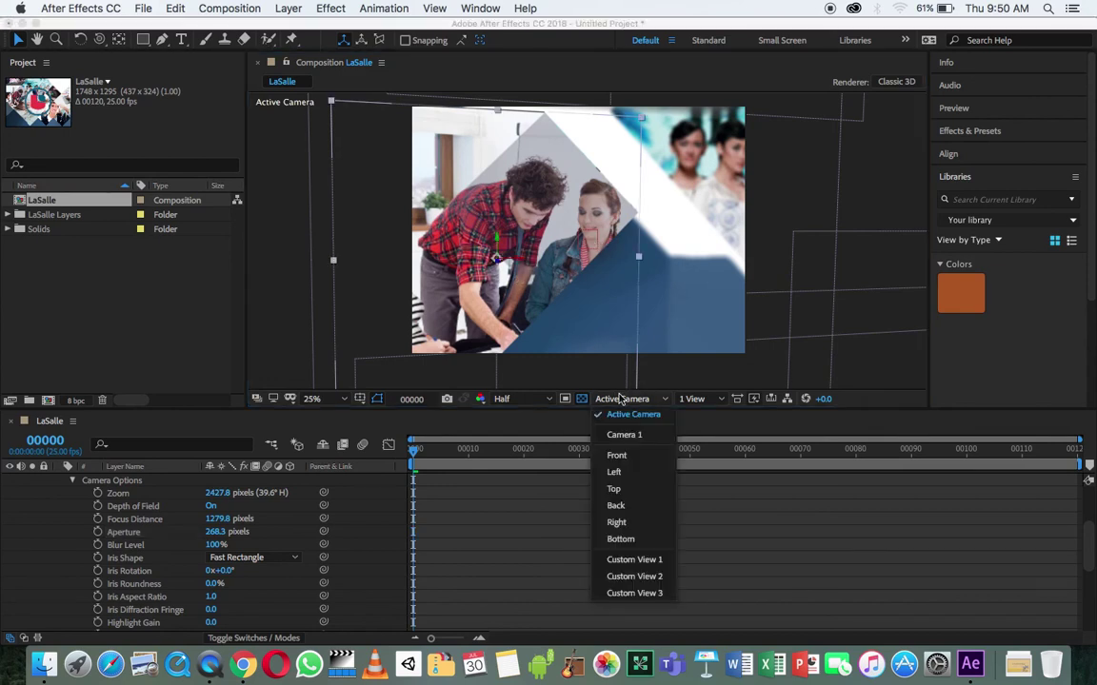
pyautogui.click(657, 475)
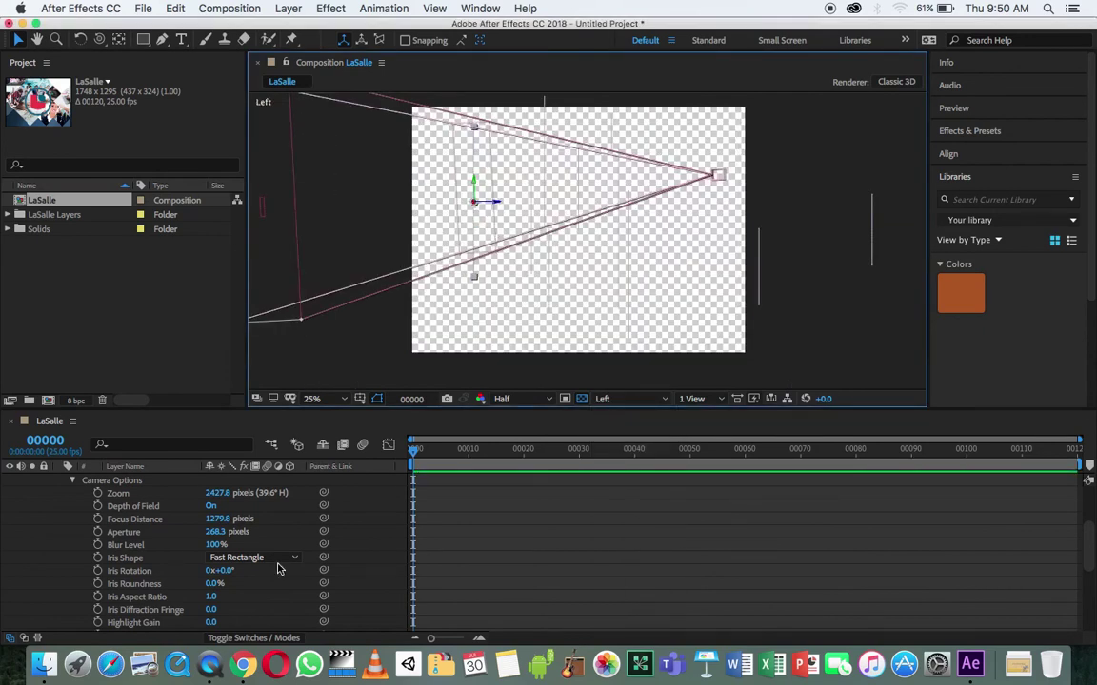
# Nudge Focus Distance, then check focus at frames 23, 34 and 38 and return to frame 0.
pyautogui.moveTo(218, 519); pyautogui.dragTo(220, 526)
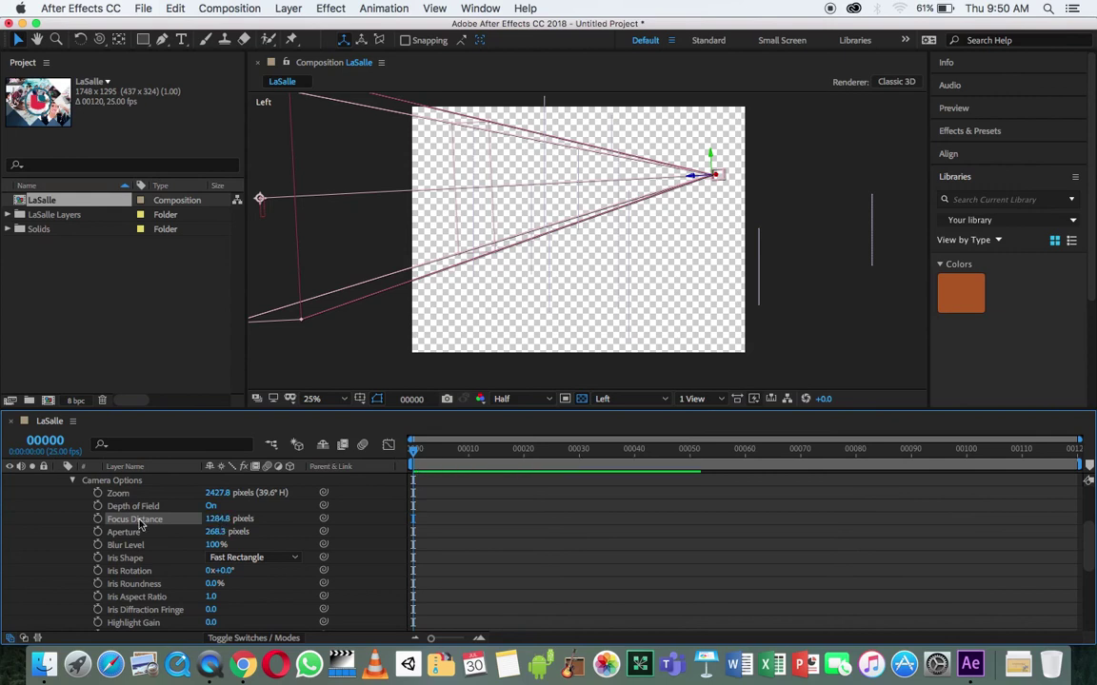
pyautogui.click(98, 519)
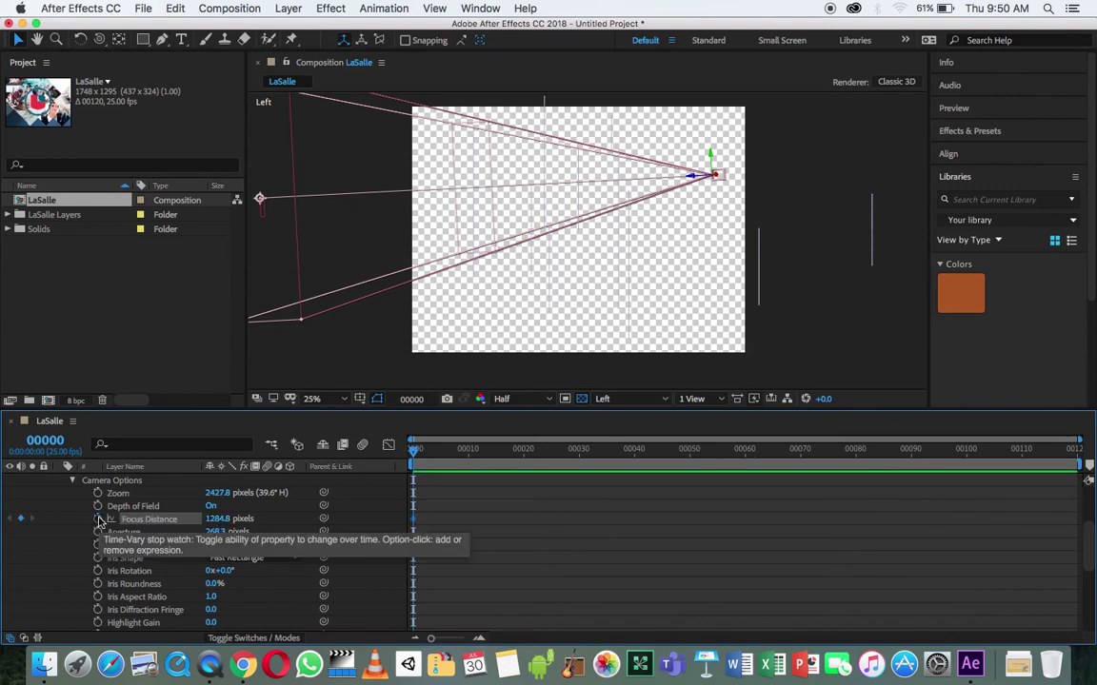
pyautogui.click(98, 519)
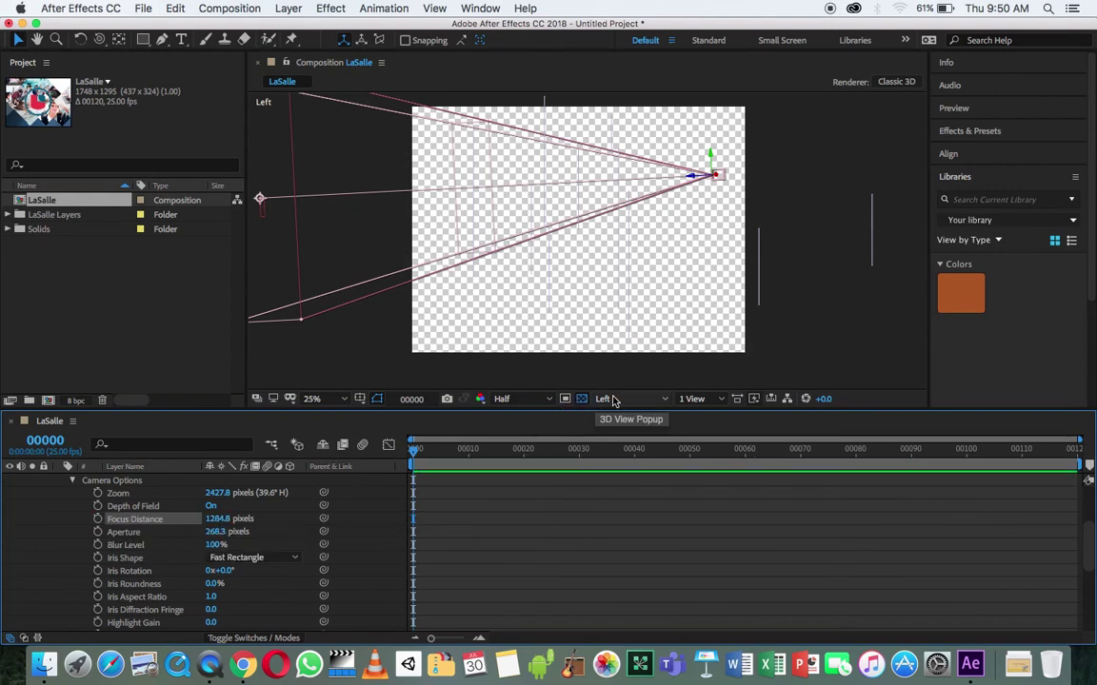
pyautogui.moveTo(422, 454); pyautogui.dragTo(540, 448)
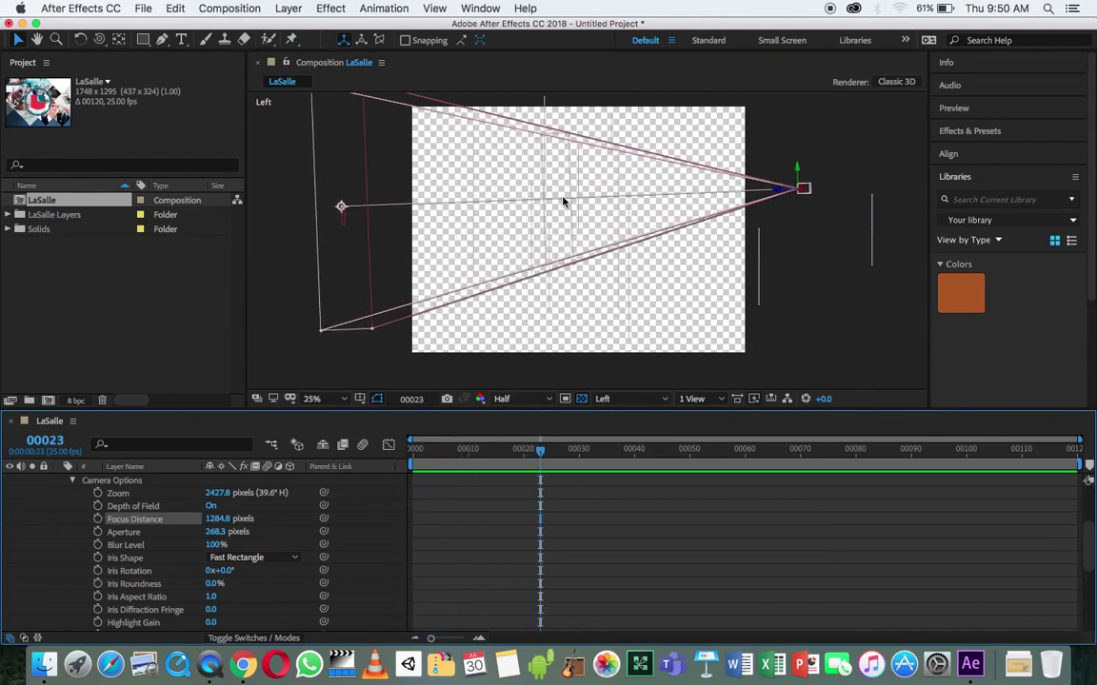
pyautogui.moveTo(538, 450)
pyautogui.mouseDown()
pyautogui.moveTo(407, 444)
pyautogui.moveTo(535, 451)
pyautogui.mouseUp()
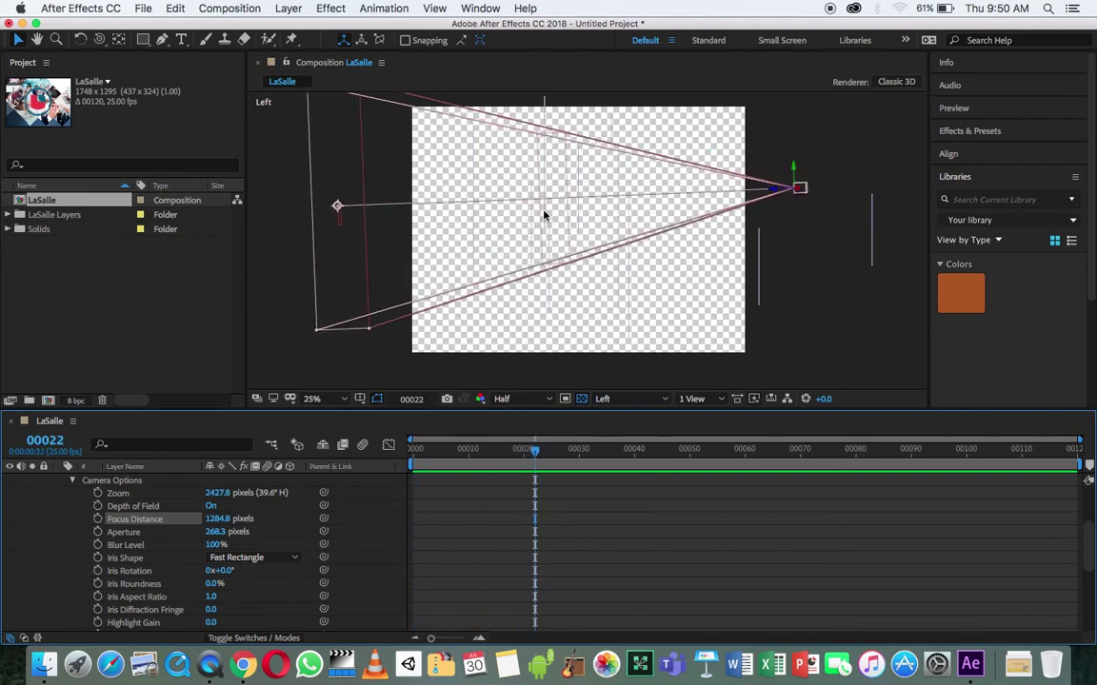
pyautogui.click(601, 449)
pyautogui.click(622, 450)
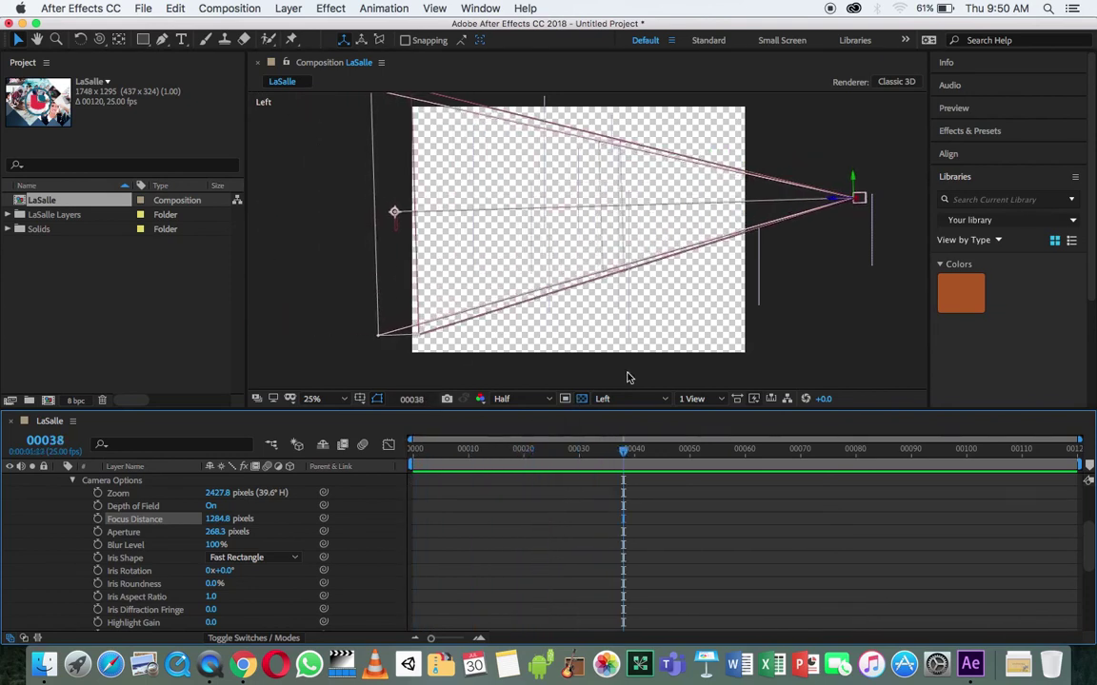
pyautogui.moveTo(481, 448); pyautogui.dragTo(413, 448)
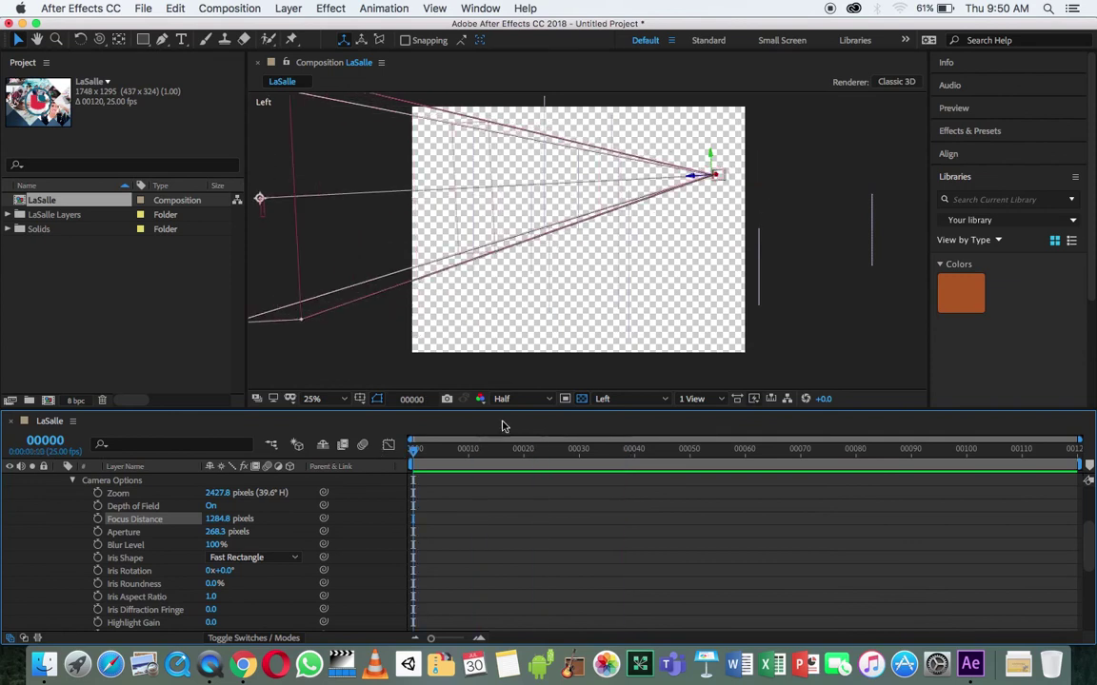
# Preview the fly-through from frame 0 through the Active Camera view.
pyautogui.click(631, 399)
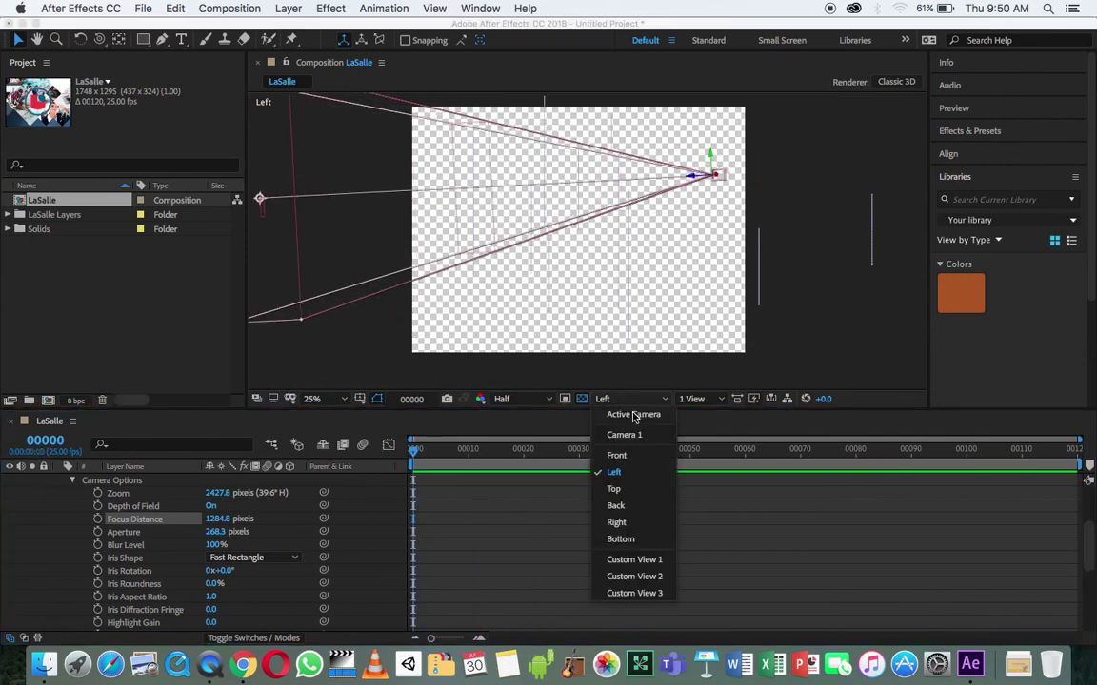
pyautogui.click(633, 415)
pyautogui.press('space')
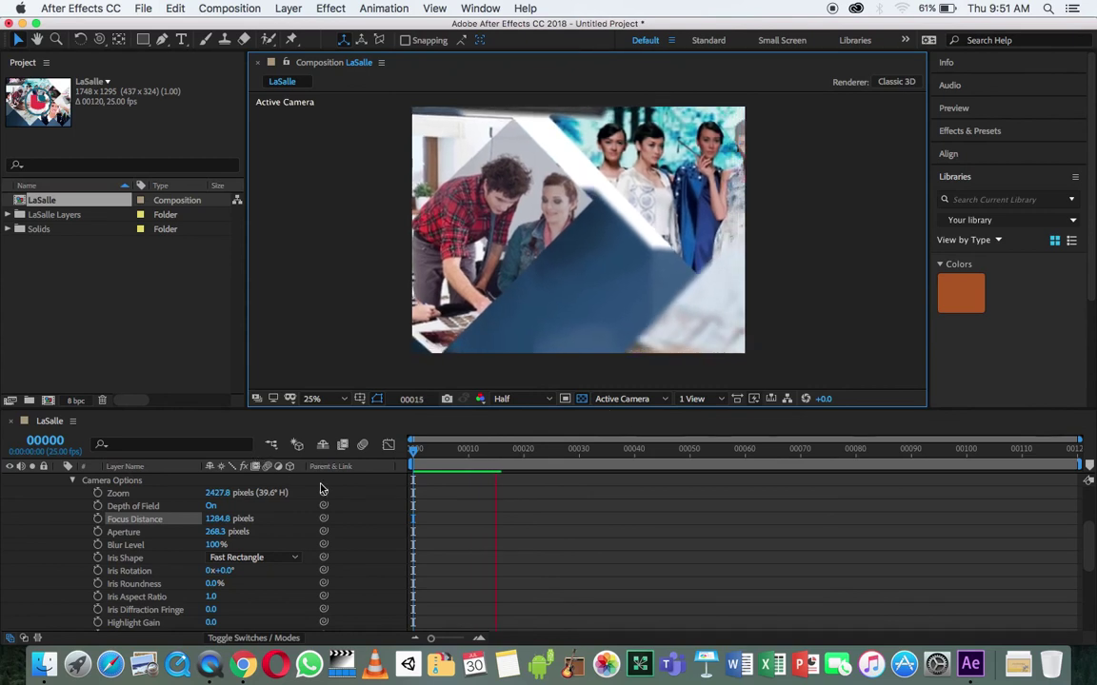
pyautogui.press('space')
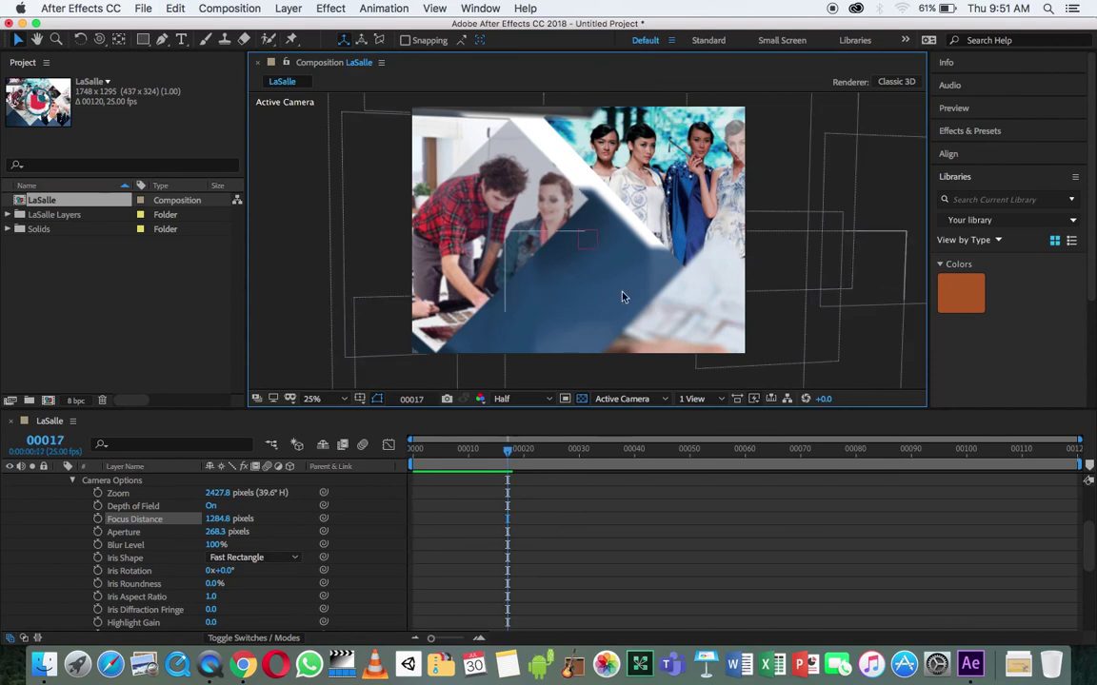
pyautogui.press('space')
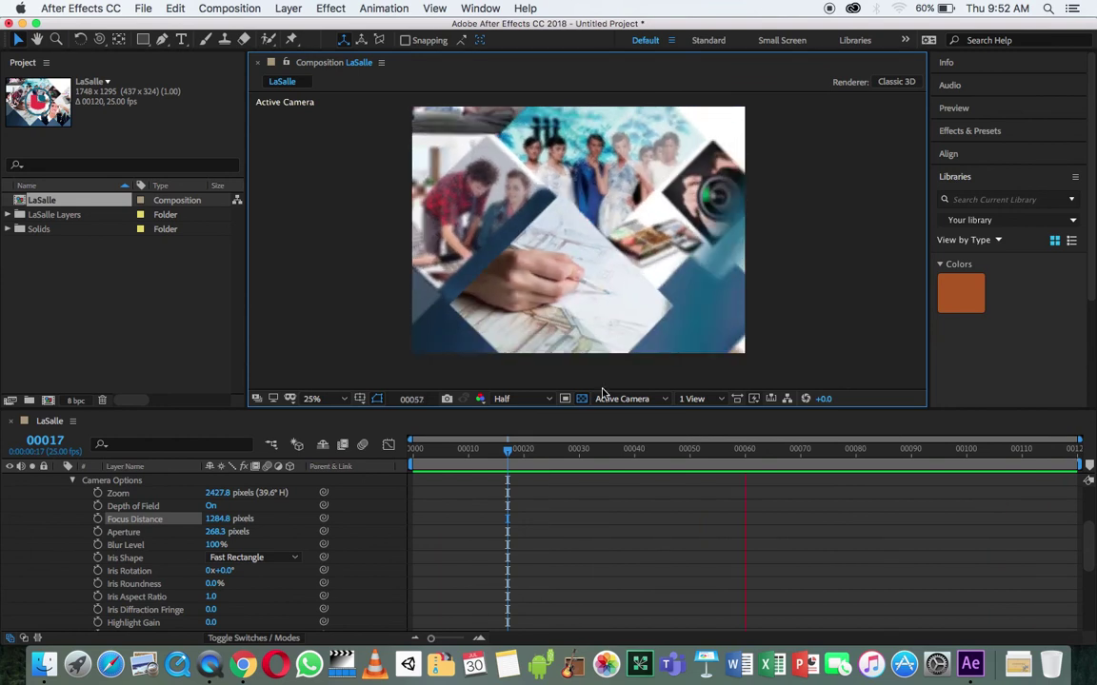
# Set a Focus Distance keyframe of 1284.8 pixels at frame 90.
pyautogui.press('space')
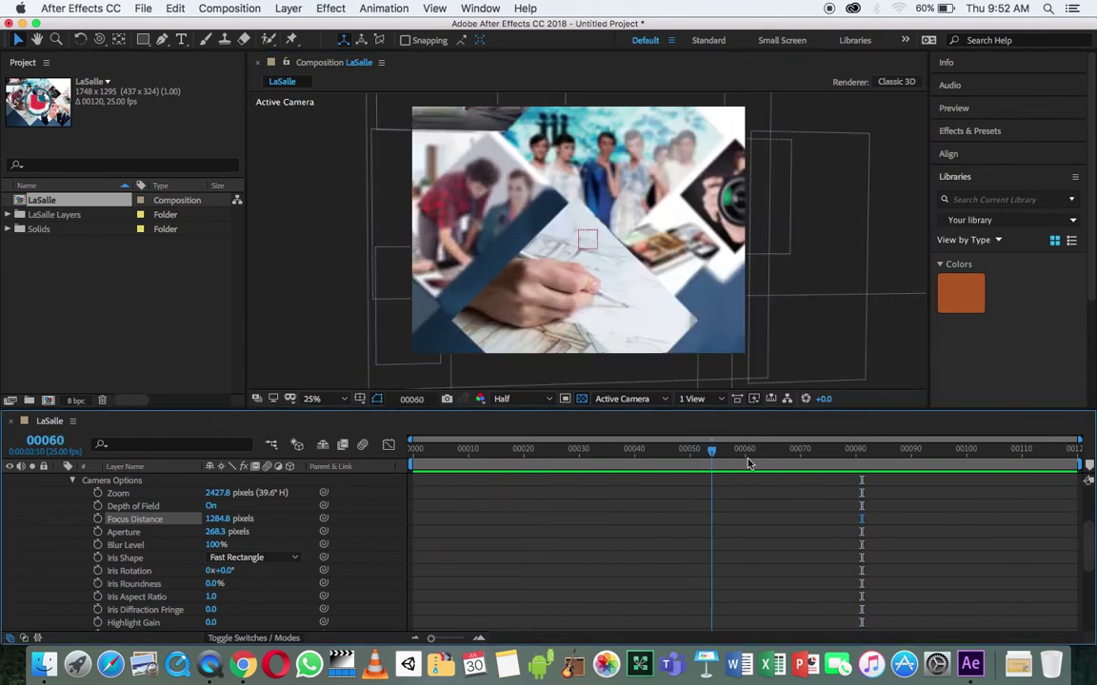
pyautogui.click(910, 449)
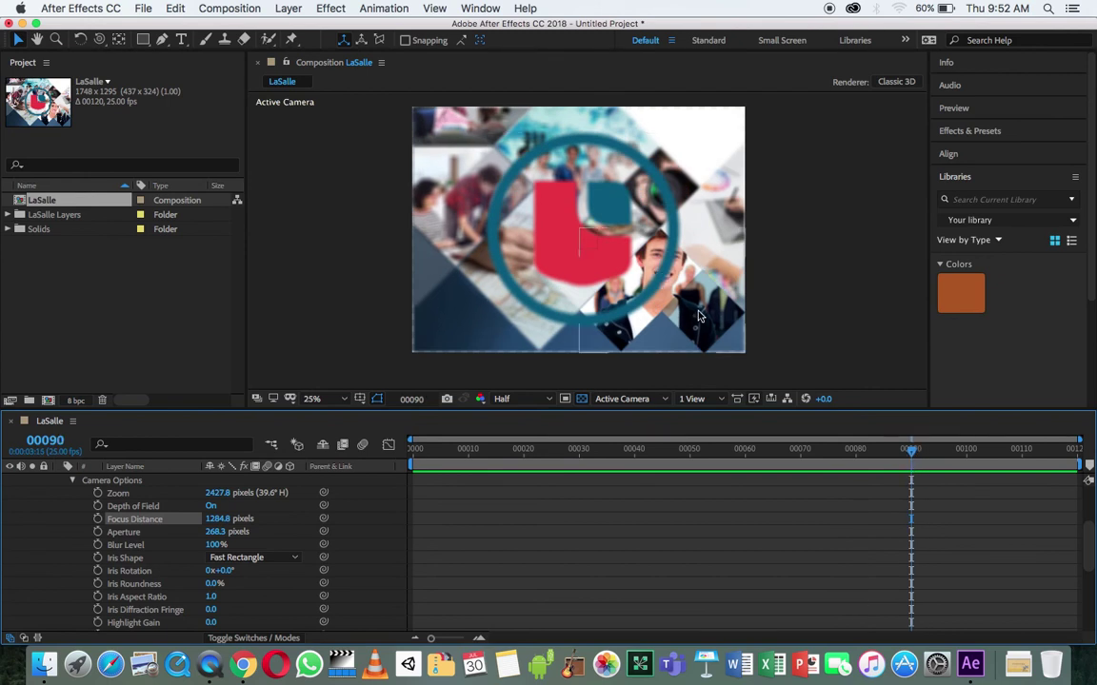
pyautogui.click(628, 279)
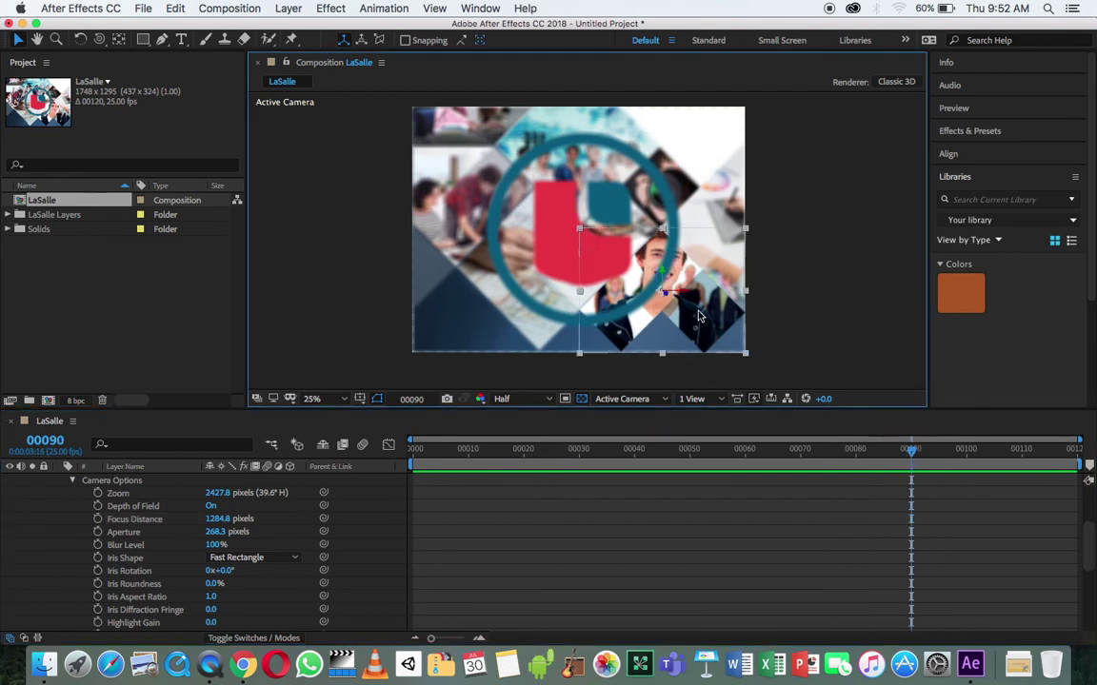
pyautogui.click(628, 399)
pyautogui.click(614, 472)
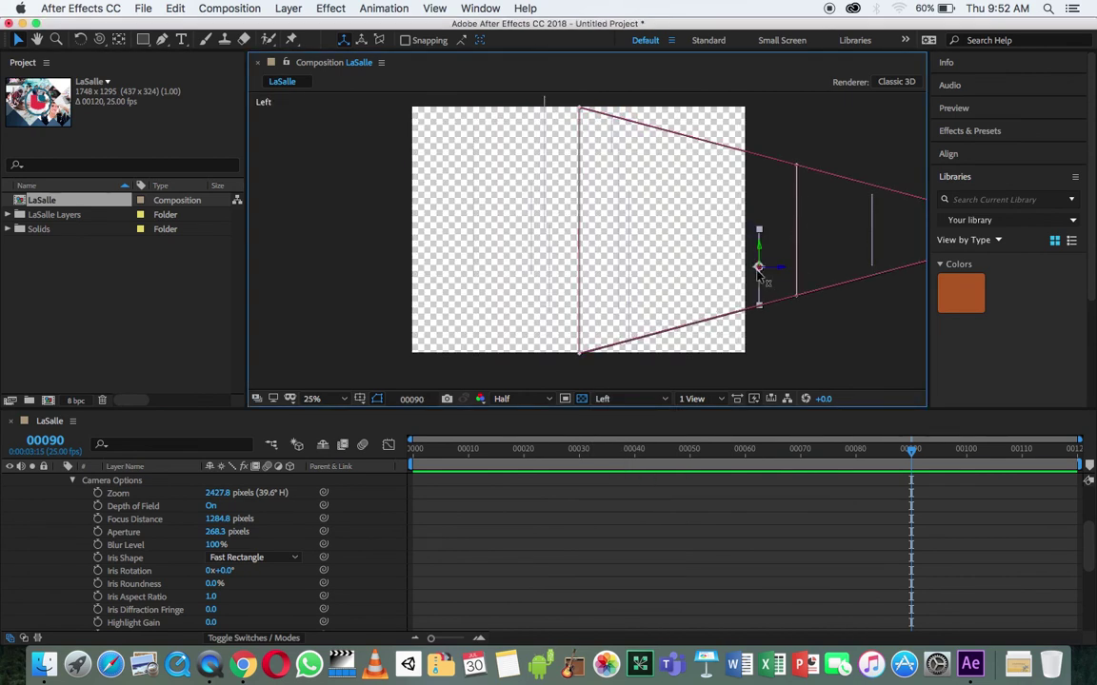
pyautogui.click(614, 399)
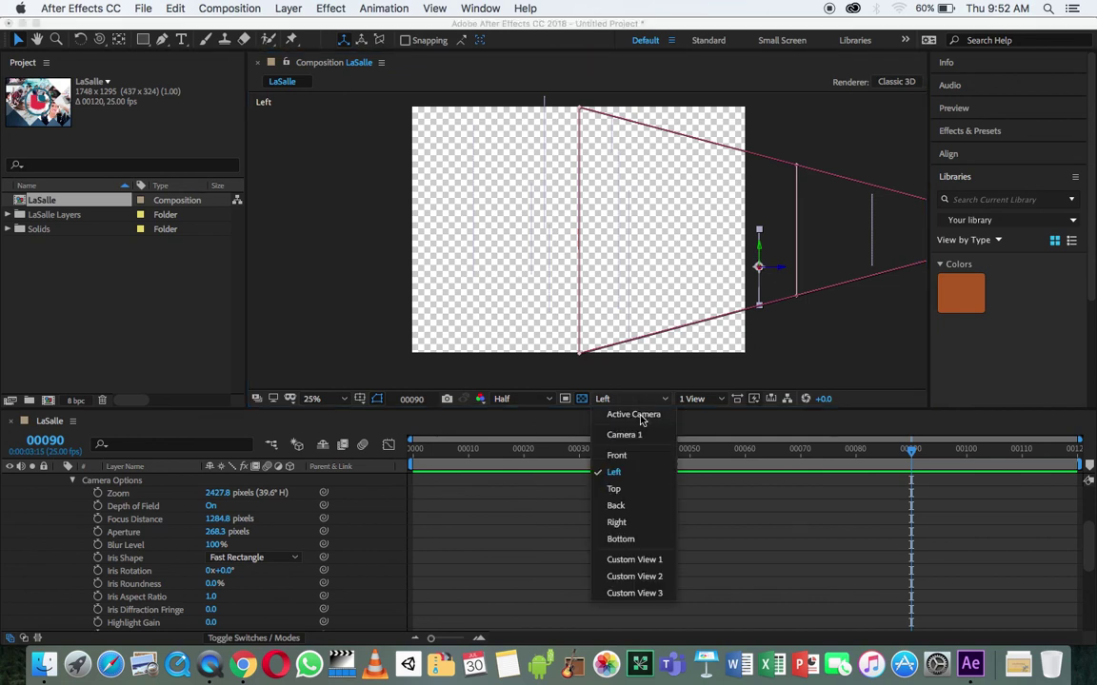
pyautogui.click(617, 346)
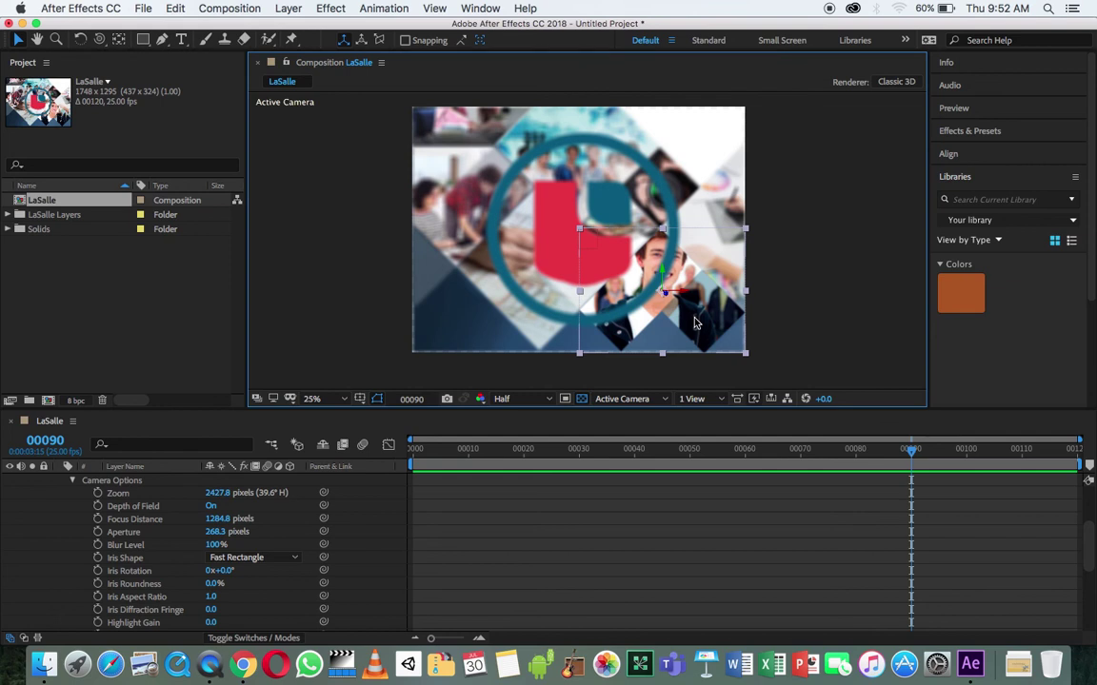
pyautogui.click(97, 520)
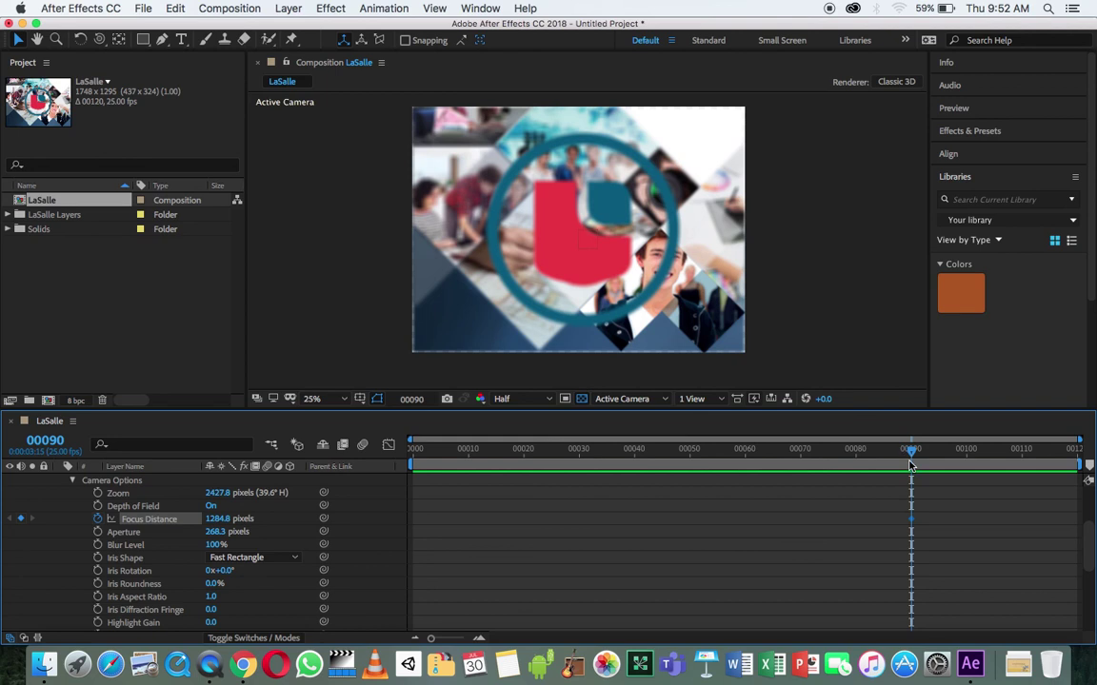
# At frame 100, lower Focus Distance to 890.8 pixels in Left view, then preview from frame 90.
pyautogui.moveTo(916, 462); pyautogui.dragTo(967, 471)
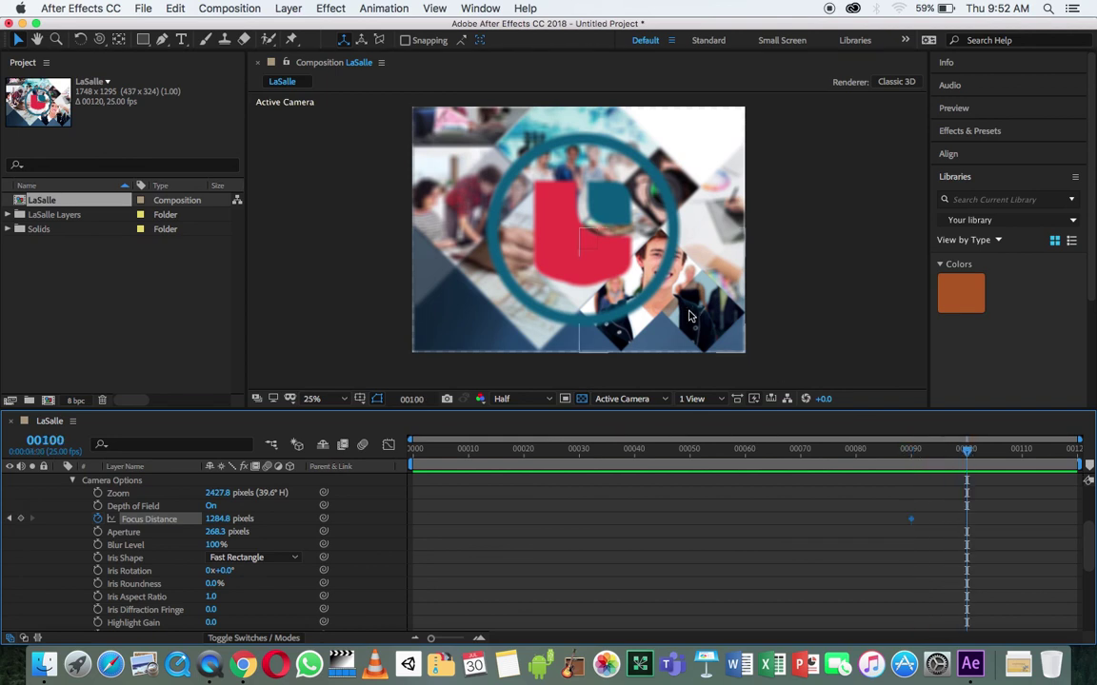
pyautogui.click(552, 277)
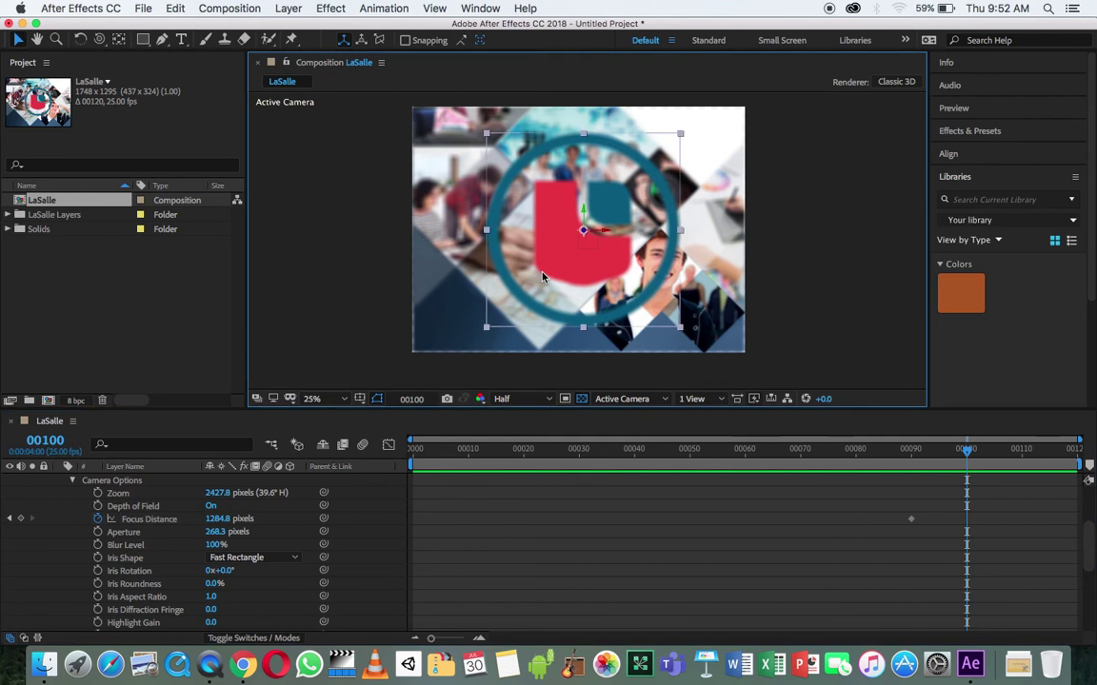
pyautogui.click(633, 401)
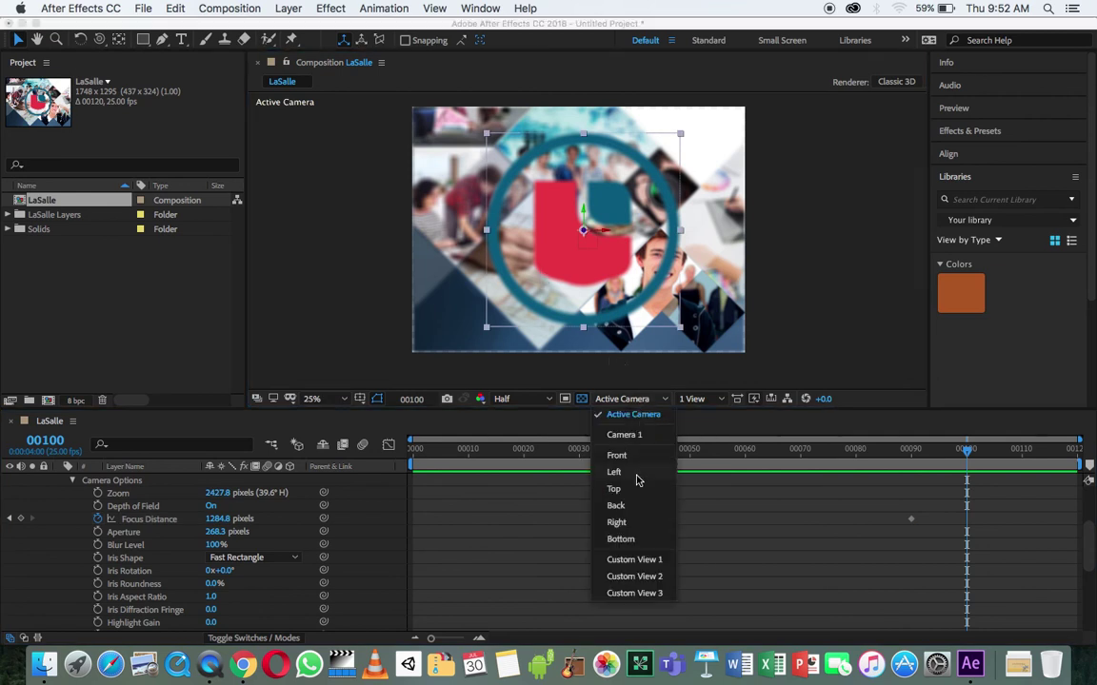
pyautogui.click(630, 473)
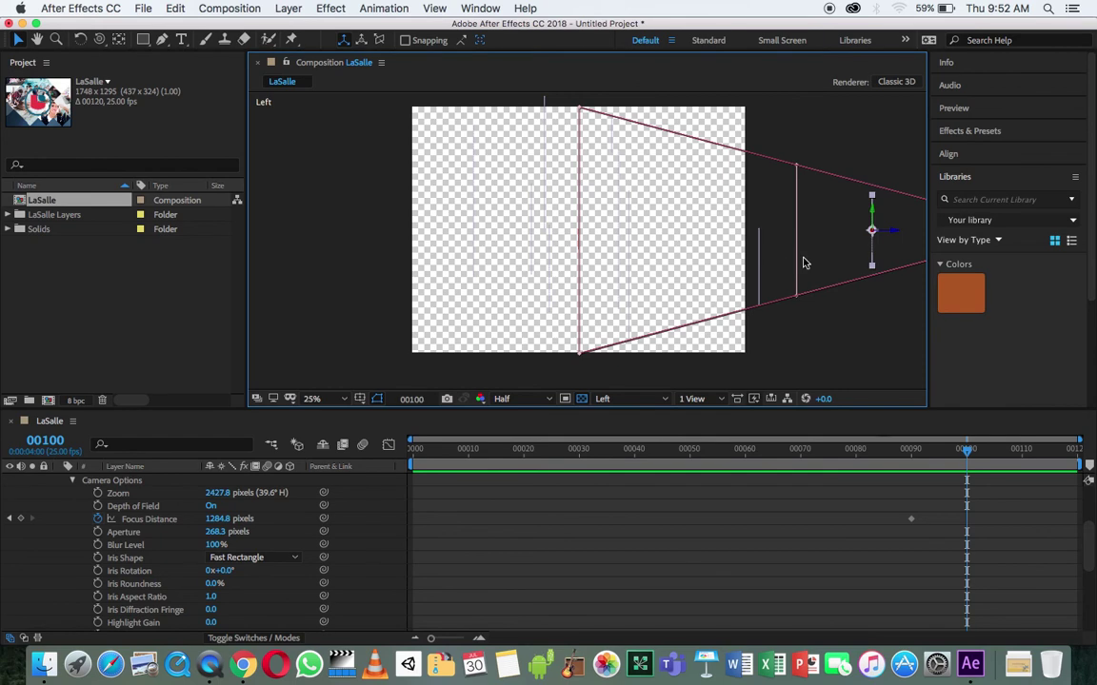
pyautogui.moveTo(200, 520); pyautogui.dragTo(104, 521)
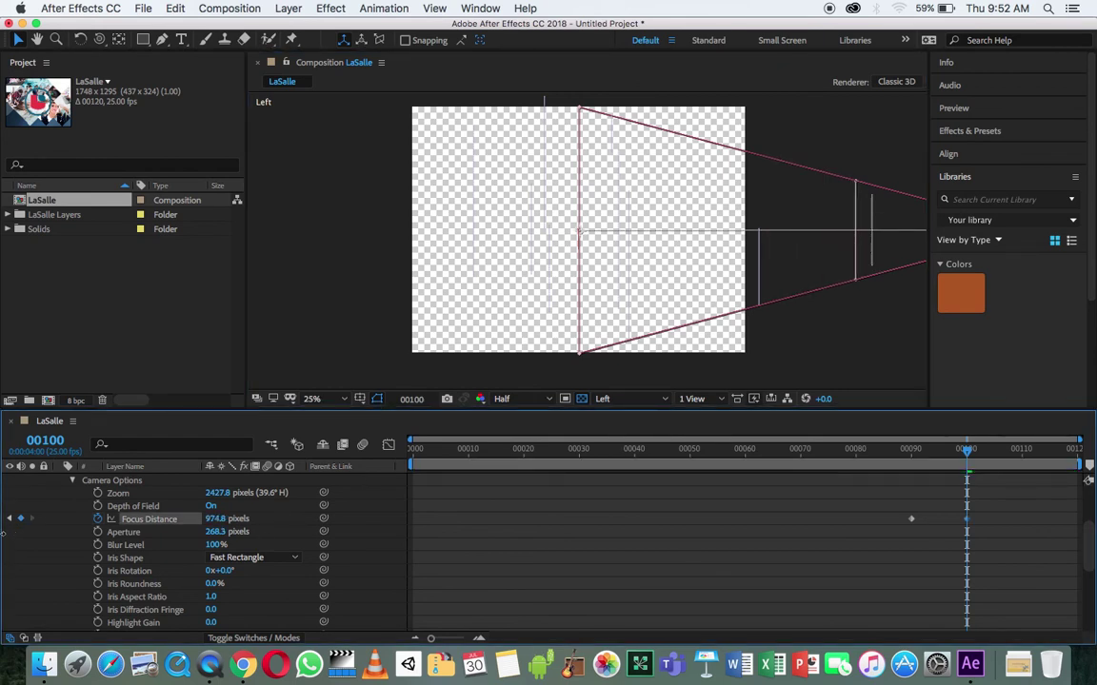
pyautogui.moveTo(205, 520); pyautogui.dragTo(143, 518)
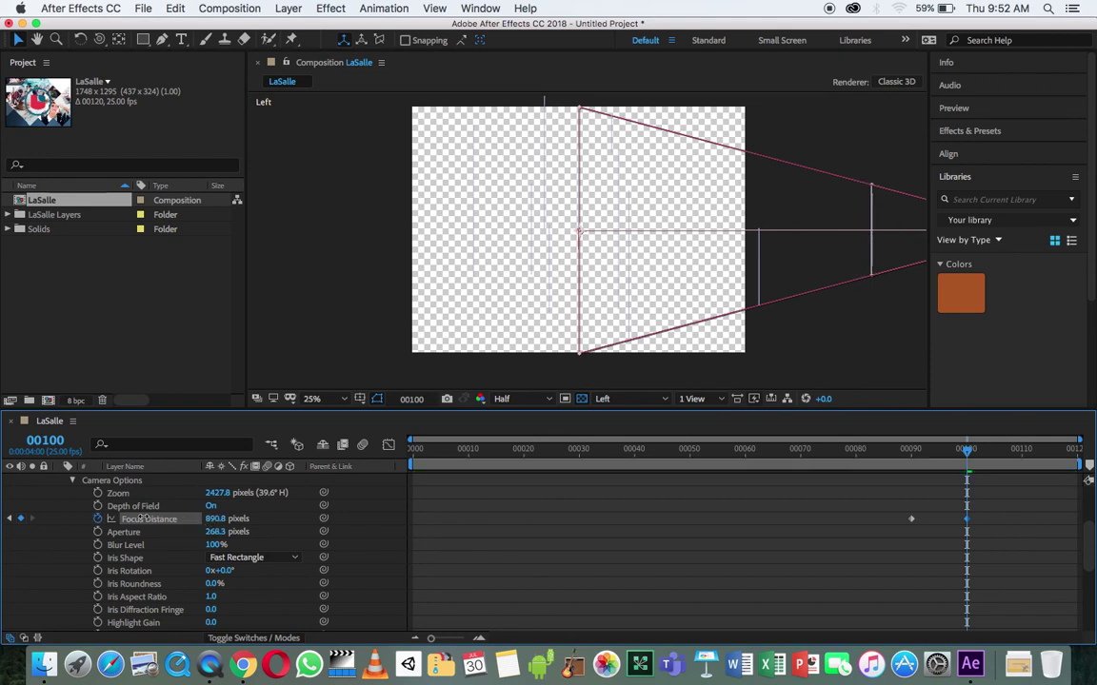
pyautogui.click(613, 401)
pyautogui.click(618, 347)
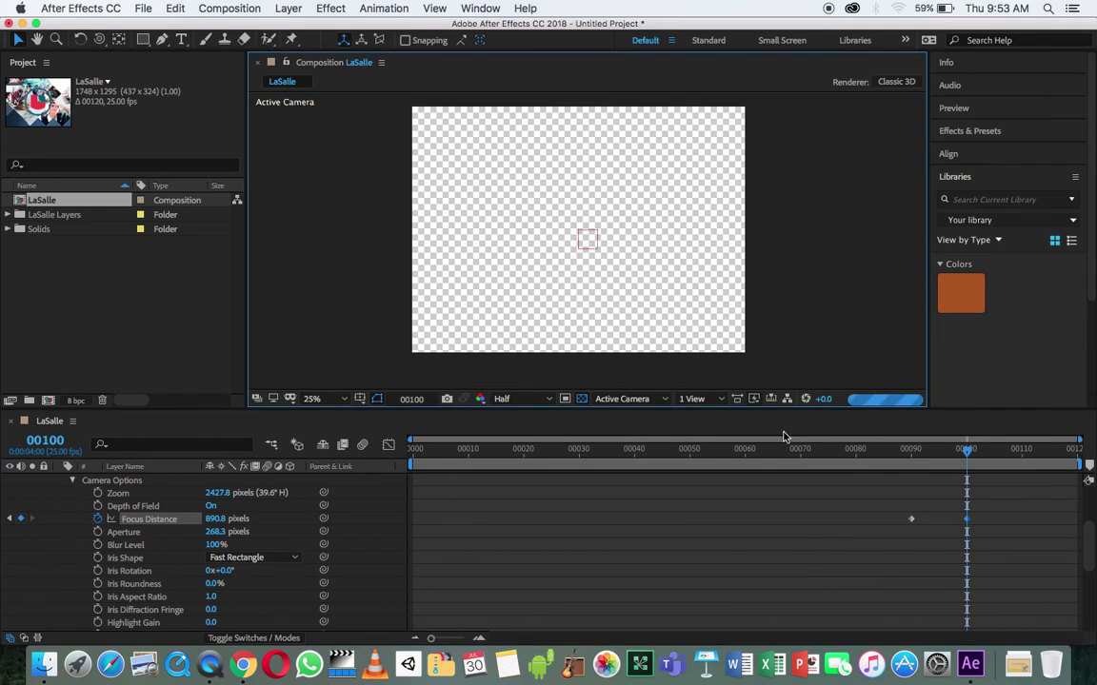
pyautogui.click(910, 456)
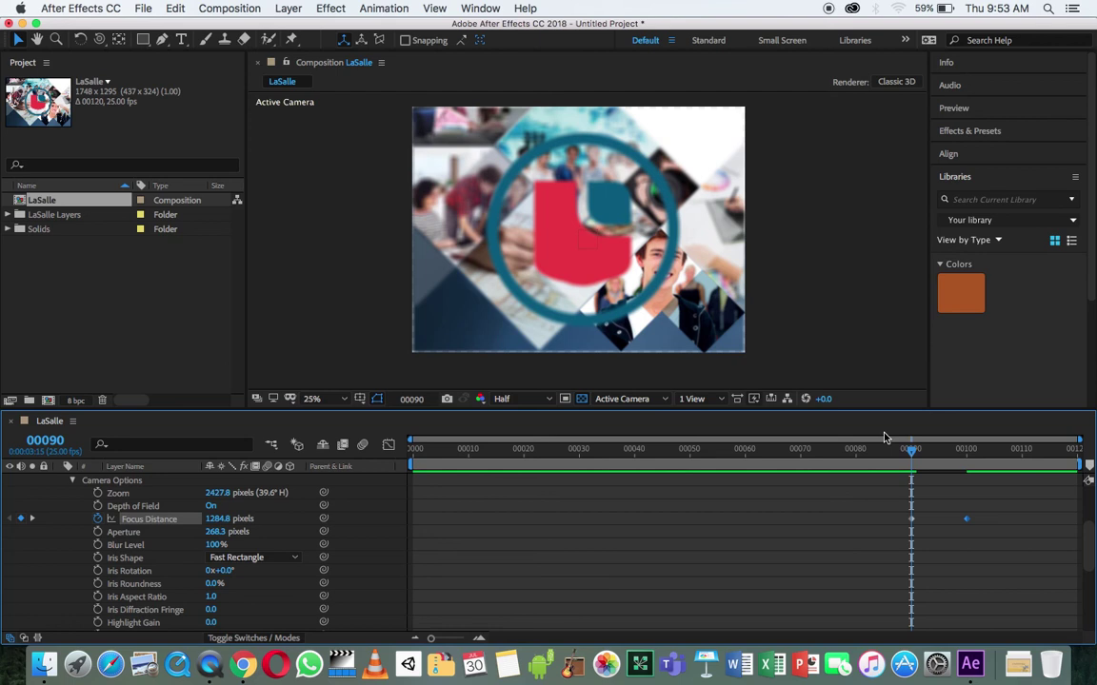
pyautogui.press('space')
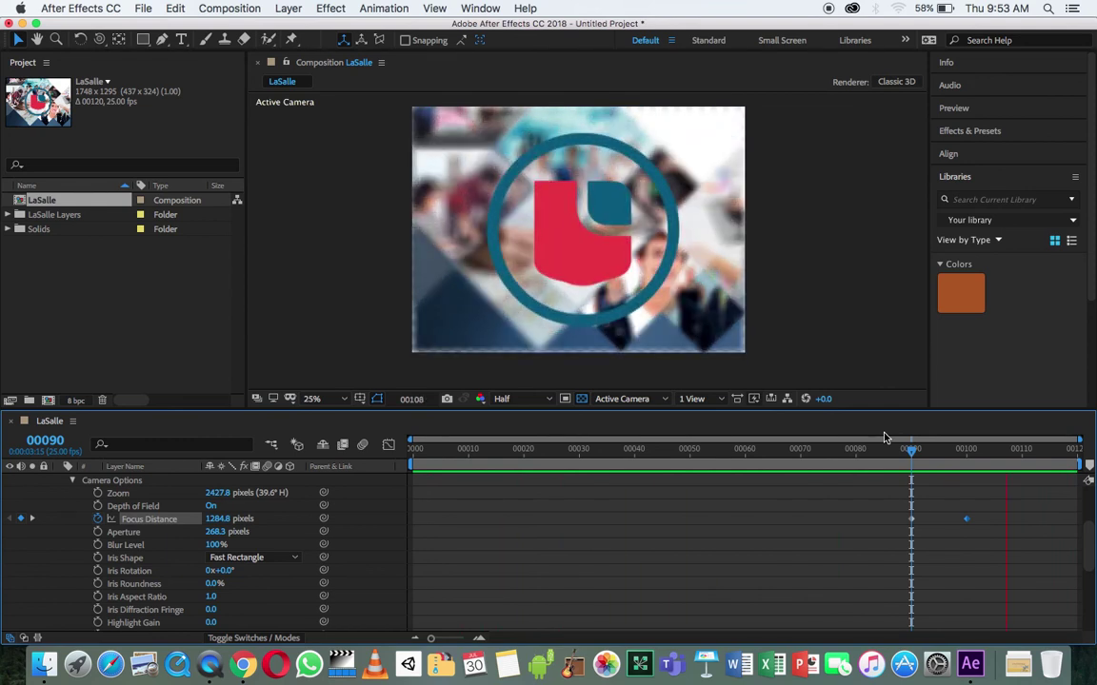
# Stop the focus-pull preview at frame 114 and open the Composition menu.
pyautogui.click(990, 497)
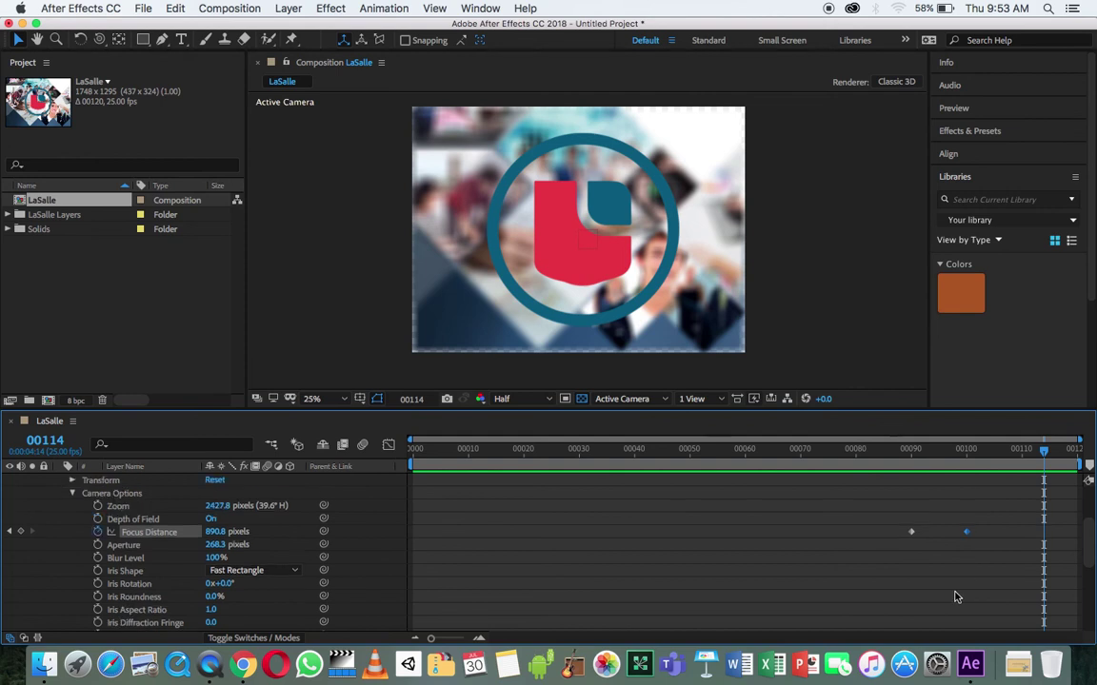
pyautogui.scroll(3, 956, 596)
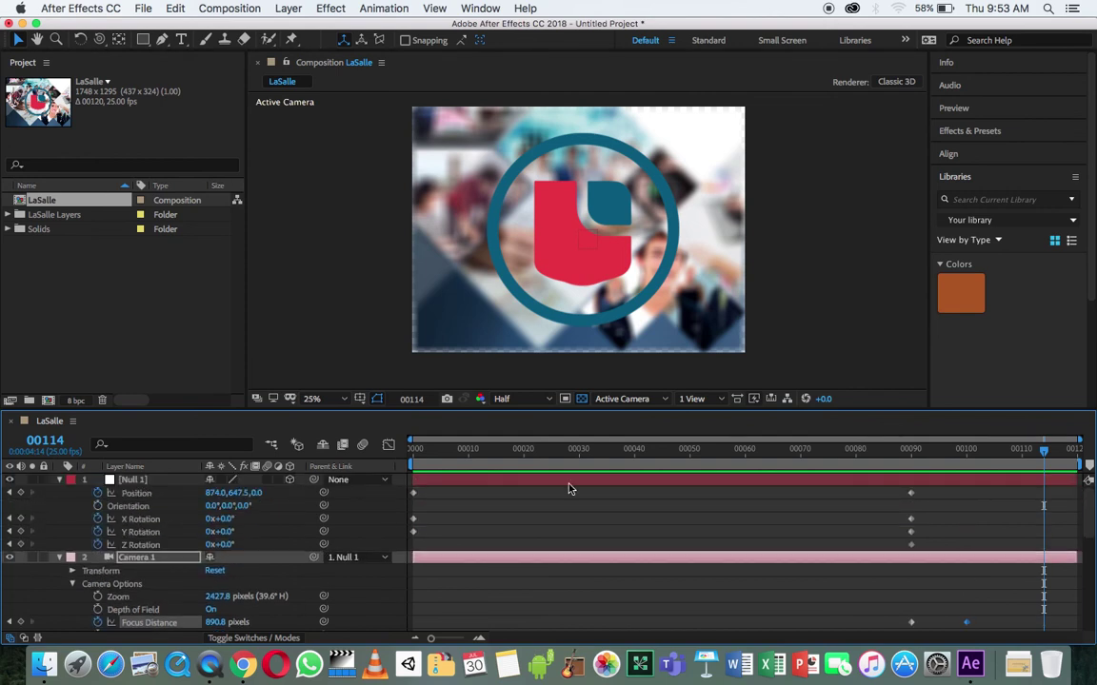
pyautogui.scroll(-3, 565, 488)
pyautogui.scroll(-10, 565, 488)
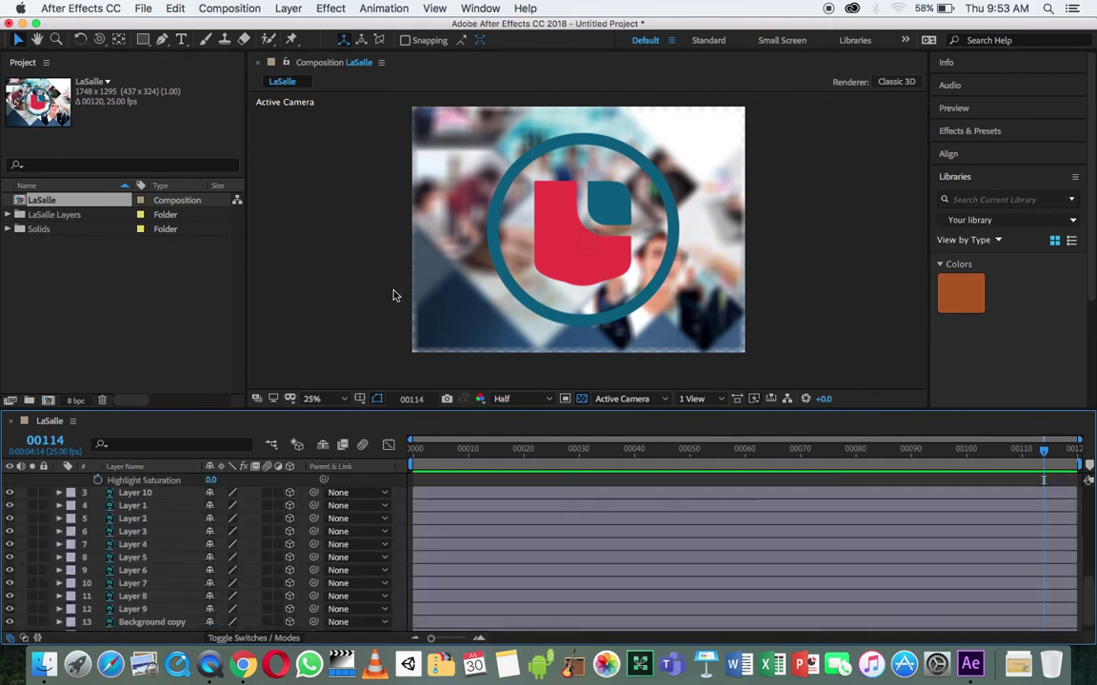
pyautogui.click(229, 9)
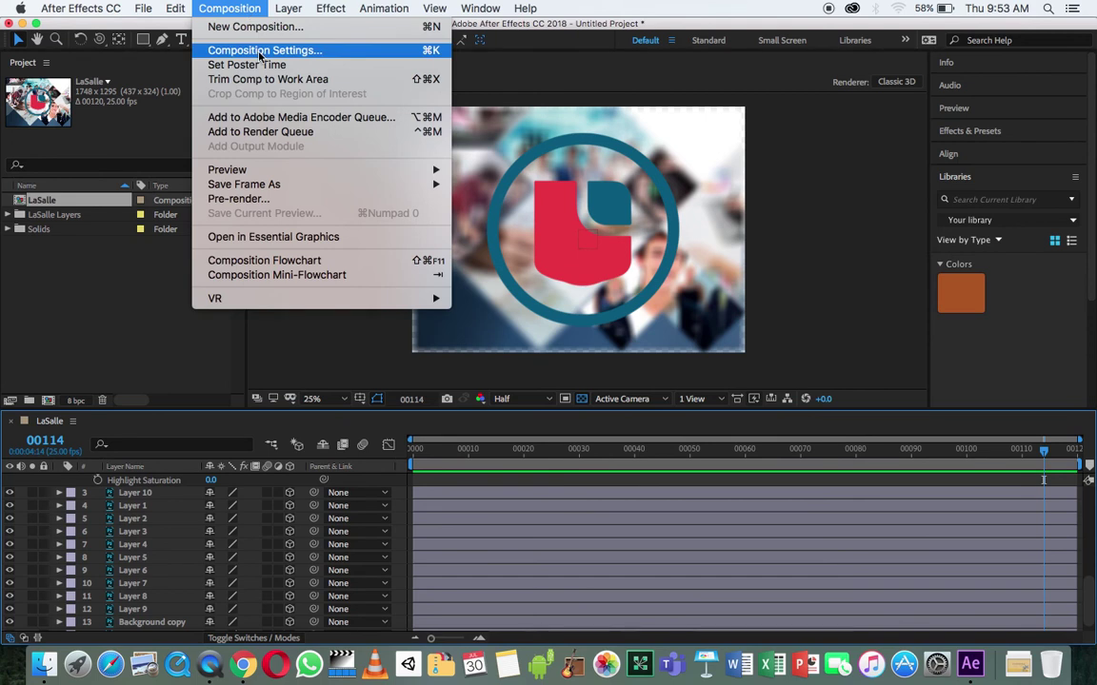
# Change the LaSalle composition's Duration to 200 frames and zoom the timeline to show all 200.
pyautogui.click(259, 53)
pyautogui.click(509, 494)
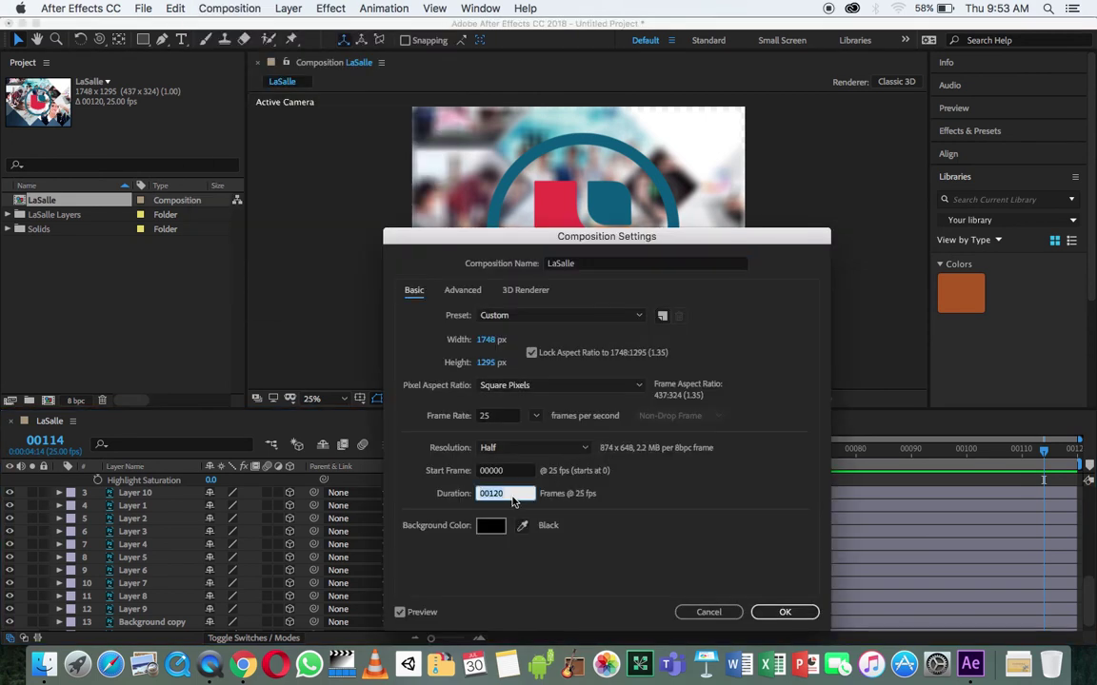
pyautogui.write('200')
pyautogui.press('Tab')
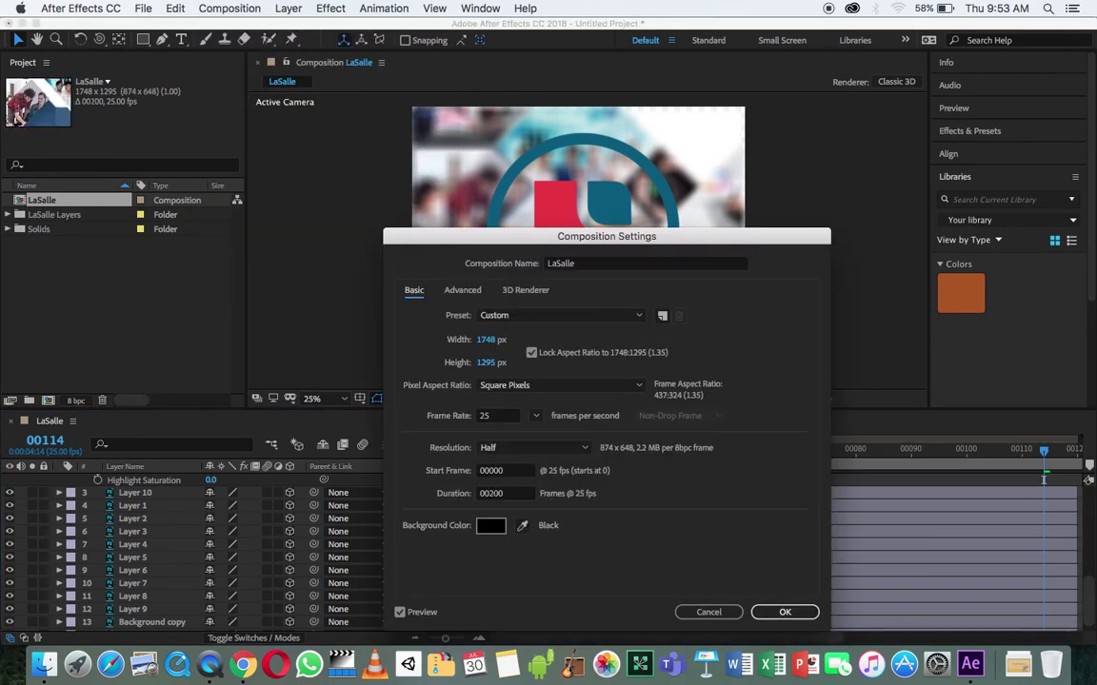
pyautogui.press('Return')
pyautogui.moveTo(813, 439); pyautogui.dragTo(1075, 439)
pyautogui.moveTo(788, 448); pyautogui.dragTo(1075, 449)
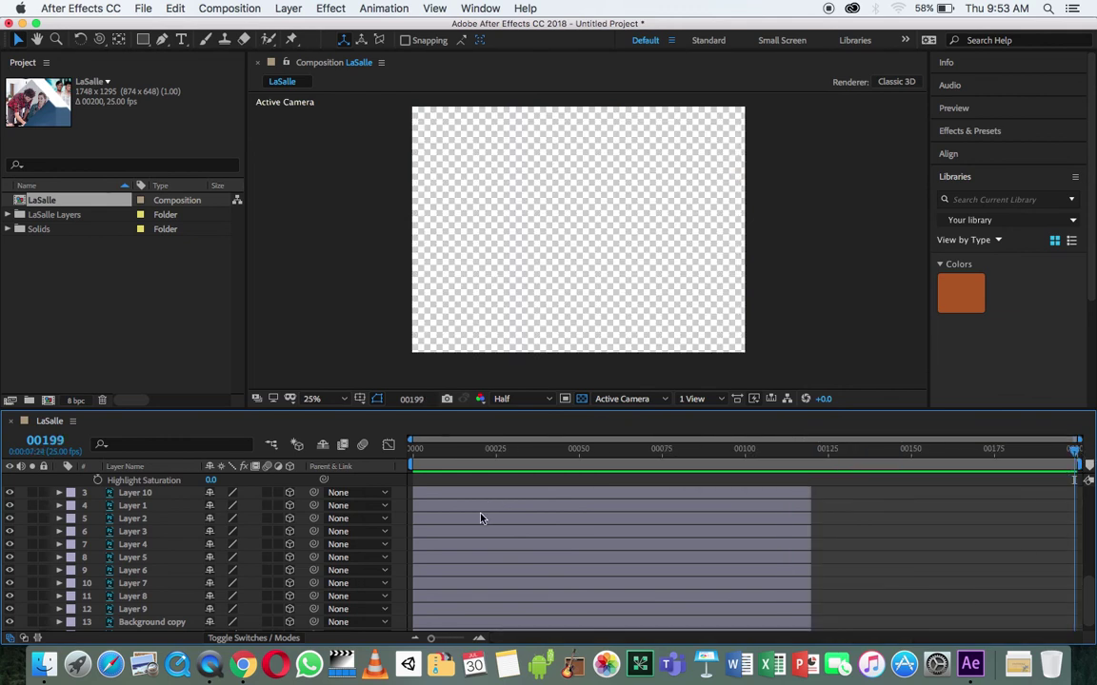
pyautogui.press('super+a')
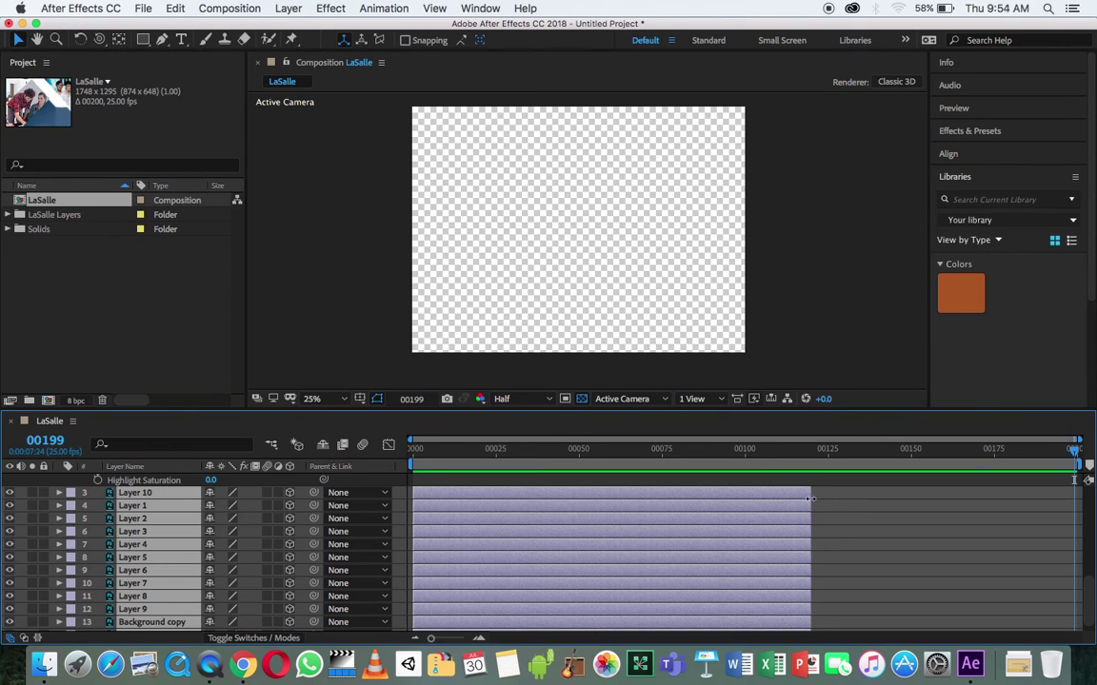
# Extend every layer's duration to the end of the 200-frame composition.
pyautogui.moveTo(810, 498); pyautogui.dragTo(1076, 497)
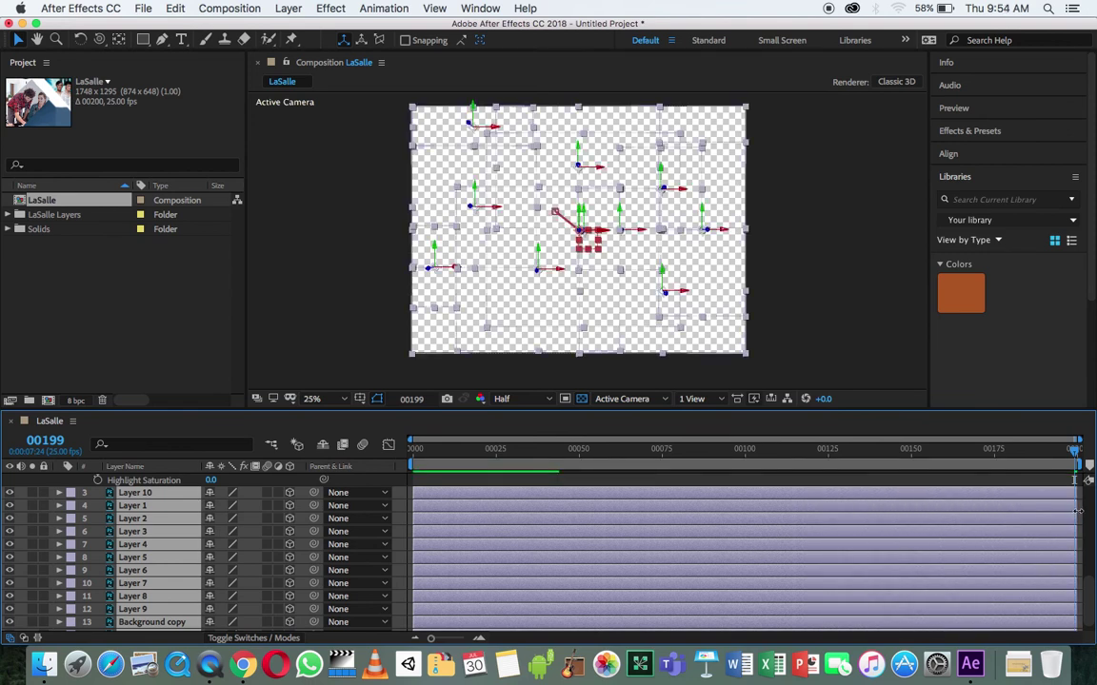
pyautogui.click(723, 480)
pyautogui.scroll(3, 721, 480)
pyautogui.scroll(5, 720, 480)
pyautogui.scroll(-1, 718, 477)
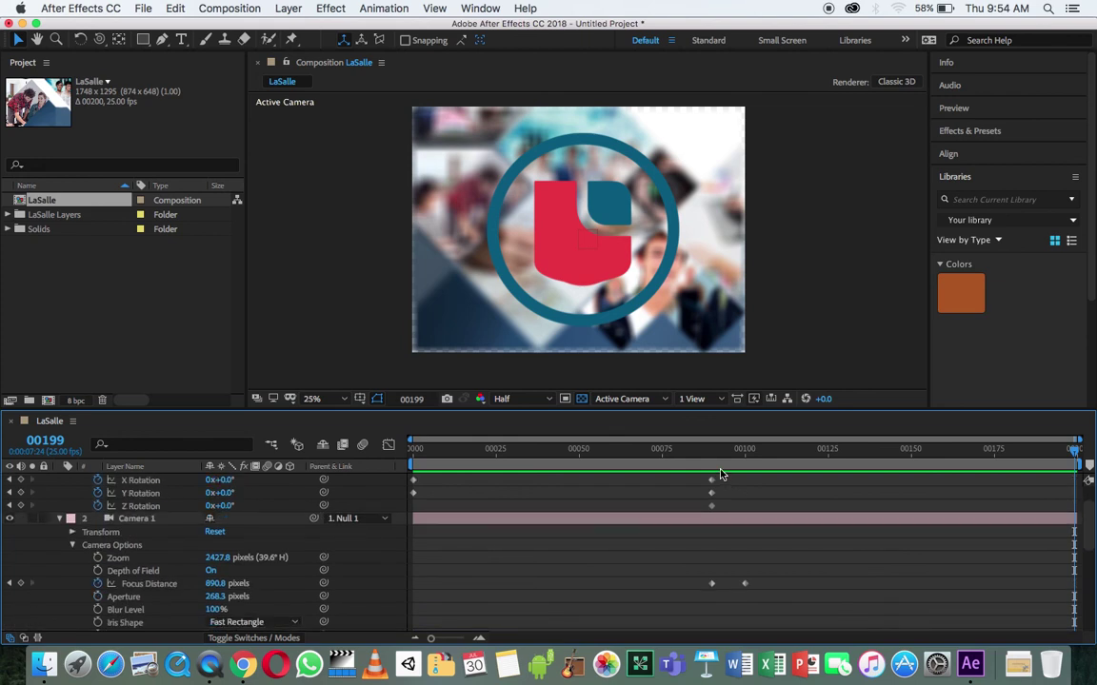
pyautogui.scroll(-1, 720, 472)
# Move the later Focus Distance keyframe to frame 00115 and preview the focus shift.
pyautogui.moveTo(720, 466); pyautogui.dragTo(796, 468)
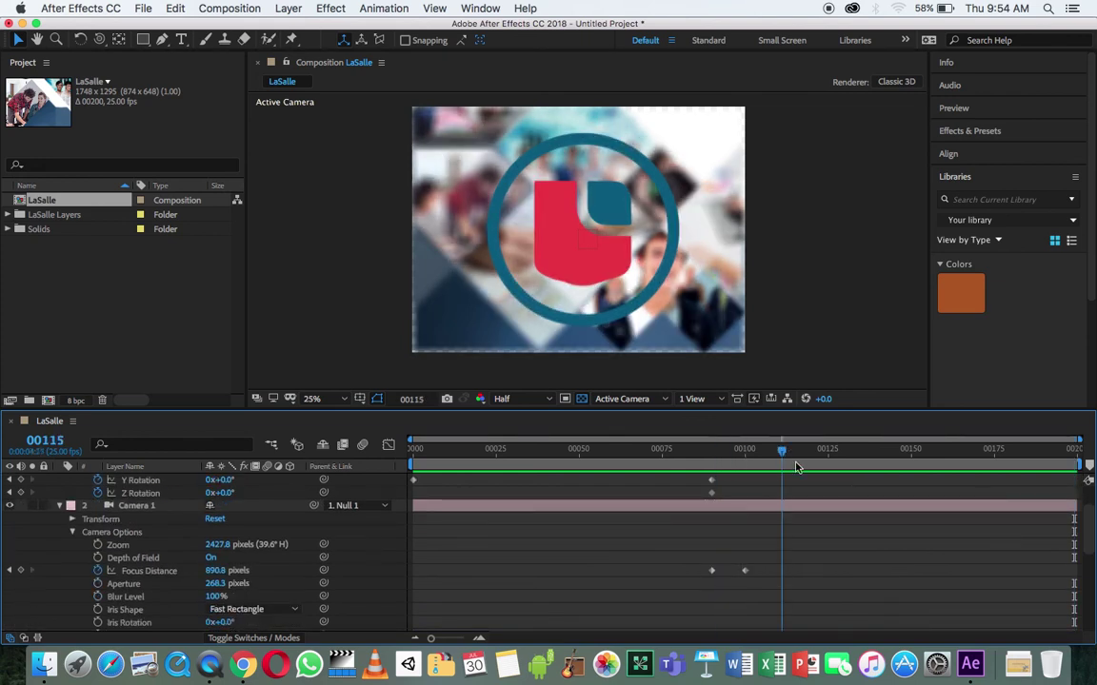
pyautogui.moveTo(744, 570); pyautogui.dragTo(794, 572)
pyautogui.click(698, 460)
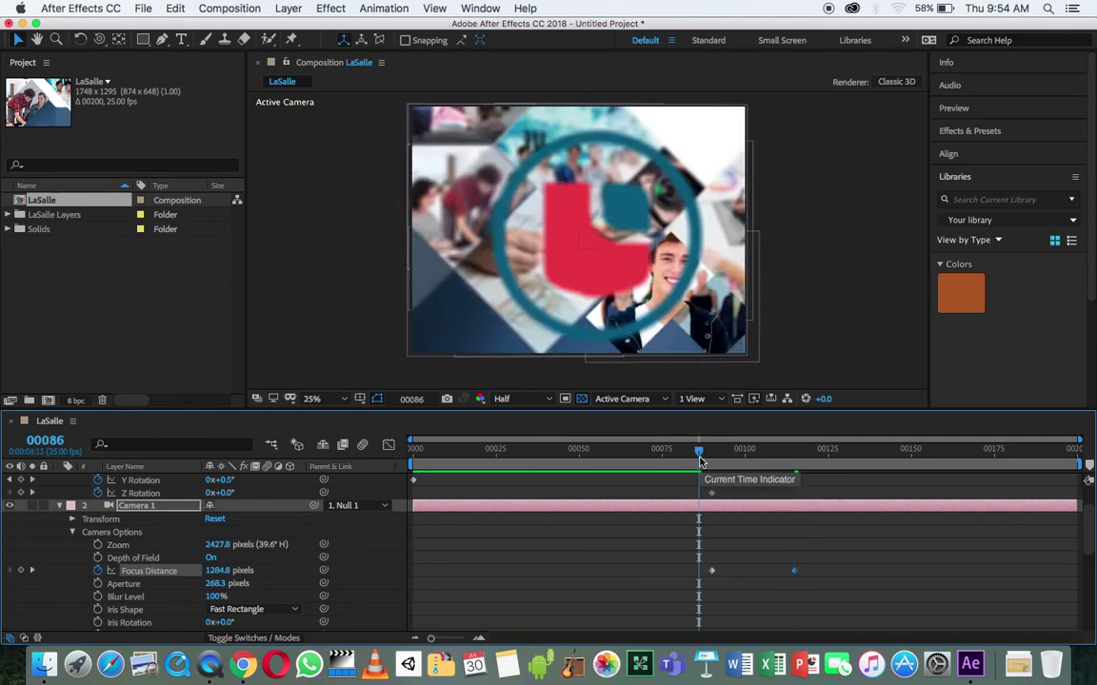
pyautogui.press('space')
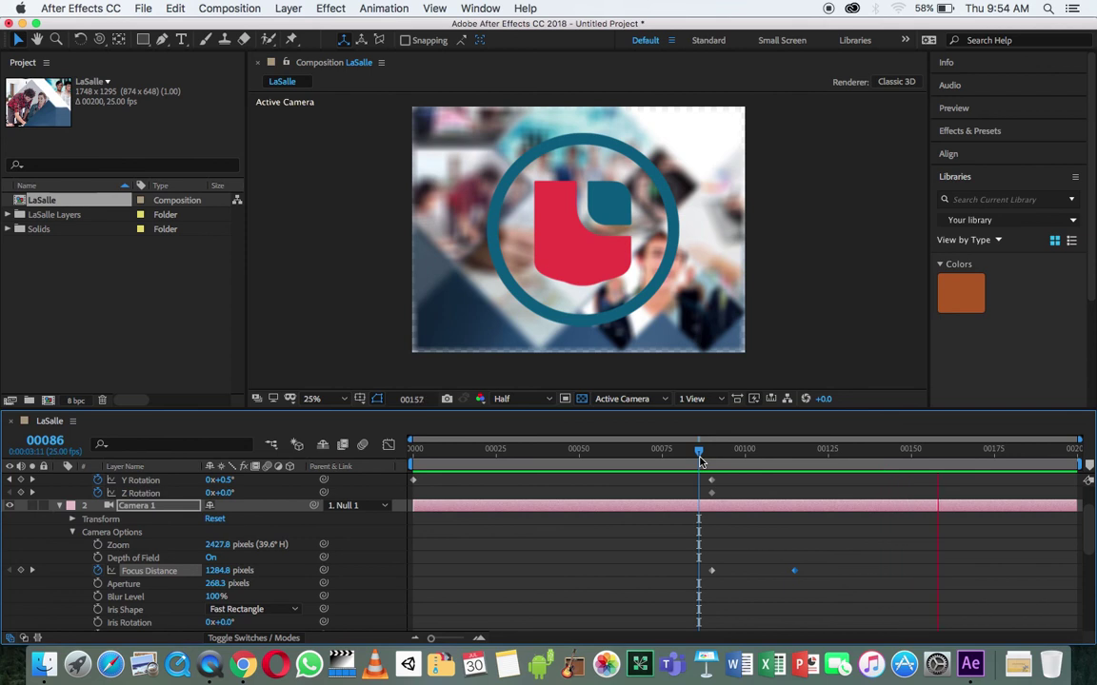
pyautogui.press('space')
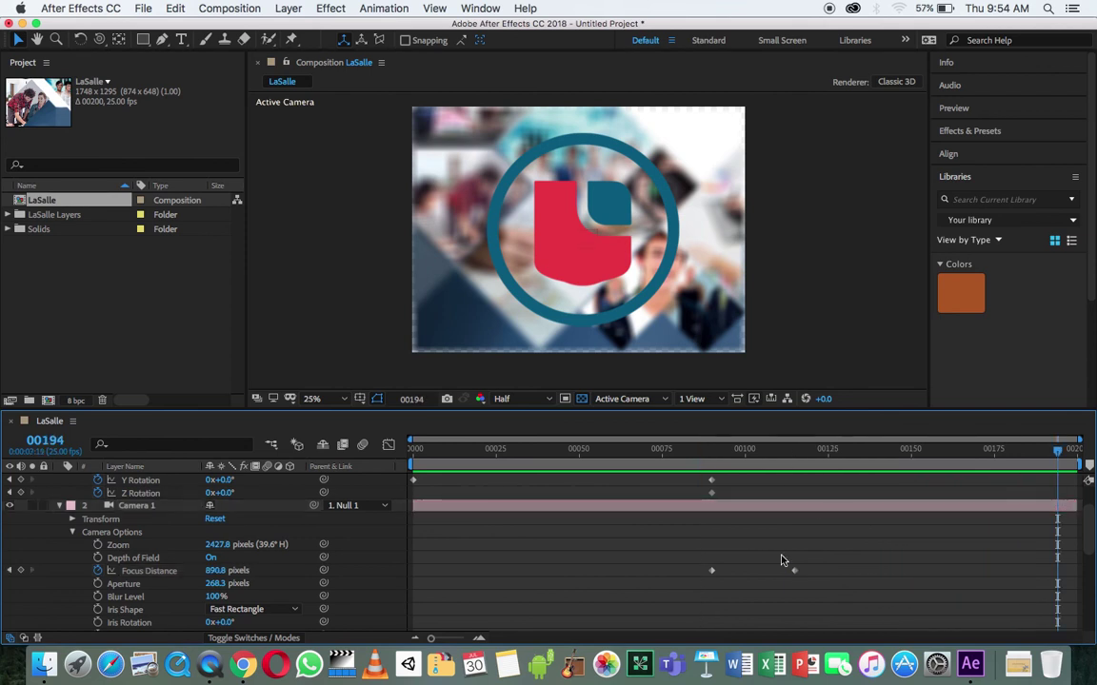
pyautogui.click(719, 453)
pyautogui.moveTo(732, 461); pyautogui.dragTo(880, 487)
pyautogui.press('pageup')
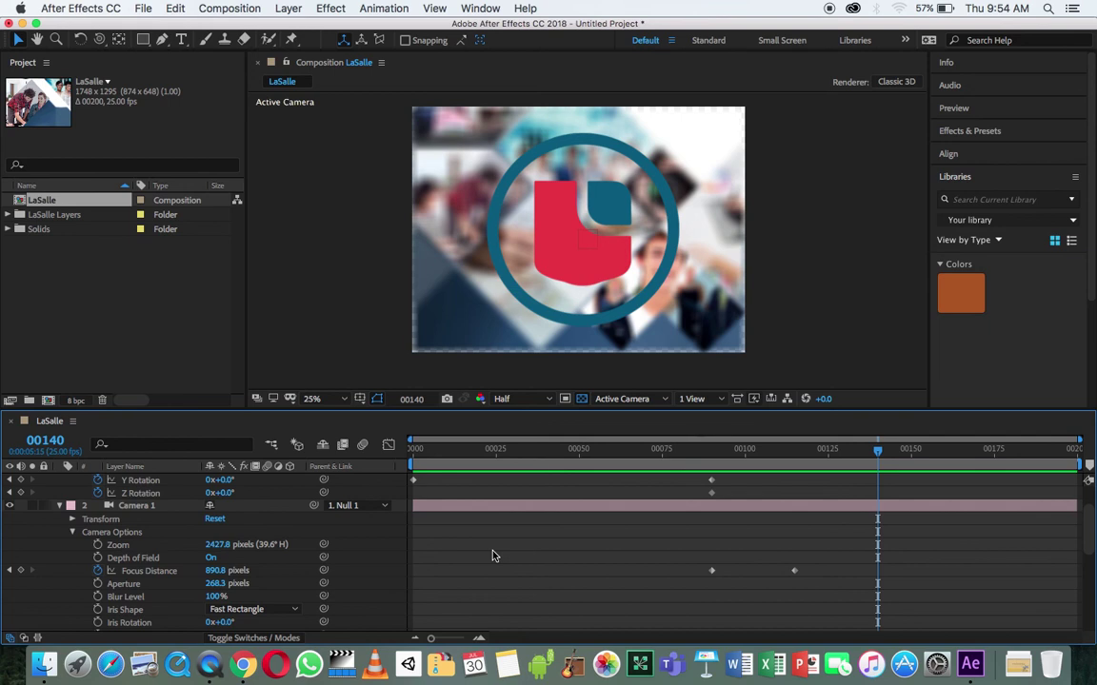
# Keyframe Aperture from 268.3 pixels at frame 00140 to 0 at frame 00164, then preview.
pyautogui.click(211, 596)
pyautogui.click(196, 590)
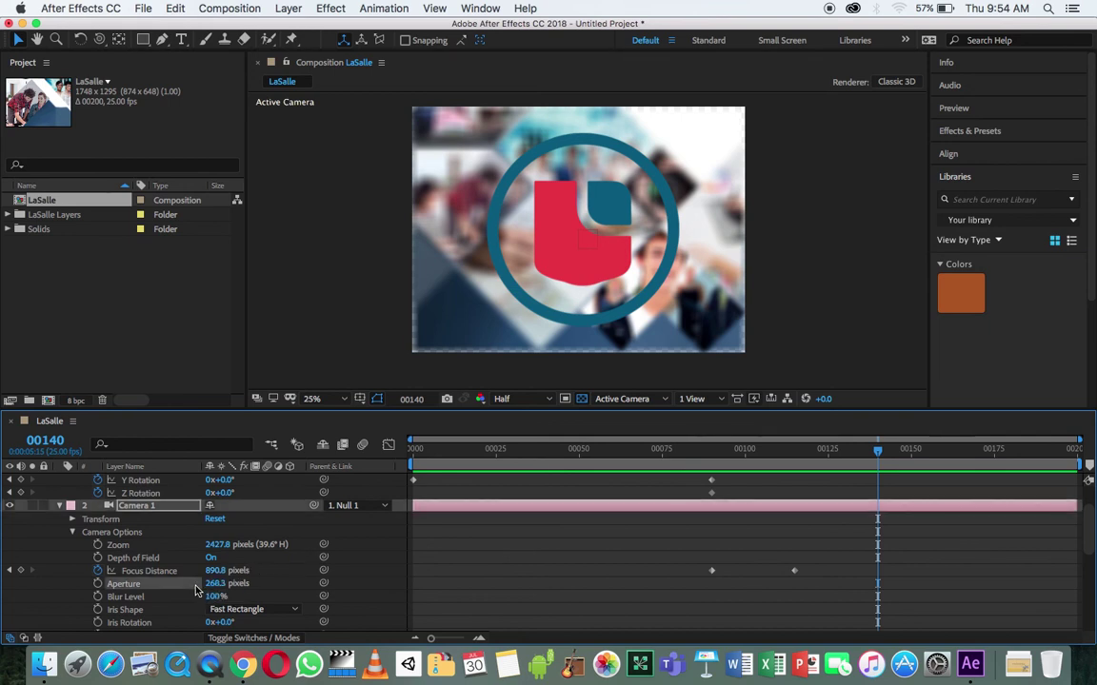
pyautogui.click(97, 584)
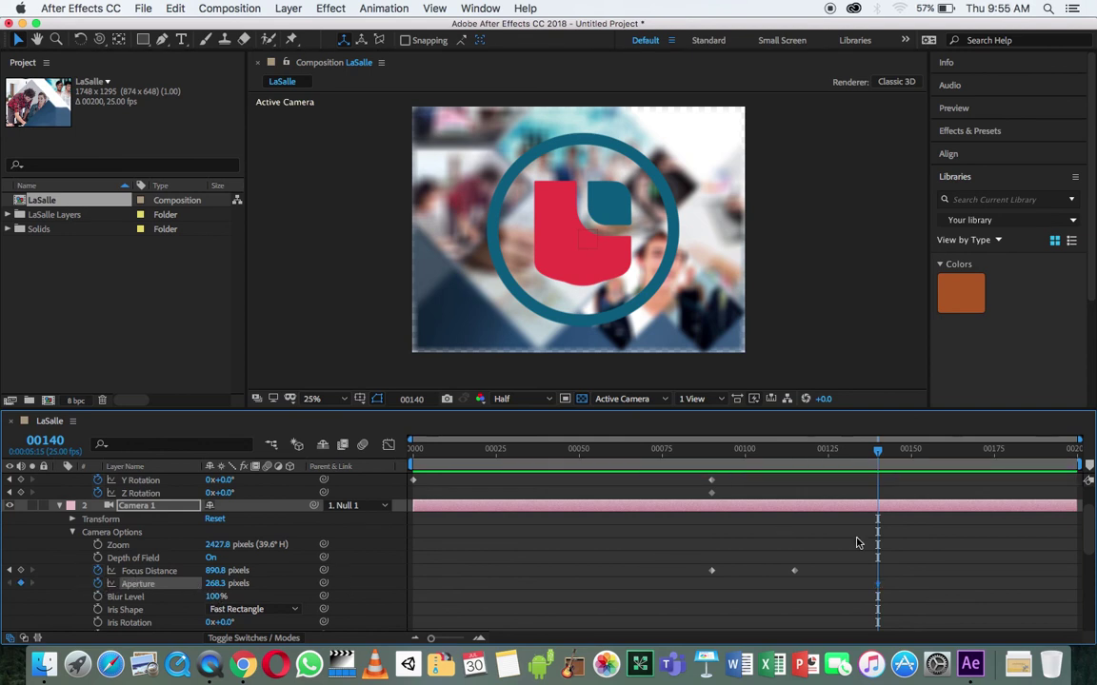
pyautogui.moveTo(888, 473); pyautogui.dragTo(957, 453)
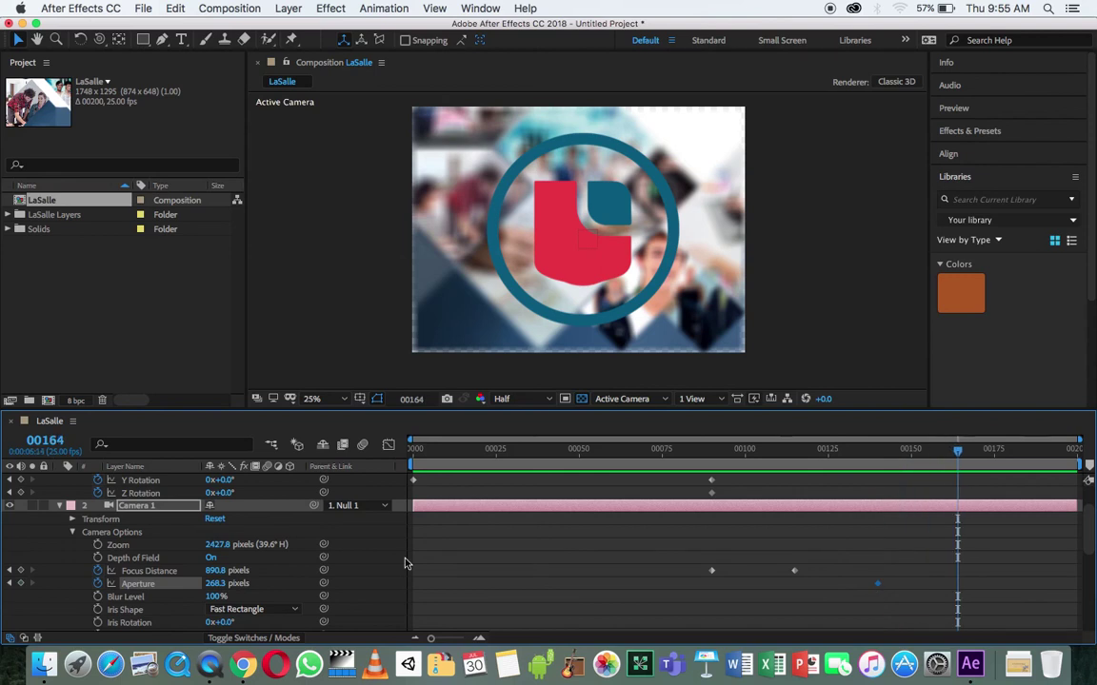
pyautogui.click(226, 584)
pyautogui.write('0')
pyautogui.press('Return')
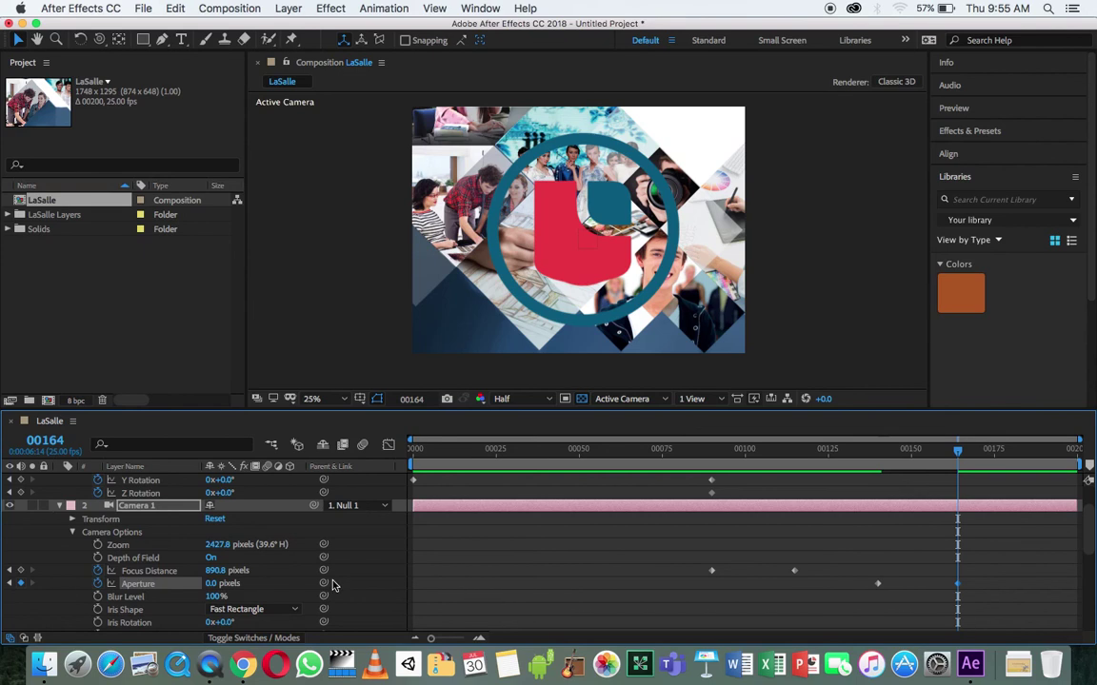
pyautogui.click(870, 463)
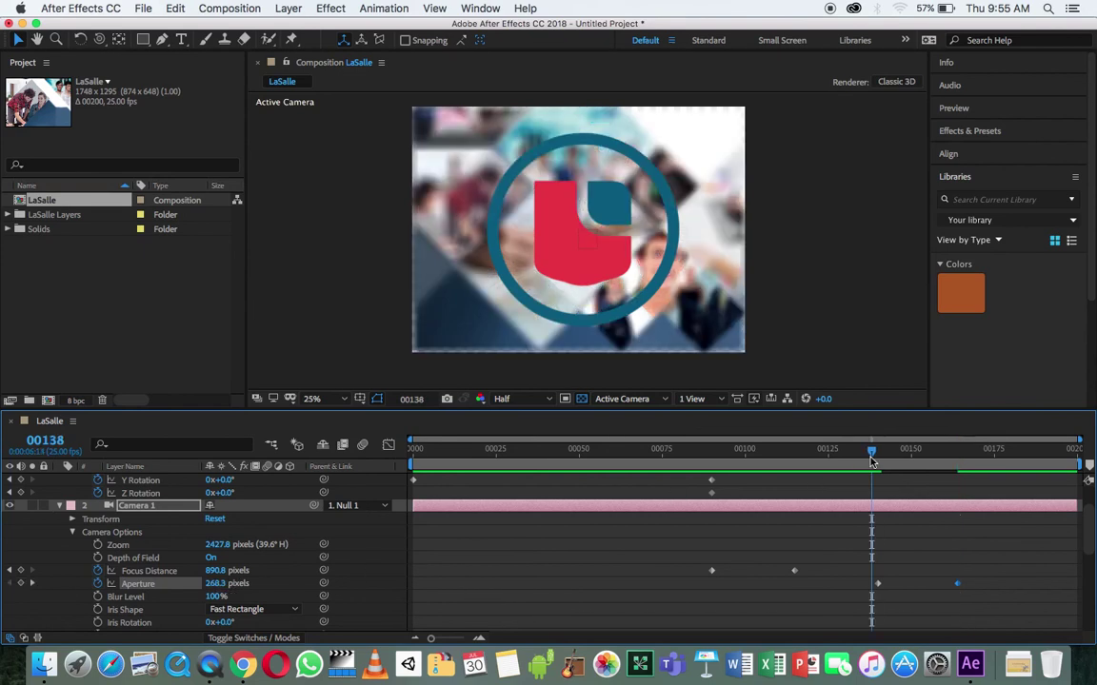
pyautogui.press('space')
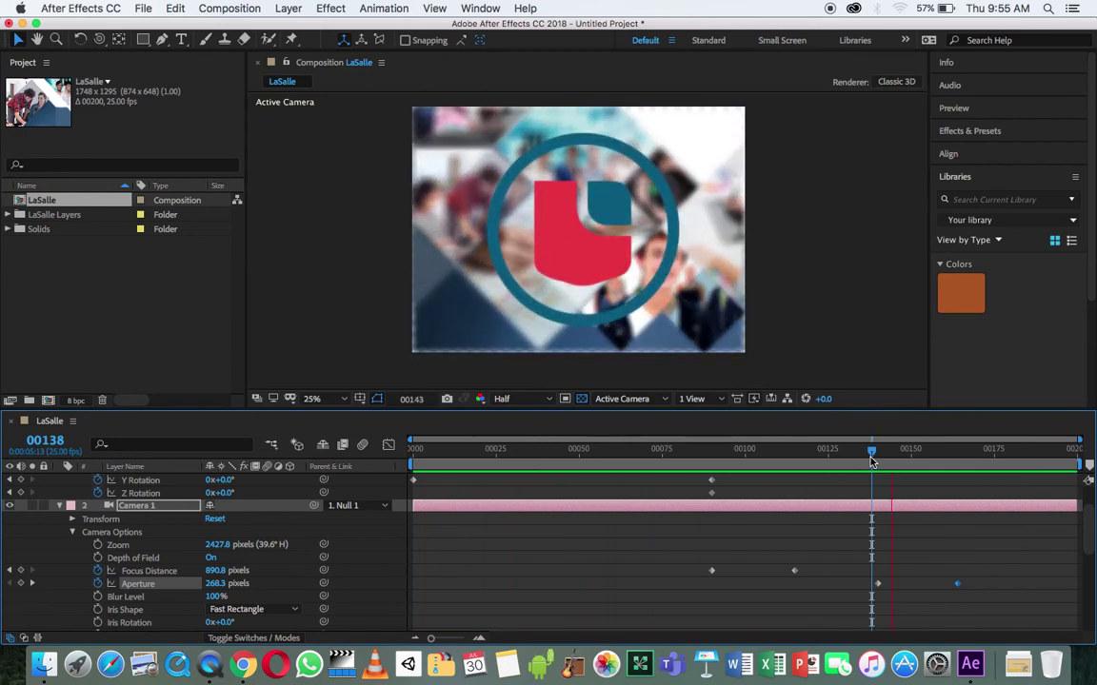
# Stop the preview, scrub frames 00088–00126 and park on the focus keyframe at 00115.
pyautogui.moveTo(871, 462); pyautogui.dragTo(706, 462)
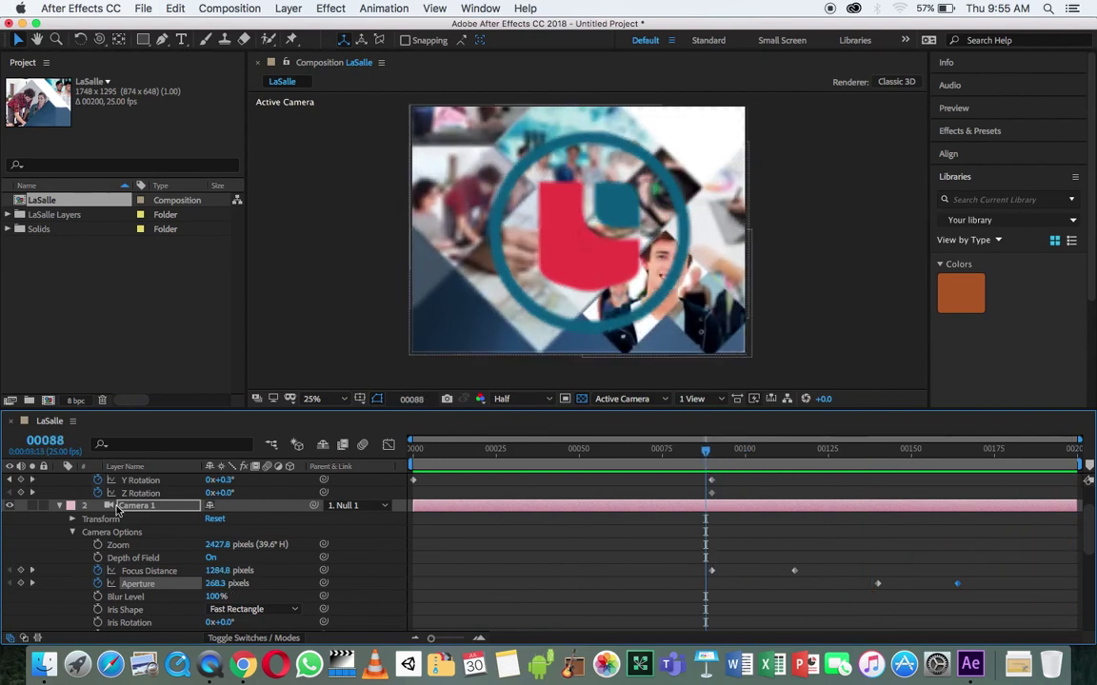
pyautogui.scroll(-10, 42, 542)
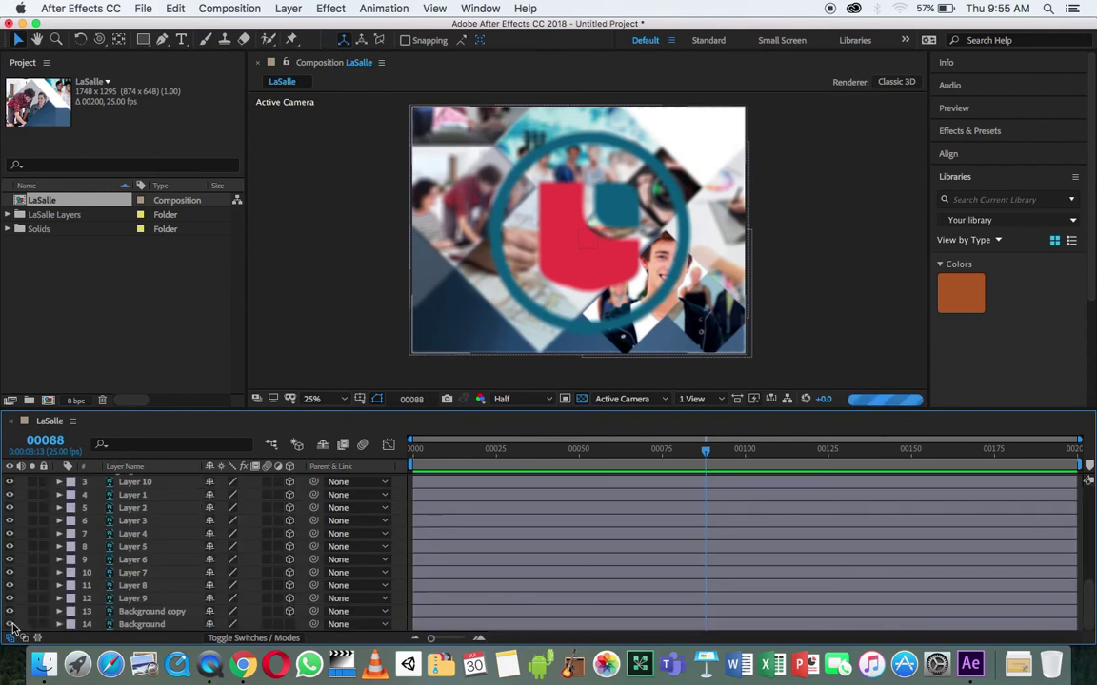
pyautogui.moveTo(730, 449); pyautogui.dragTo(874, 455)
pyautogui.scroll(10, 809, 514)
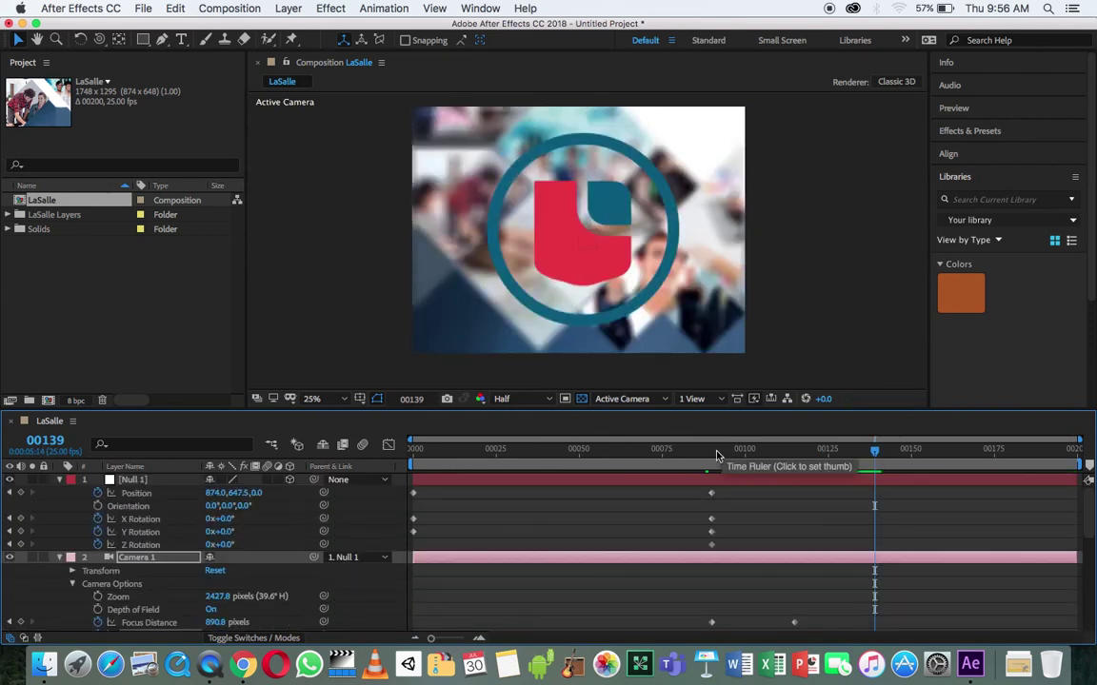
pyautogui.click(793, 455)
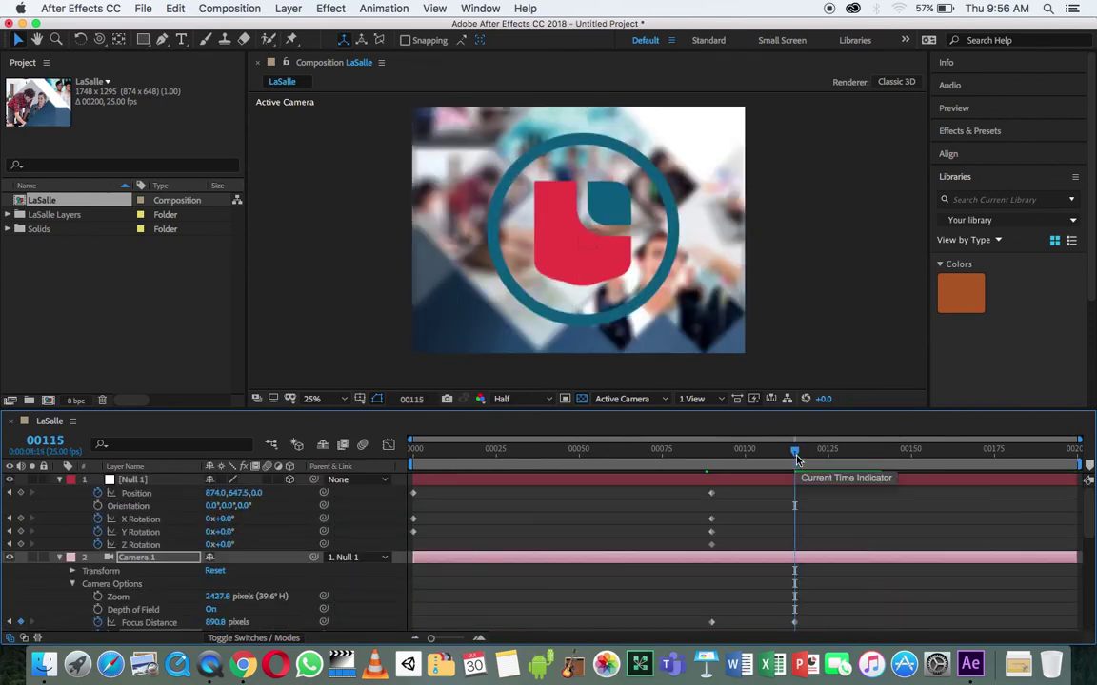
pyautogui.scroll(-4, 814, 571)
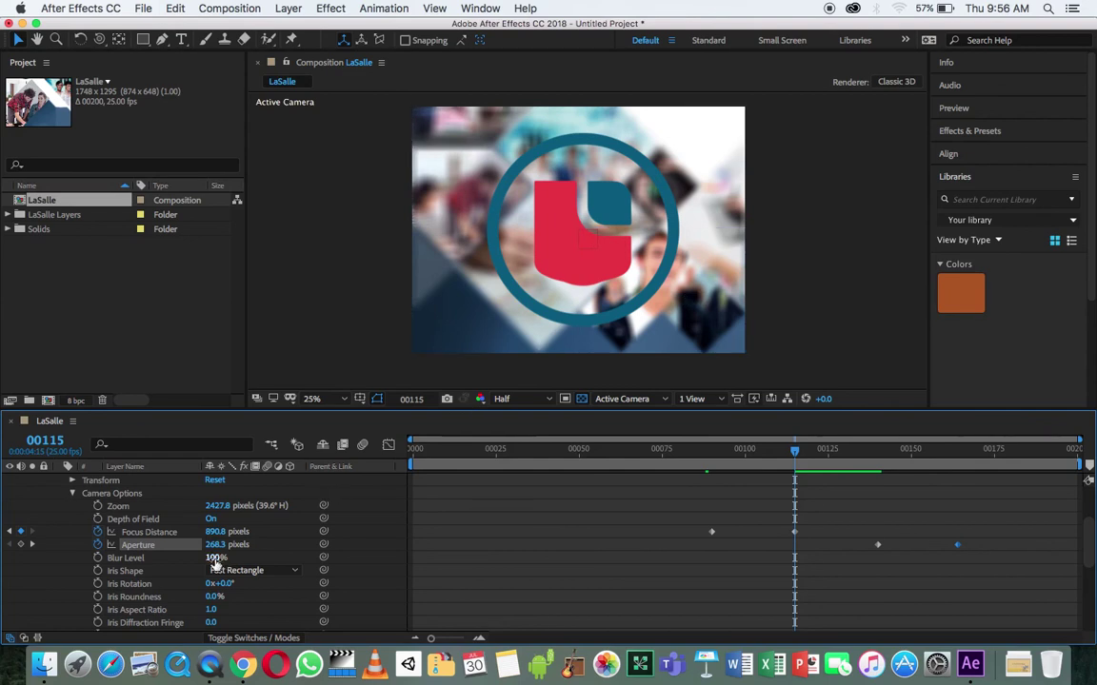
# Test raising the camera's Blur Level to 202%, then undo back to 100%.
pyautogui.moveTo(216, 562); pyautogui.dragTo(295, 564)
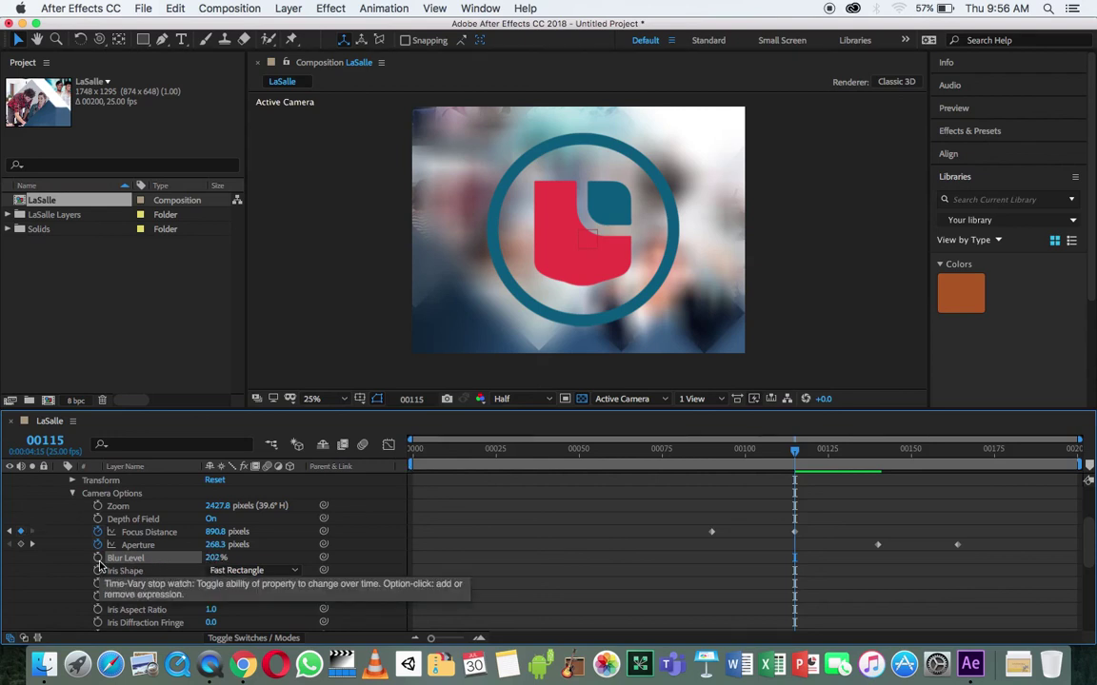
pyautogui.click(215, 558)
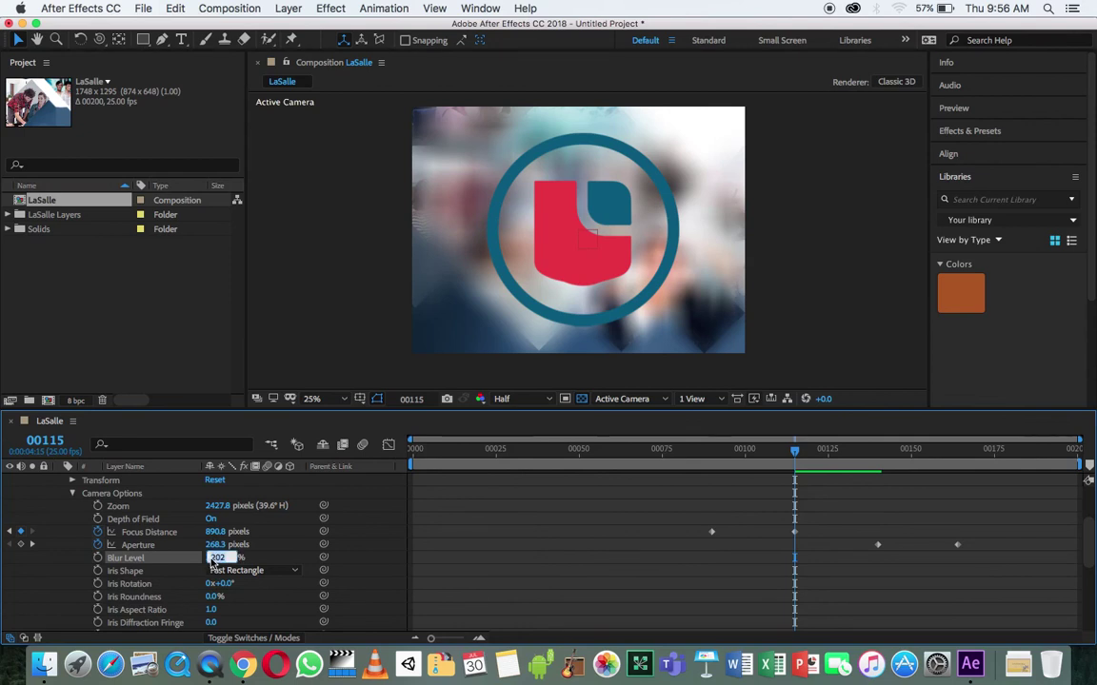
pyautogui.click(376, 549)
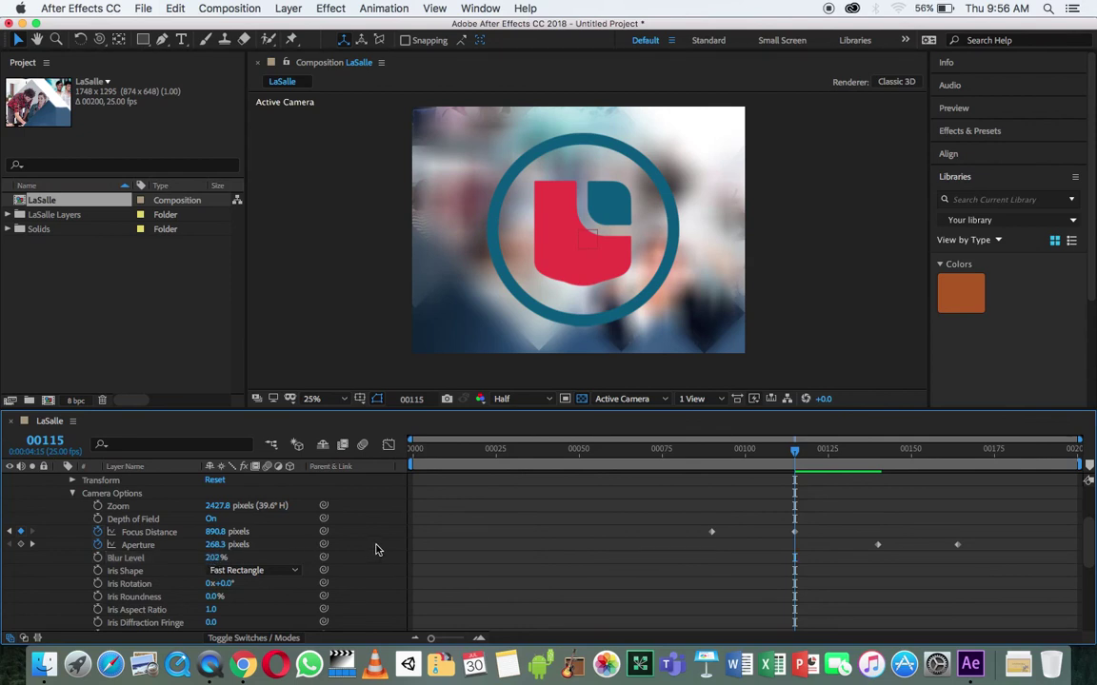
pyautogui.press('super+z')
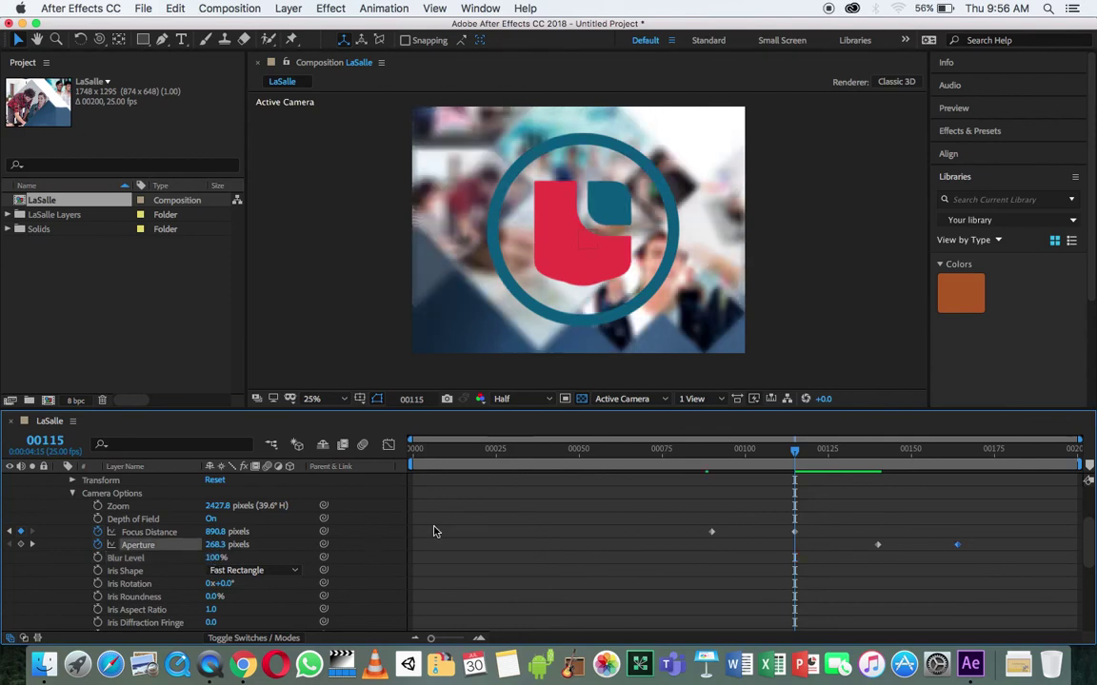
# Set Blur Level to 50% and move the playhead back to frame 00000.
pyautogui.click(217, 558)
pyautogui.write('50')
pyautogui.press('Return')
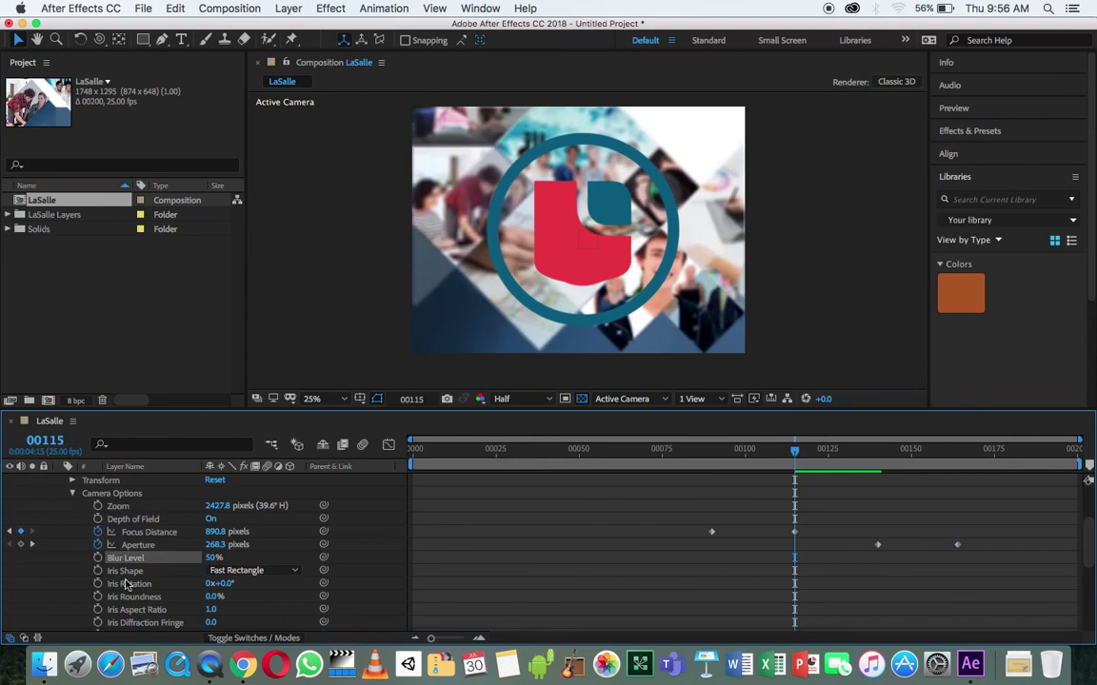
pyautogui.moveTo(481, 454); pyautogui.dragTo(387, 448)
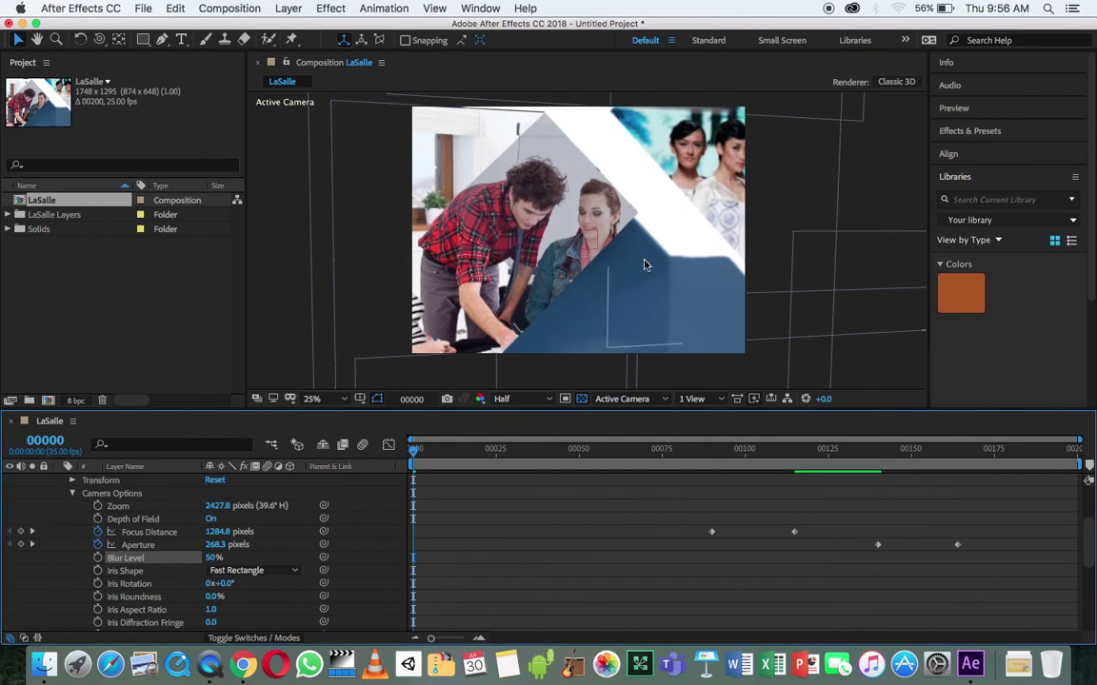
# Set Blur Level back to 100% and preview the camera fly-through from the start.
pyautogui.click(213, 558)
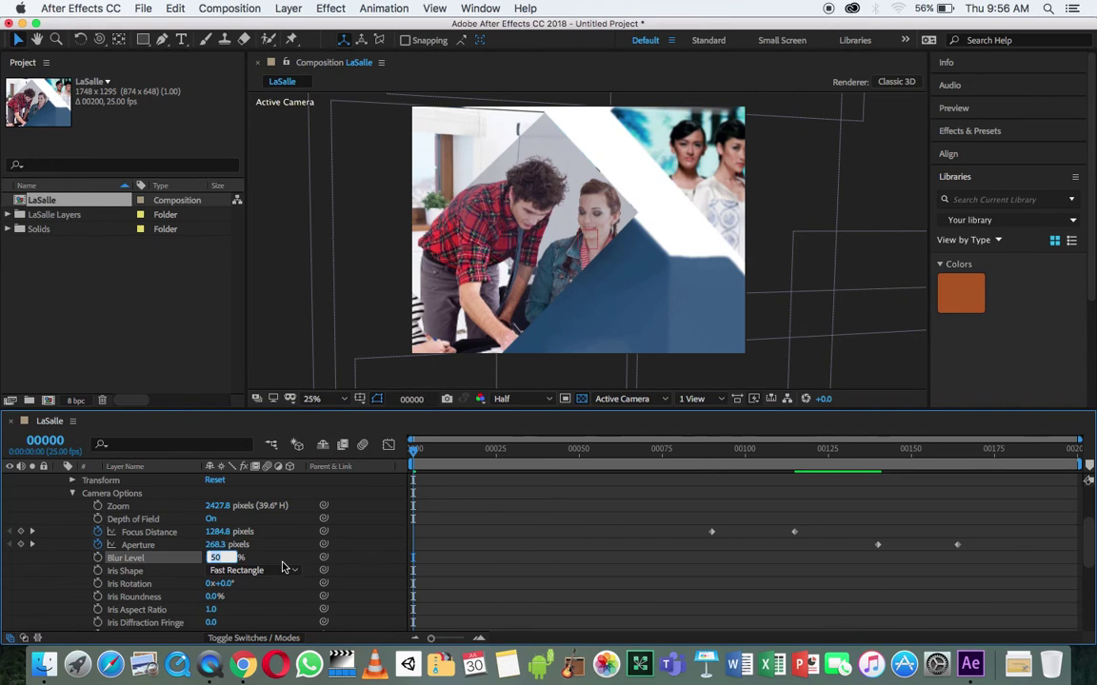
pyautogui.write('100')
pyautogui.press('Return')
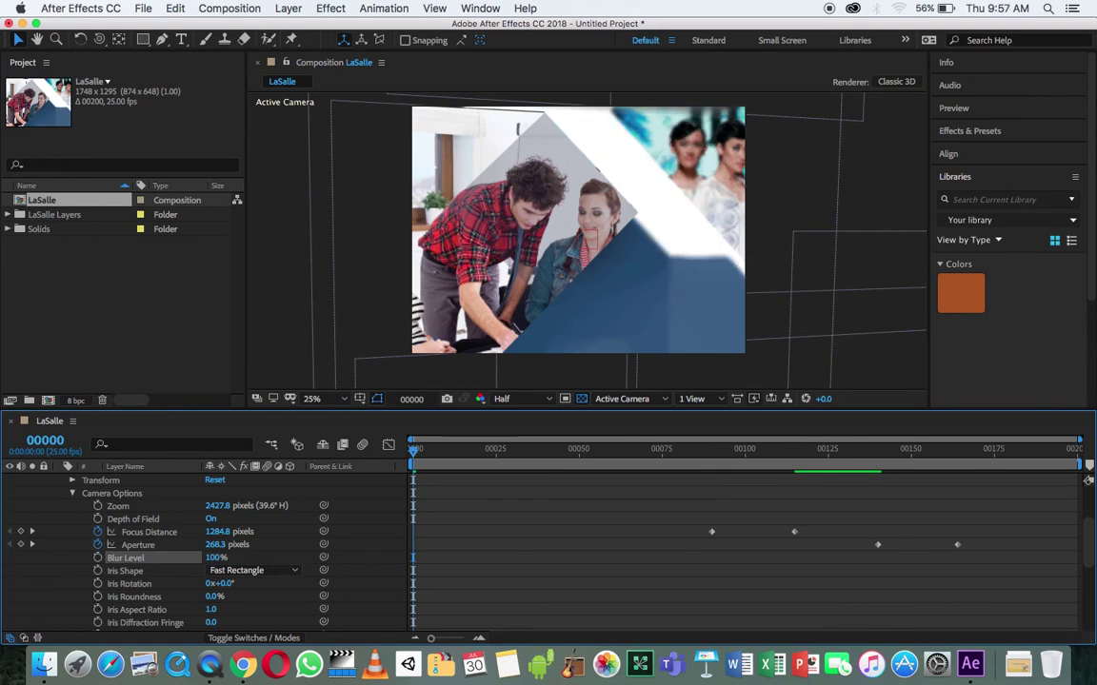
pyautogui.moveTo(416, 458)
pyautogui.mouseDown()
pyautogui.moveTo(458, 463)
pyautogui.moveTo(412, 463)
pyautogui.mouseUp()
pyautogui.press('space')
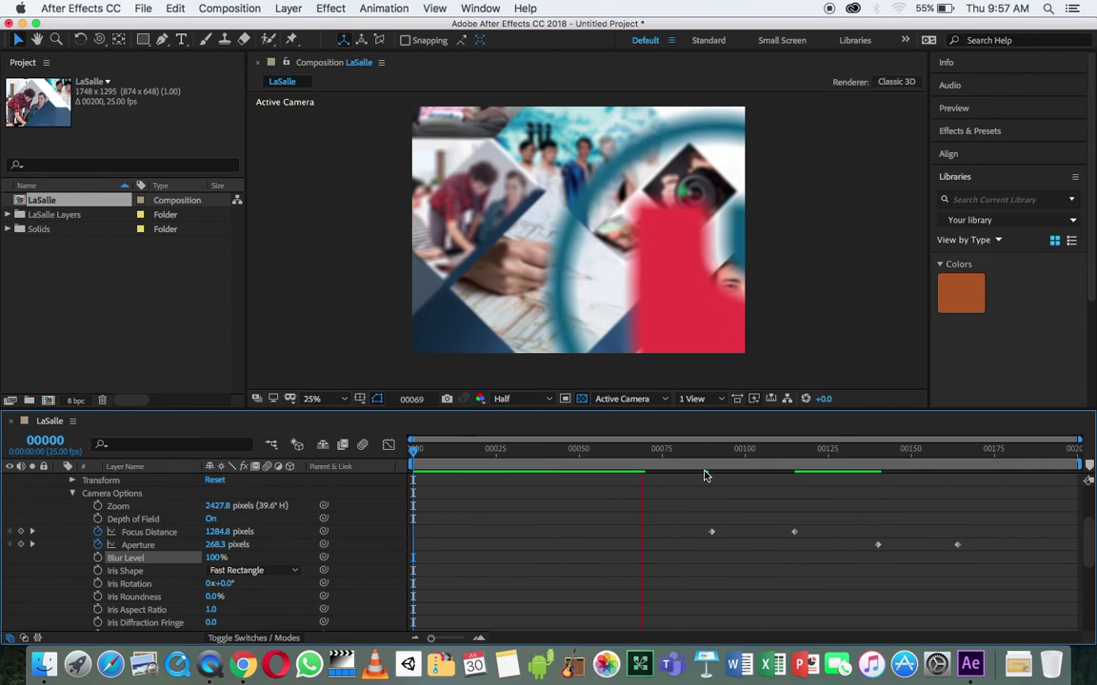
pyautogui.scroll(3, 705, 481)
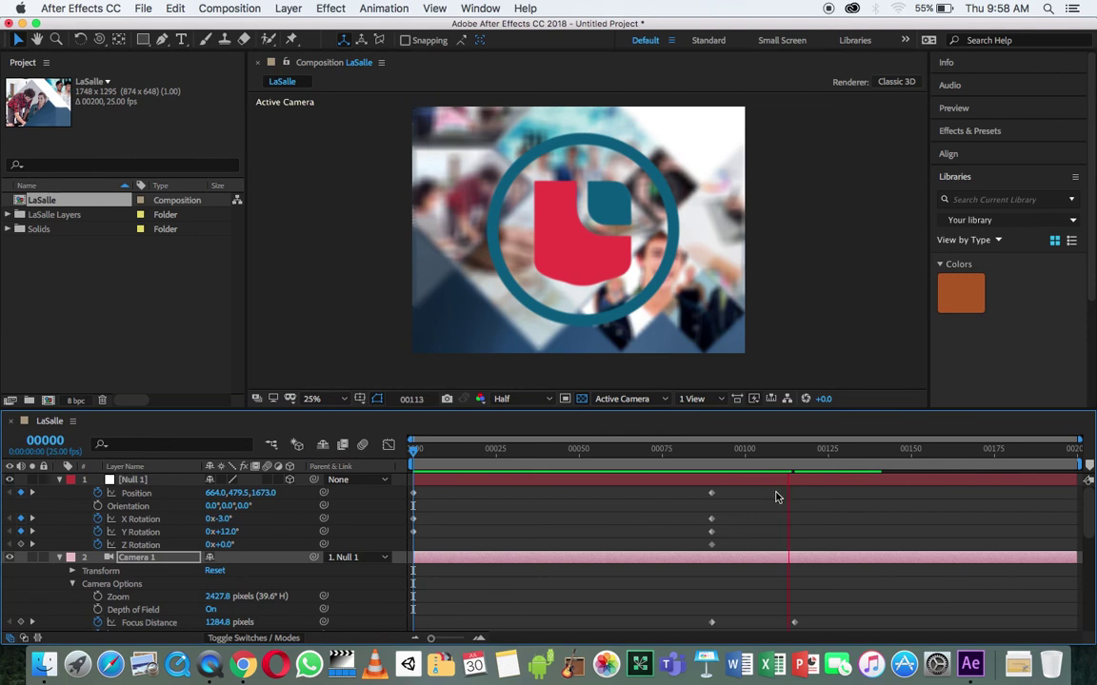
pyautogui.scroll(-2, 807, 527)
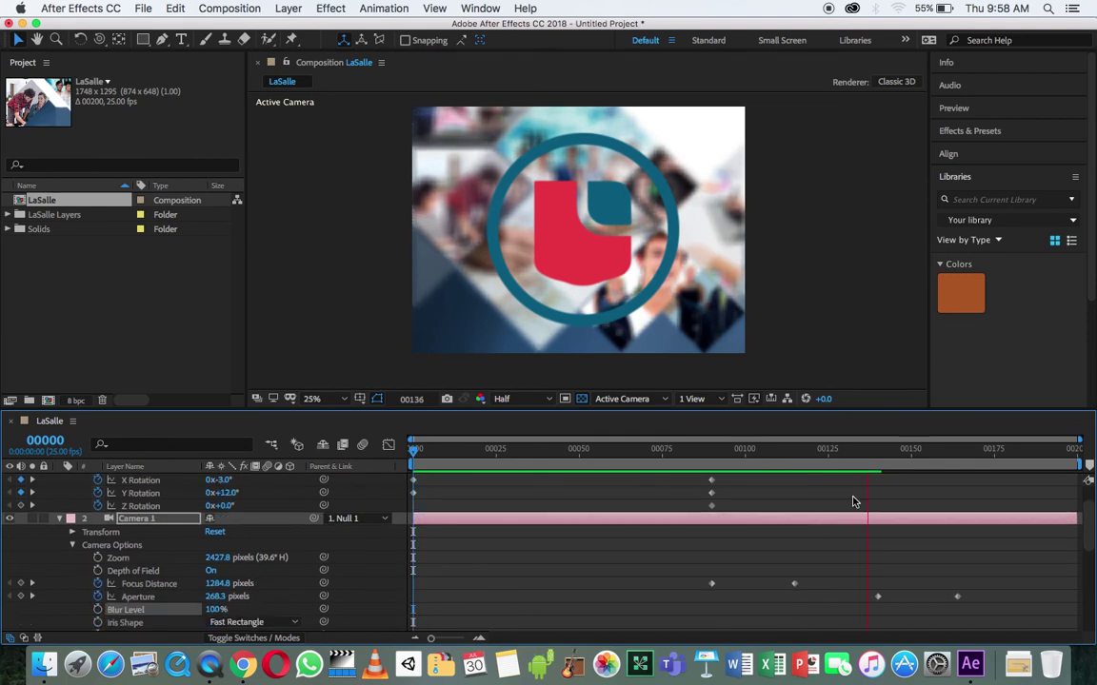